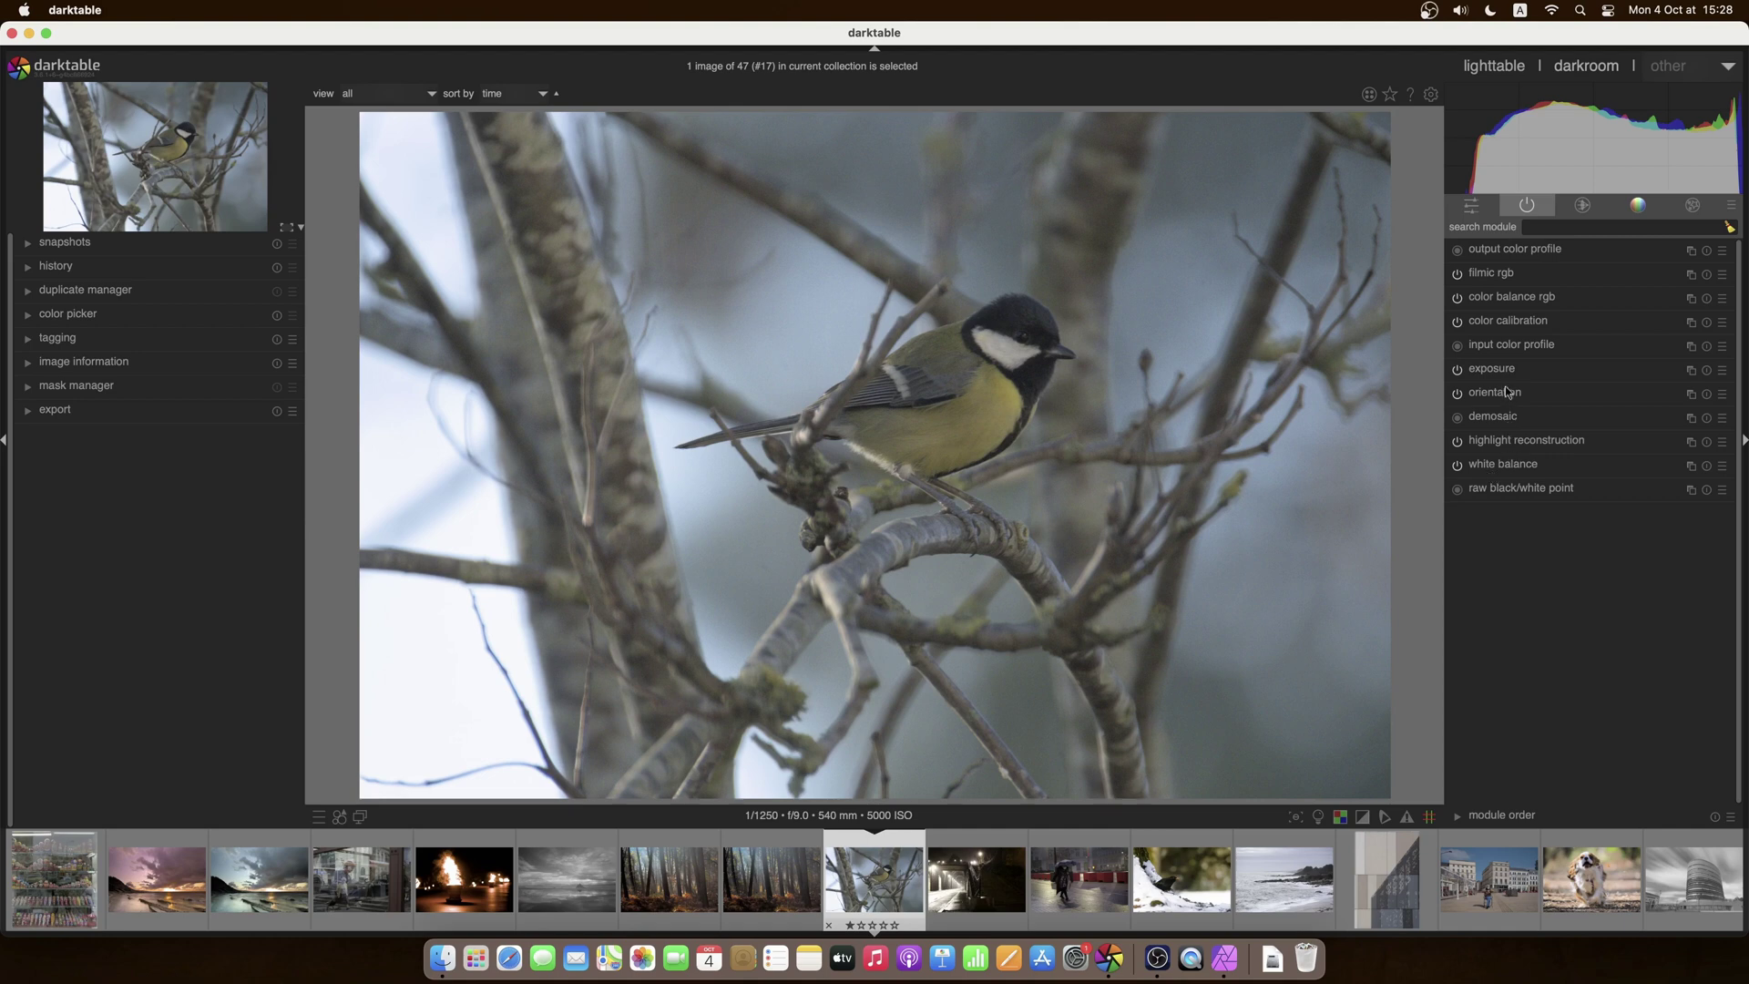
Step: Create a new exposure instance and set its exposure to +1.24 EV
{"action": "left_click", "coordinate": [1689, 370]}
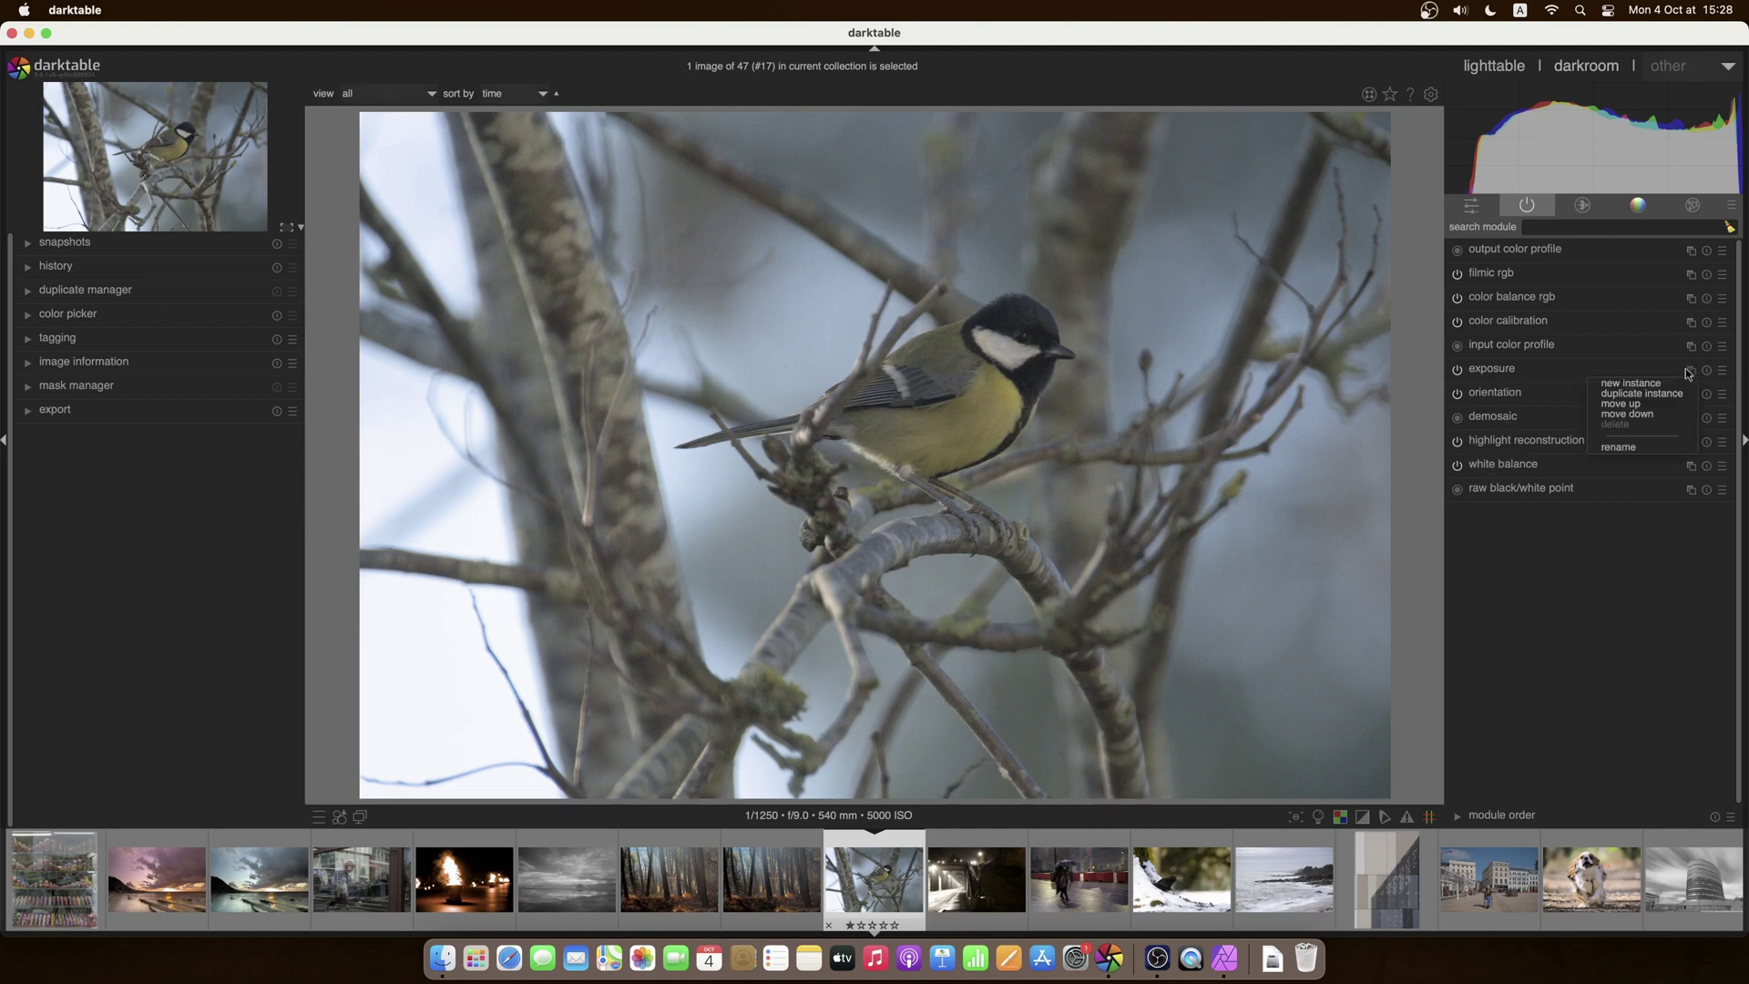
{"action": "left_click", "coordinate": [1609, 439]}
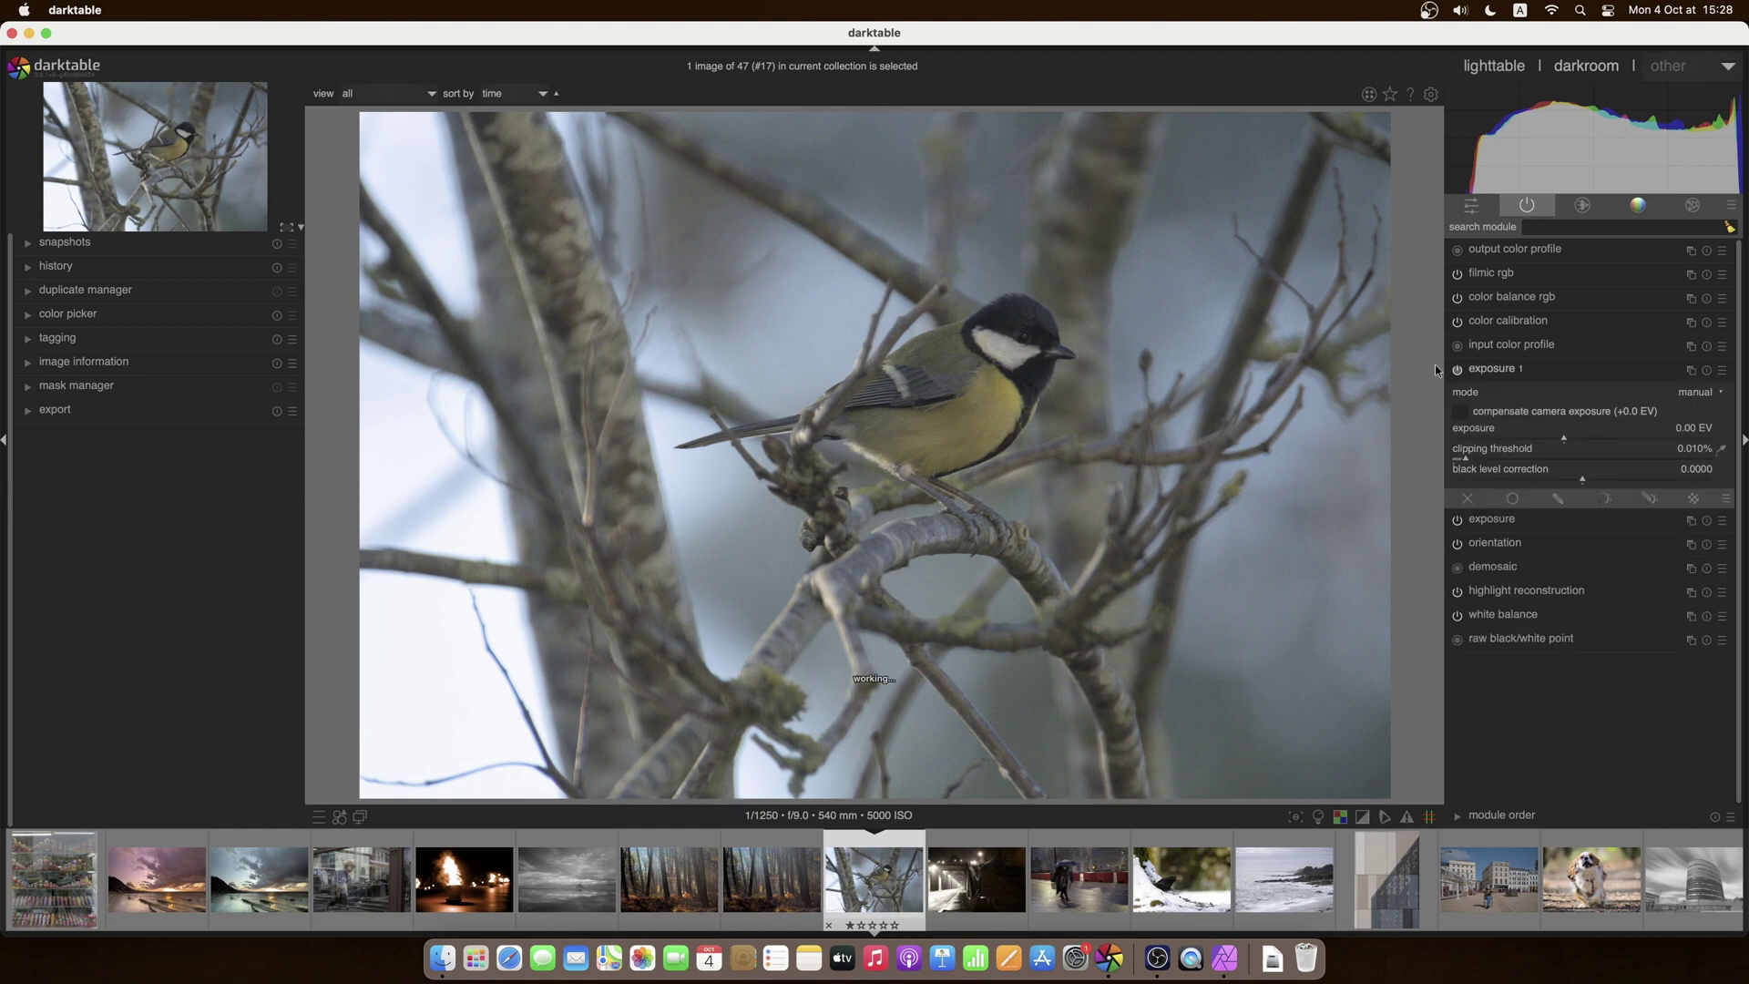
{"action": "left_click", "coordinate": [1617, 441]}
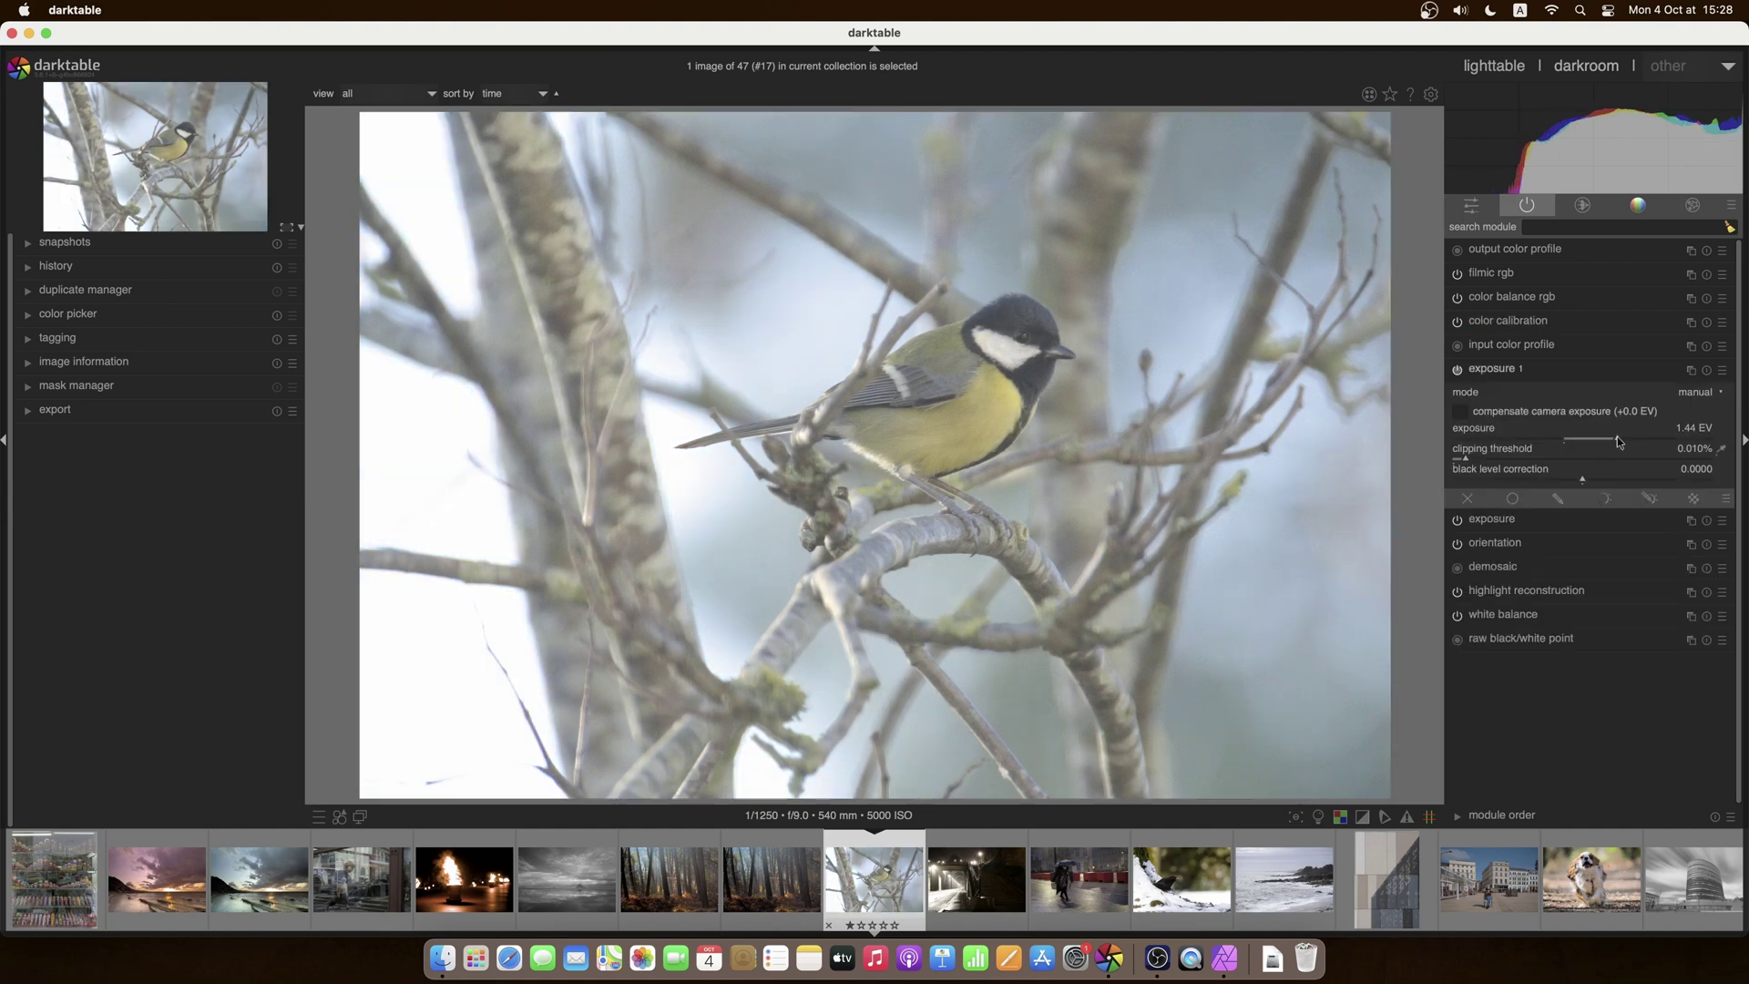
{"action": "left_click", "coordinate": [1610, 442]}
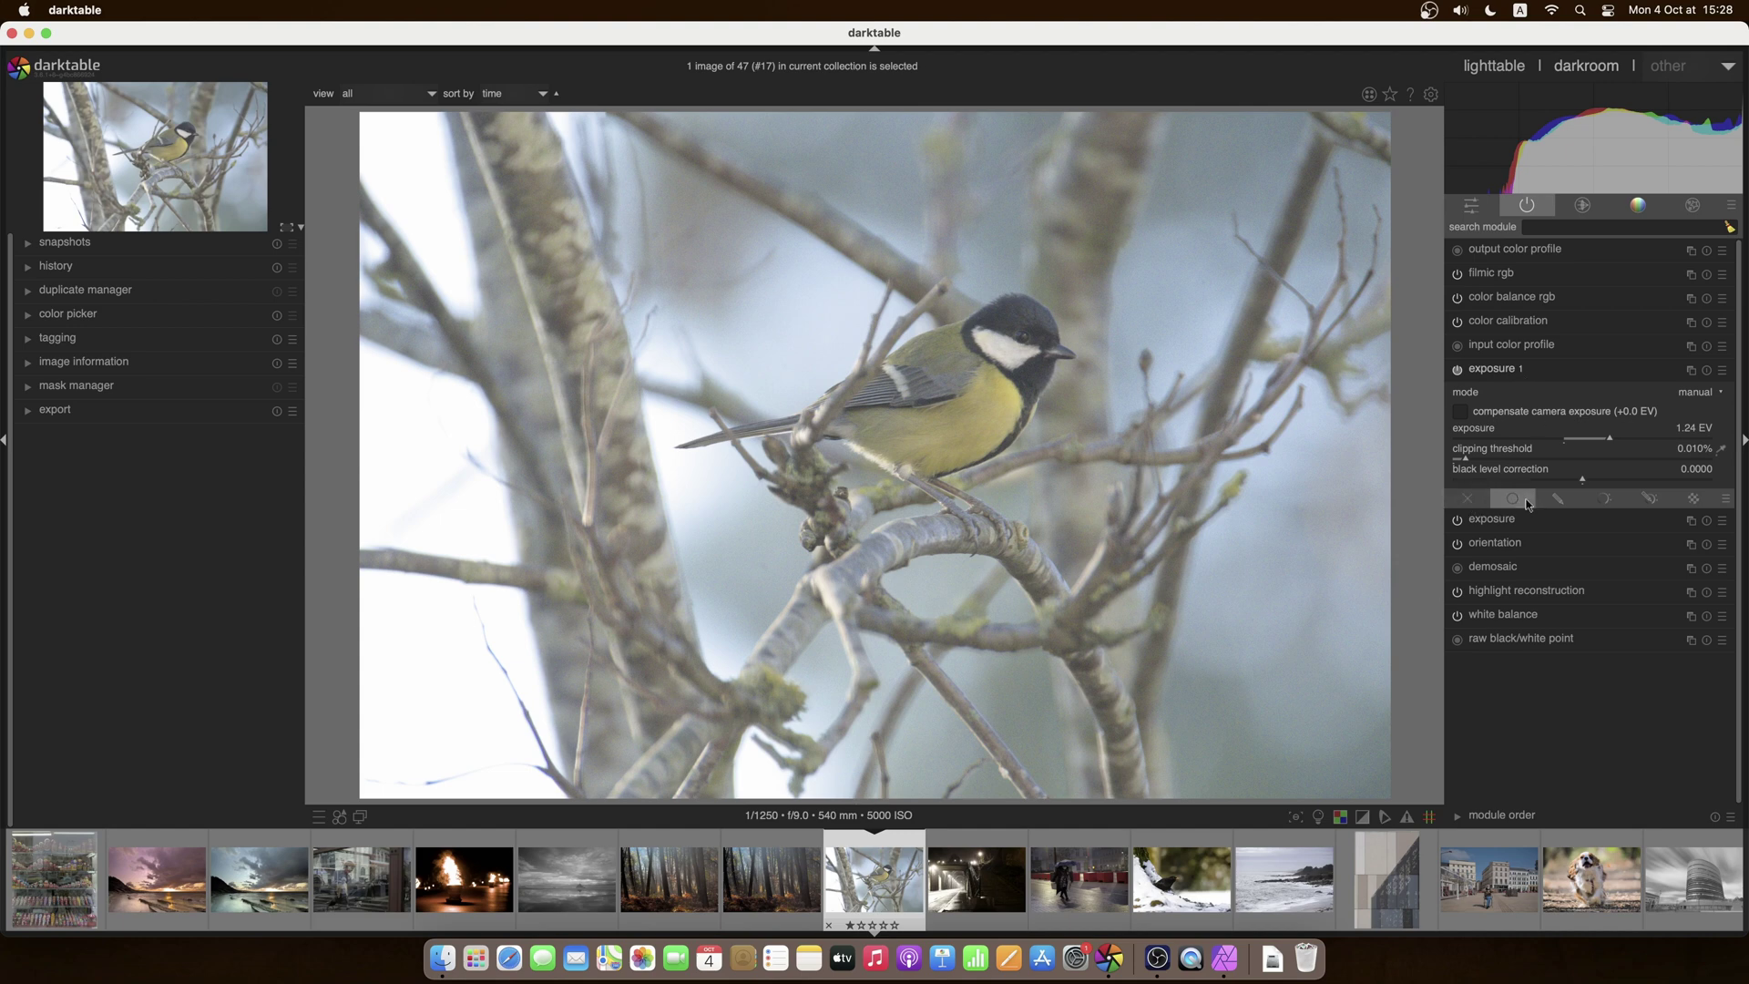
Step: Enable uniform blending on exposure 1, trying opacities 54%, 23%, 38%, 4%, 0% before settling on 100%
{"action": "left_click", "coordinate": [1466, 499]}
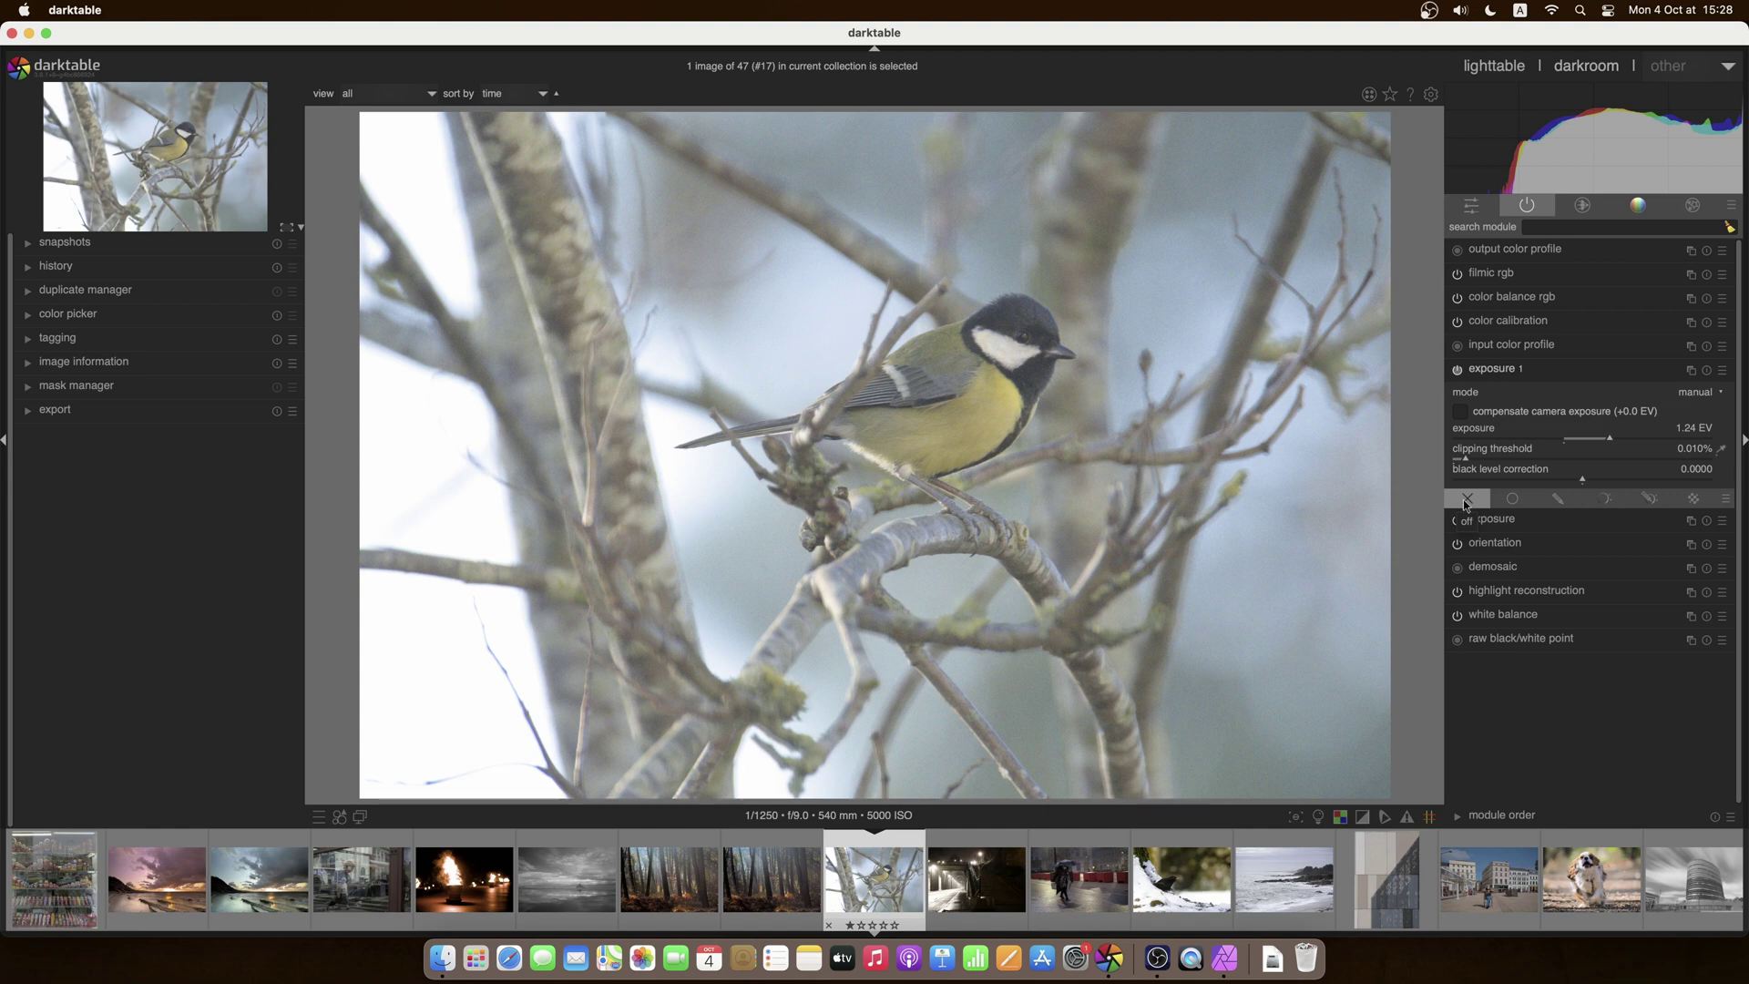
{"action": "left_click", "coordinate": [1513, 499]}
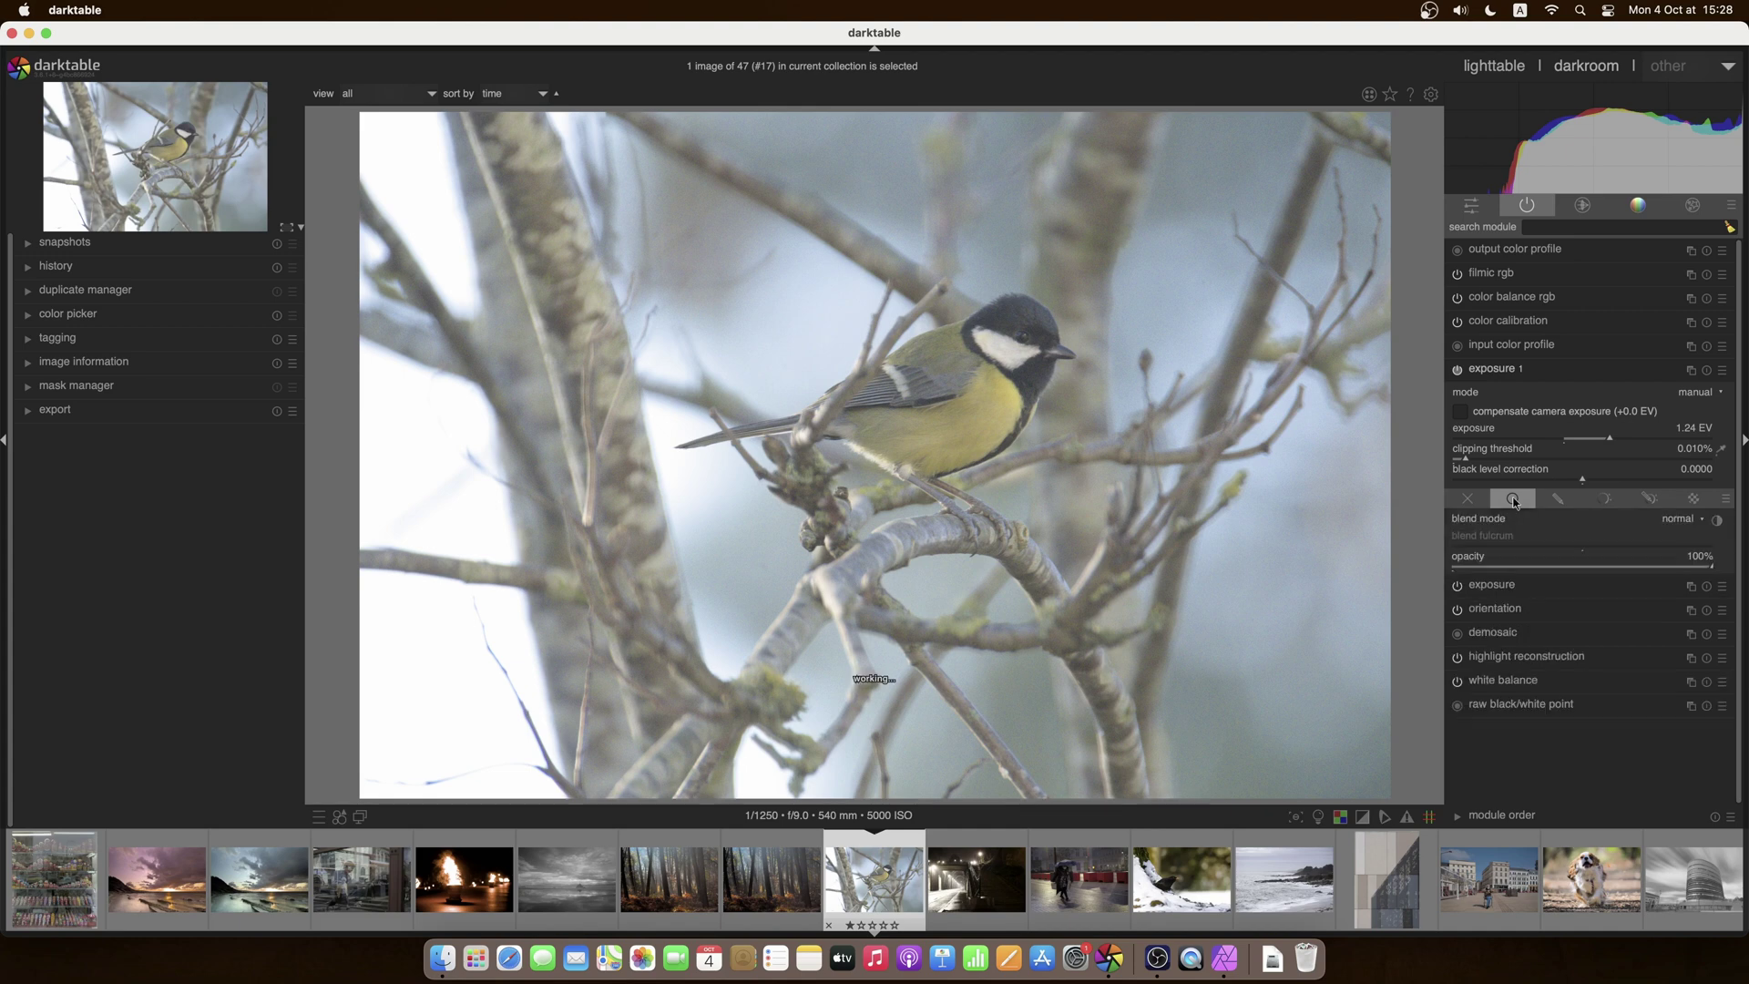
{"action": "scroll", "coordinate": [1627, 567], "scroll_direction": "down", "scroll_amount": 10}
{"action": "left_click_drag", "start_coordinate": [1627, 566], "coordinate": [1512, 574]}
{"action": "left_click", "coordinate": [1513, 572]}
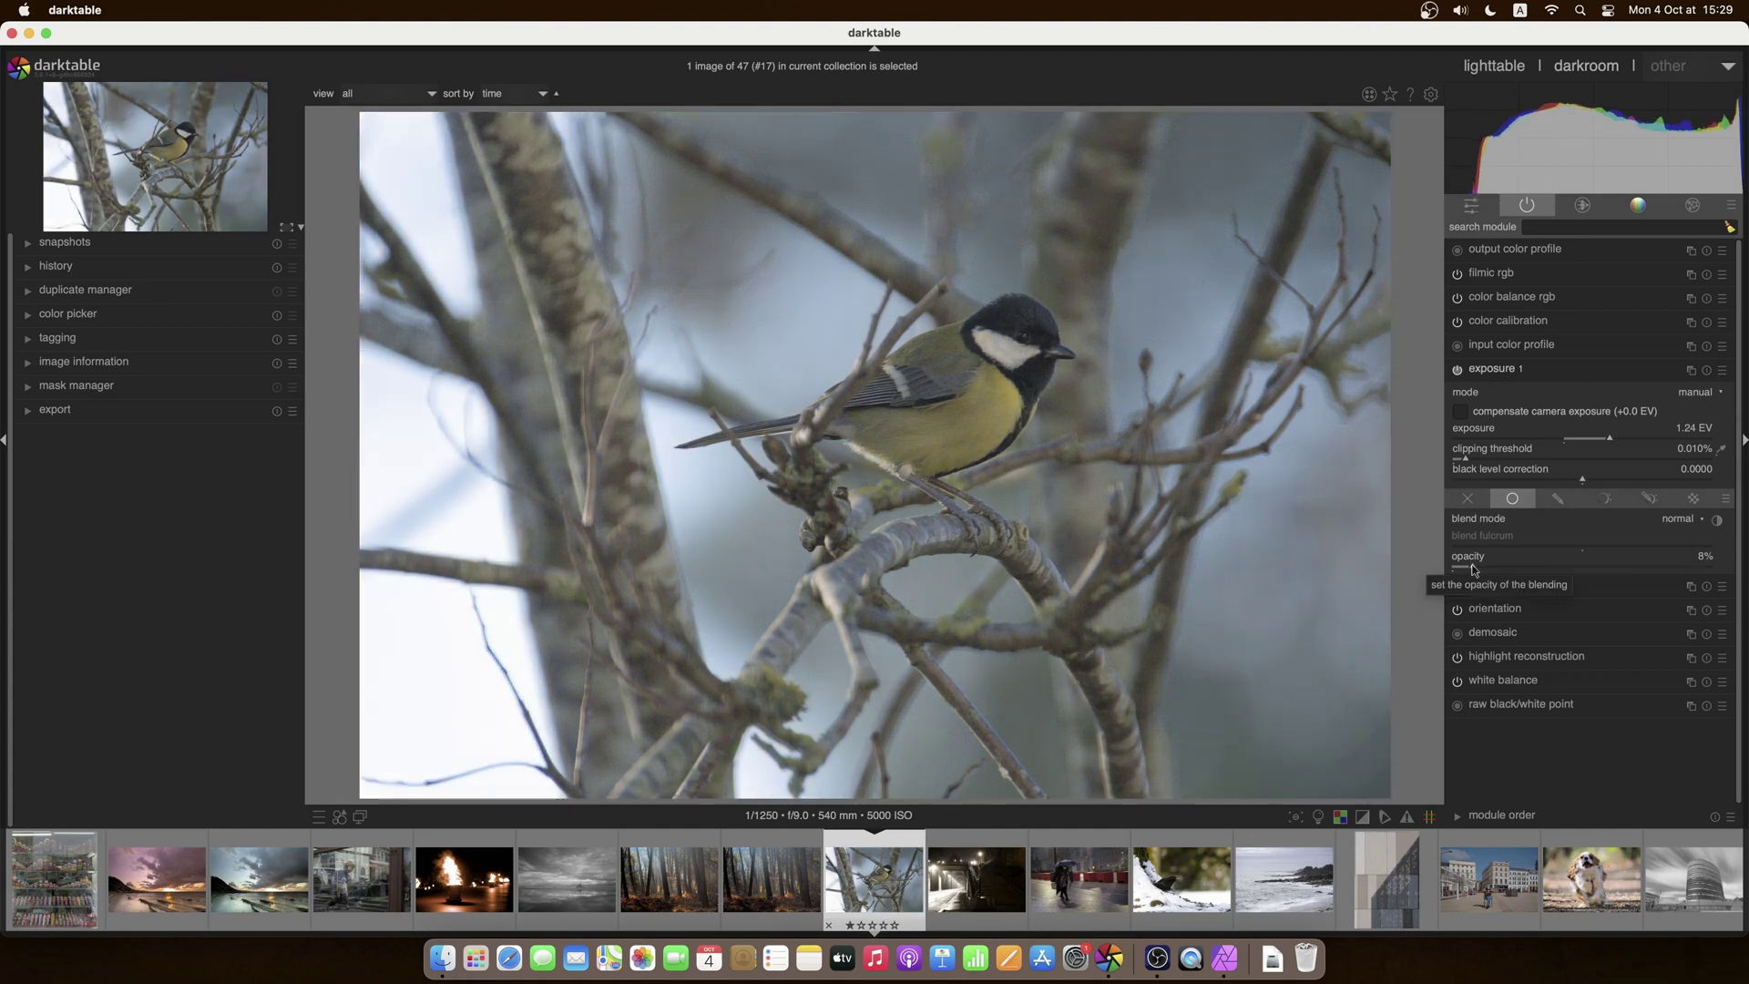
{"action": "left_click", "coordinate": [1551, 566]}
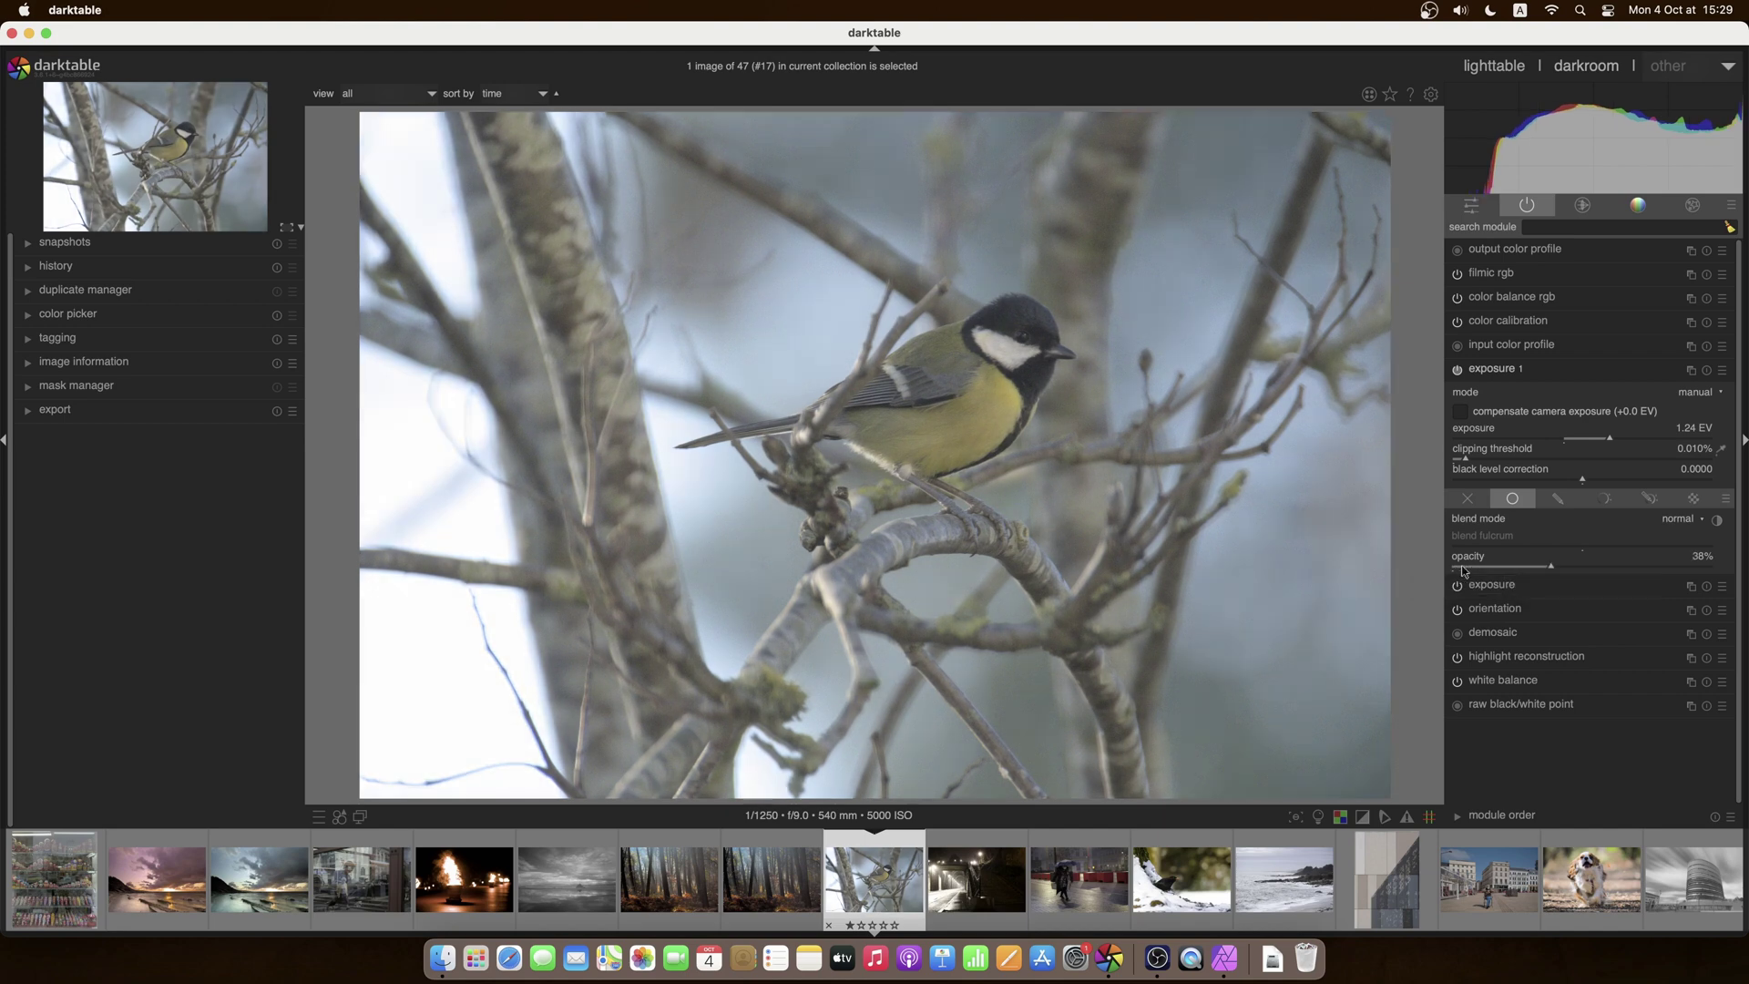
{"action": "left_click", "coordinate": [1461, 567]}
{"action": "left_click", "coordinate": [1451, 565]}
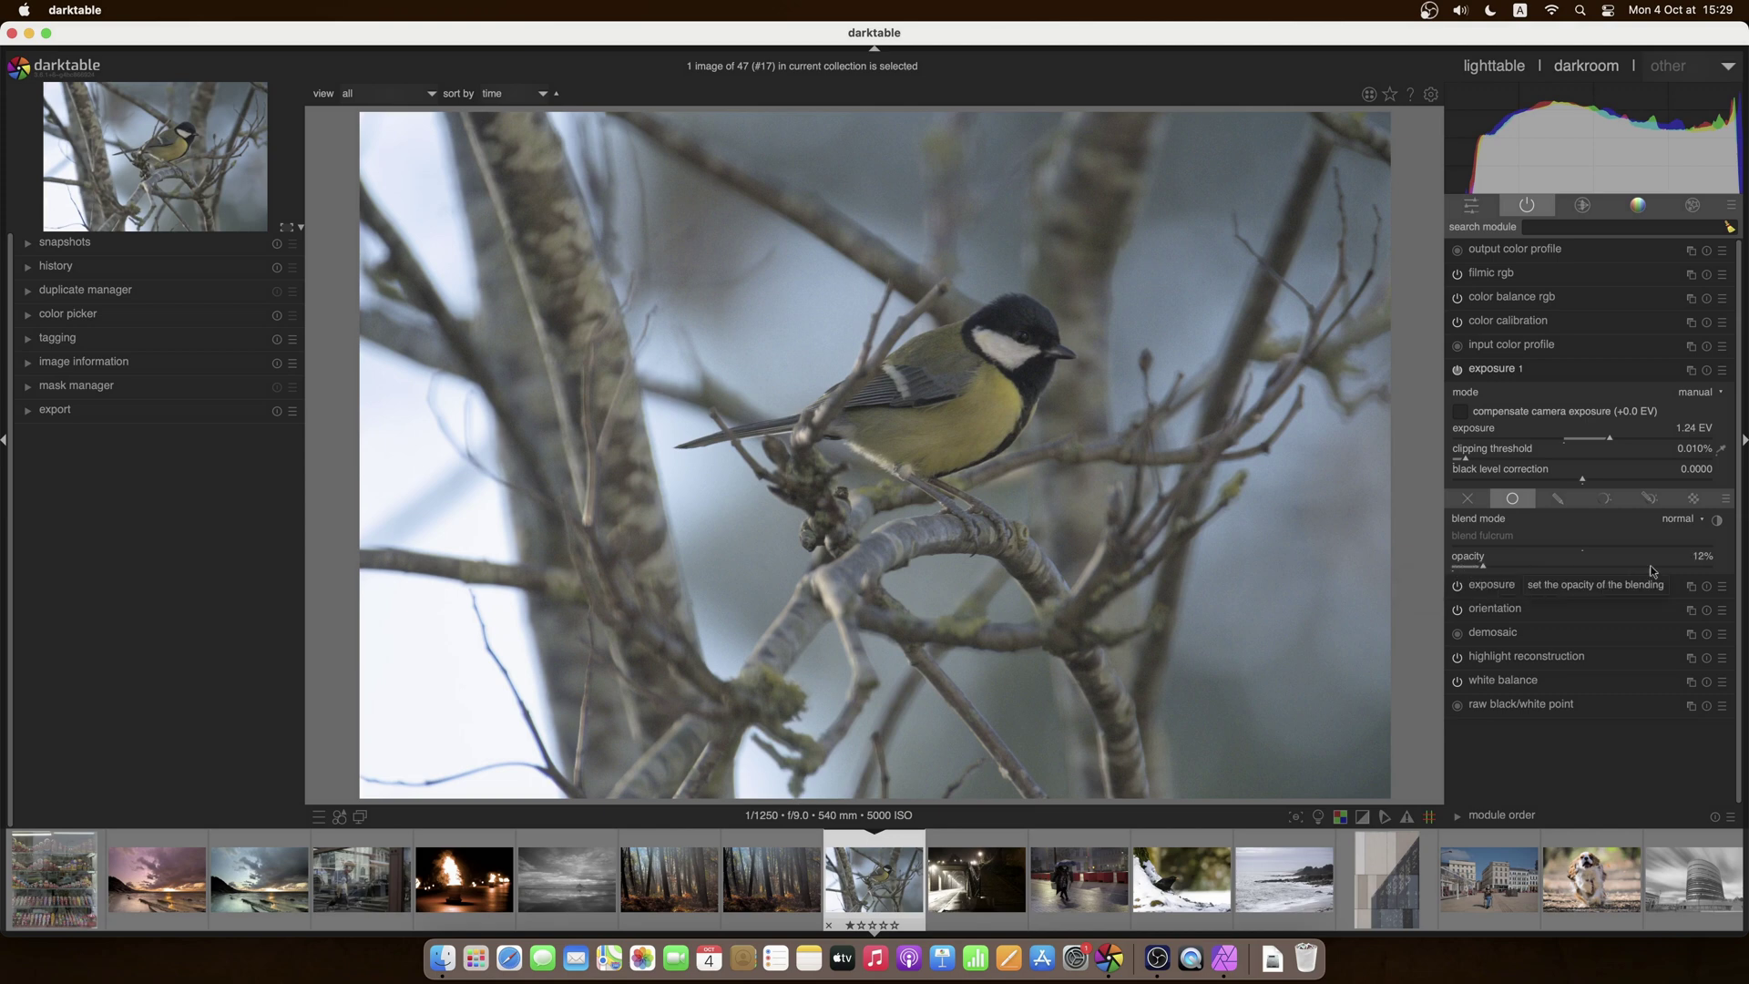
{"action": "left_click", "coordinate": [1714, 568]}
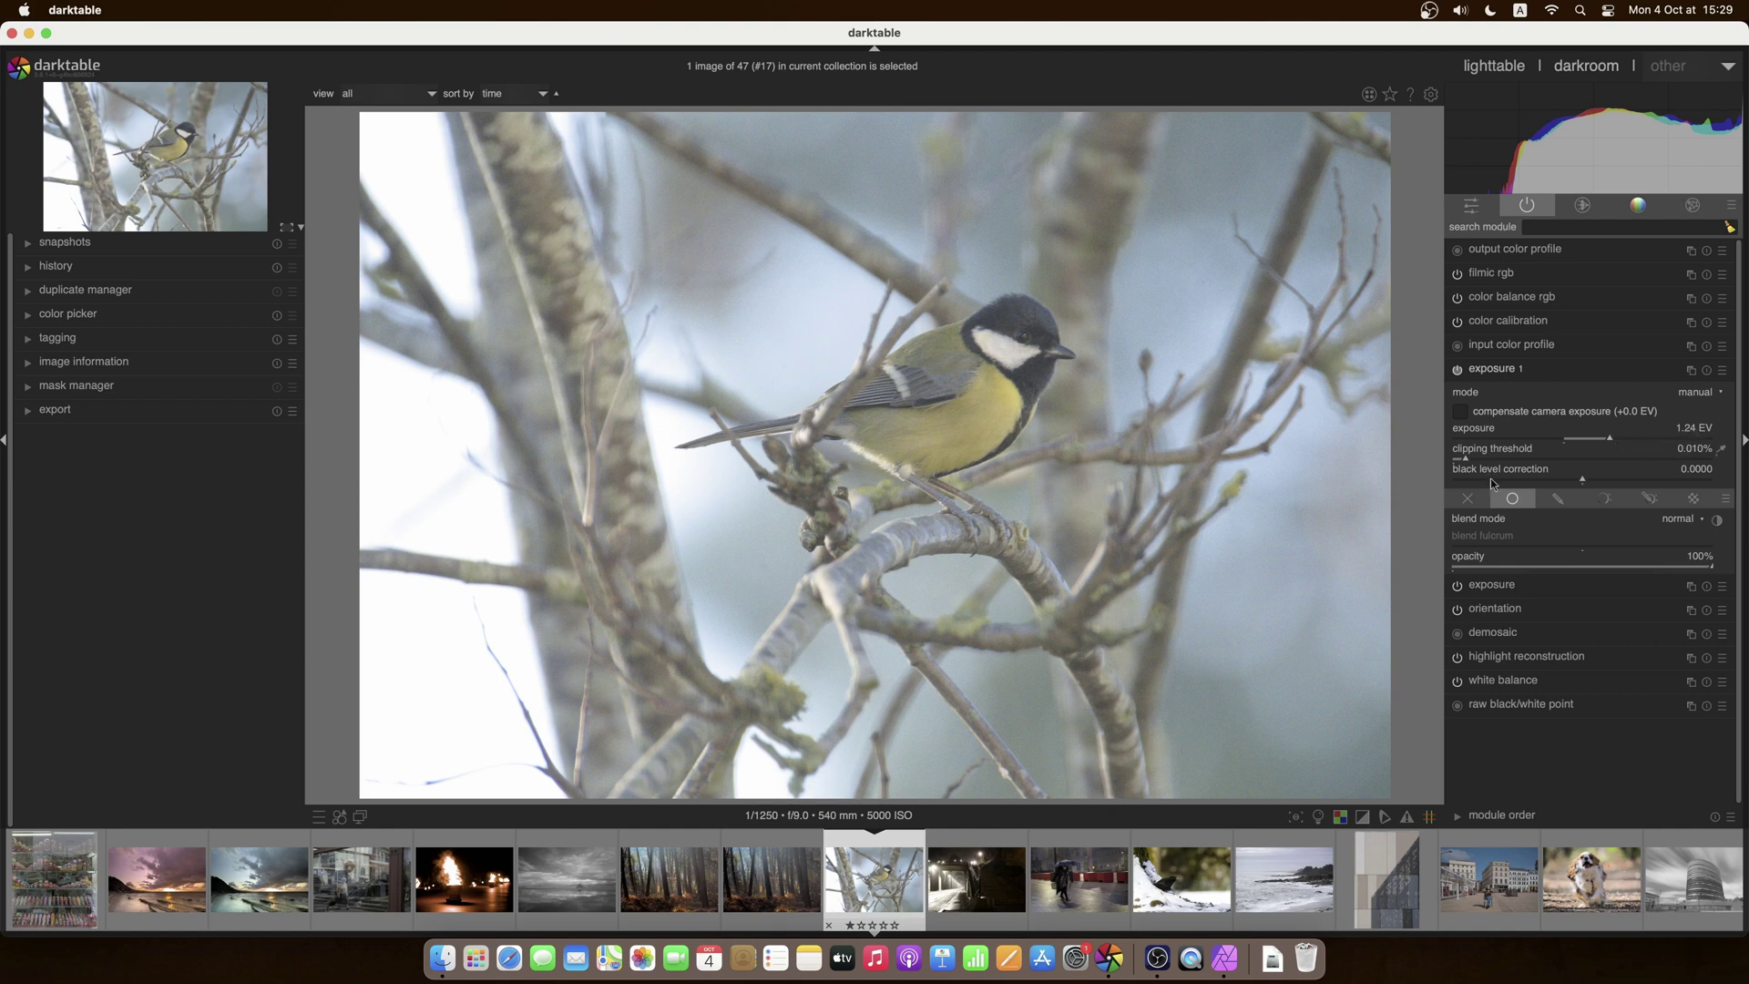
Step: Switch exposure 1 to drawn-mask blending and pick the circle shape tool
{"action": "left_click", "coordinate": [1563, 504]}
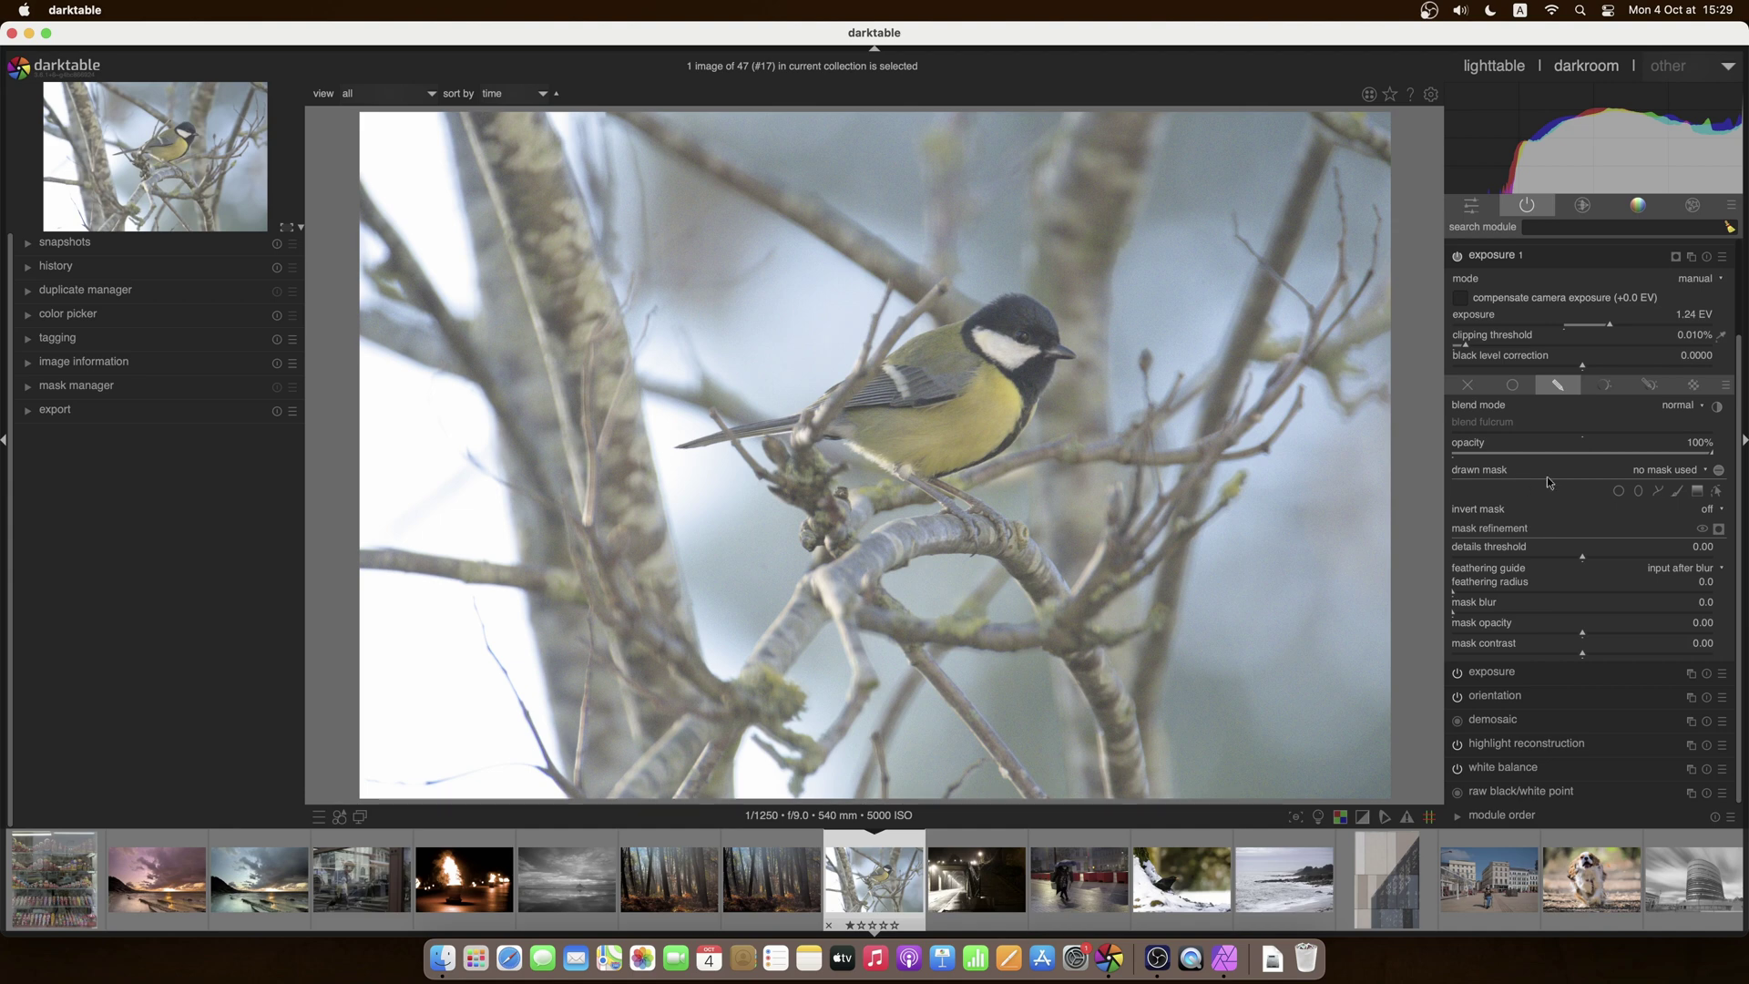
{"action": "left_click", "coordinate": [1618, 491]}
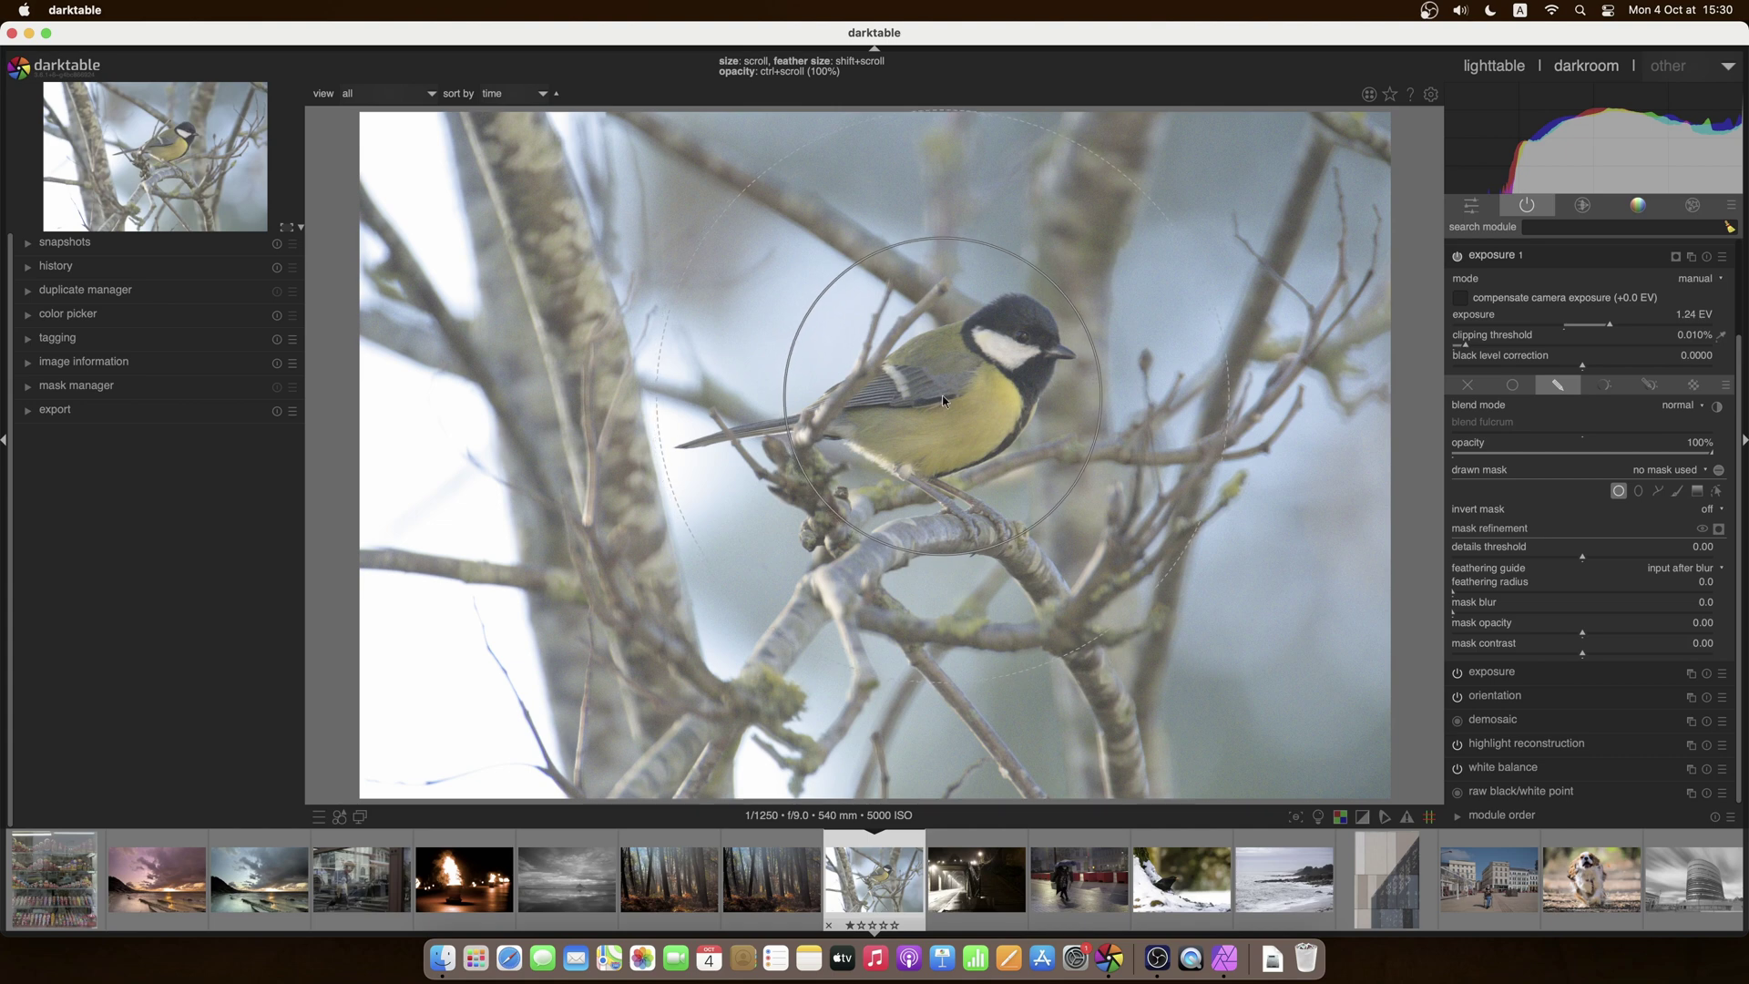
Step: Shrink the circle, place it on the bird's head, and reduce its feather size
{"action": "scroll", "coordinate": [938, 397], "scroll_direction": "down", "scroll_amount": 6}
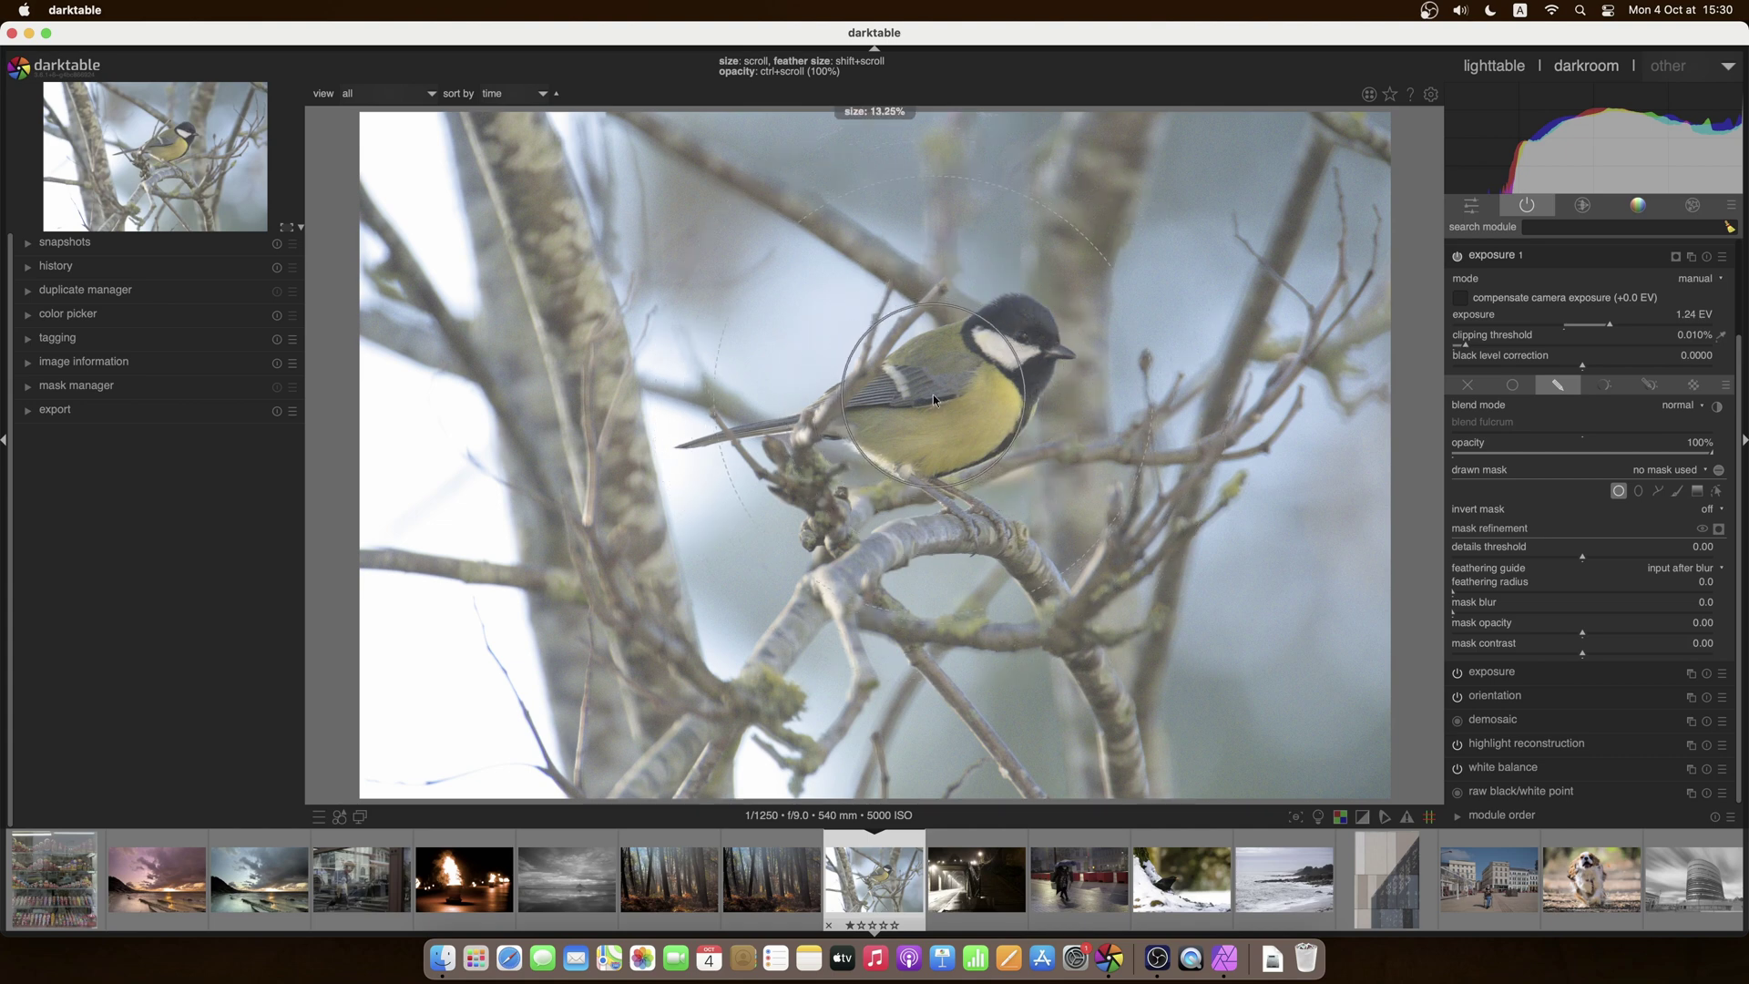
{"action": "left_click", "coordinate": [1003, 367]}
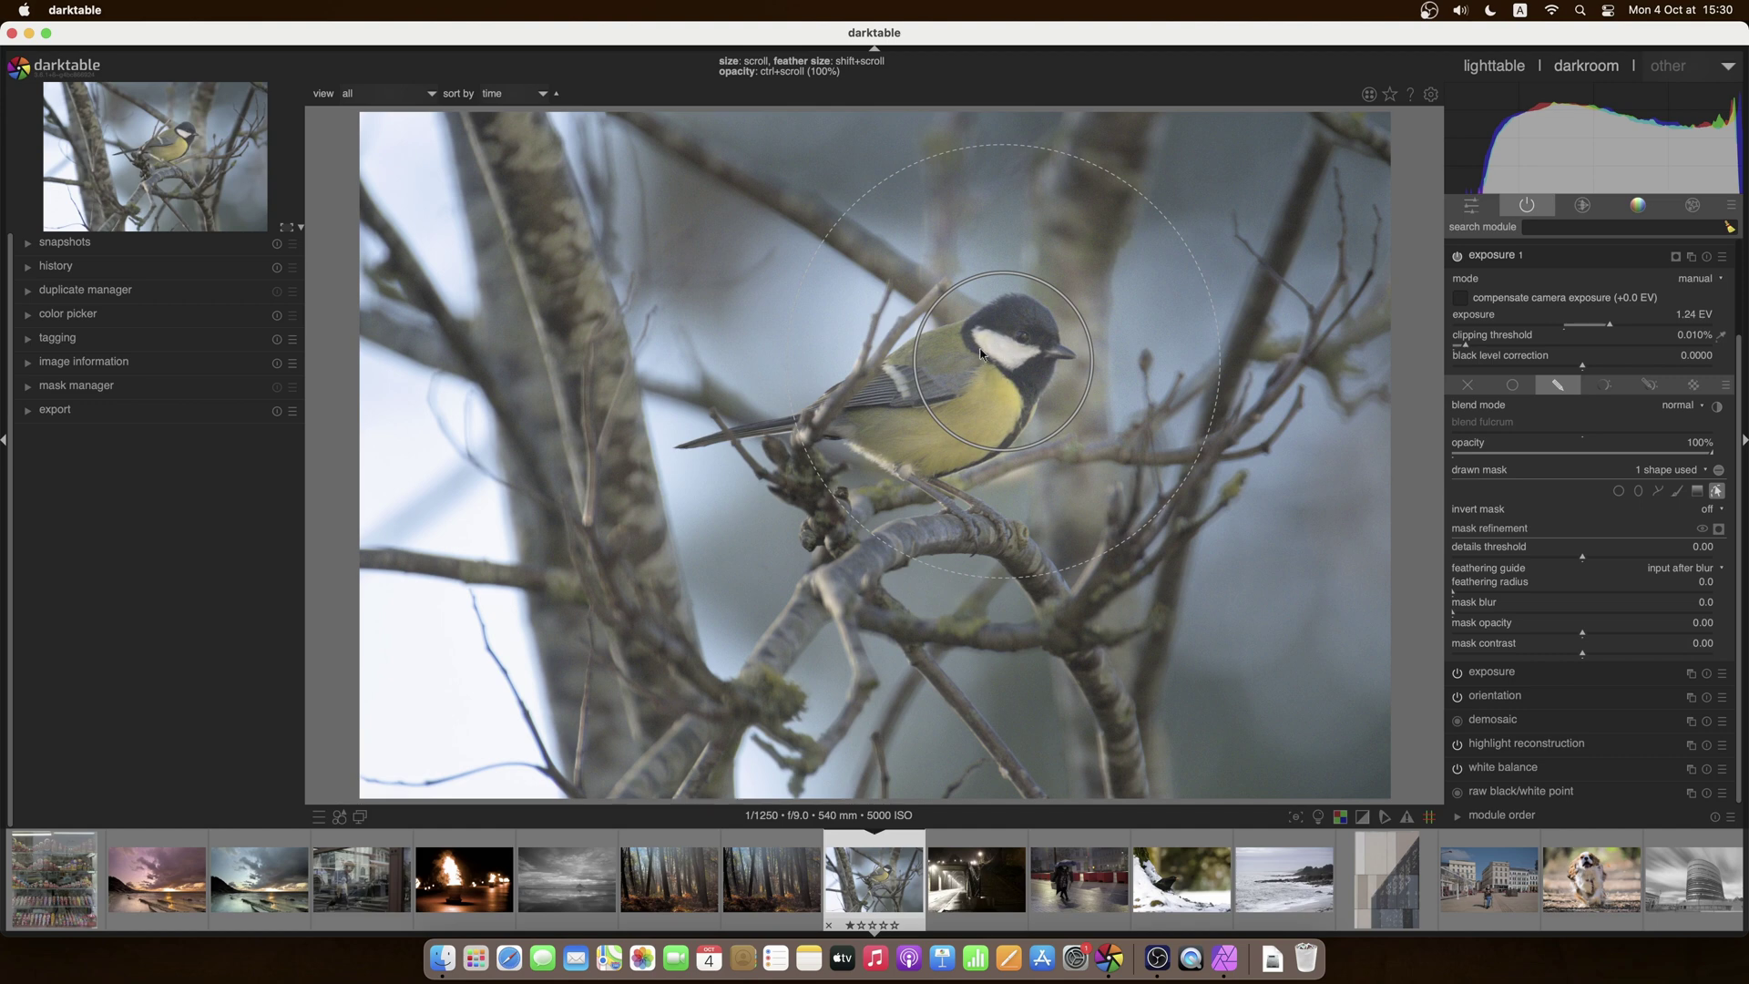
{"action": "scroll", "coordinate": [980, 348], "scroll_direction": "down", "scroll_amount": 5, "text": "shift"}
{"action": "scroll", "coordinate": [980, 348], "scroll_direction": "down", "scroll_amount": 4, "text": "shift"}
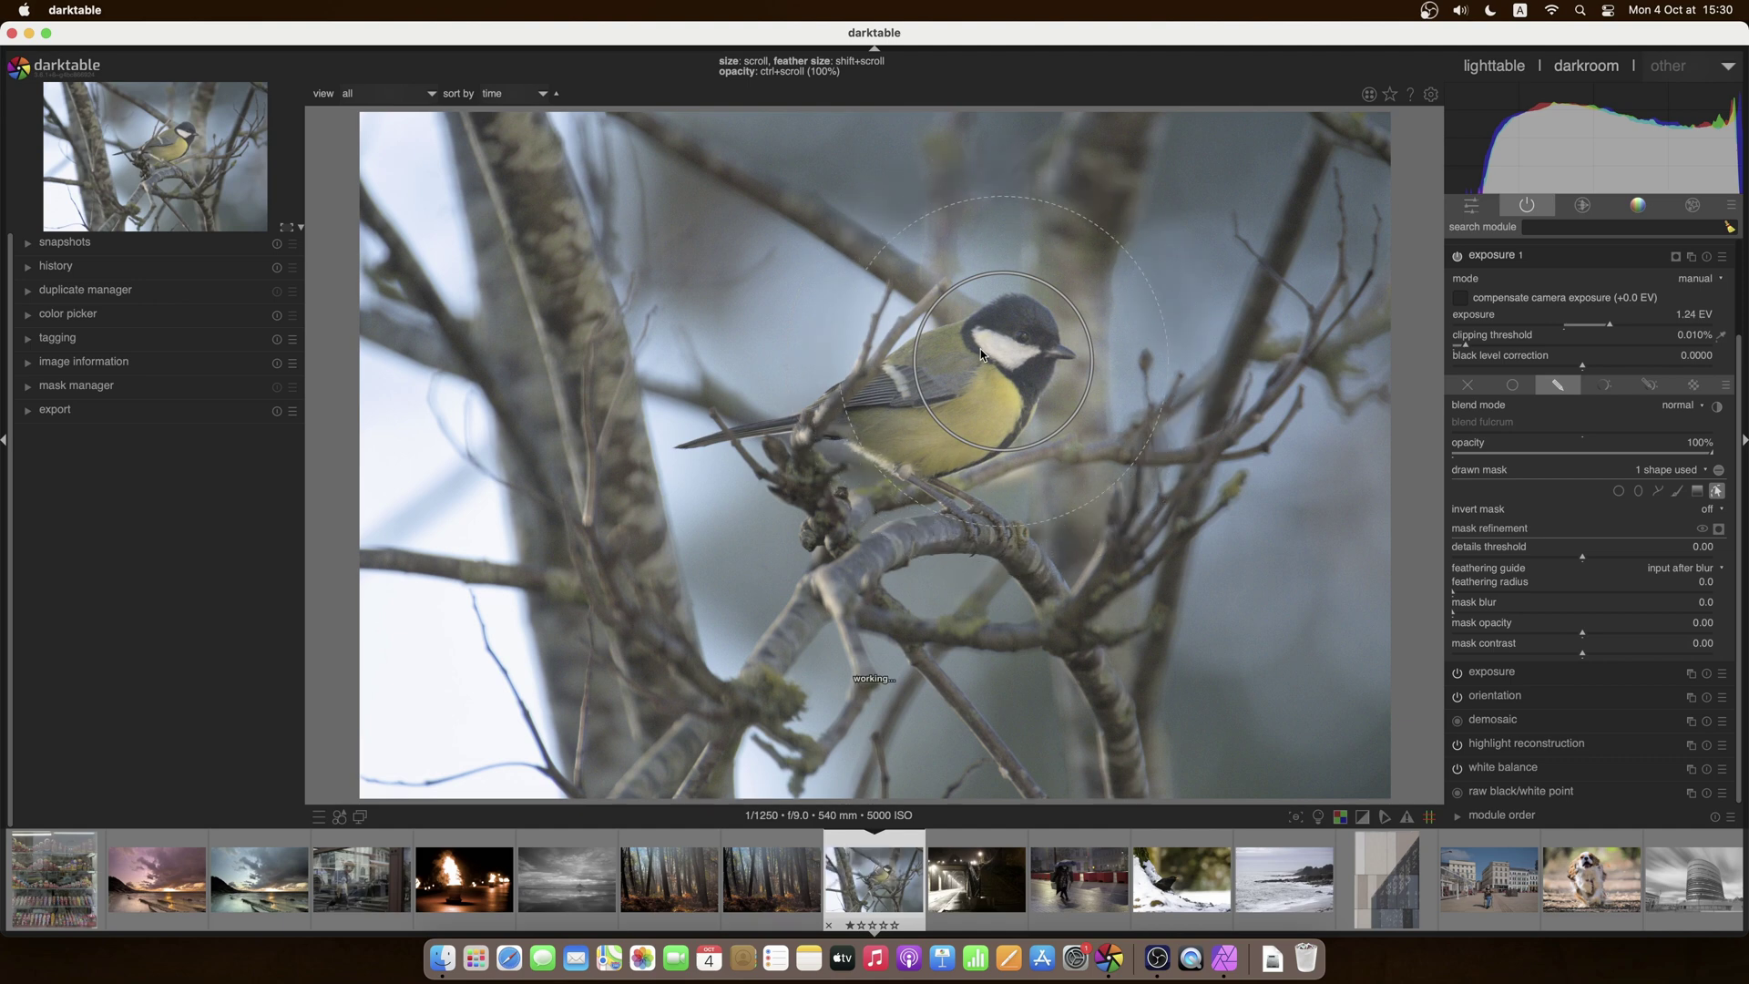
{"action": "scroll", "coordinate": [980, 348], "scroll_direction": "down", "scroll_amount": 4, "text": "shift"}
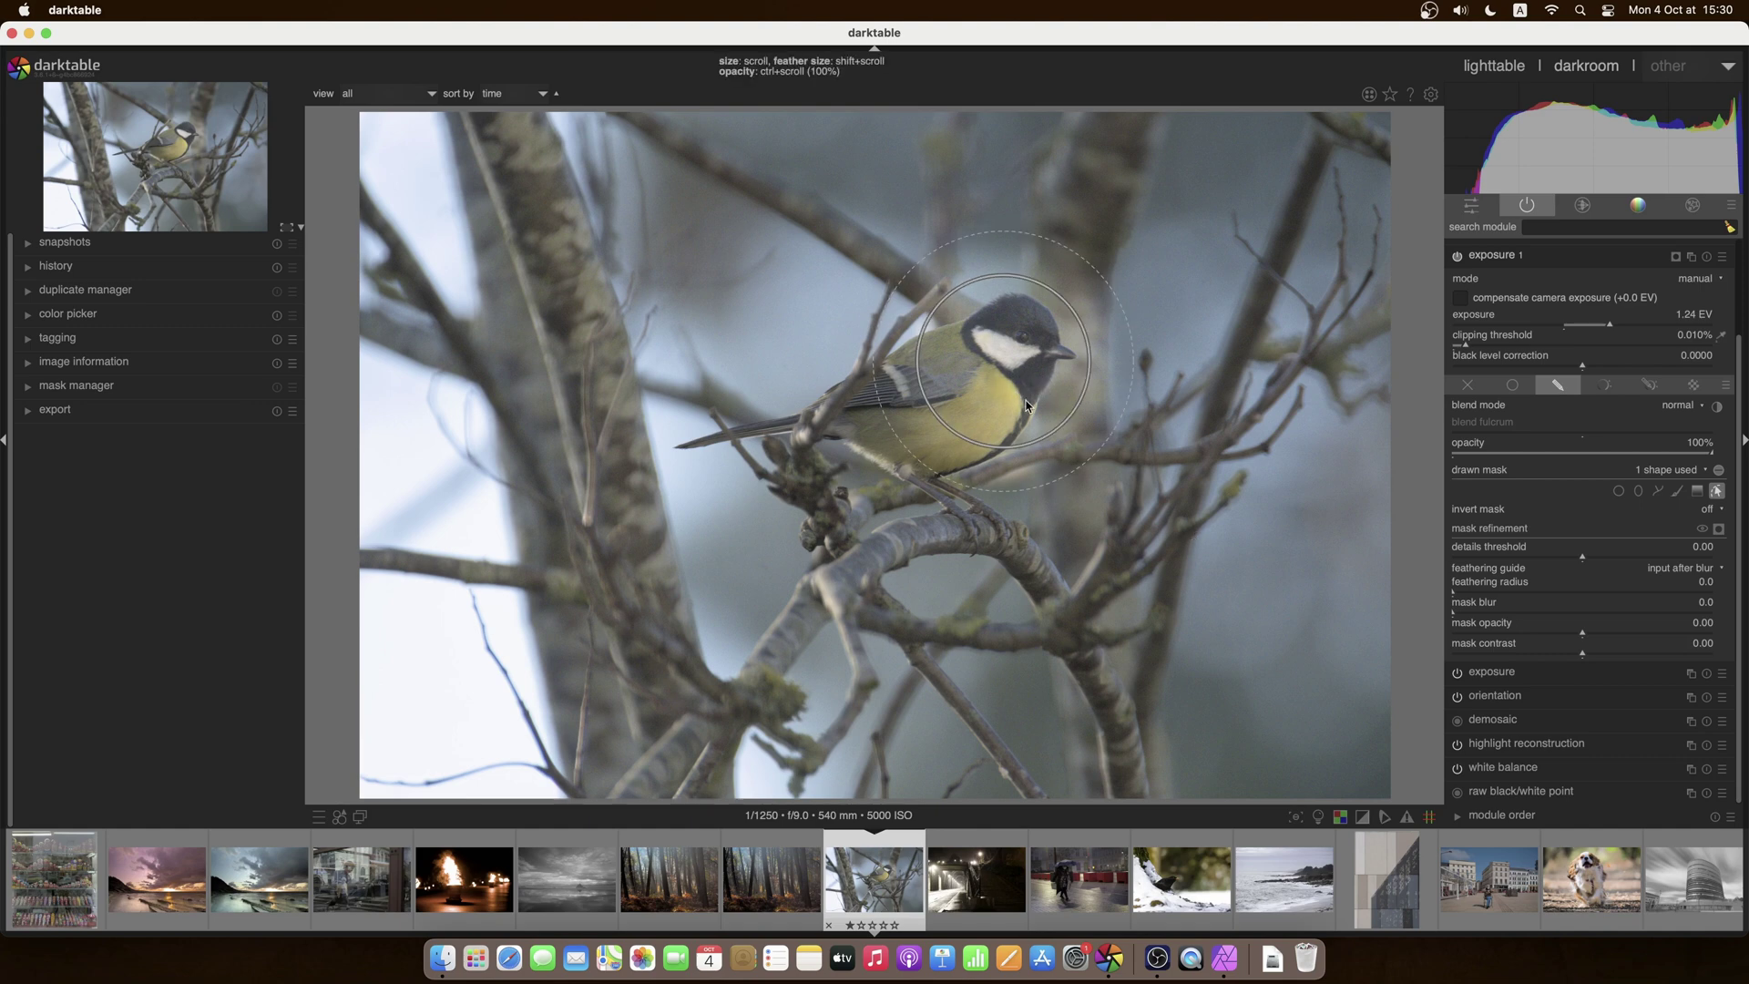
Step: Toggle the circle's mask outline off, back on, and off again
{"action": "left_click", "coordinate": [1717, 493]}
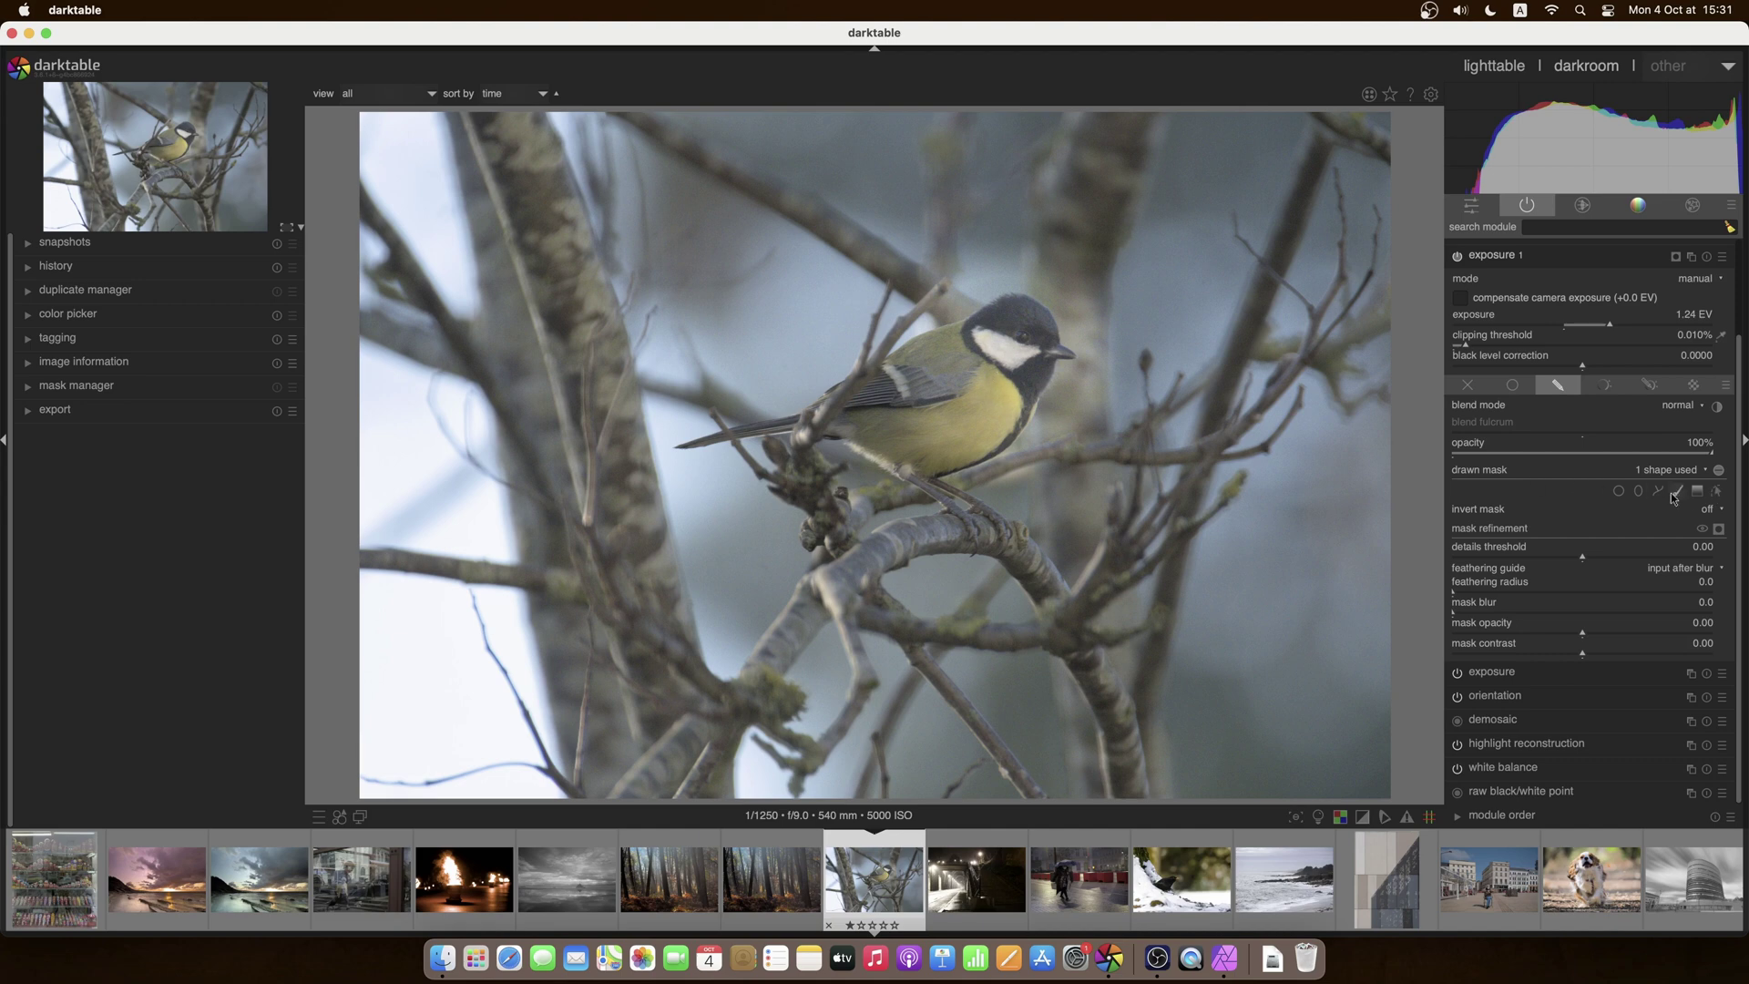
{"action": "left_click", "coordinate": [1717, 492]}
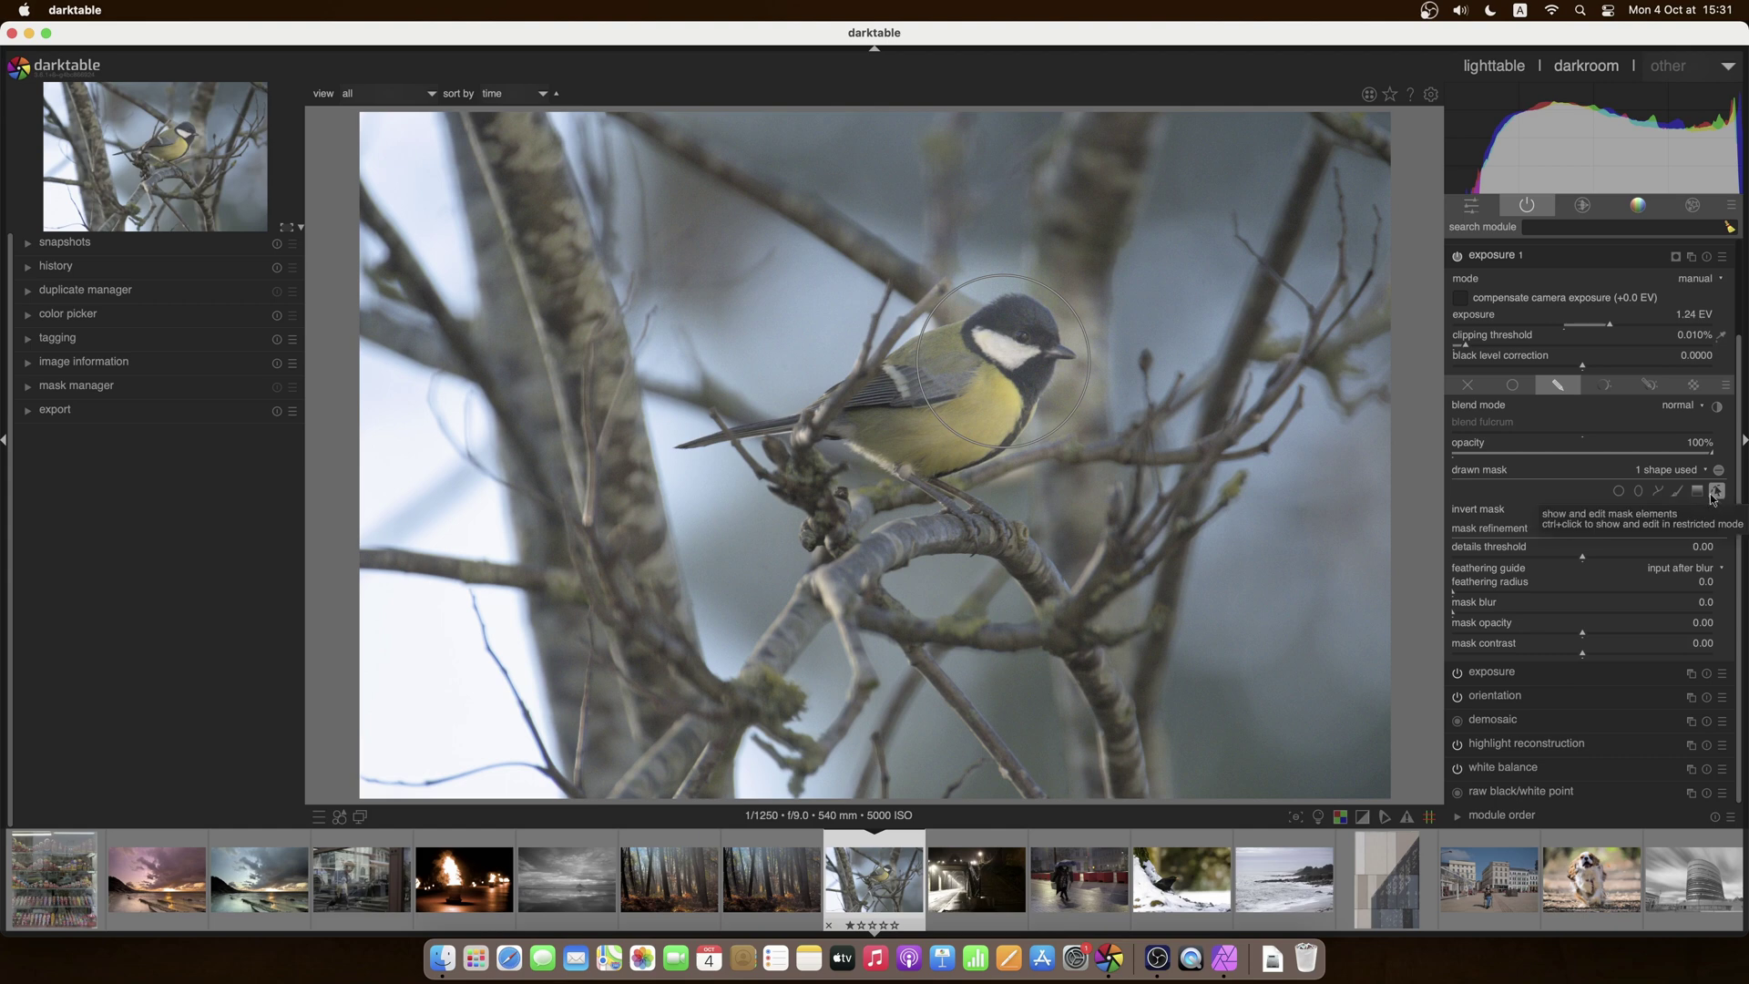
{"action": "left_click", "coordinate": [1717, 493]}
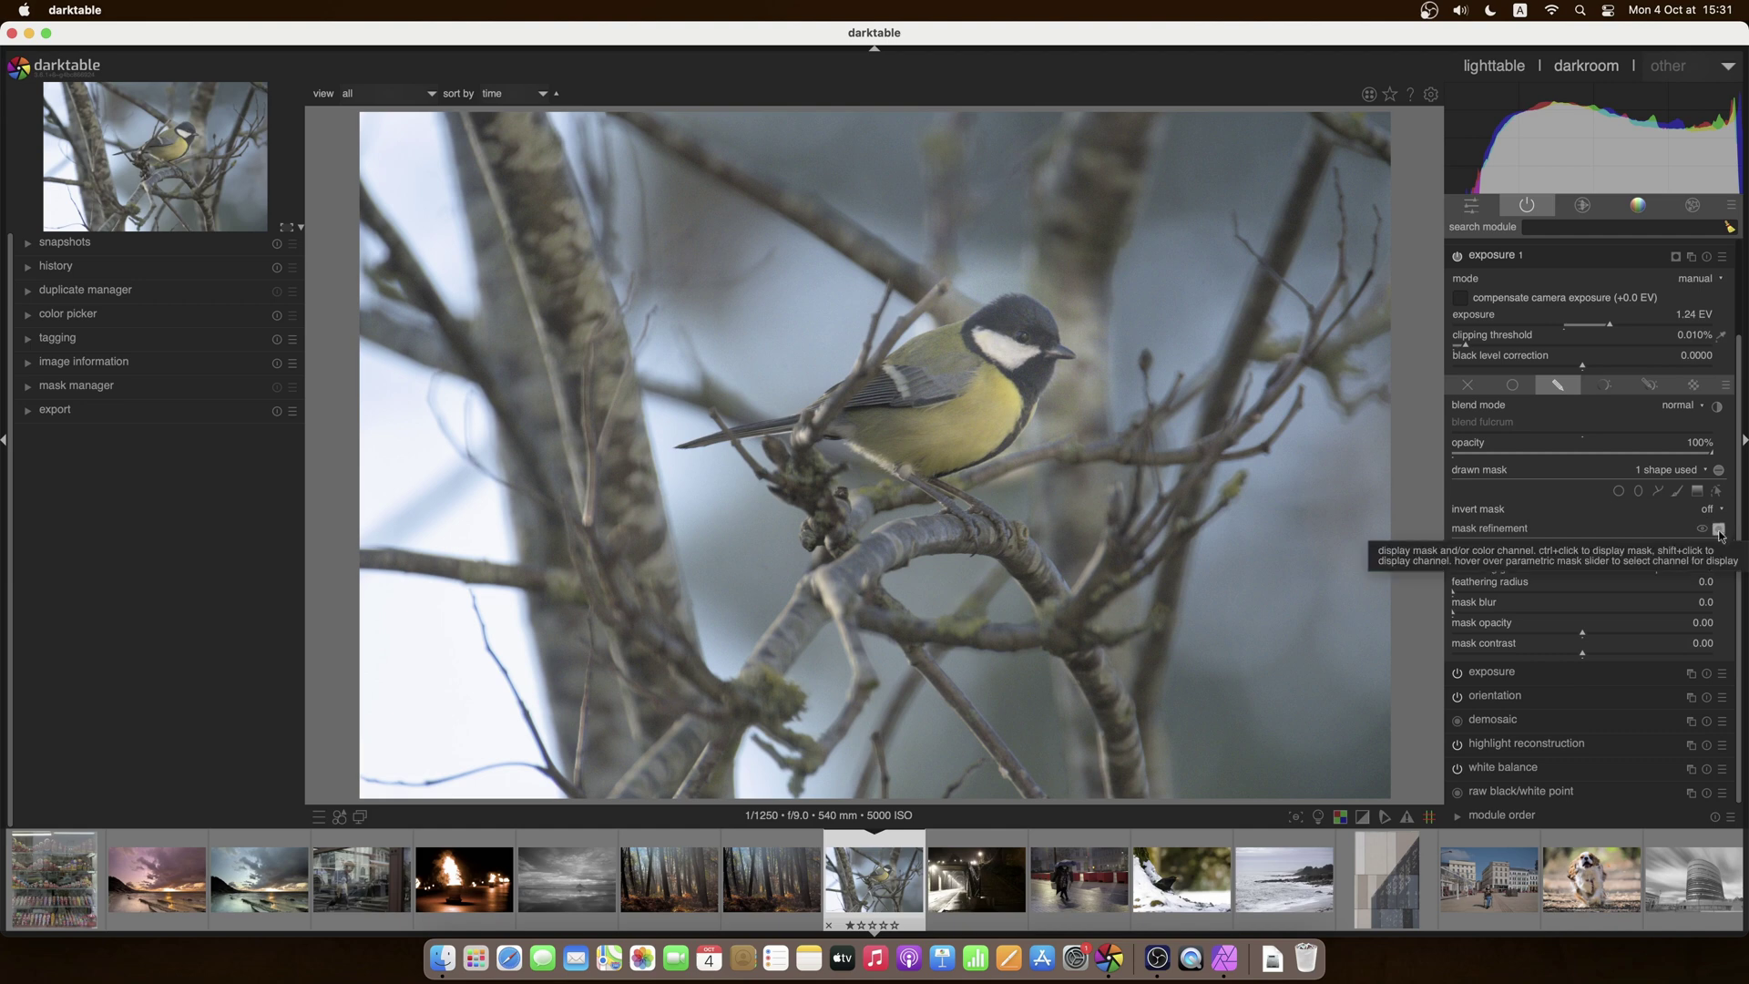
Step: Inspect the mask as a yellow overlay, then turn the overlay off
{"action": "left_click", "coordinate": [1718, 530]}
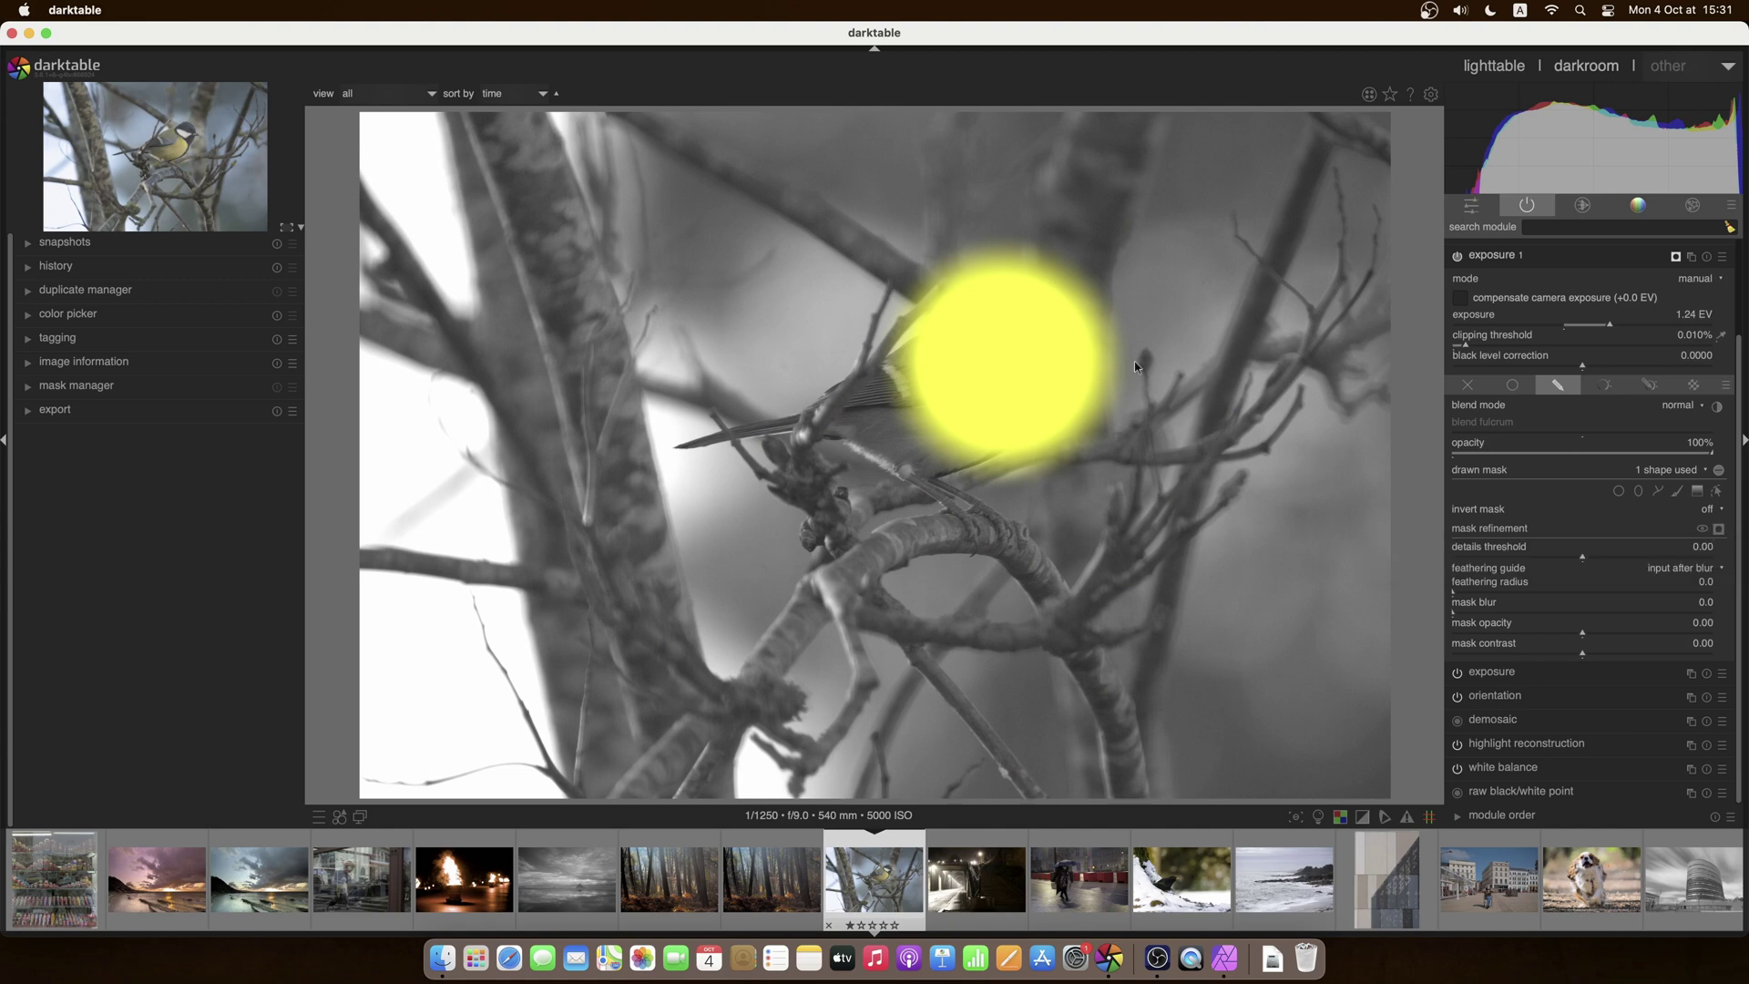
{"action": "scroll", "coordinate": [1102, 341], "scroll_direction": "up", "scroll_amount": 1}
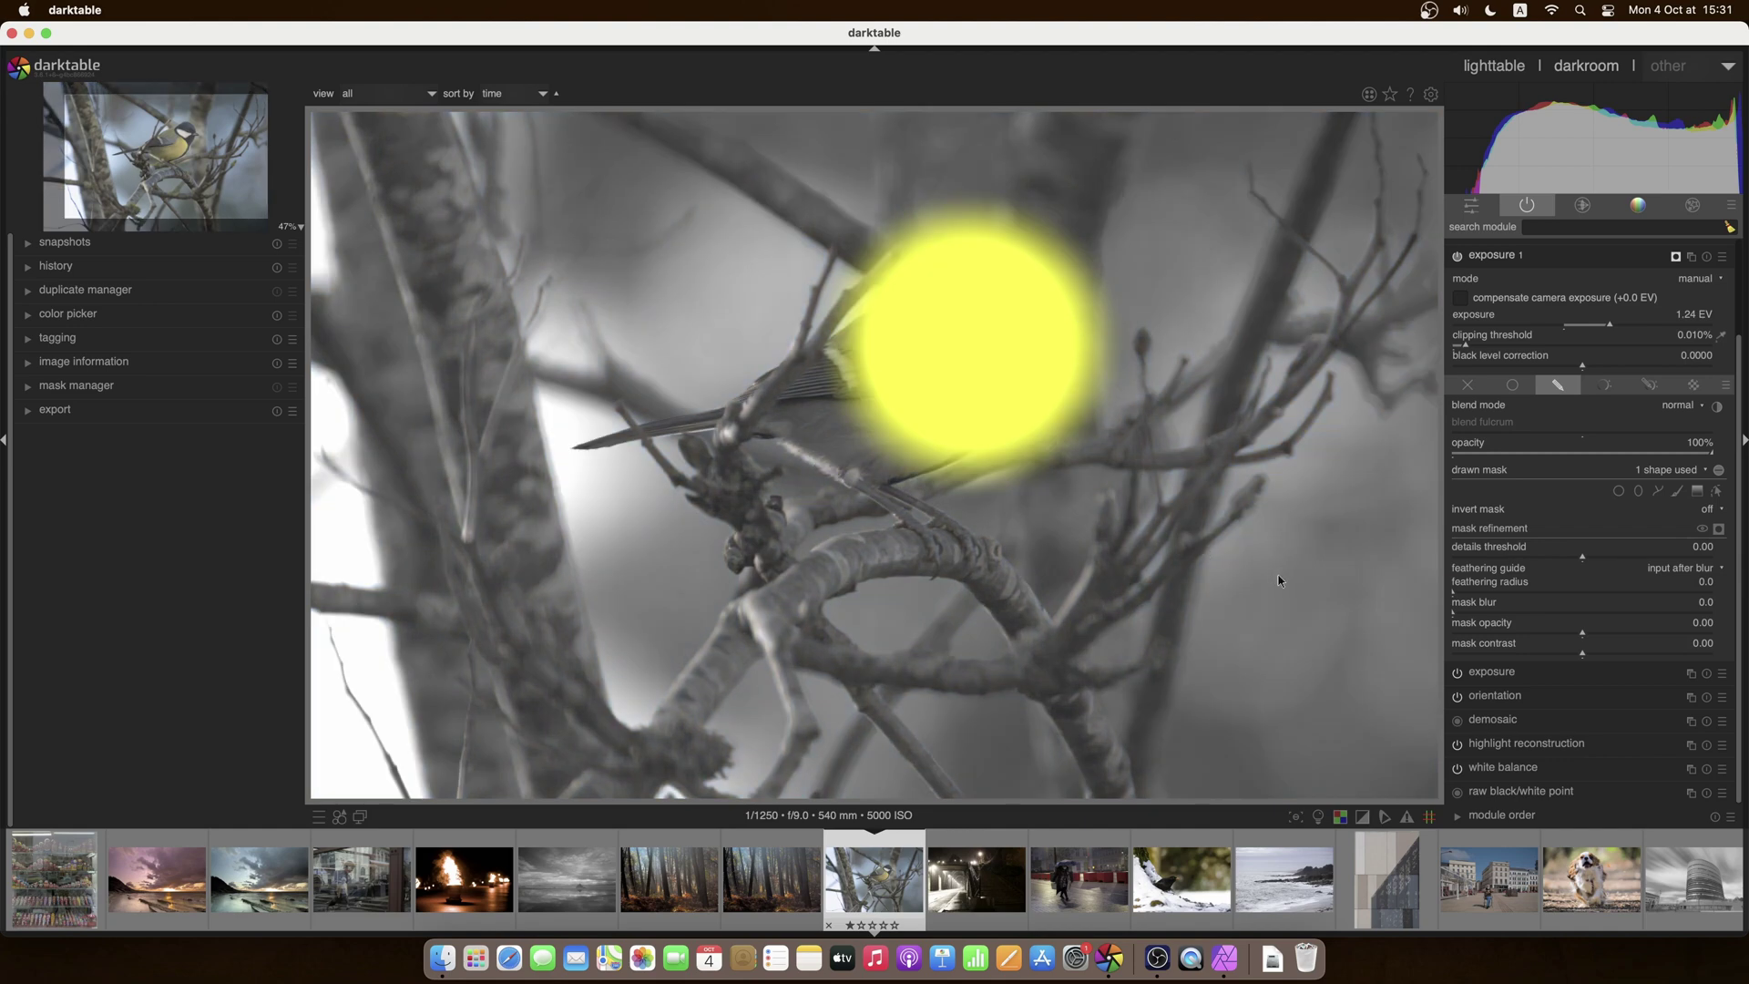
{"action": "scroll", "coordinate": [1272, 574], "scroll_direction": "down", "scroll_amount": 1}
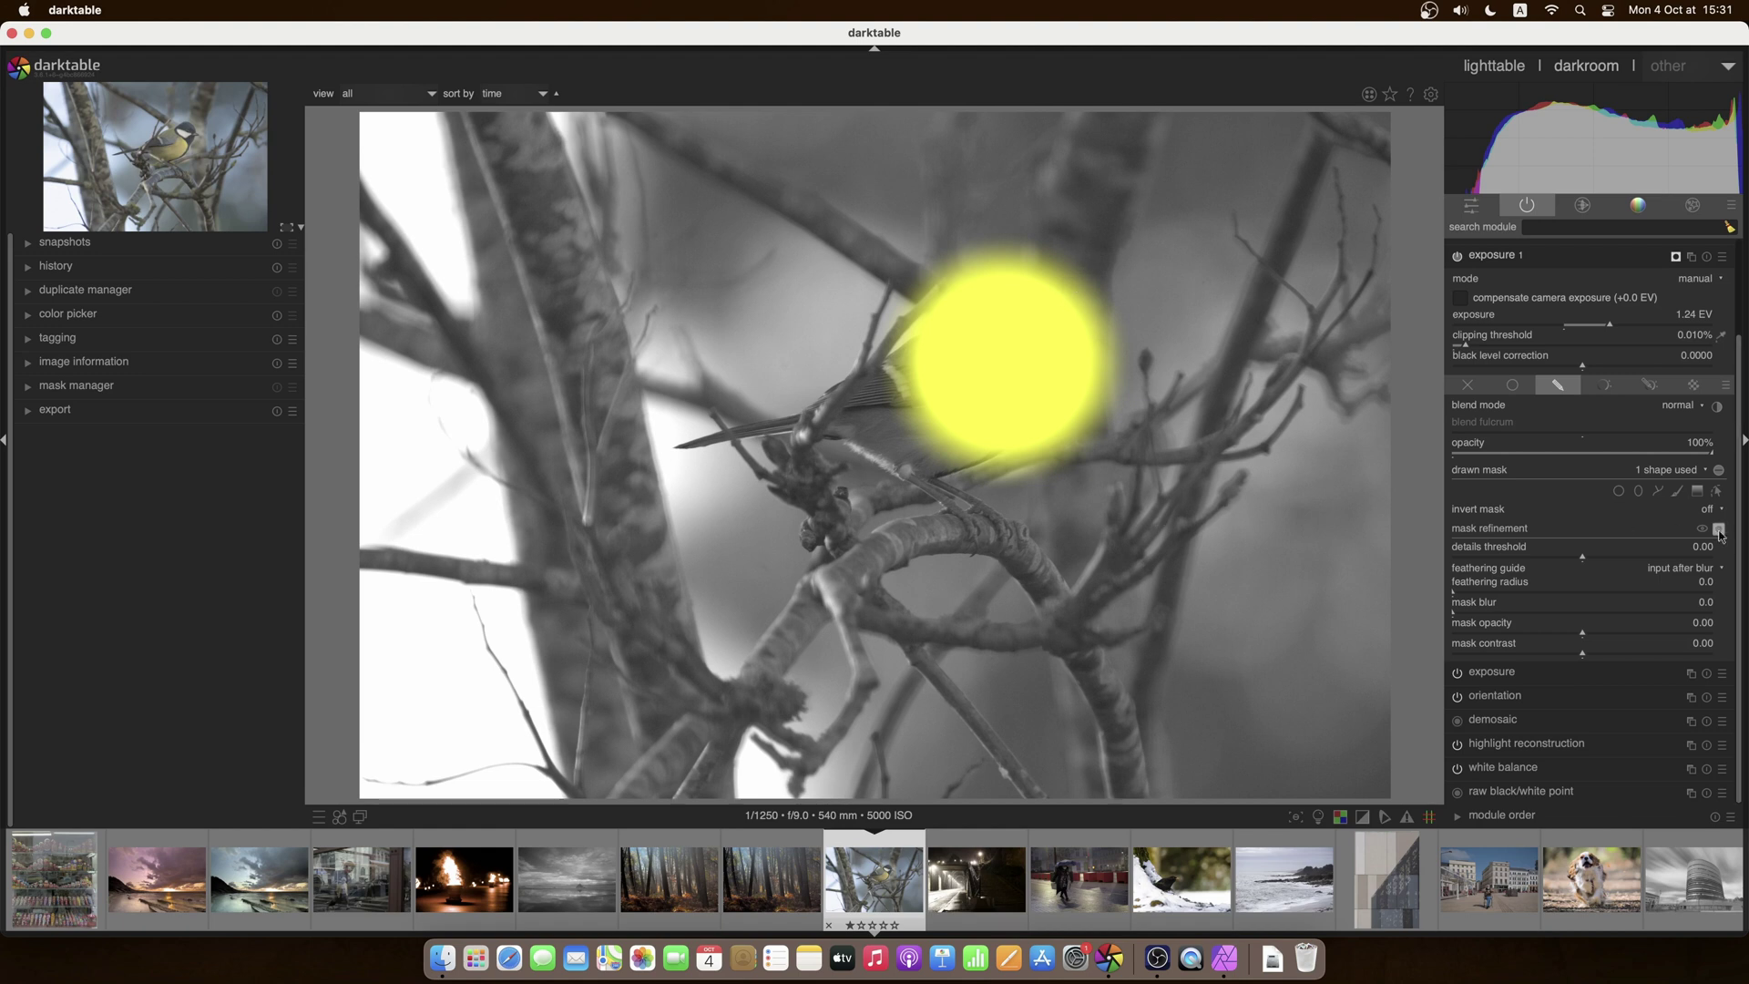
{"action": "left_click", "coordinate": [1719, 531]}
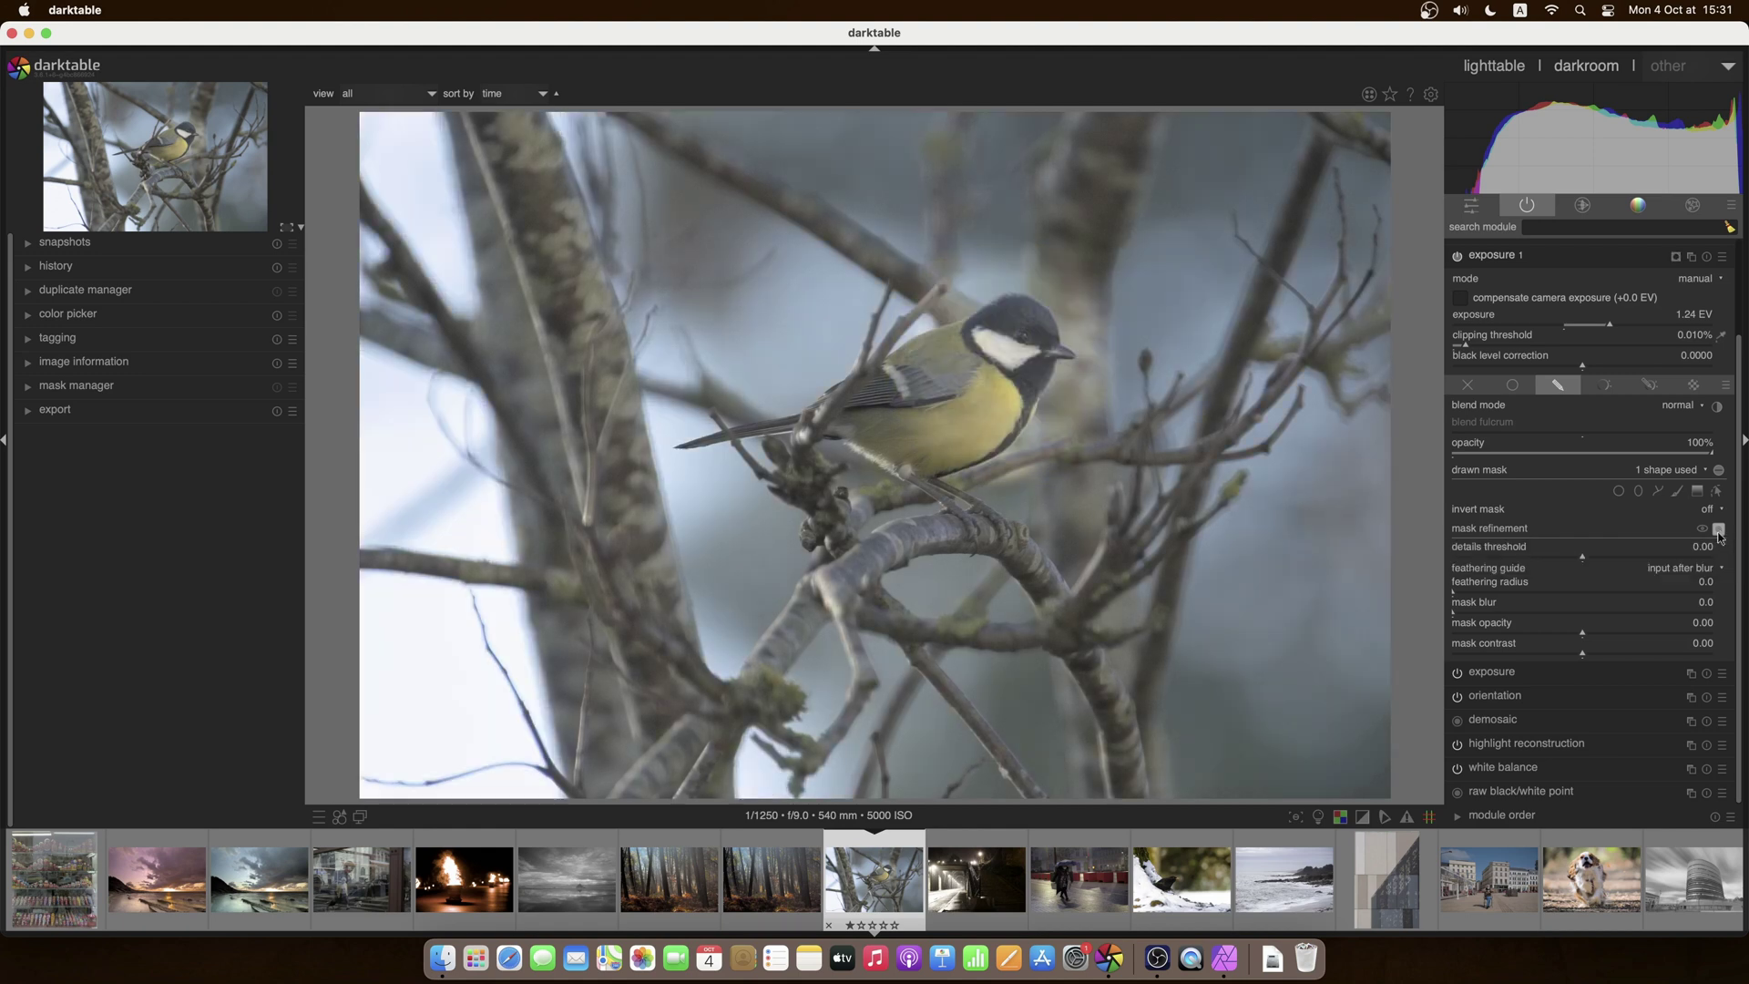
Step: Show the circle mask, lower its opacity and restore 100%, then drag it left off the head
{"action": "left_click", "coordinate": [1717, 492]}
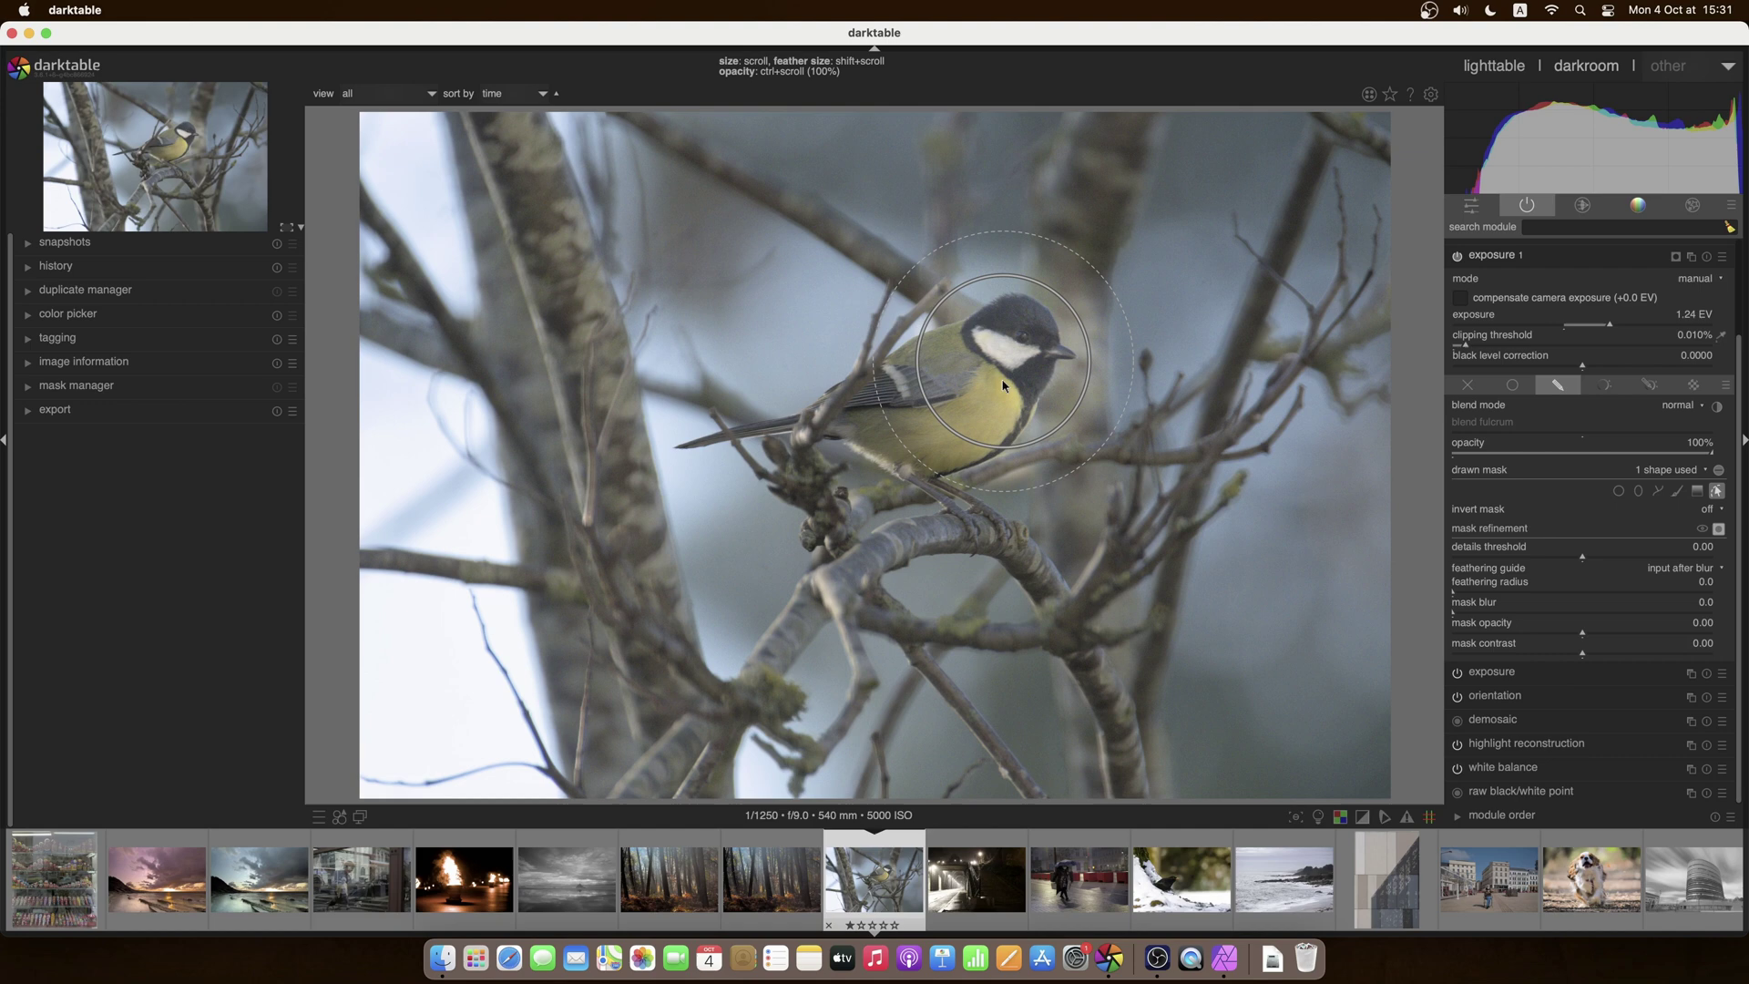
{"action": "scroll", "coordinate": [1003, 387], "scroll_direction": "down", "scroll_amount": 1, "text": "ctrl"}
{"action": "scroll", "coordinate": [1003, 386], "scroll_direction": "down", "scroll_amount": 3, "text": "ctrl"}
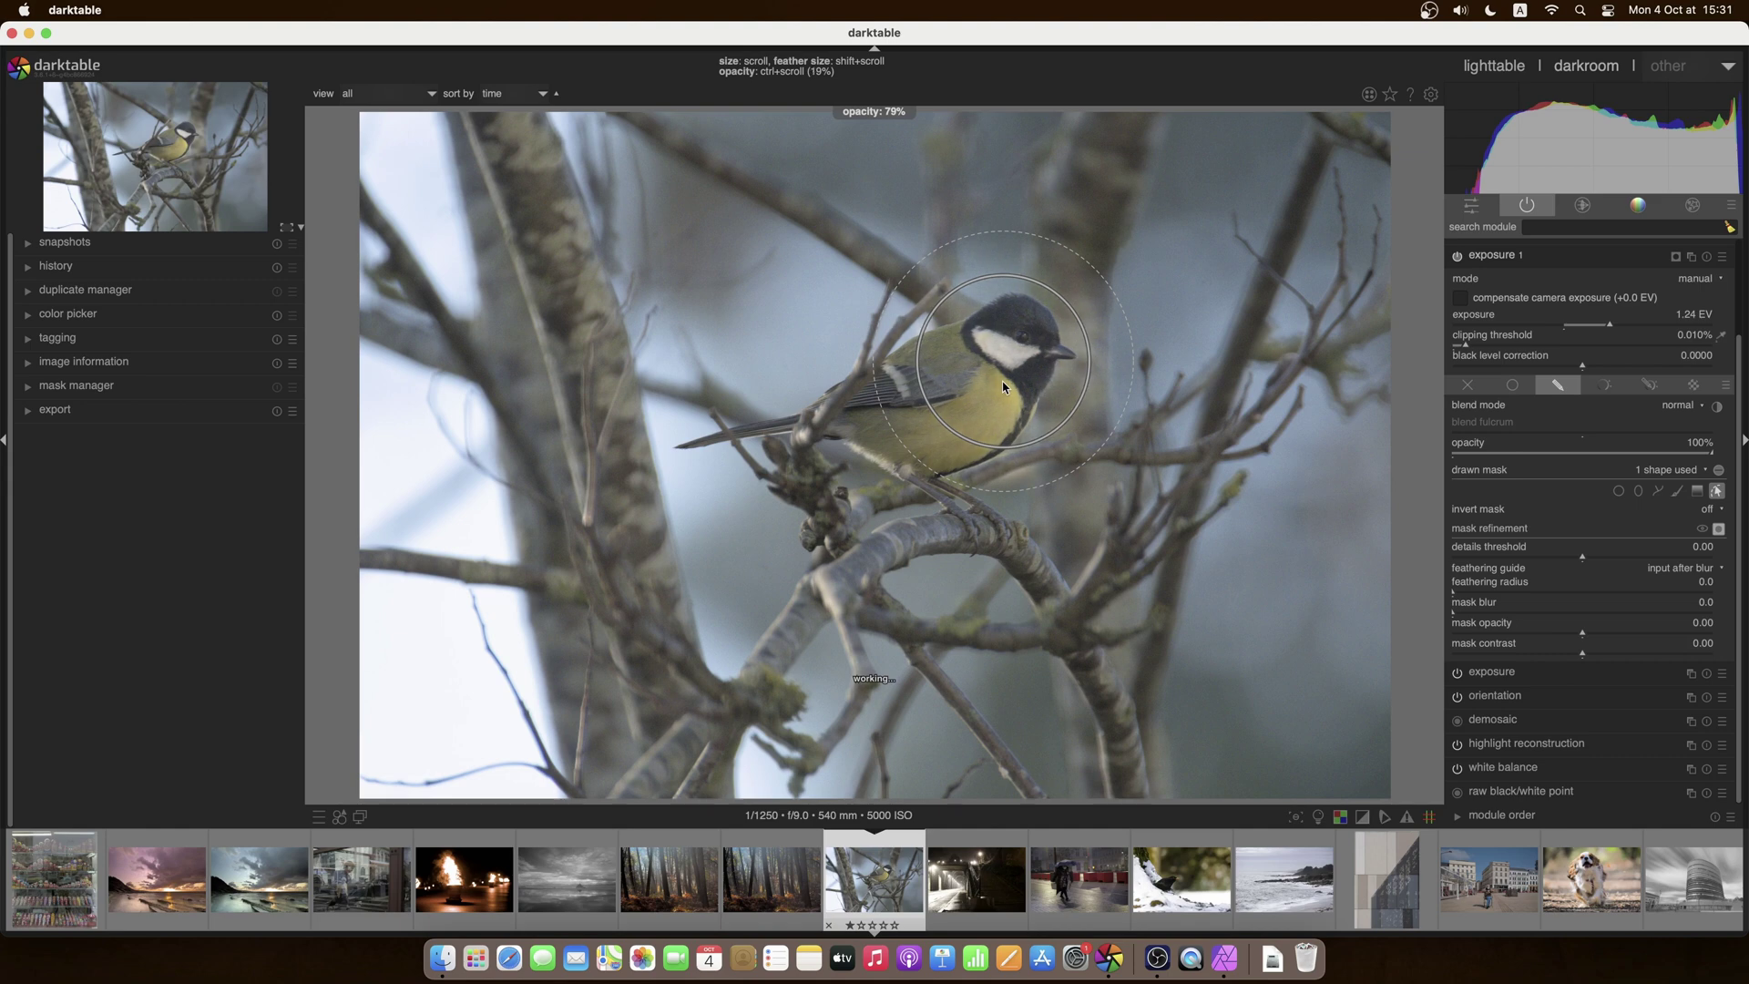
{"action": "scroll", "coordinate": [1003, 386], "scroll_direction": "down", "scroll_amount": 3, "text": "ctrl"}
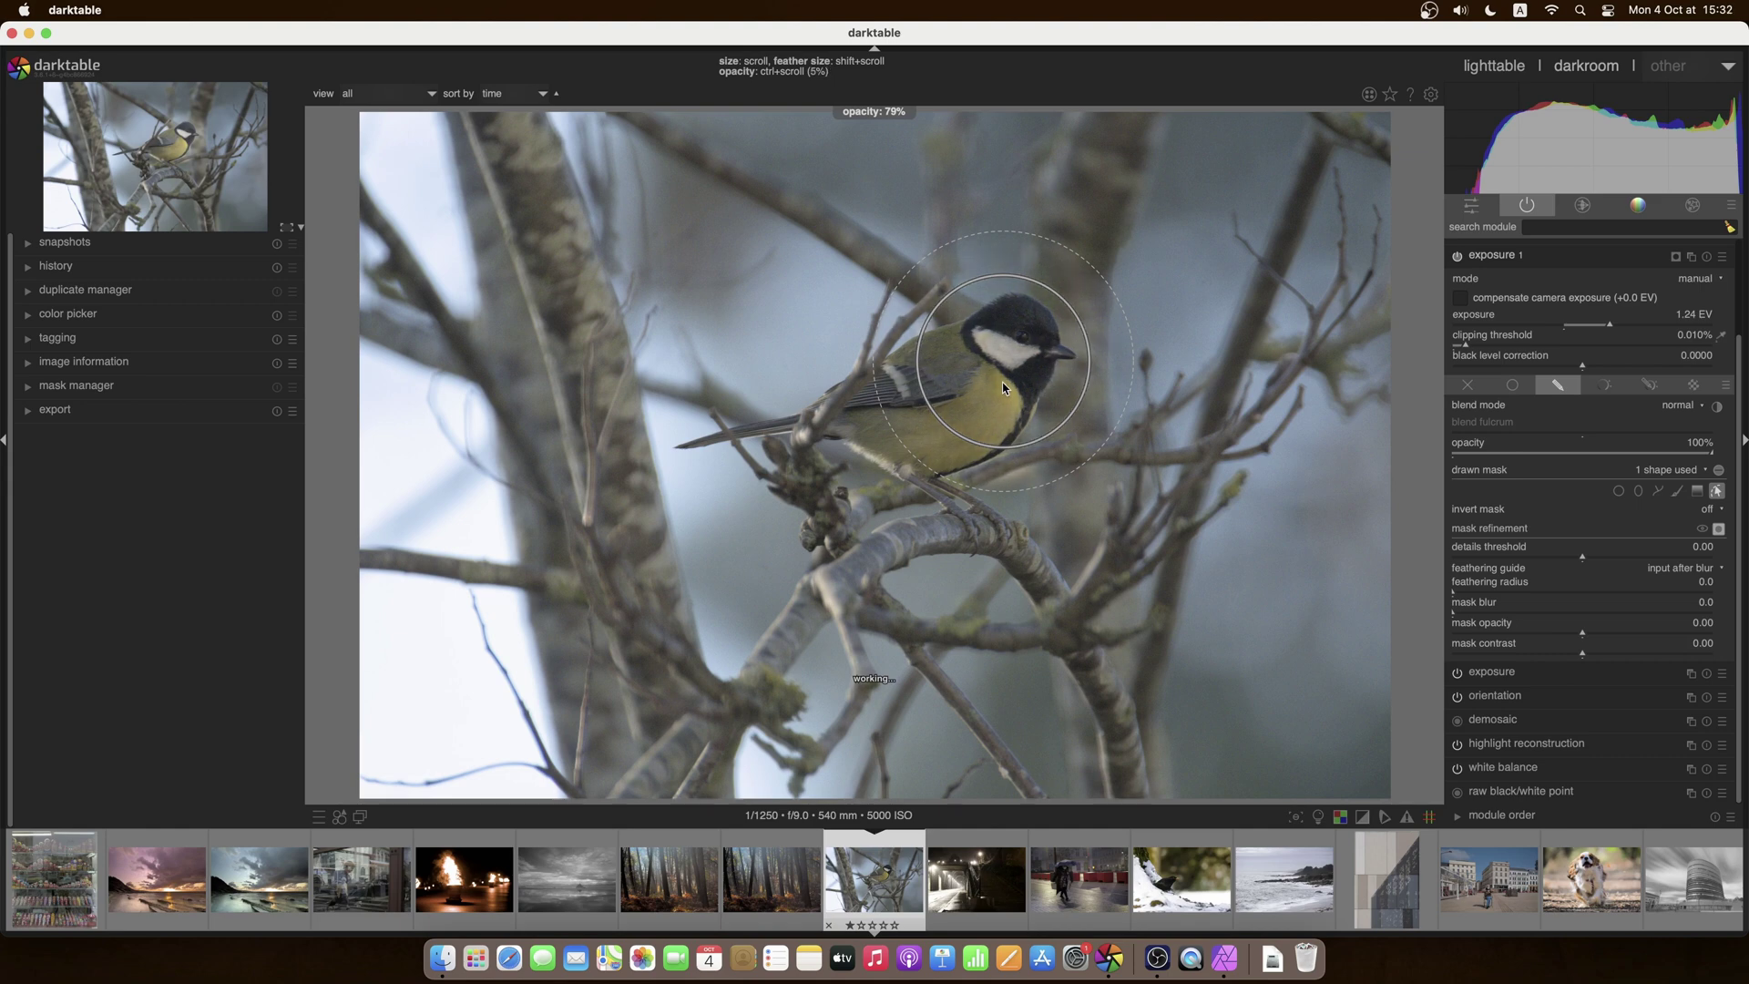
{"action": "scroll", "coordinate": [1003, 386], "scroll_direction": "up", "scroll_amount": 1, "text": "ctrl"}
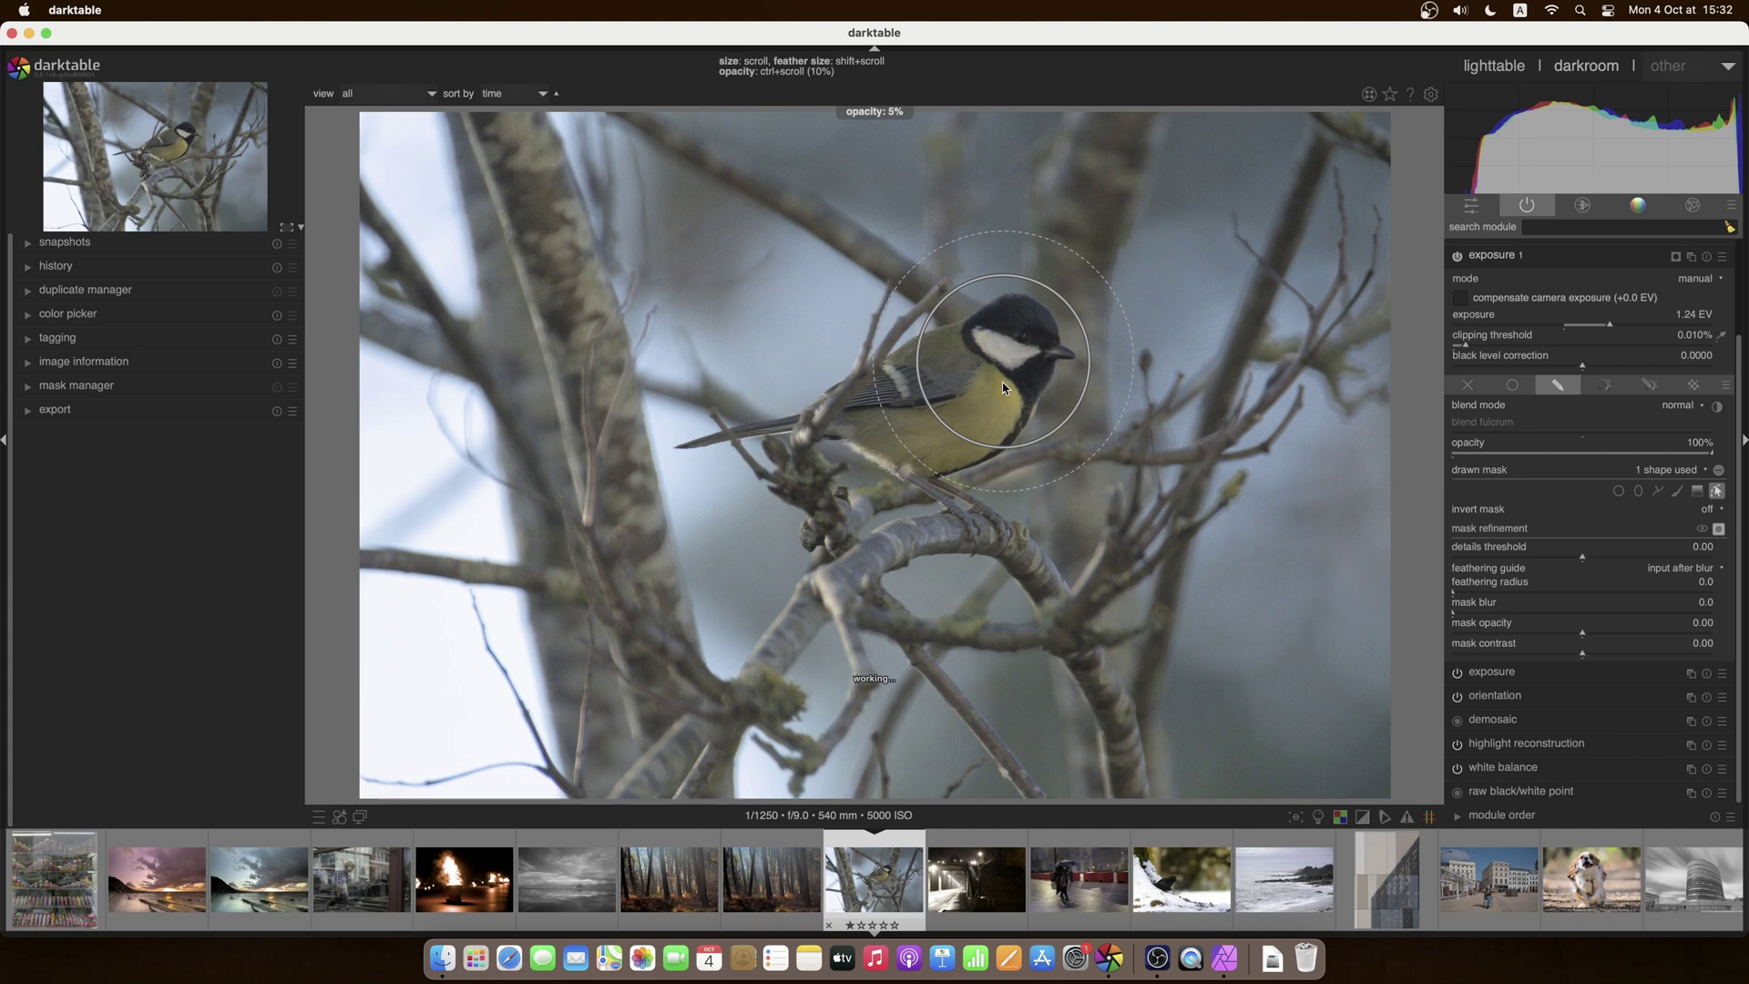
{"action": "scroll", "coordinate": [1003, 386], "scroll_direction": "up", "scroll_amount": 4, "text": "ctrl"}
{"action": "scroll", "coordinate": [1002, 386], "scroll_direction": "up", "scroll_amount": 3, "text": "ctrl"}
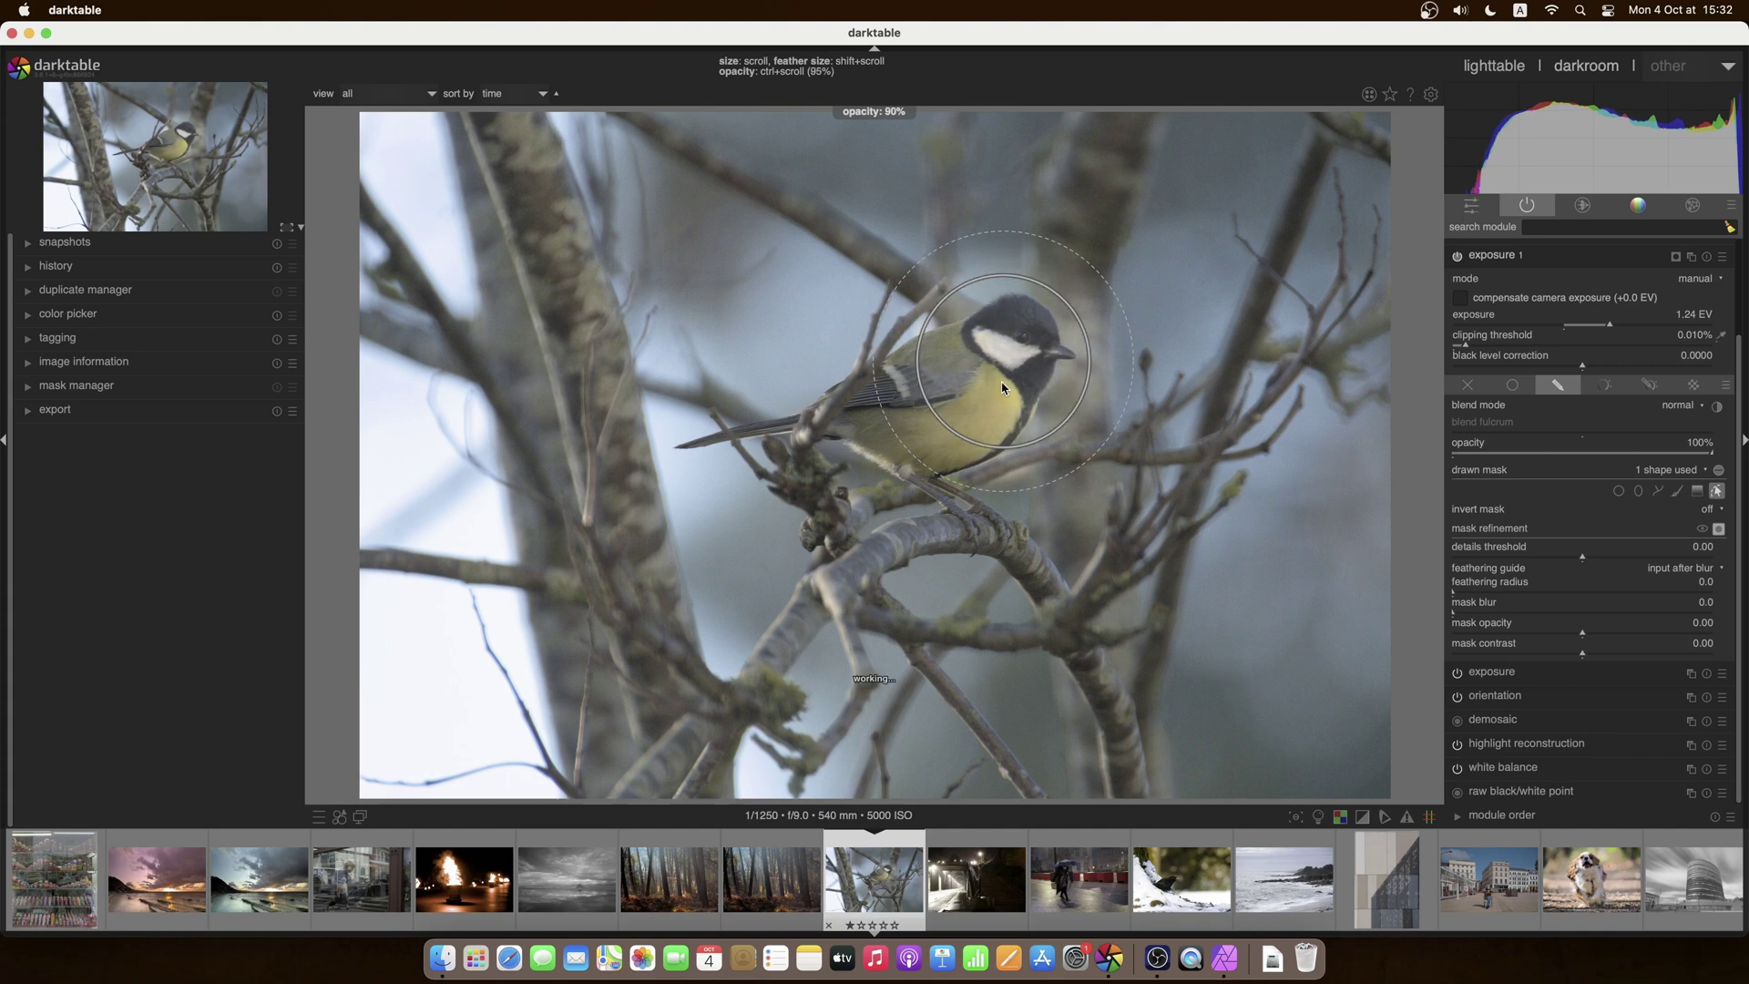
{"action": "scroll", "coordinate": [1003, 386], "scroll_direction": "up", "scroll_amount": 2, "text": "ctrl"}
{"action": "left_click_drag", "start_coordinate": [1006, 369], "coordinate": [748, 428]}
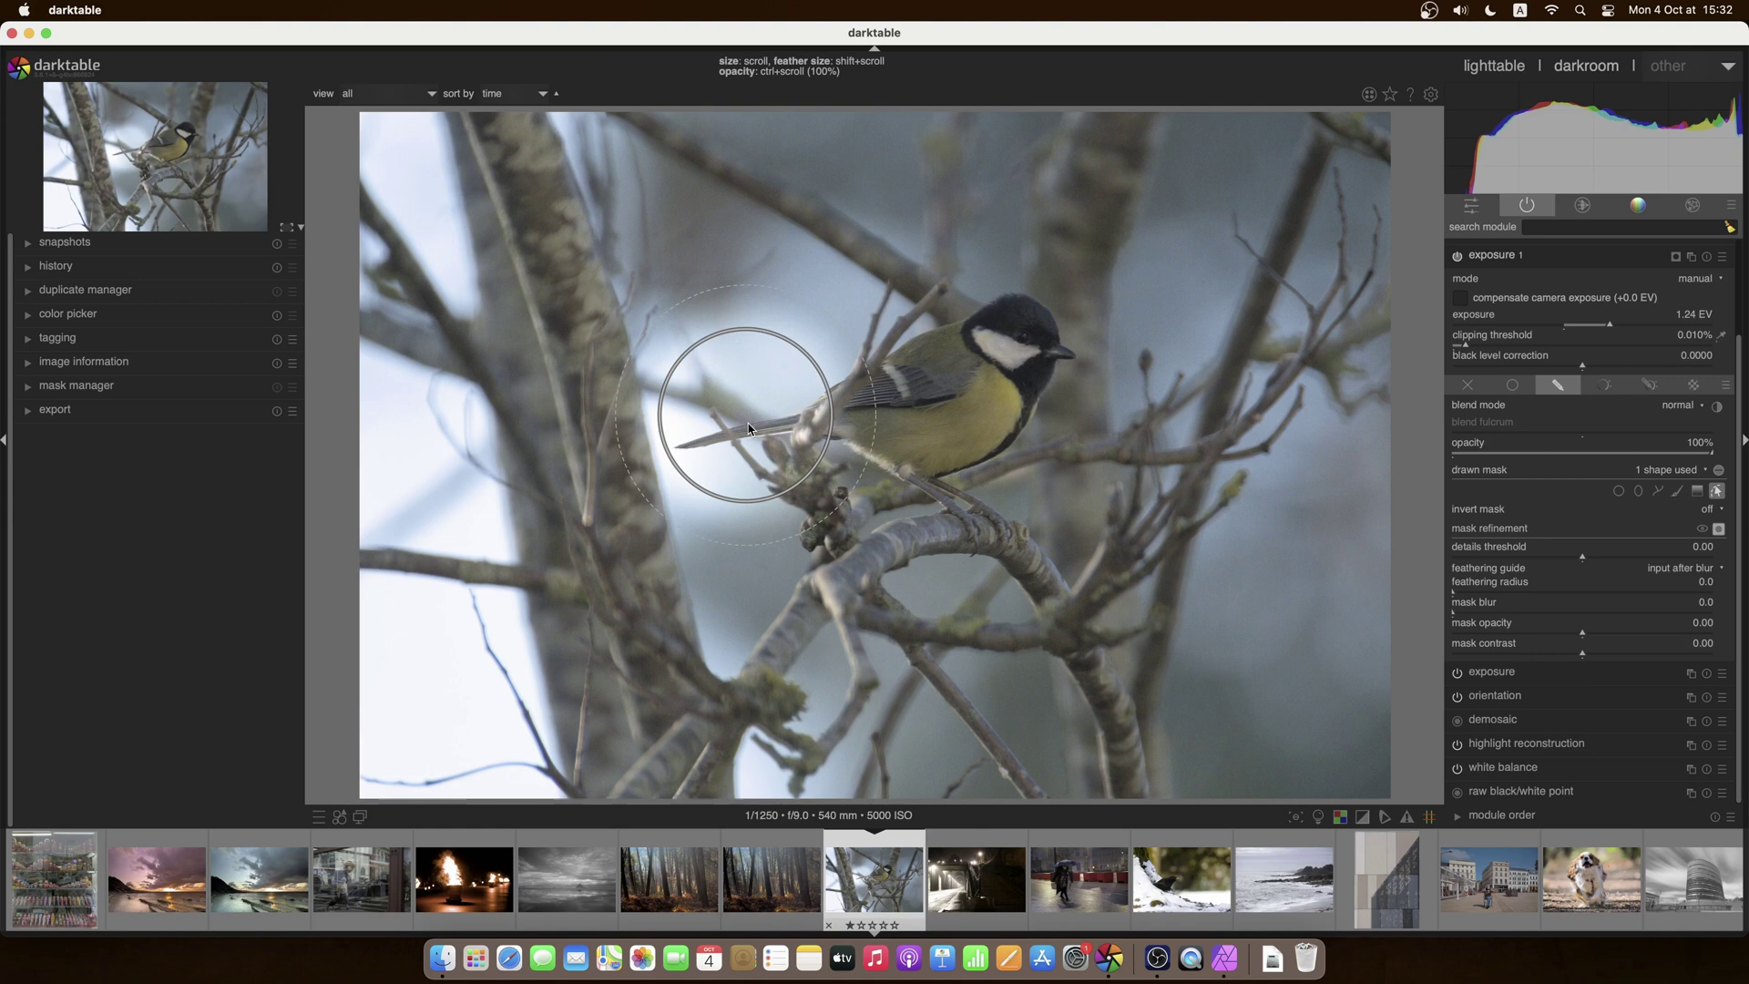
Step: Reposition the circle from the branches onto the bird's body and shrink it to 14.52% size
{"action": "key", "text": "ctrl+z"}
{"action": "left_click_drag", "start_coordinate": [1007, 389], "coordinate": [1168, 446]}
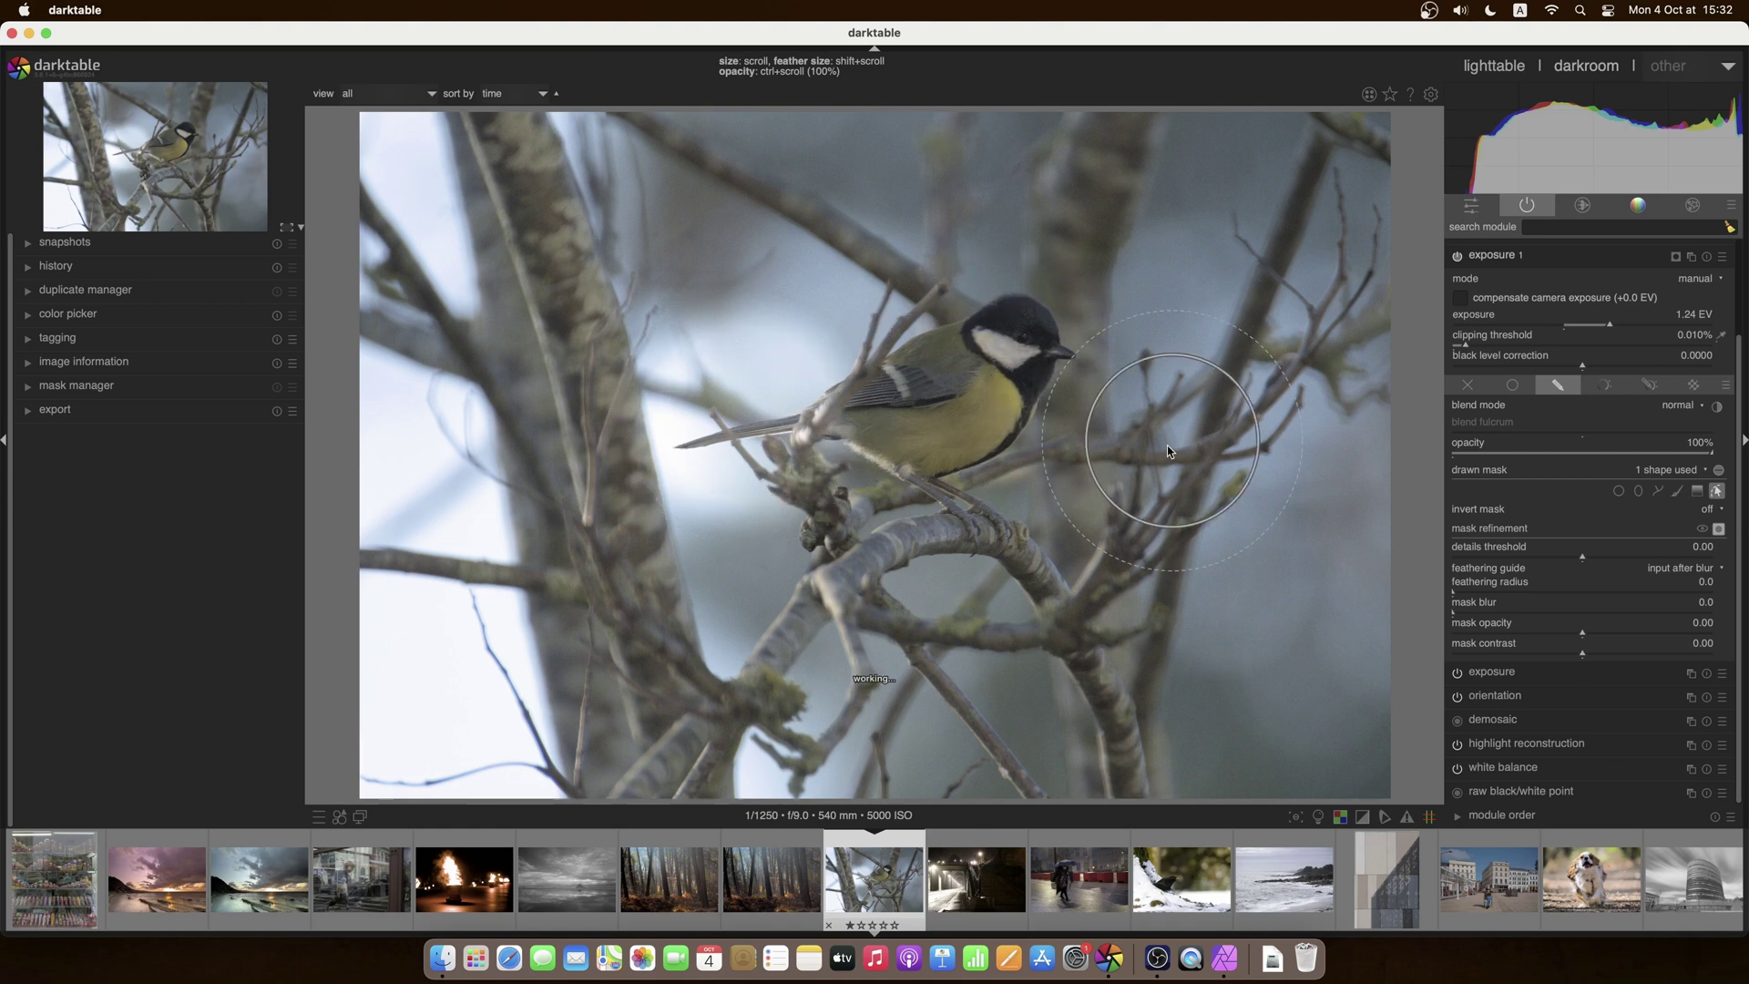
{"action": "scroll", "coordinate": [1167, 450], "scroll_direction": "up", "scroll_amount": 2, "text": "shift"}
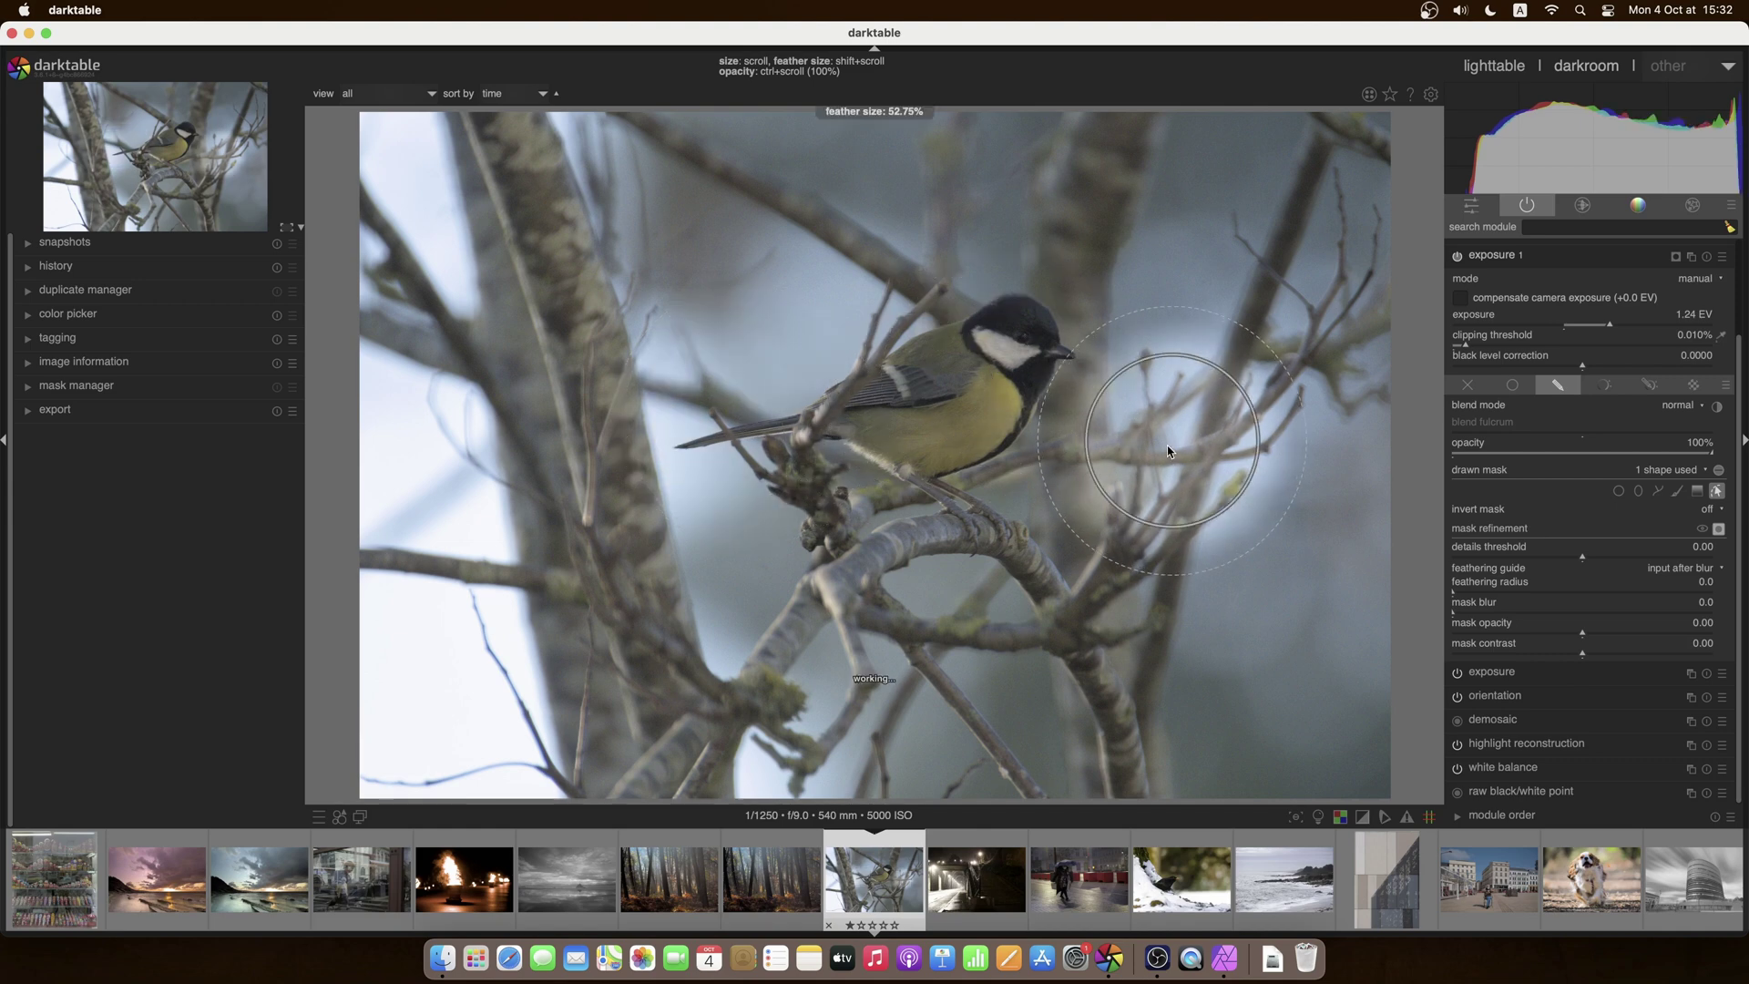
{"action": "scroll", "coordinate": [1168, 450], "scroll_direction": "up", "scroll_amount": 3}
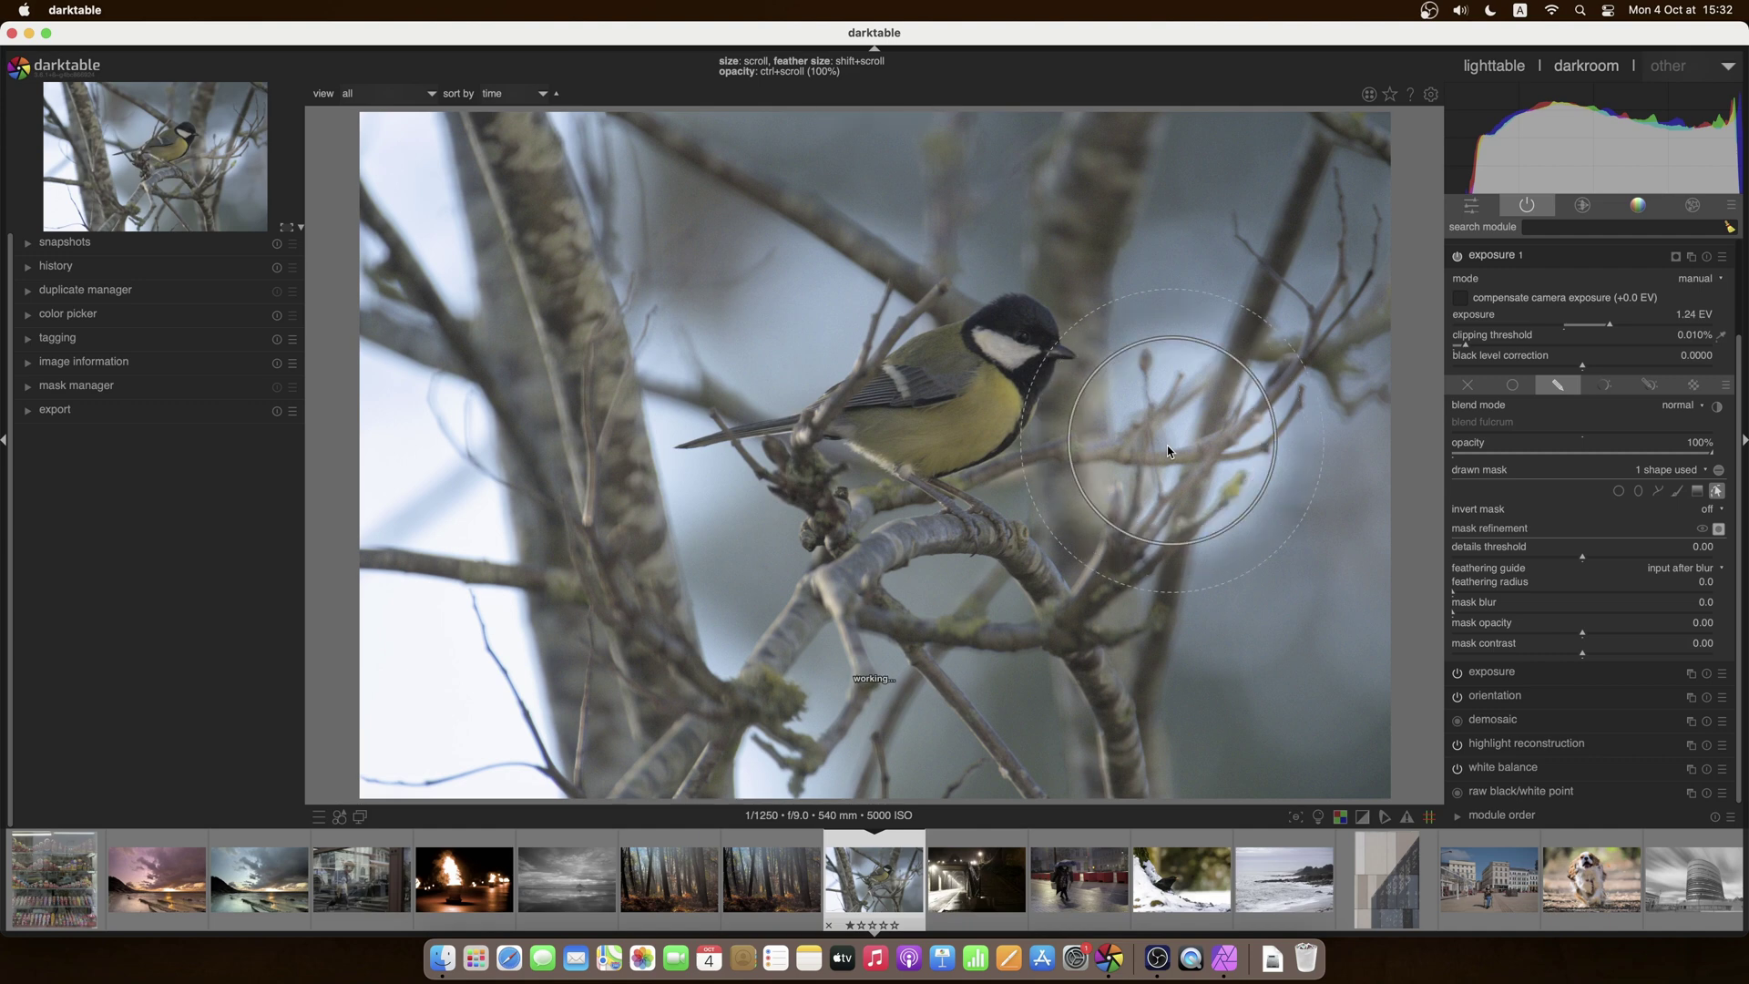
{"action": "left_click_drag", "start_coordinate": [1167, 450], "coordinate": [974, 392]}
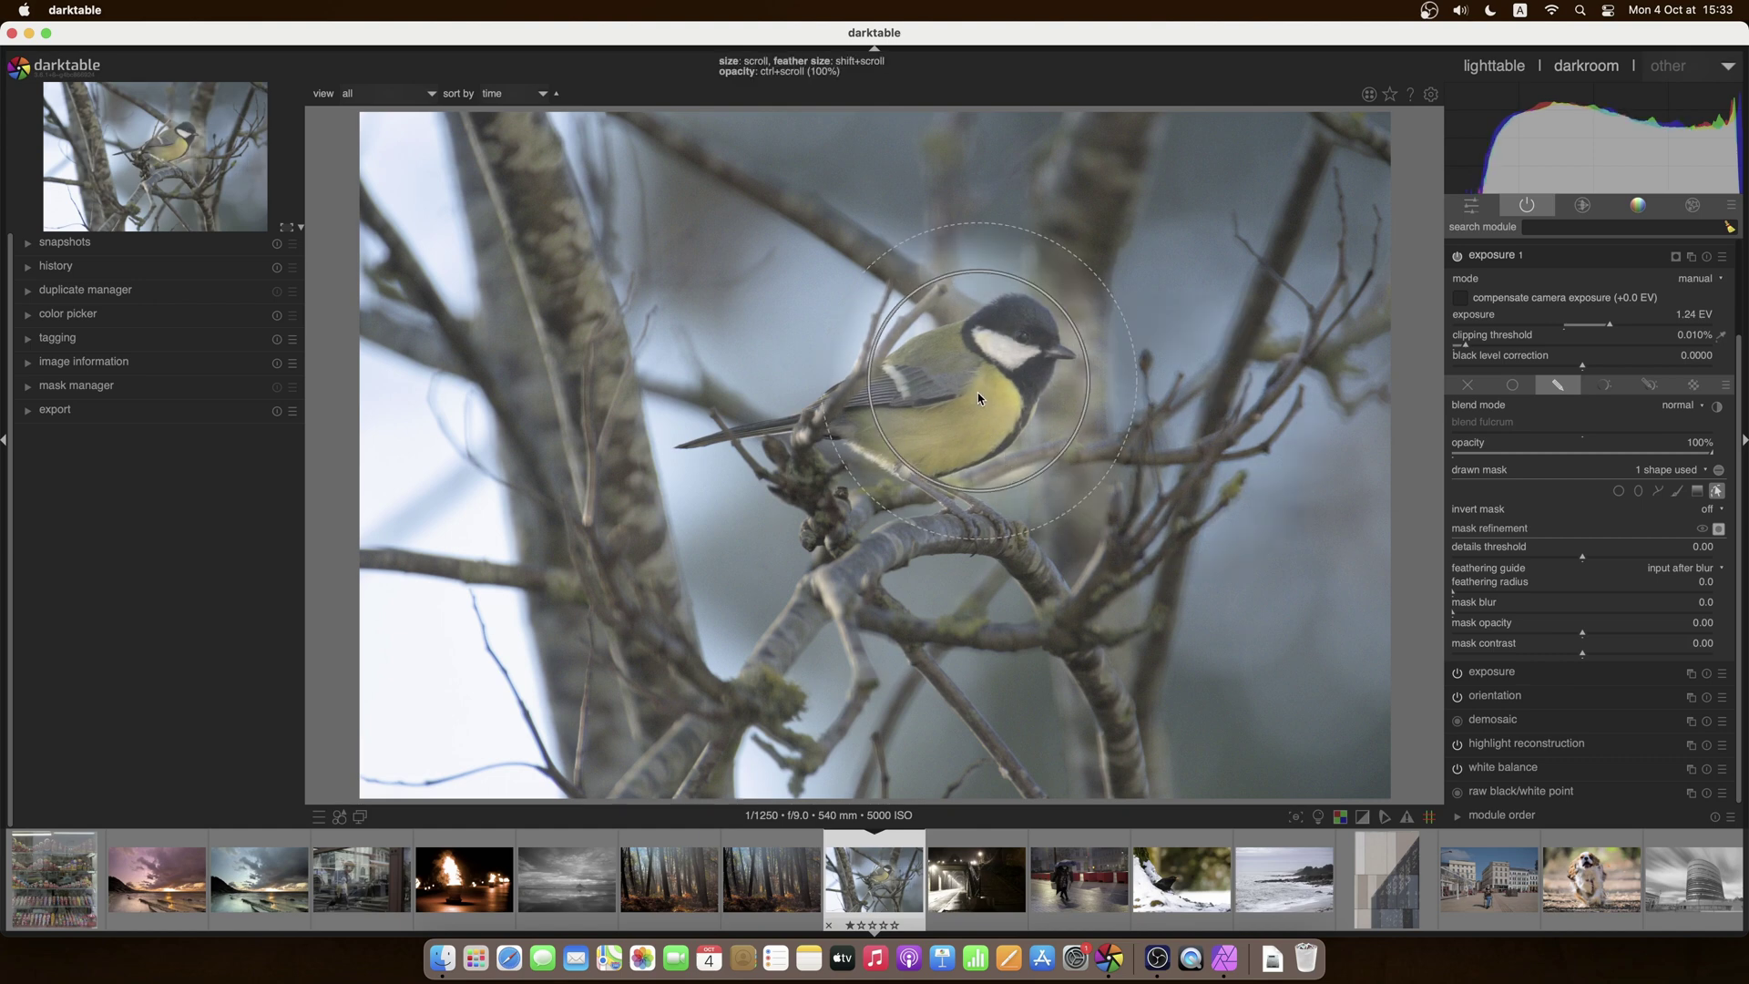
{"action": "scroll", "coordinate": [980, 398], "scroll_direction": "down", "scroll_amount": 1}
{"action": "scroll", "coordinate": [979, 398], "scroll_direction": "down", "scroll_amount": 1}
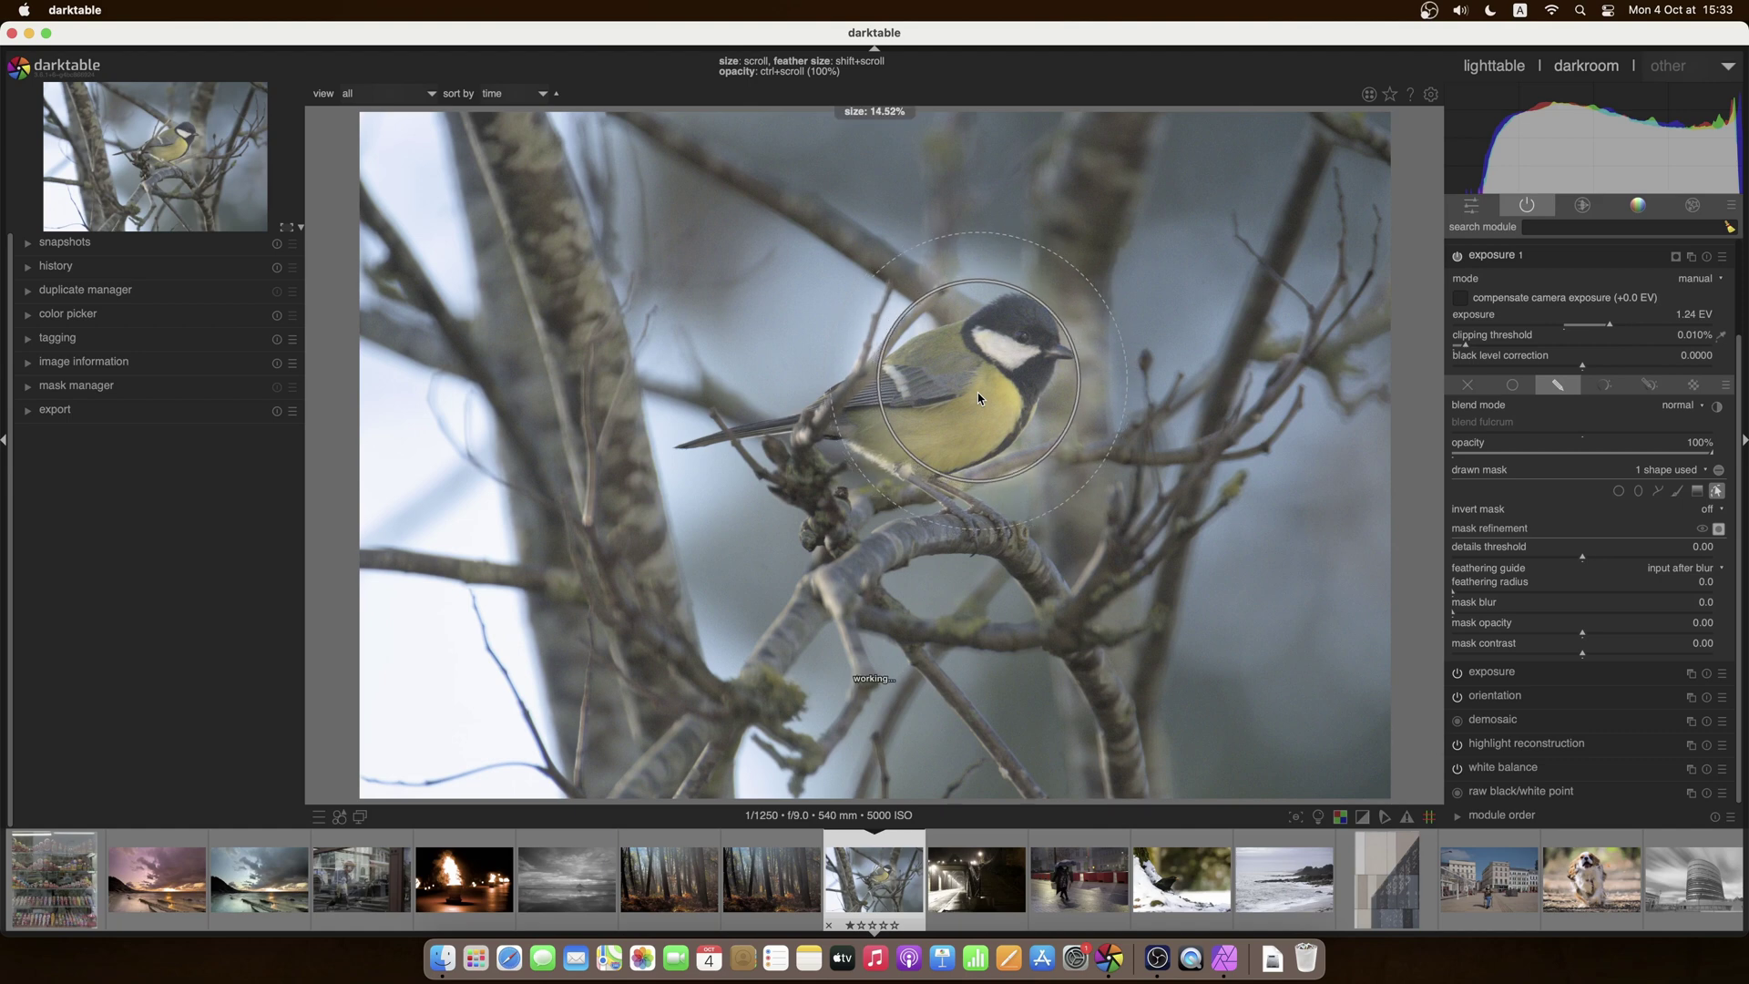
{"action": "left_click_drag", "start_coordinate": [979, 398], "coordinate": [987, 382]}
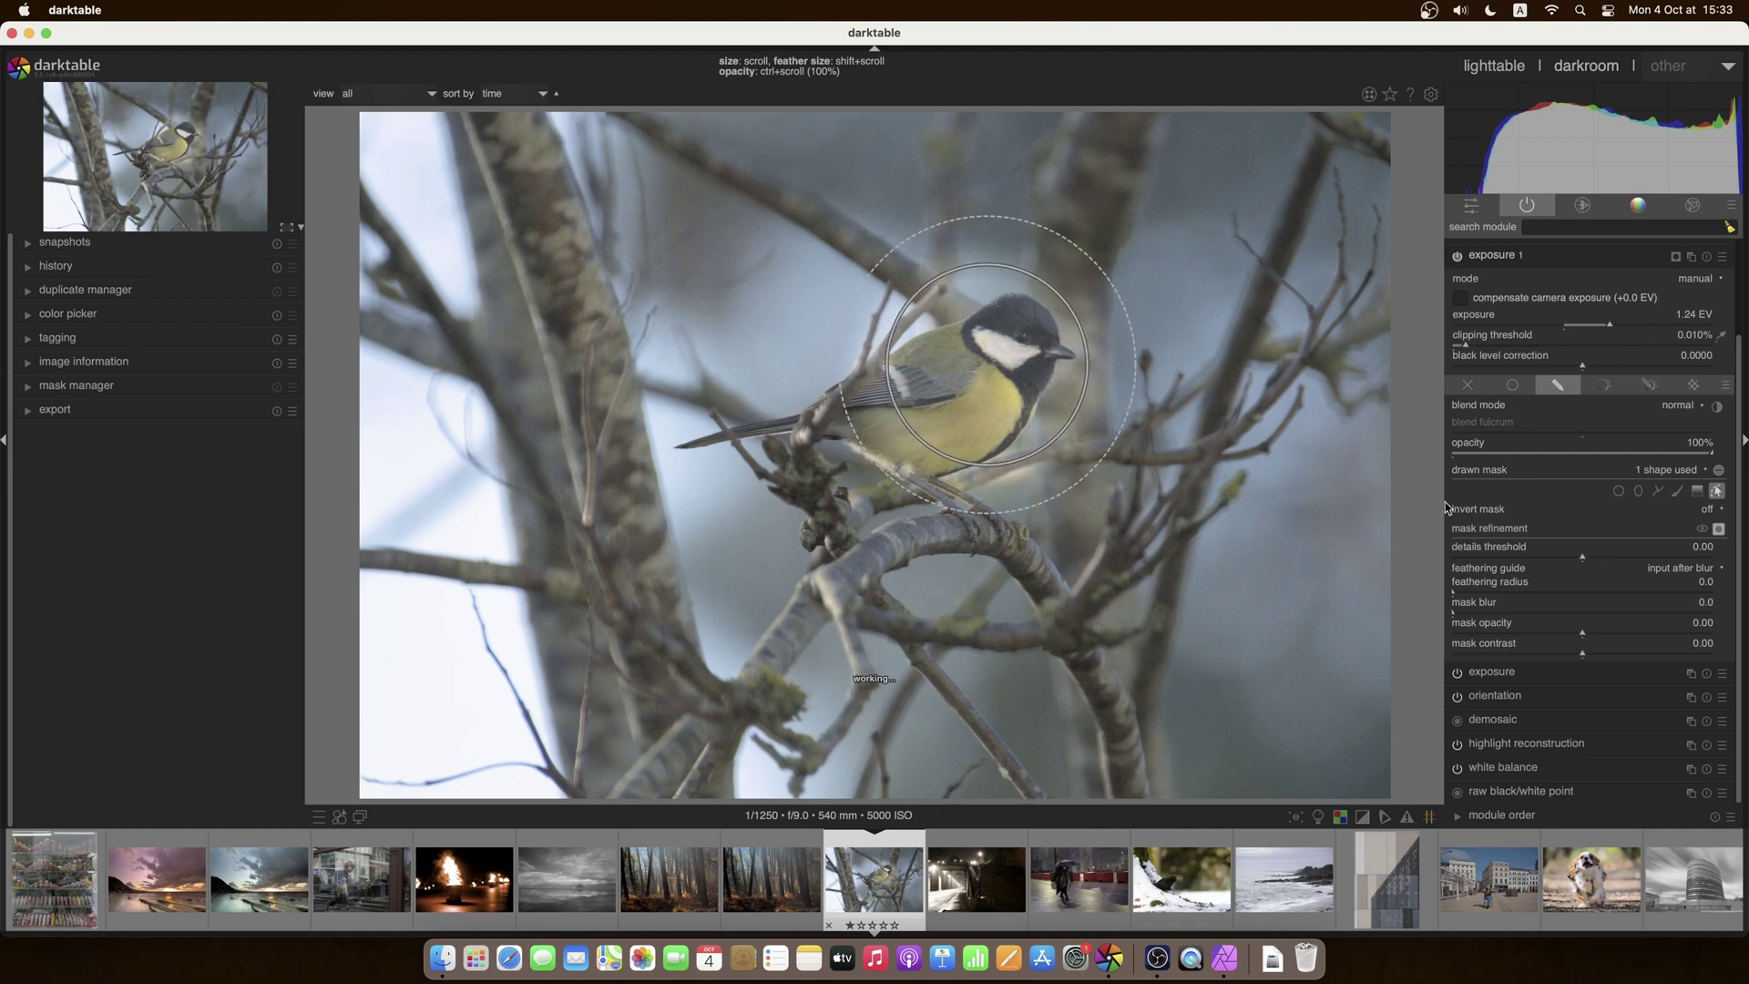
Step: Add a second, smaller circle to the mask on the left branch
{"action": "left_click", "coordinate": [1618, 493]}
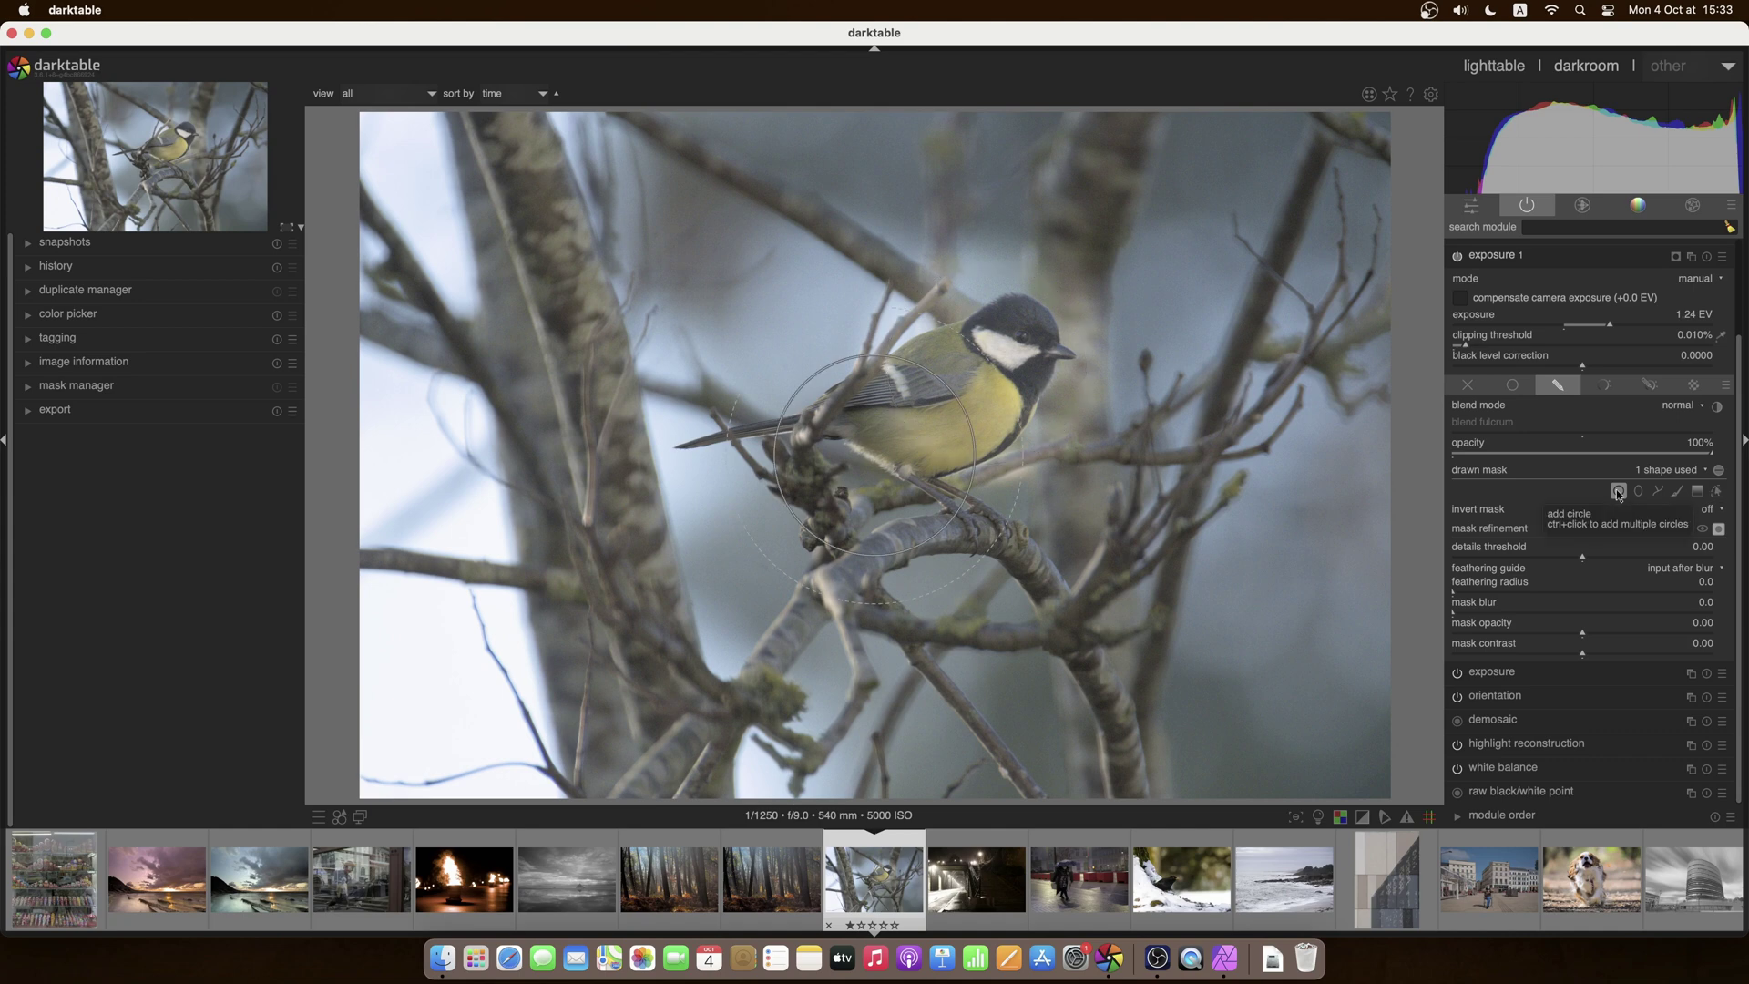
{"action": "left_click", "coordinate": [599, 328]}
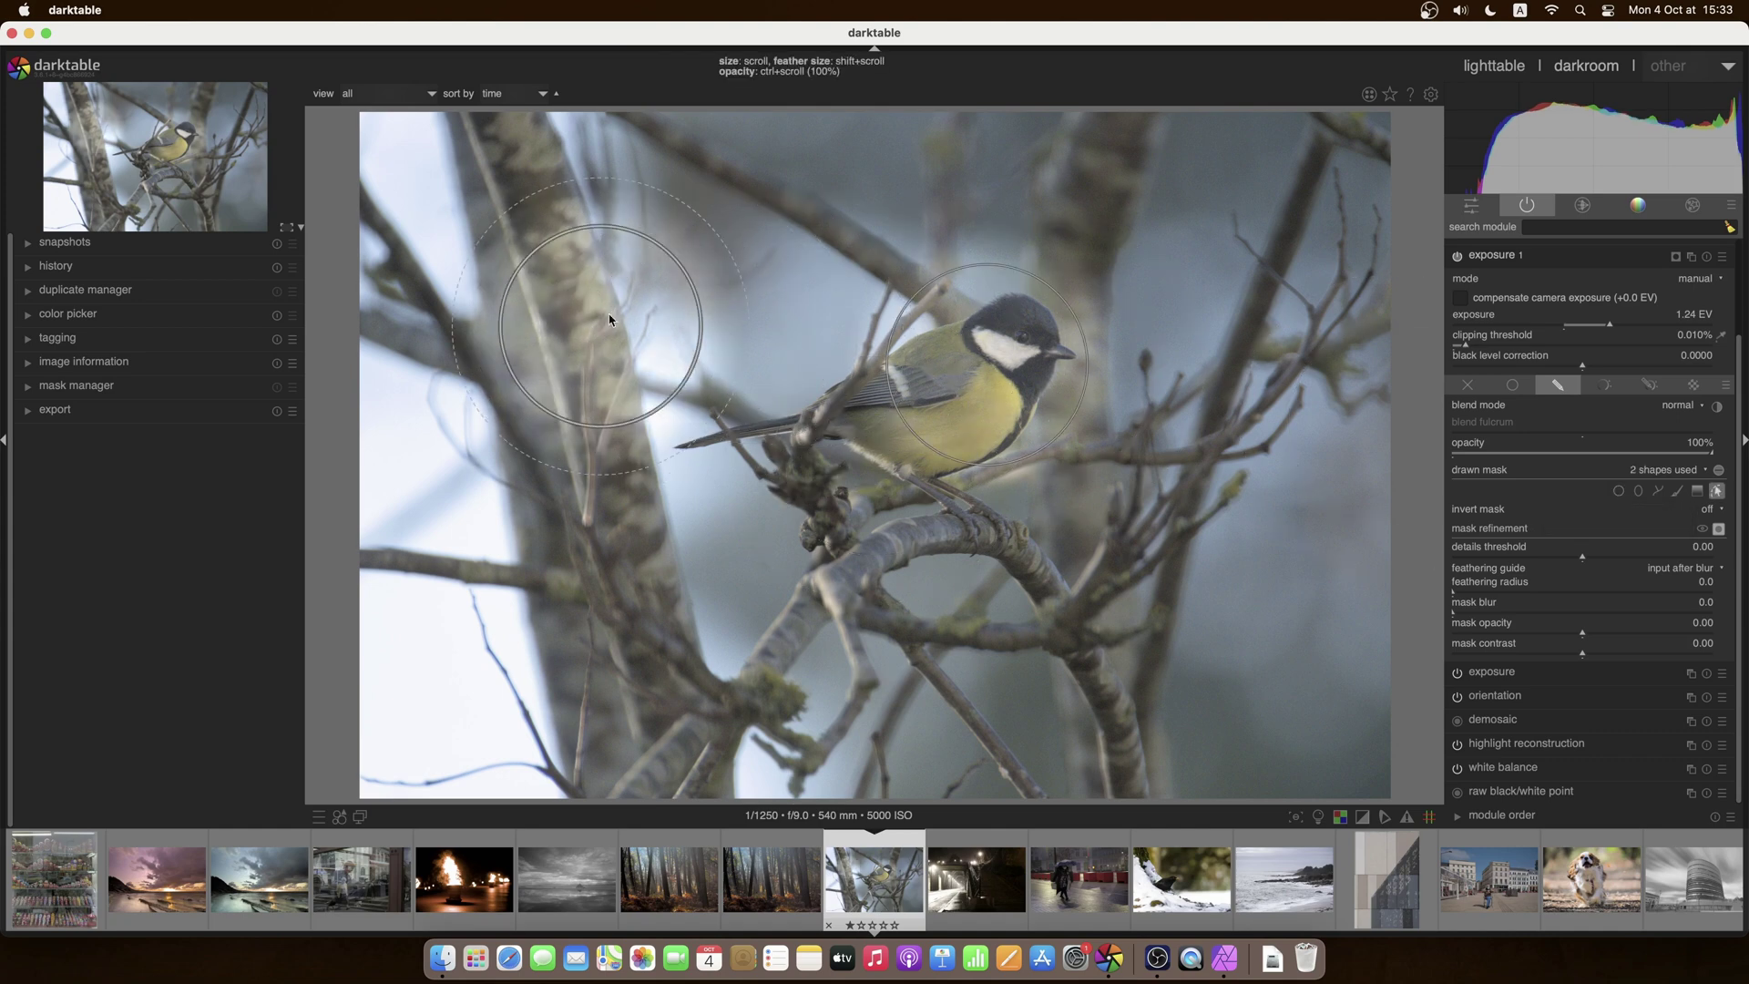
{"action": "scroll", "coordinate": [576, 342], "scroll_direction": "down", "scroll_amount": 3}
{"action": "scroll", "coordinate": [575, 342], "scroll_direction": "down", "scroll_amount": 4}
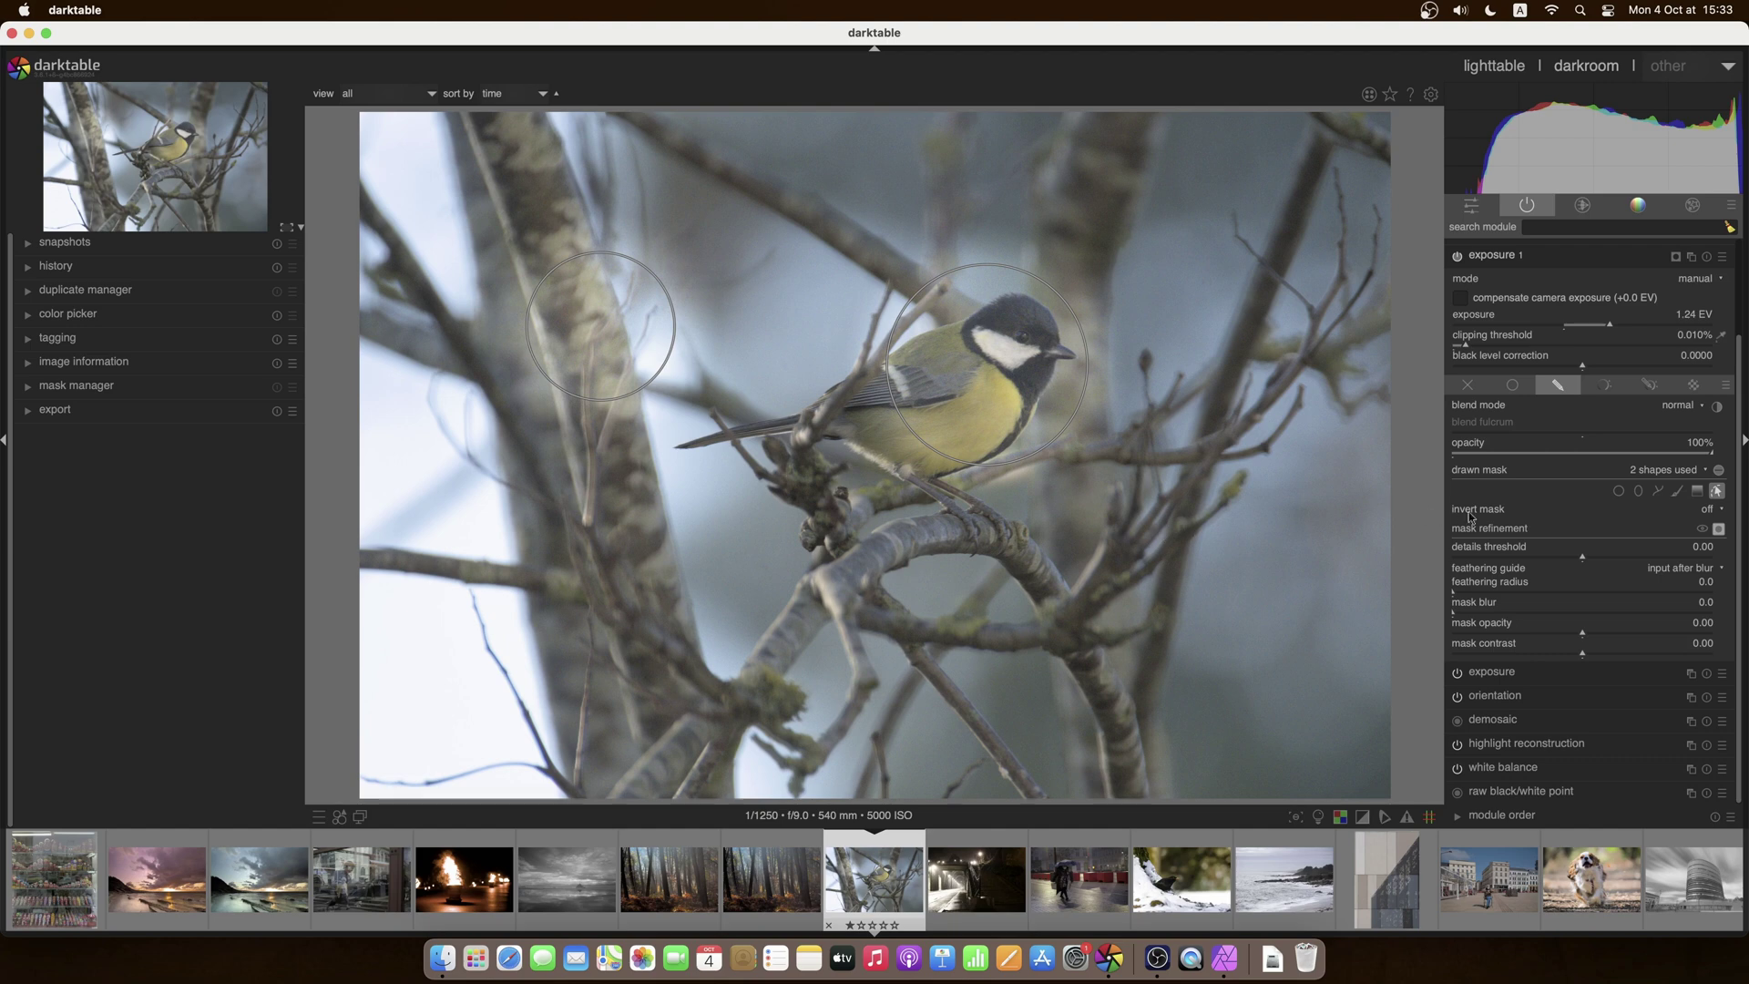
Step: Add circles in the upper-right background, lower-right background and on the branches below the bird
{"action": "left_click", "coordinate": [1619, 492]}
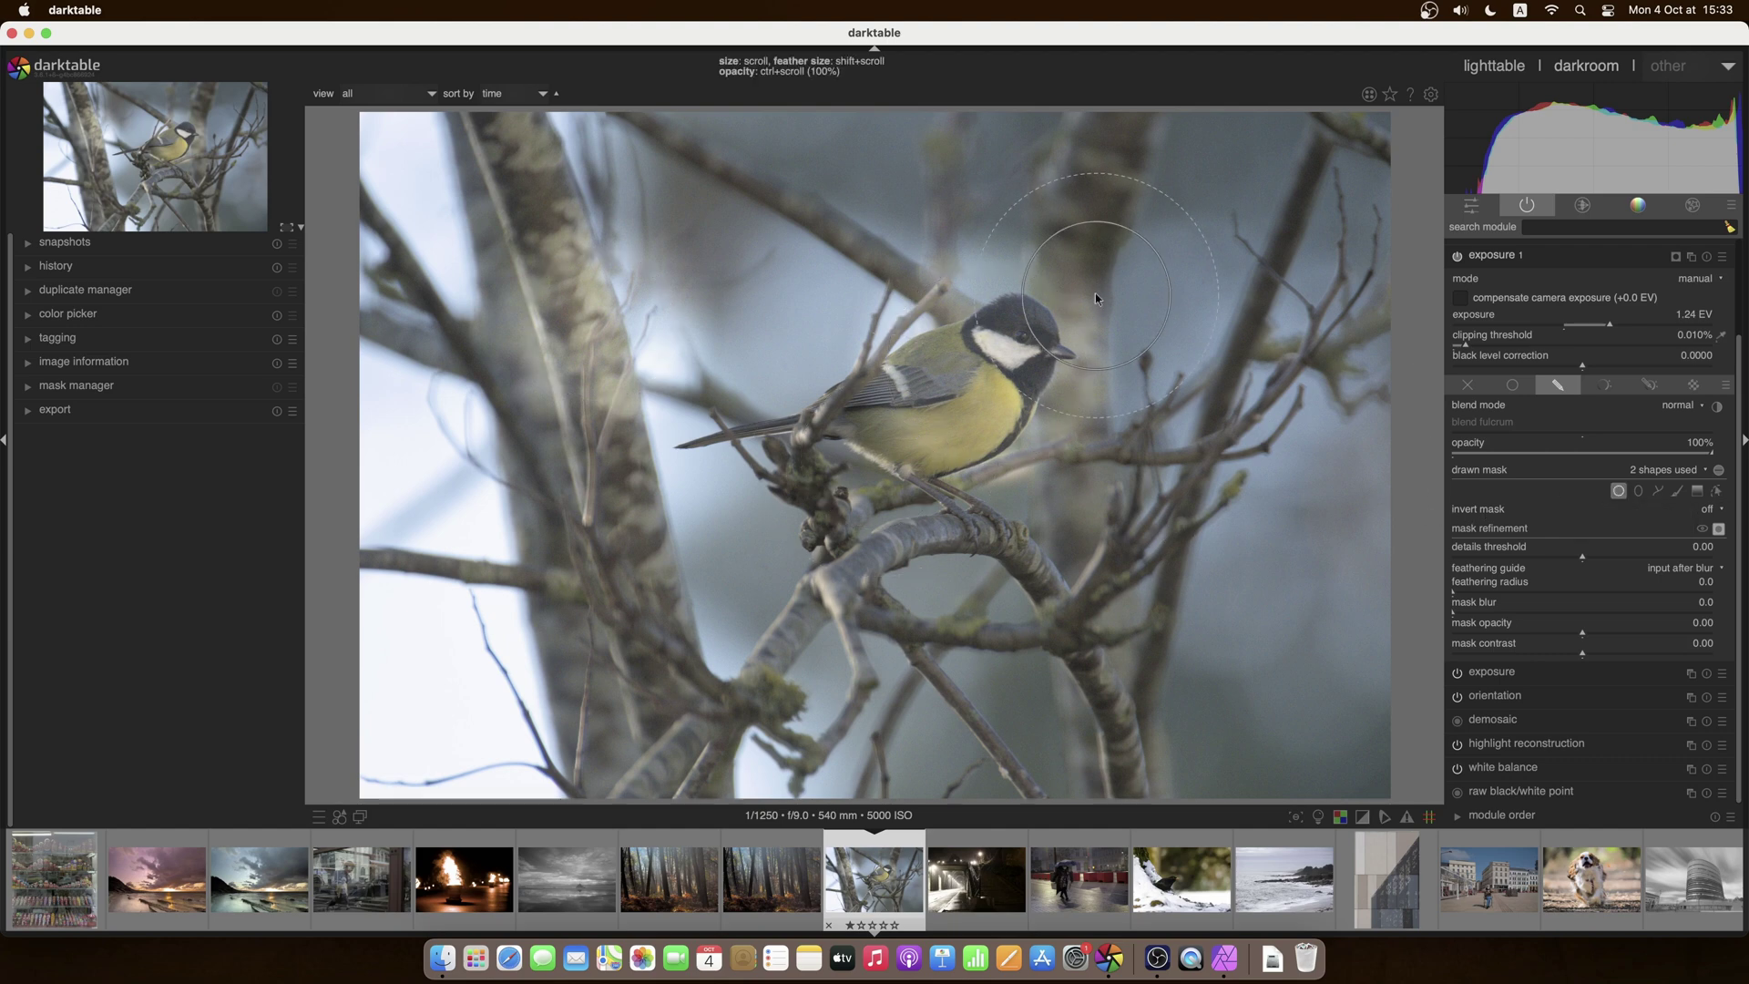
{"action": "left_click", "coordinate": [1175, 242]}
{"action": "left_click", "coordinate": [1272, 652]}
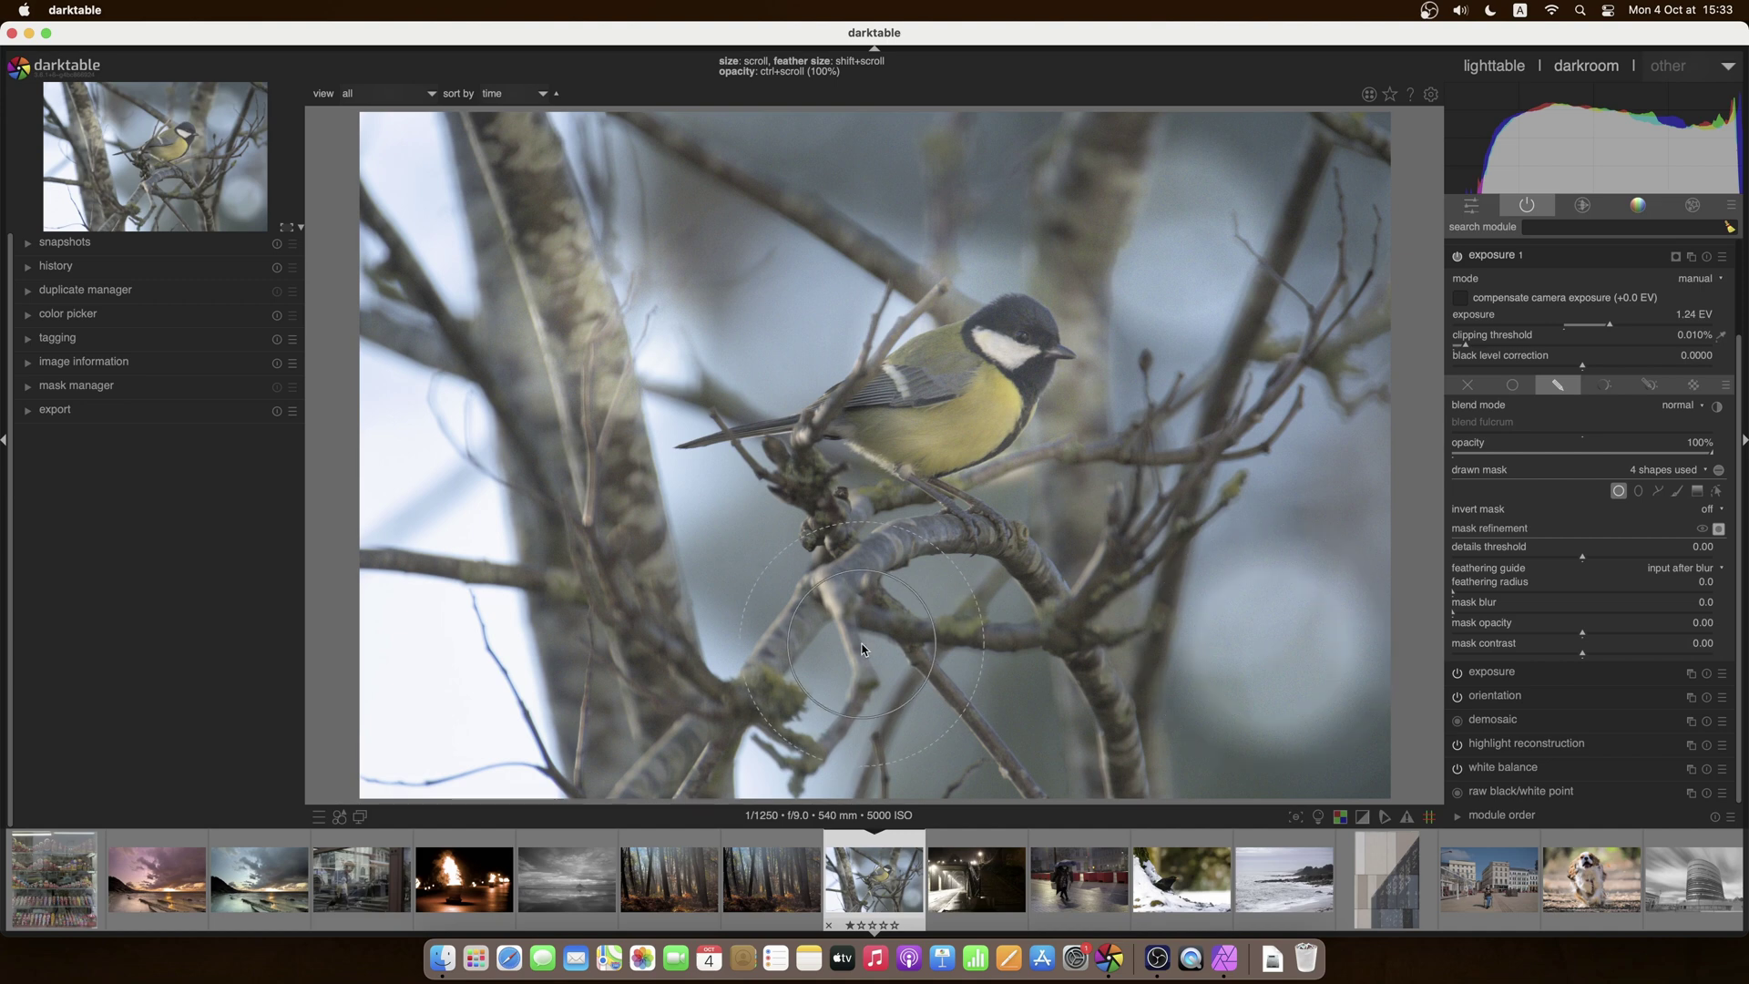
{"action": "left_click", "coordinate": [858, 607]}
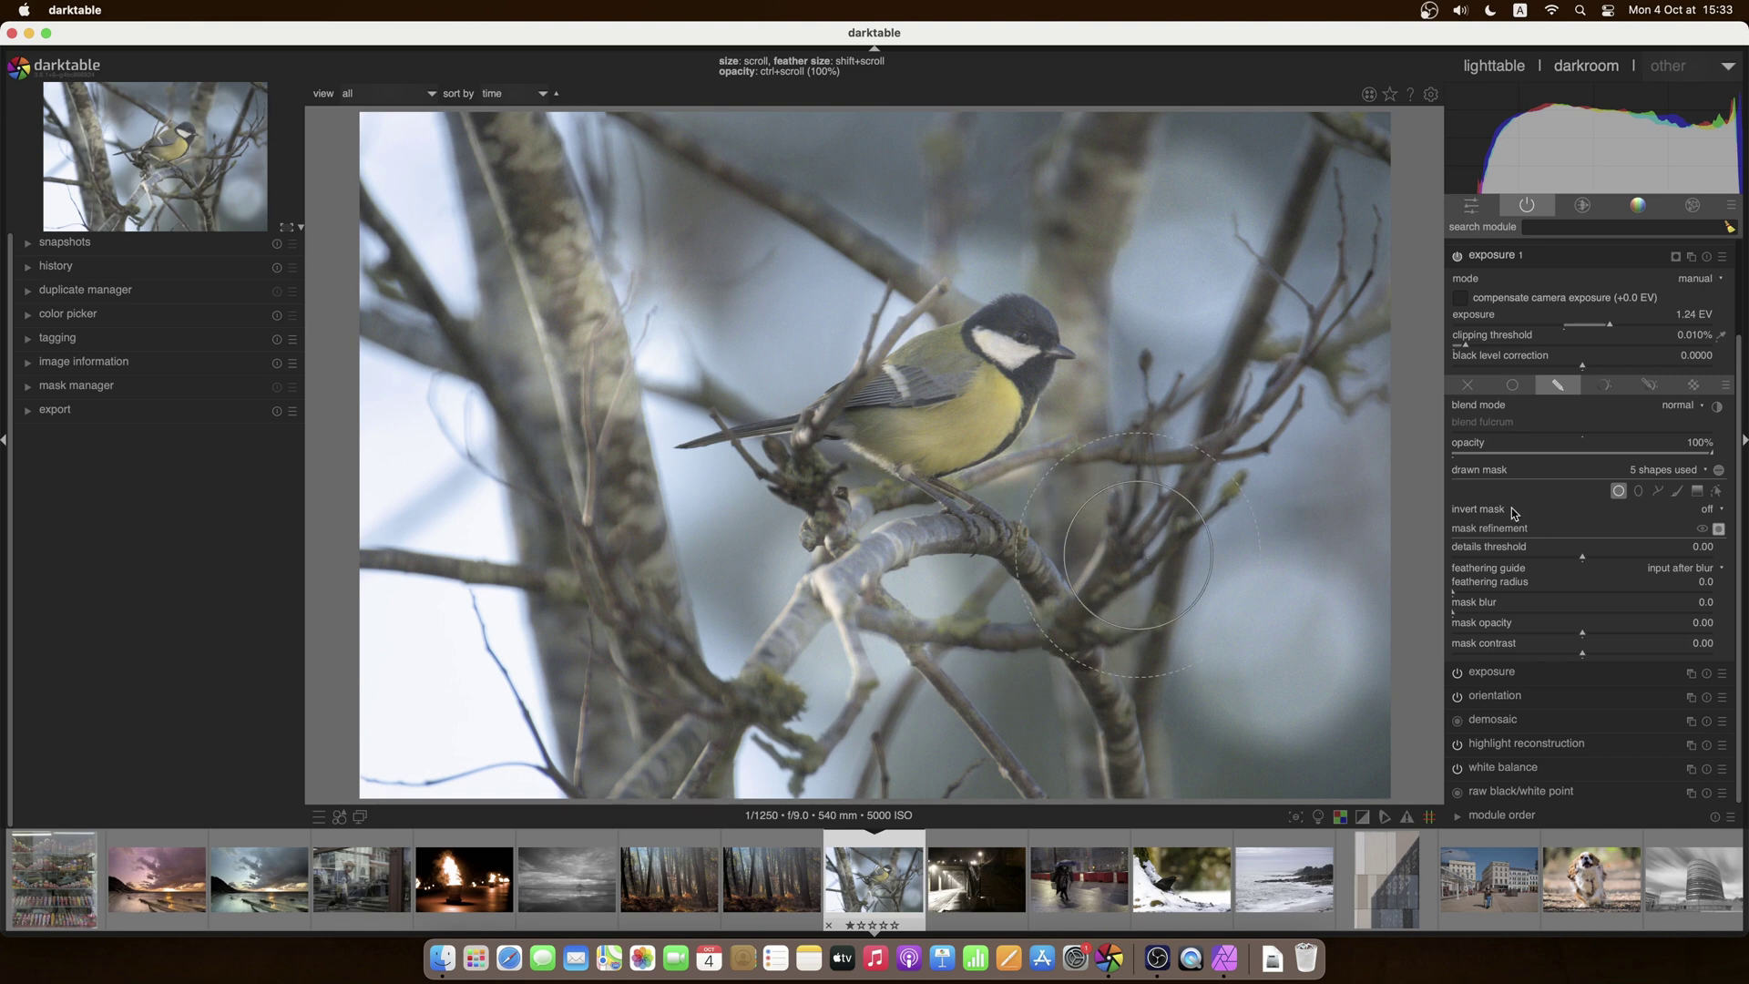
{"action": "left_click", "coordinate": [1717, 491]}
{"action": "left_click", "coordinate": [1717, 493]}
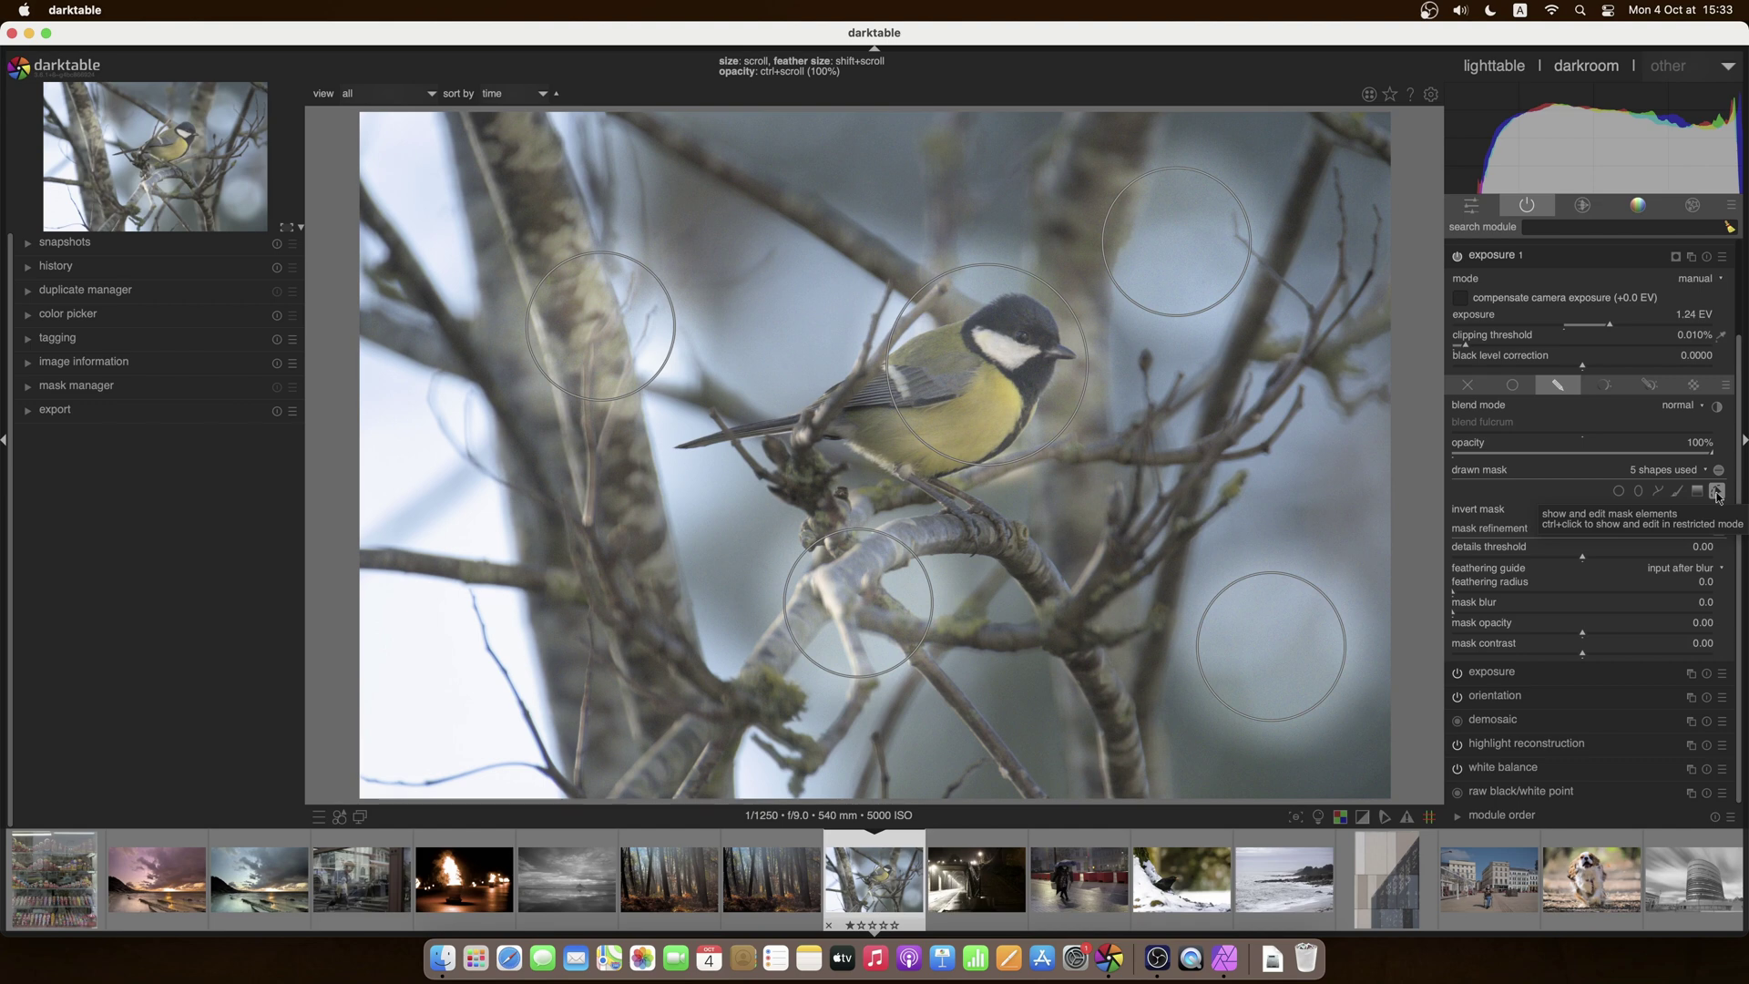
Step: Move the top-right circle leftward and nudge the left circle up onto the trunk
{"action": "left_click_drag", "start_coordinate": [1175, 285], "coordinate": [638, 339]}
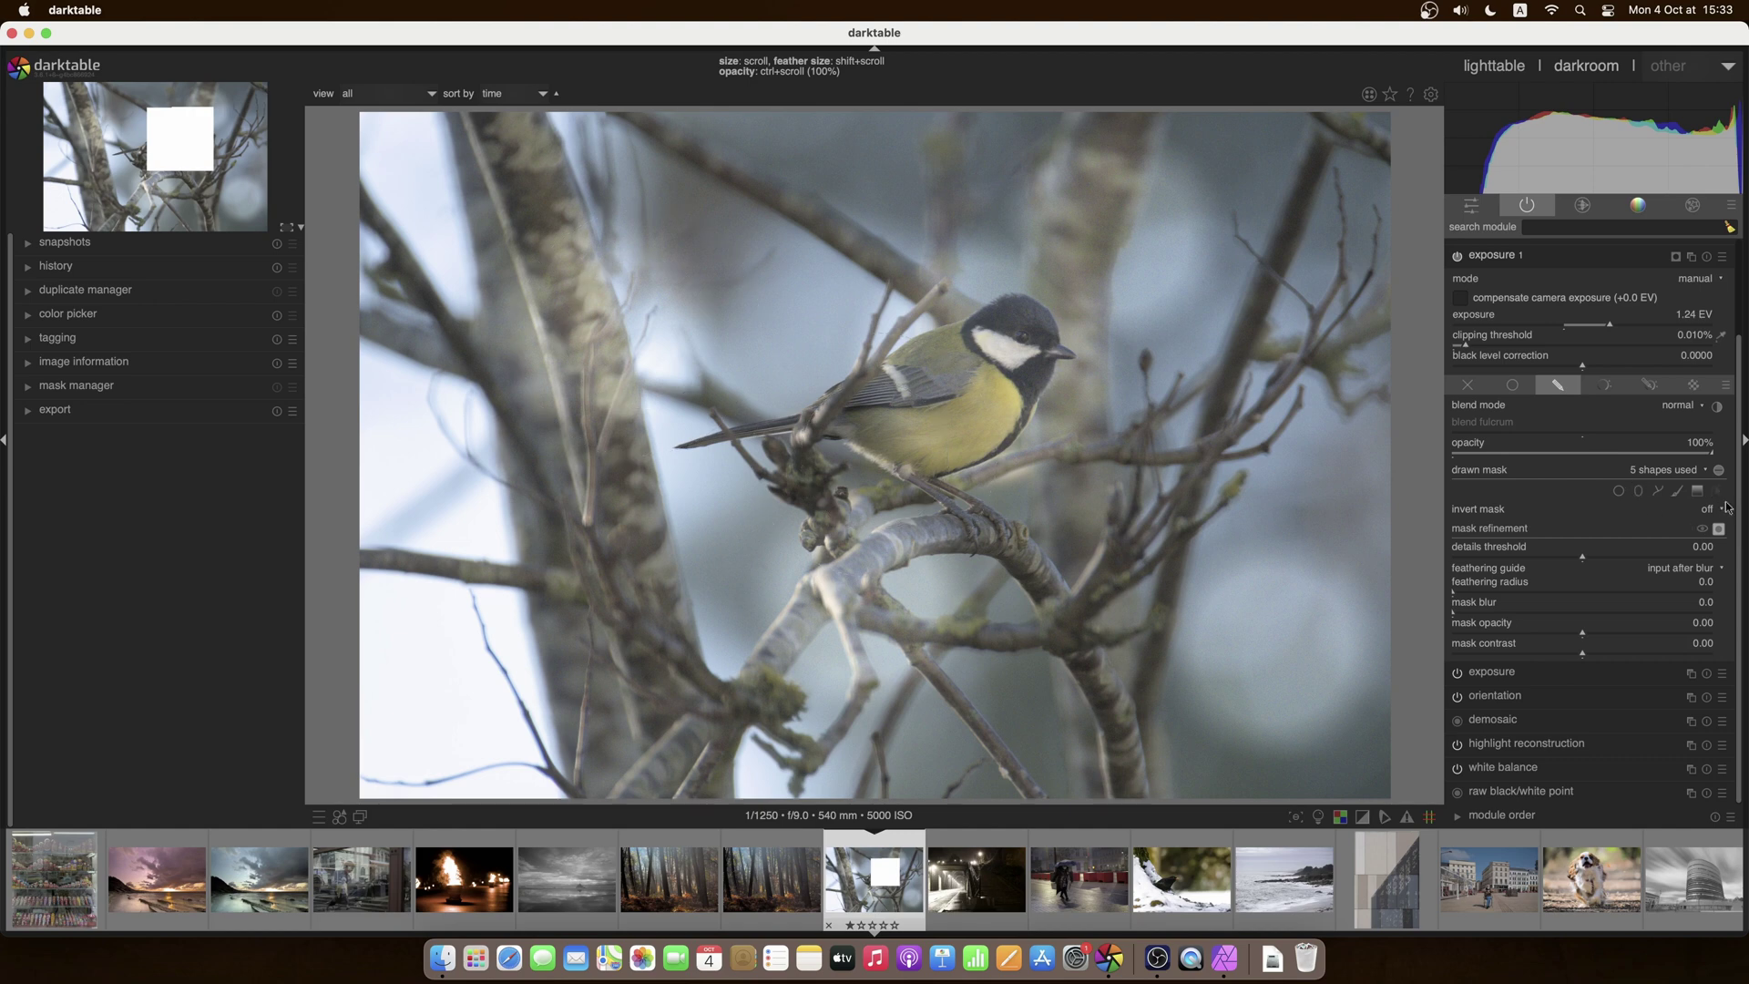
{"action": "left_click", "coordinate": [1717, 492]}
{"action": "mouse_move", "coordinate": [635, 305]}
{"action": "left_mouse_down"}
{"action": "mouse_move", "coordinate": [652, 288]}
{"action": "mouse_move", "coordinate": [640, 312]}
{"action": "left_mouse_up"}
{"action": "scroll", "coordinate": [655, 307], "scroll_direction": "up", "scroll_amount": 1}
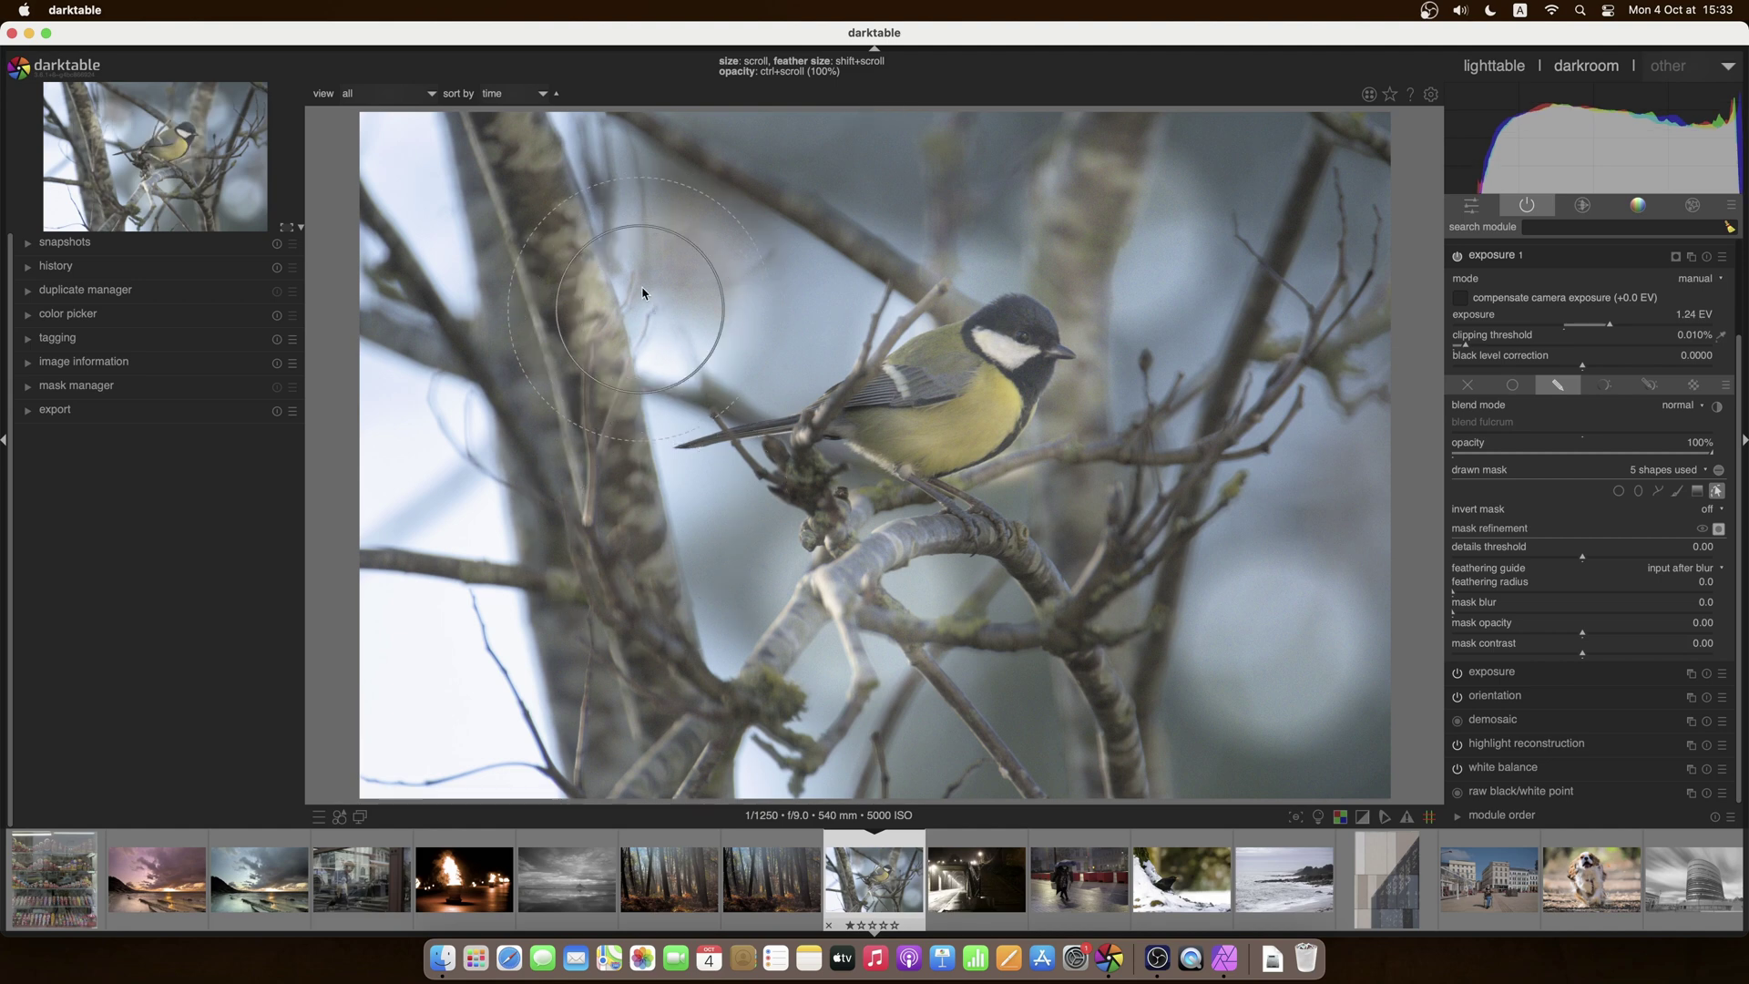
Step: Add a circle beside the left trunk and move the overlapping upper-left circle down beside it
{"action": "left_click", "coordinate": [1618, 492]}
{"action": "left_click", "coordinate": [613, 415]}
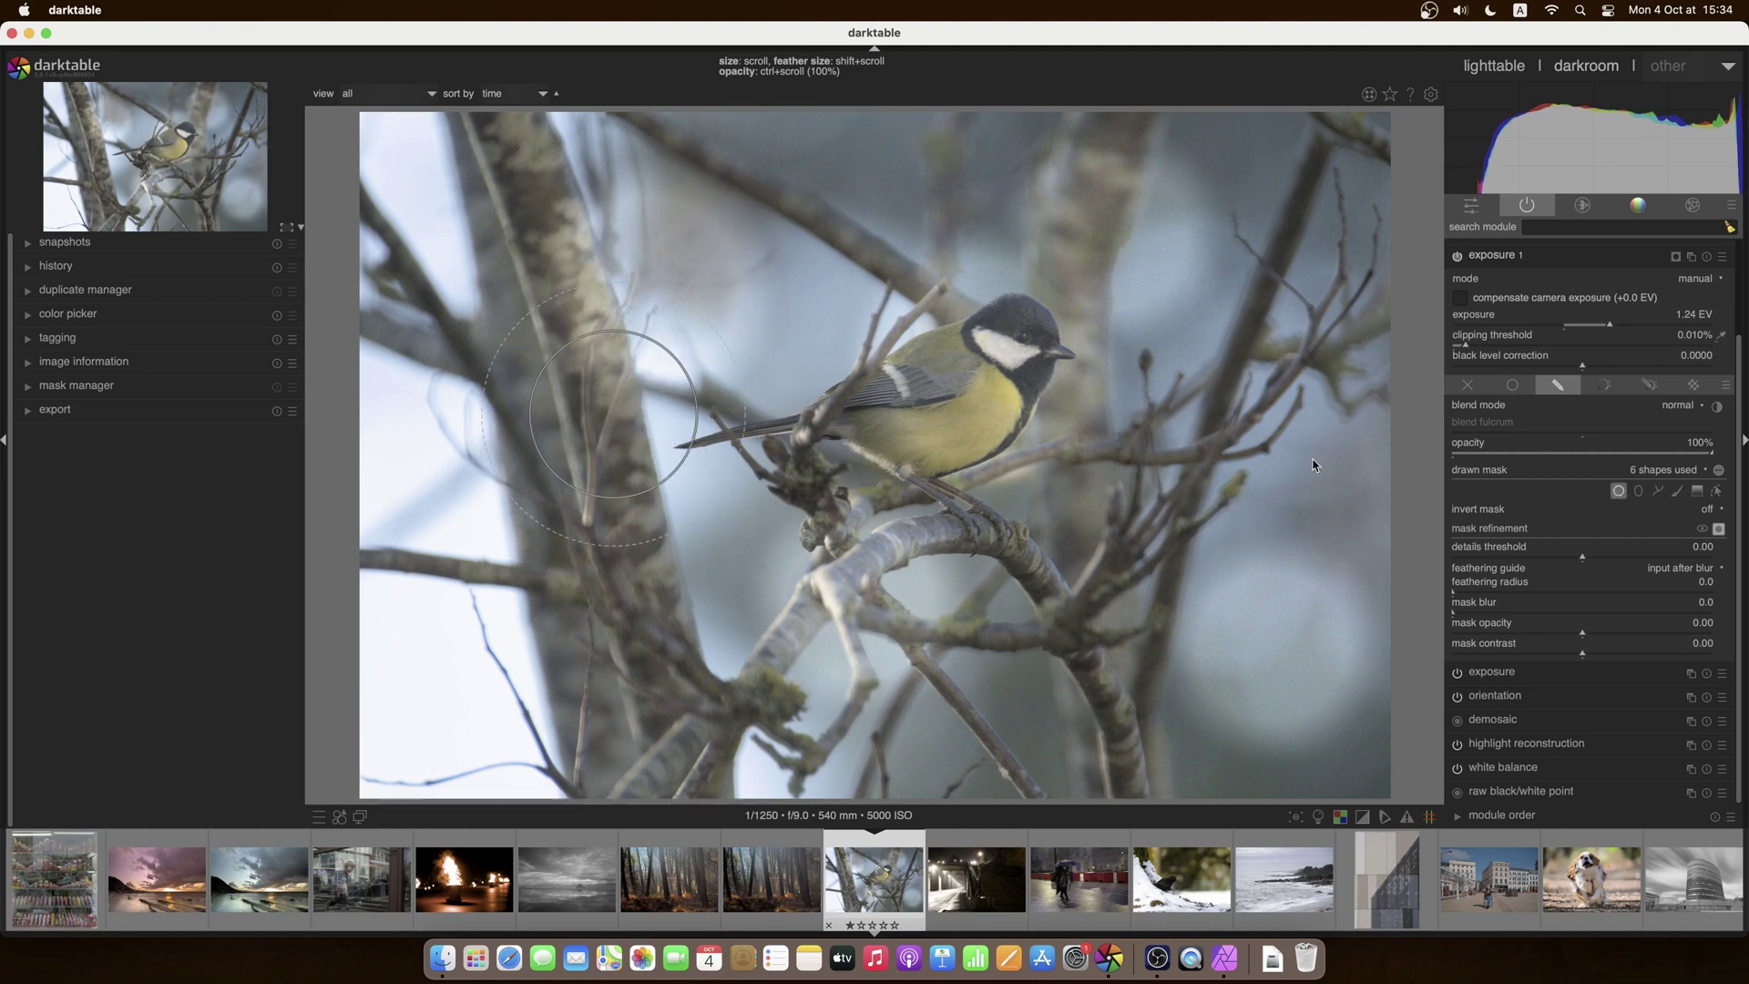
{"action": "left_click", "coordinate": [1617, 492]}
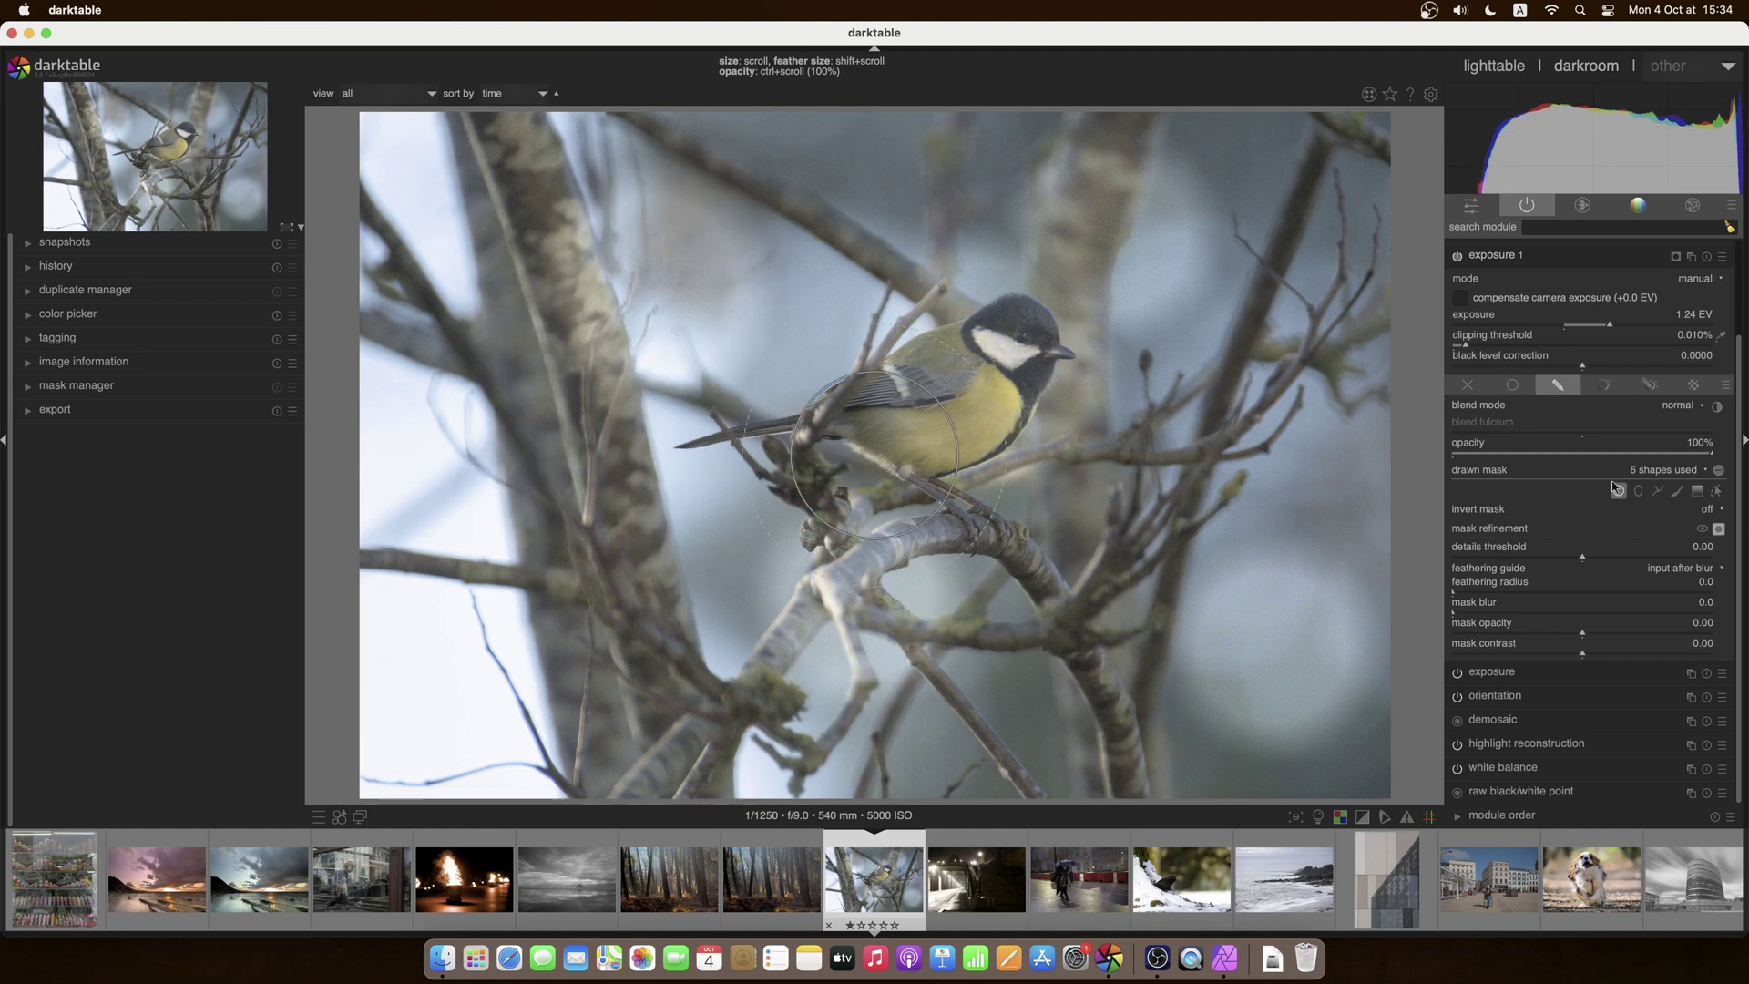
{"action": "left_click", "coordinate": [1714, 493]}
{"action": "left_click", "coordinate": [1617, 492]}
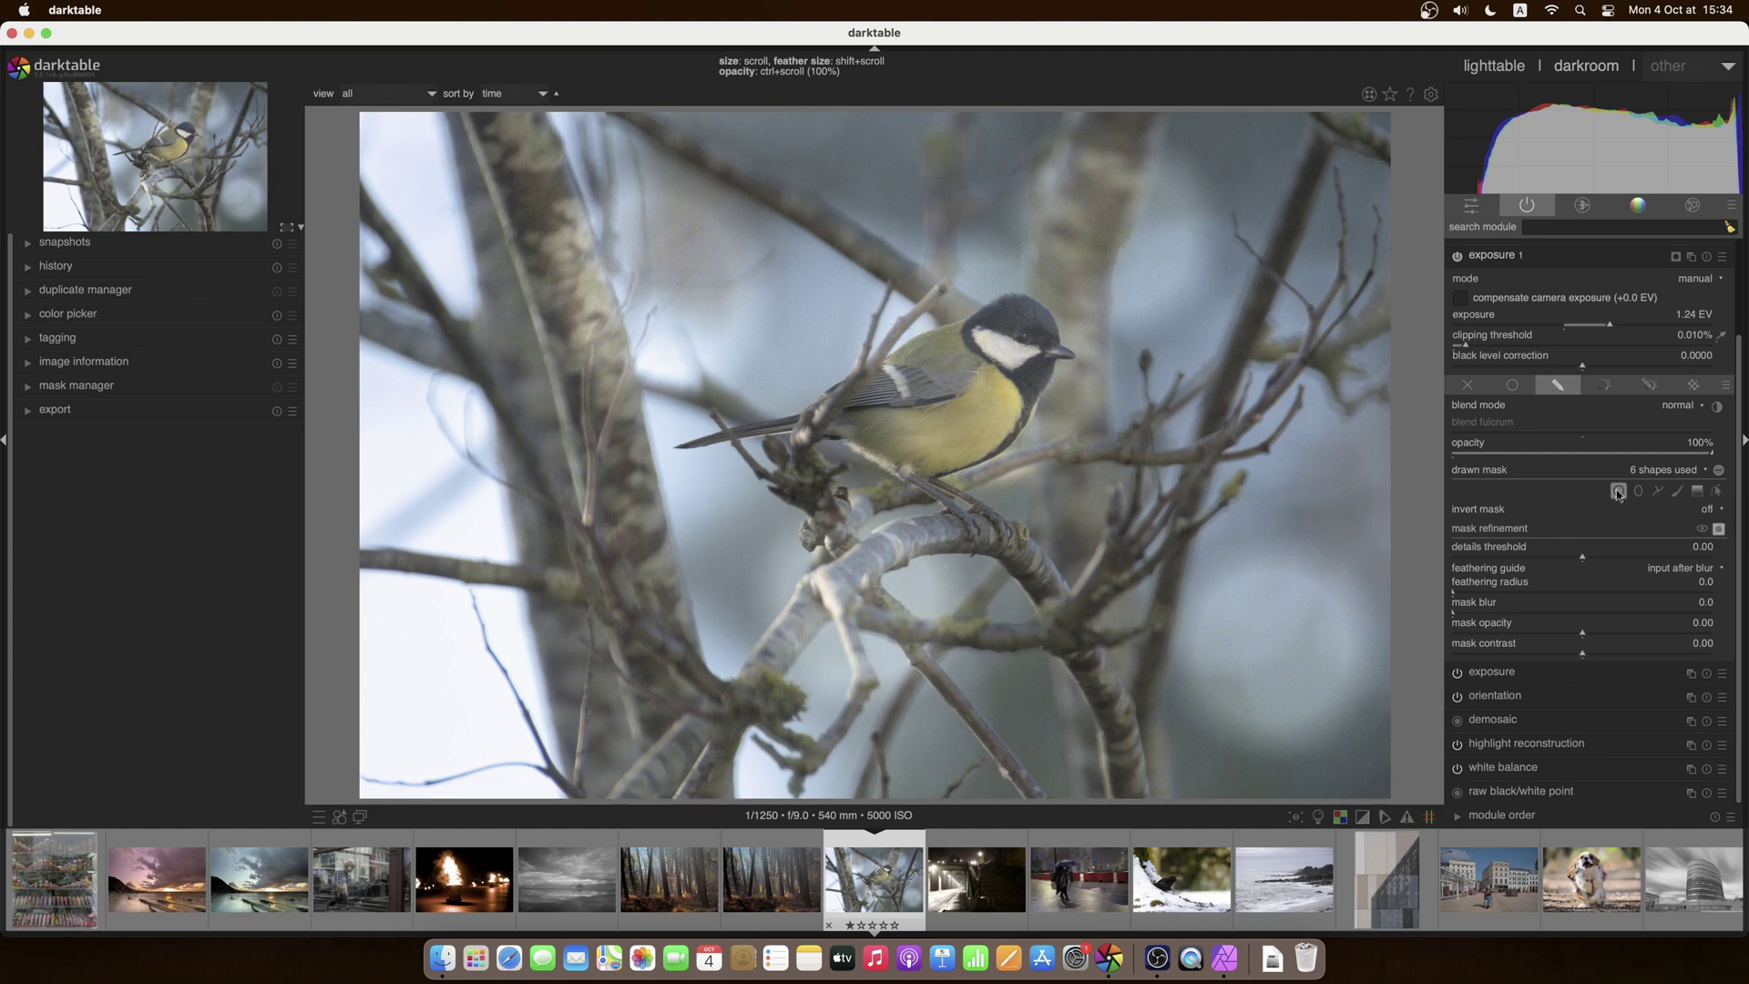
{"action": "left_click", "coordinate": [1715, 493]}
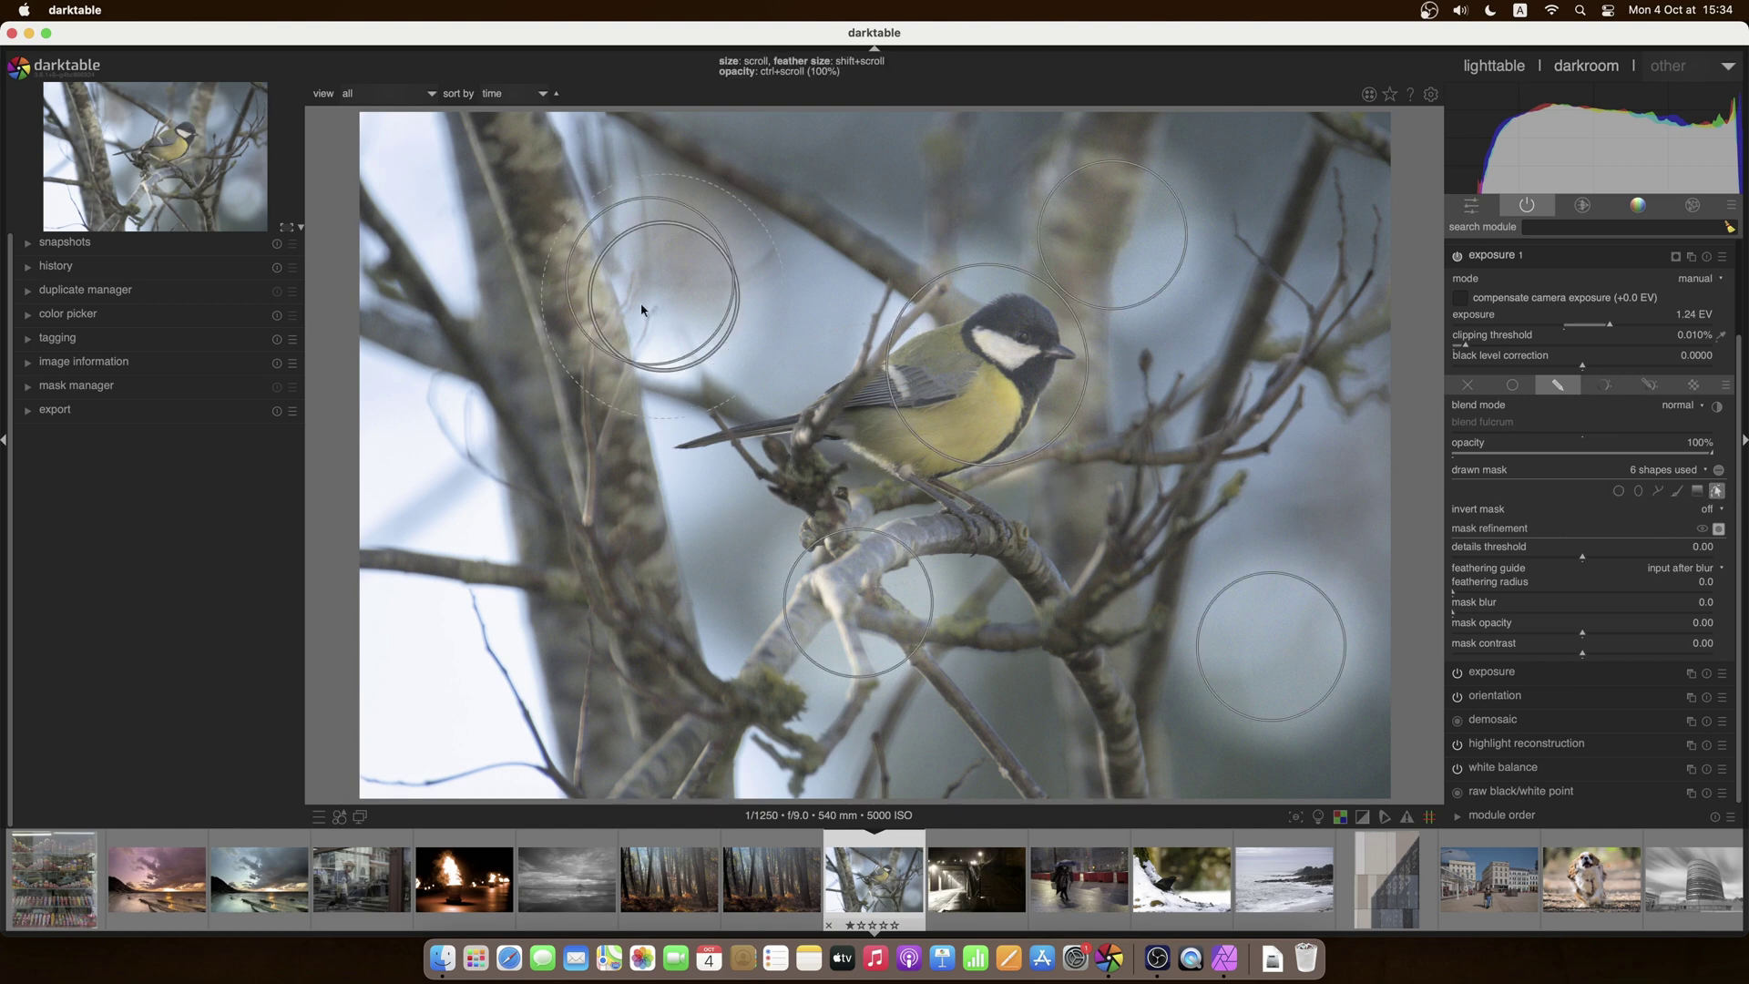
{"action": "left_click_drag", "start_coordinate": [641, 308], "coordinate": [523, 449]}
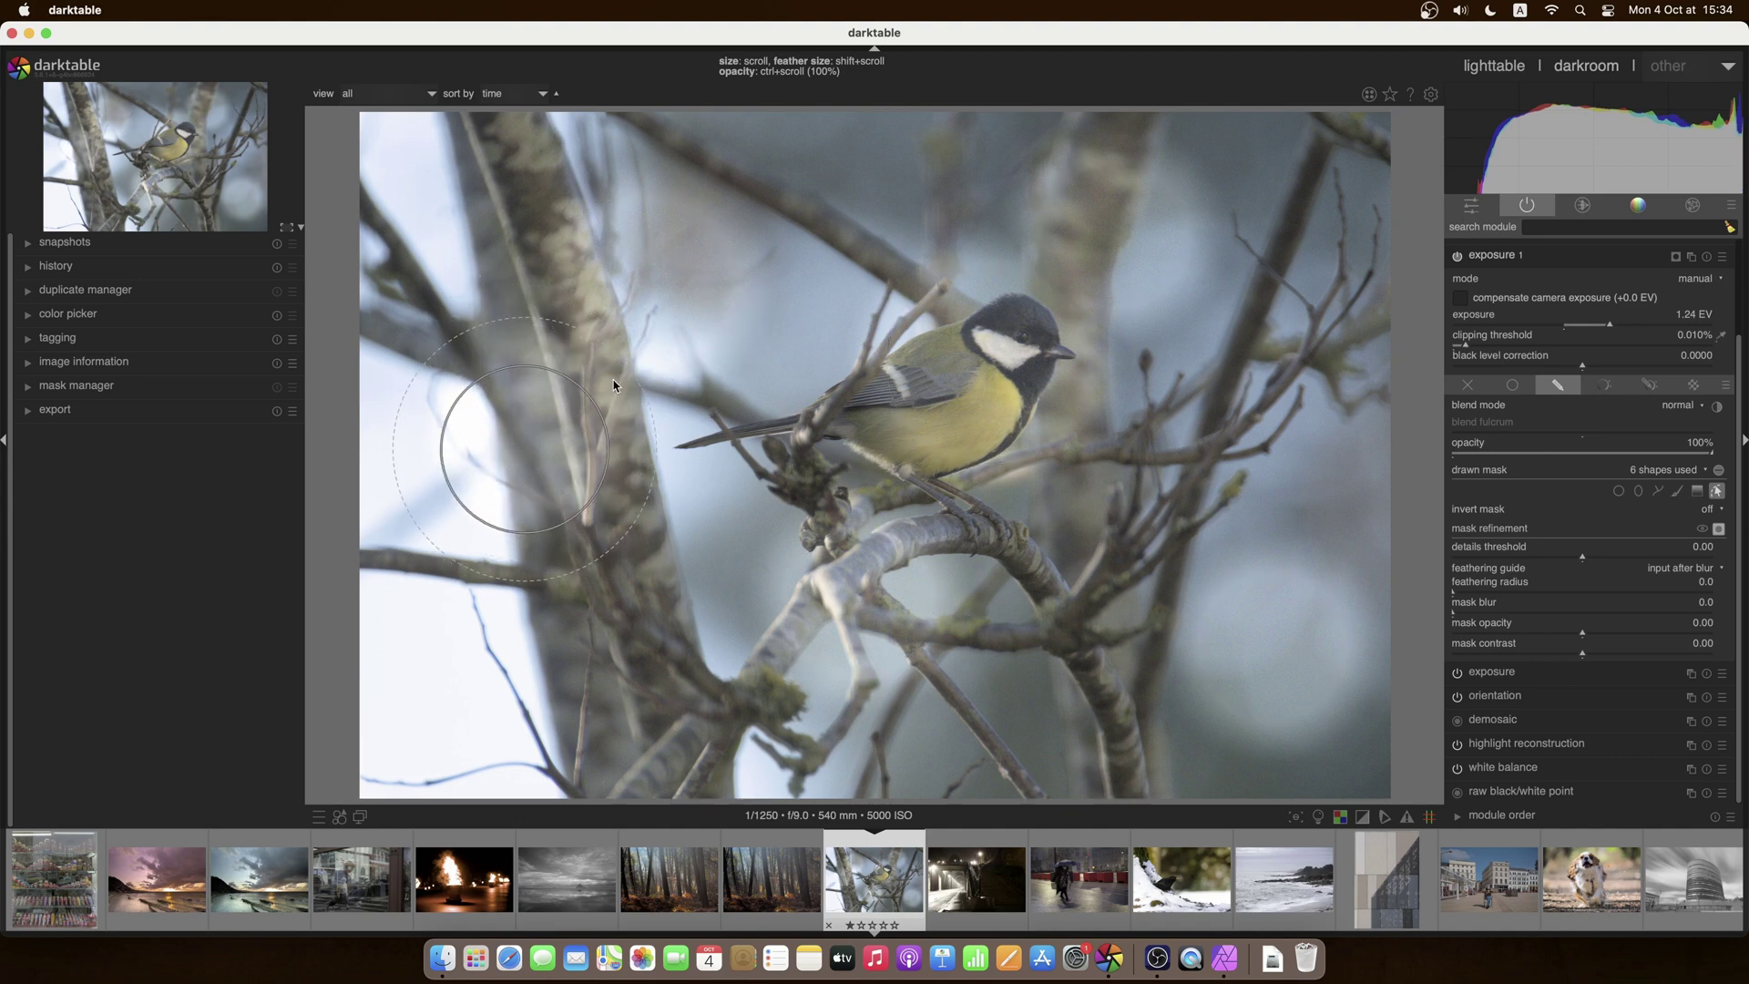
Step: Check the mask shape list and overlay coverage, then show the circles for editing again
{"action": "left_click", "coordinate": [1657, 472]}
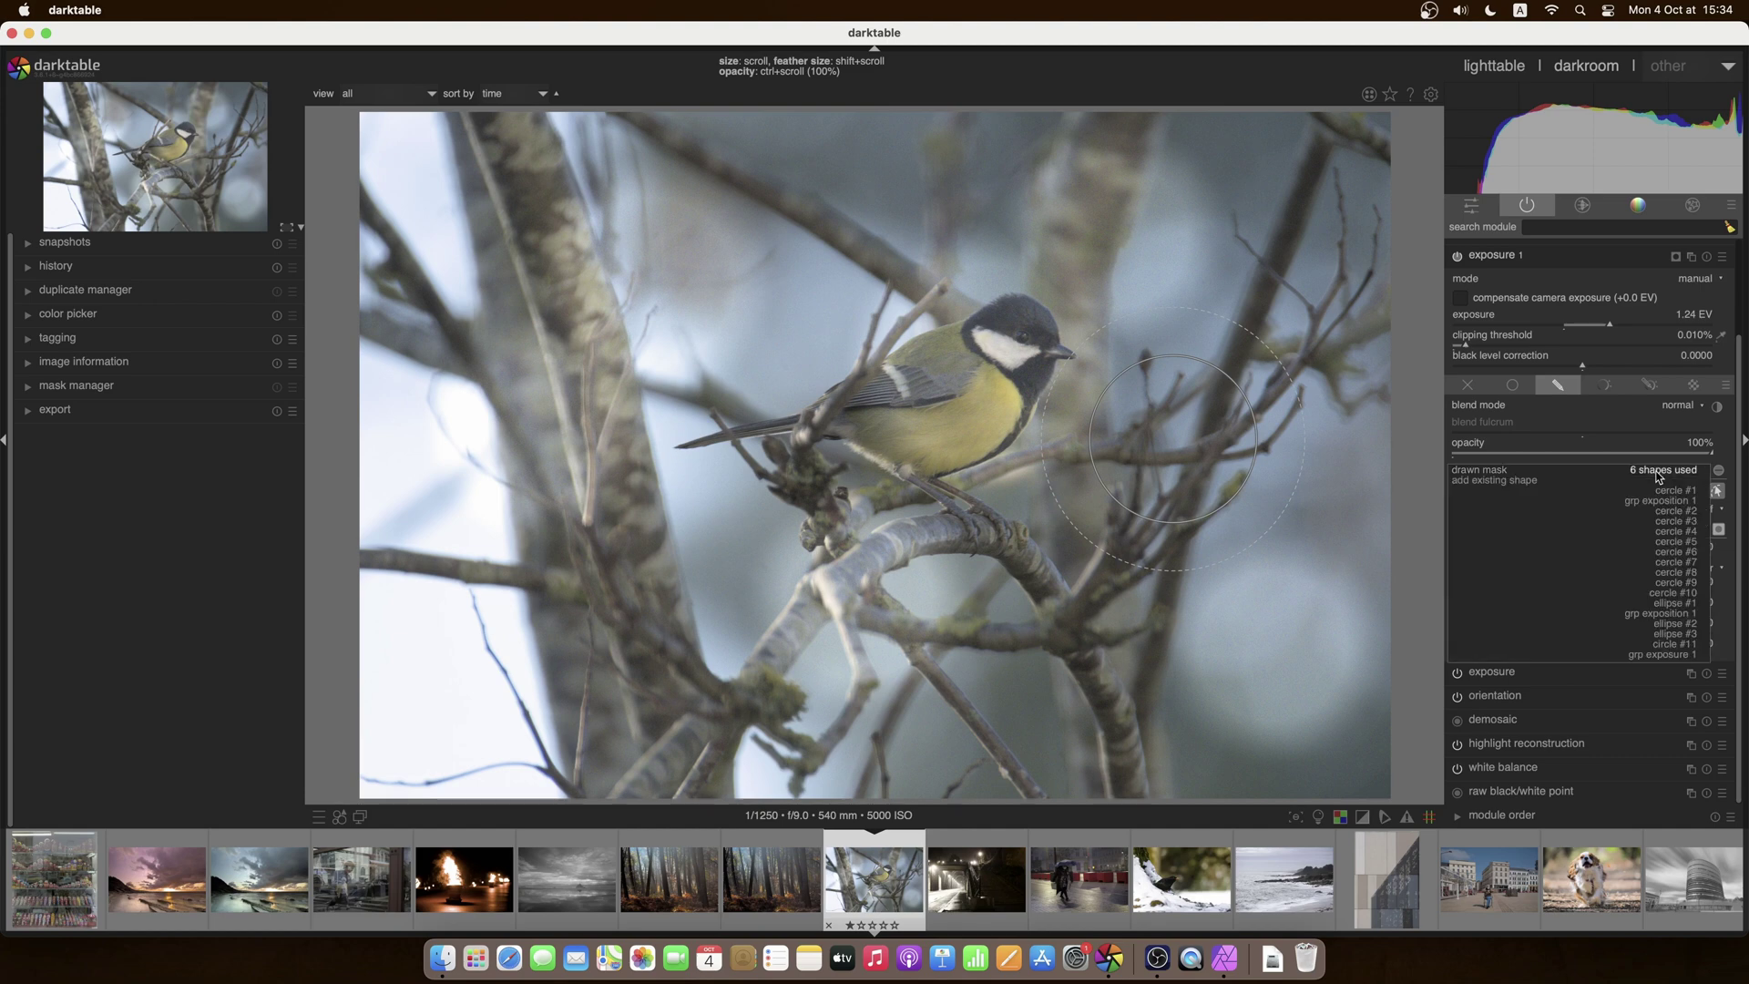
{"action": "left_click", "coordinate": [1659, 474]}
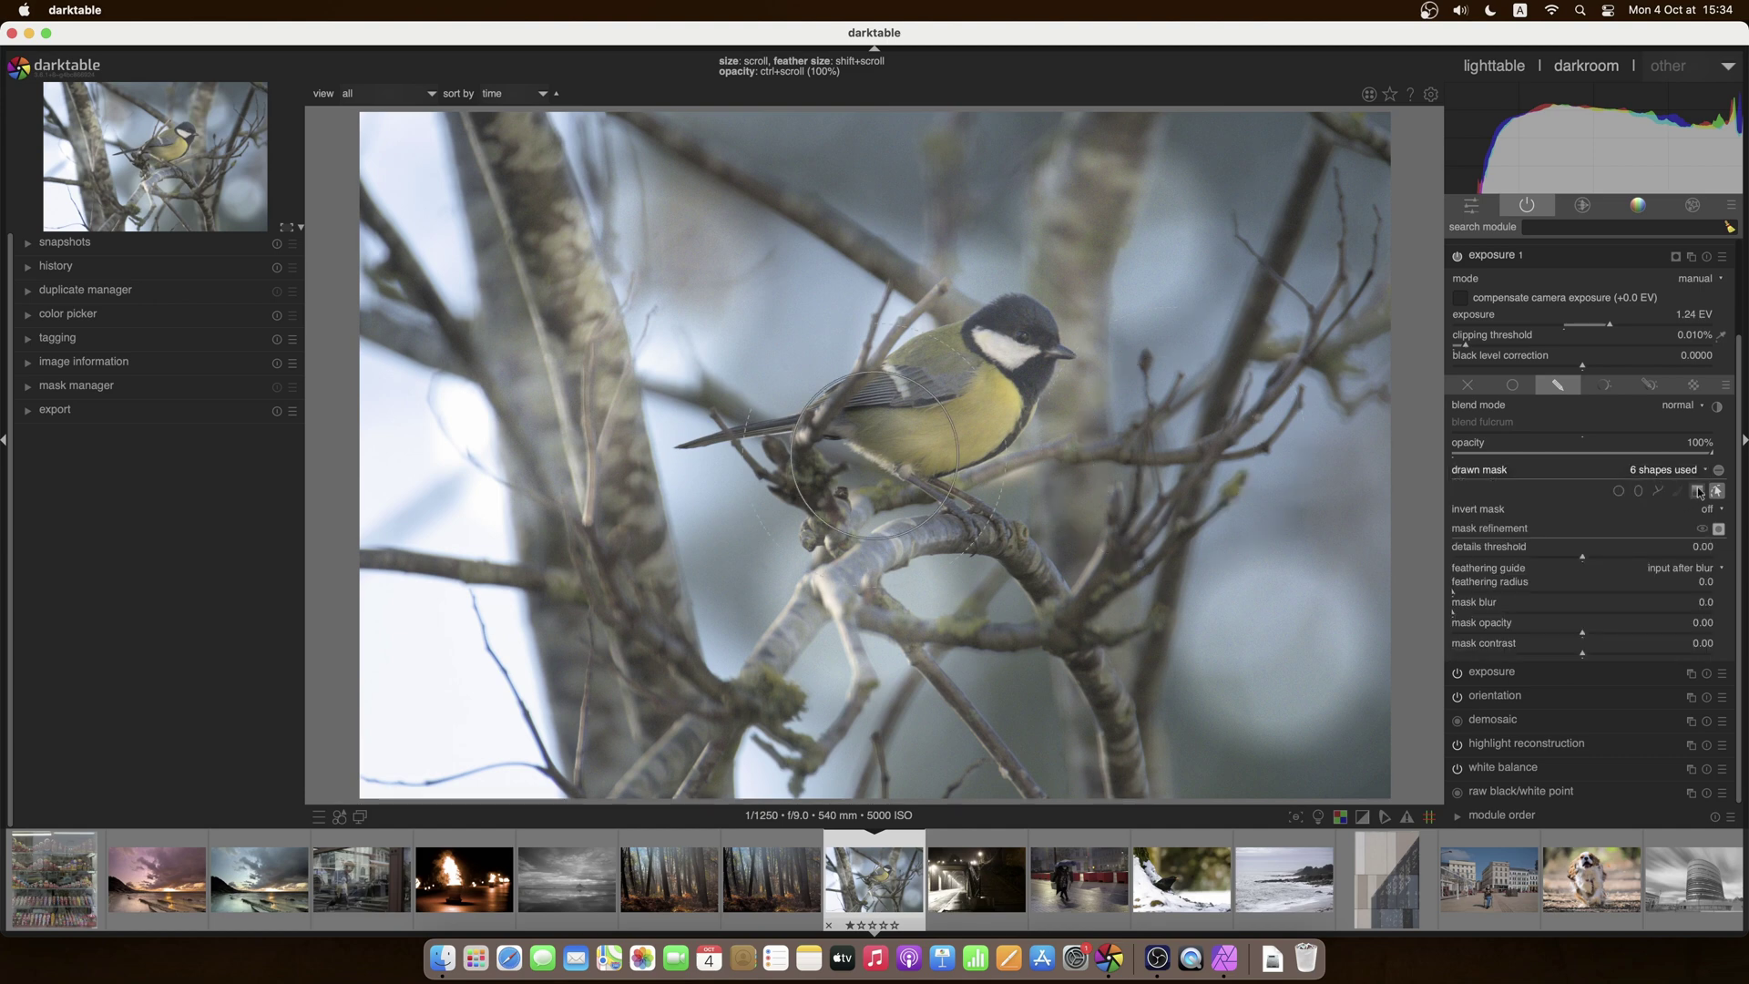
{"action": "left_click", "coordinate": [1716, 492]}
{"action": "left_click", "coordinate": [1718, 529]}
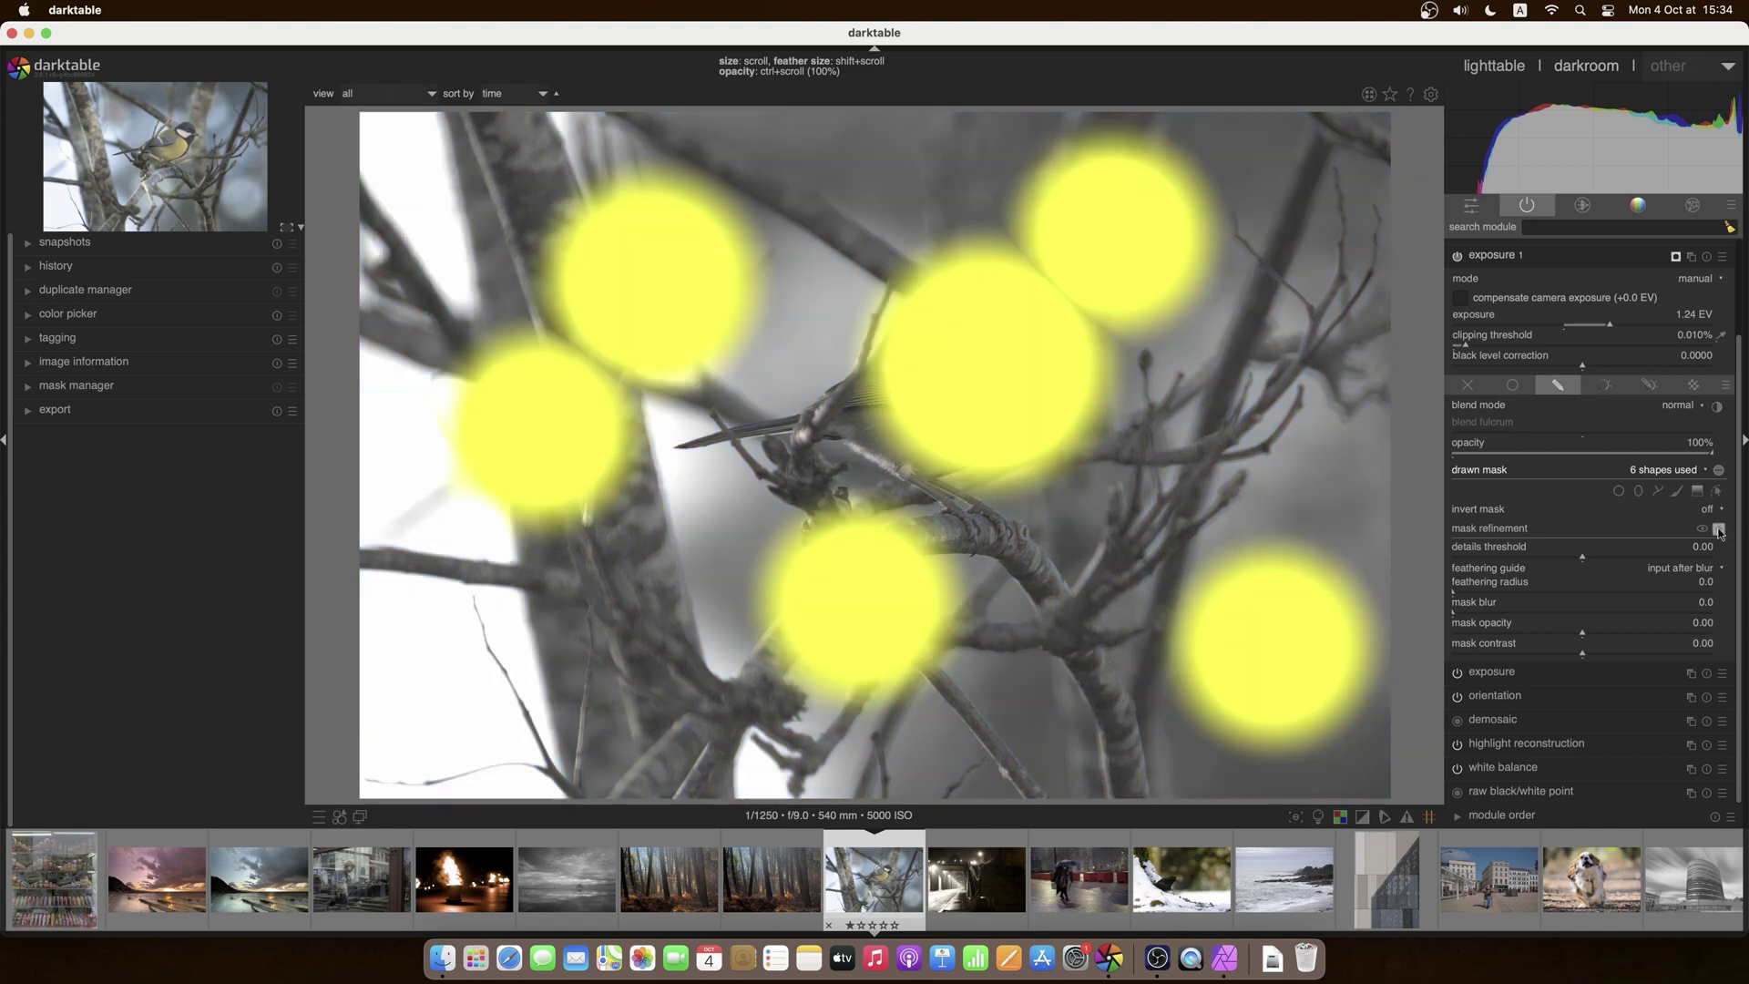
{"action": "left_click", "coordinate": [1718, 529]}
{"action": "left_click", "coordinate": [1716, 491]}
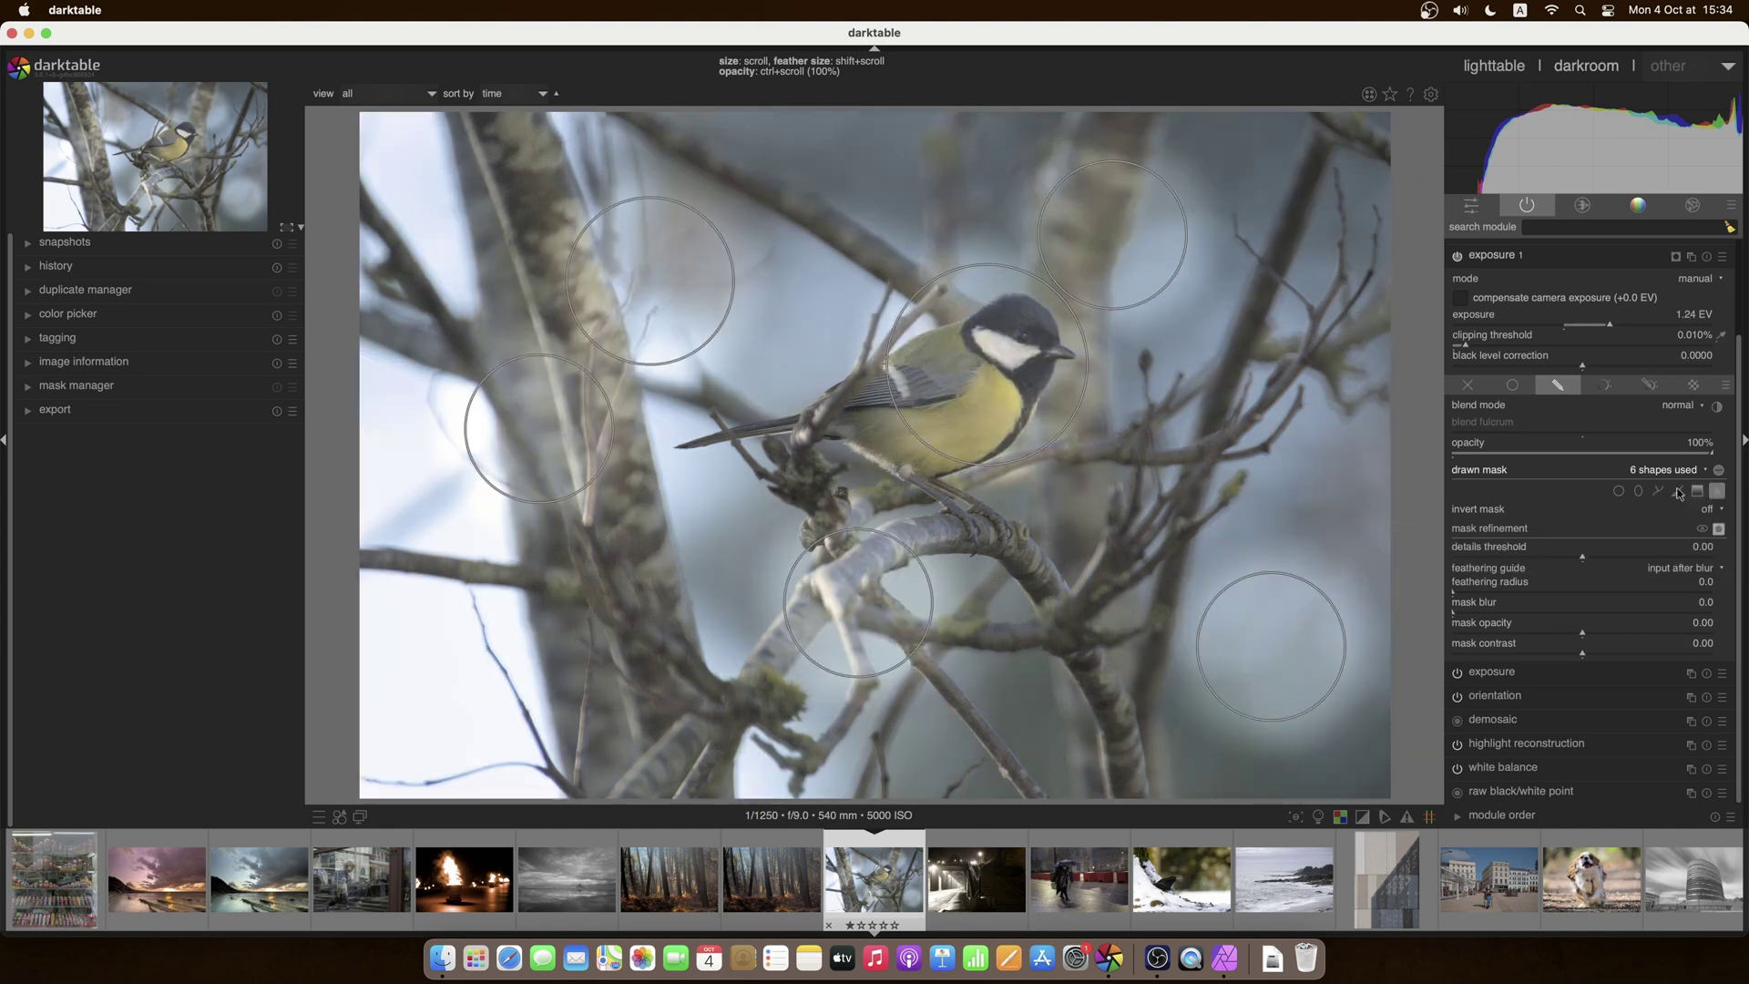
Step: Delete the left, below-bird and lower-right circles, then re-add circles at those spots
{"action": "right_click", "coordinate": [551, 421]}
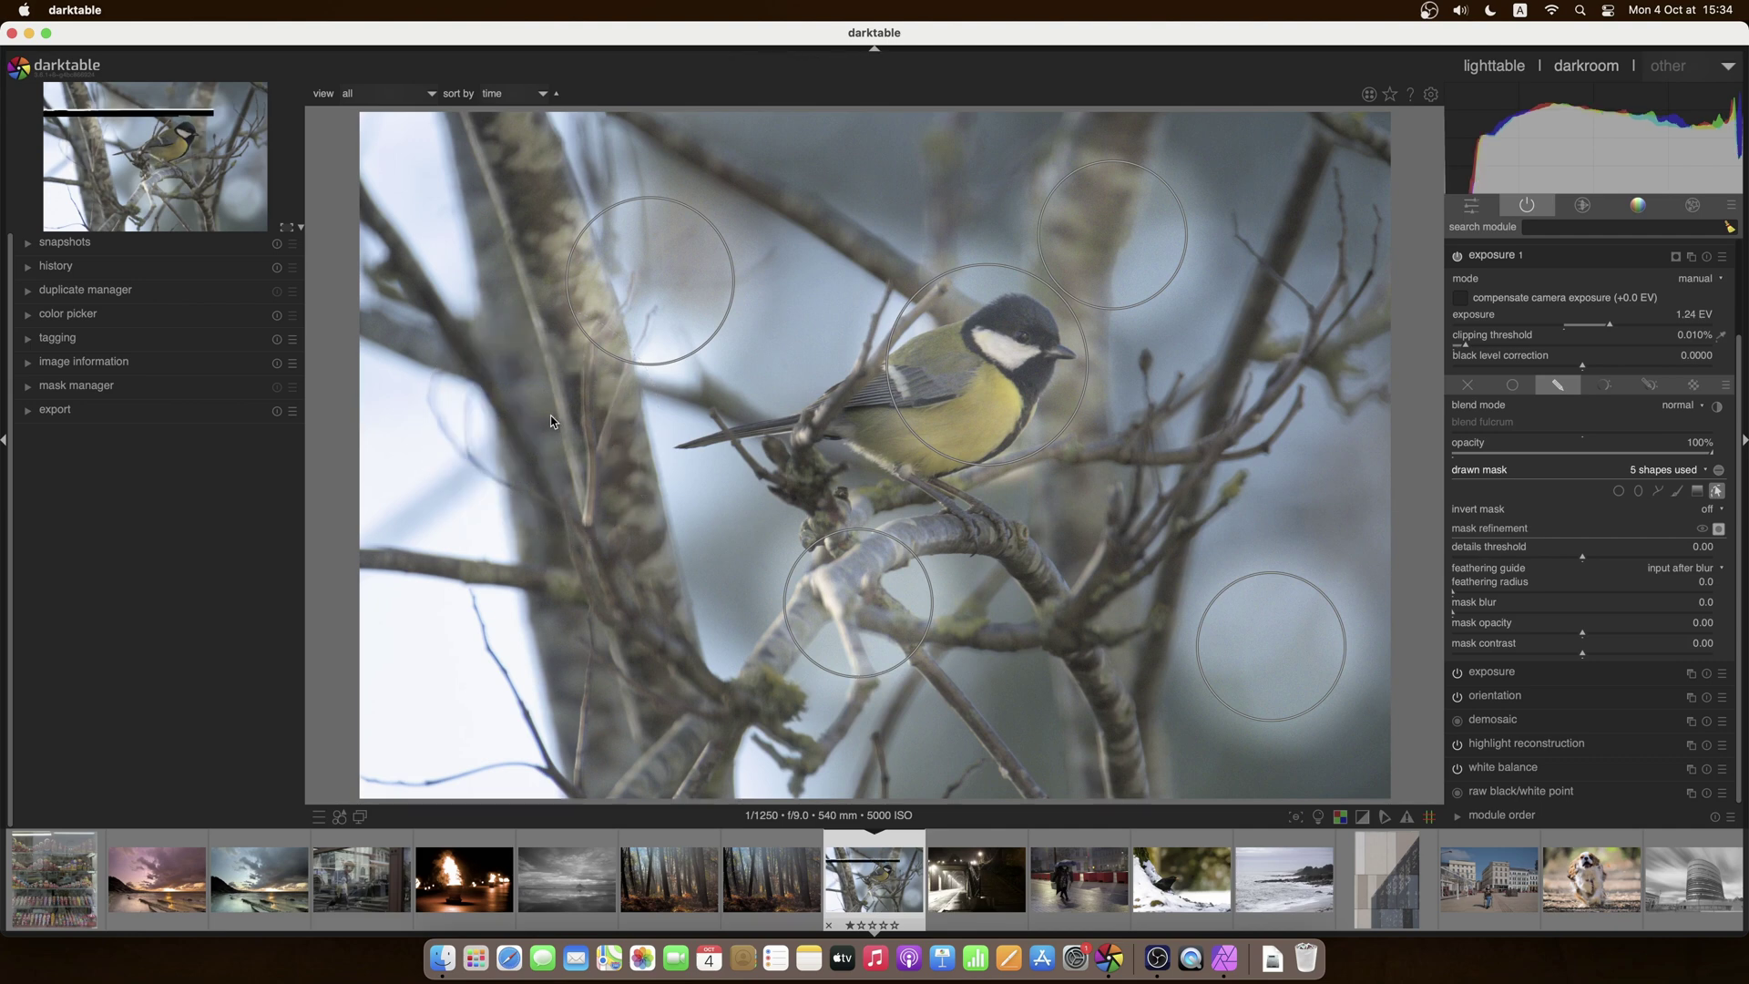
{"action": "right_click", "coordinate": [834, 615]}
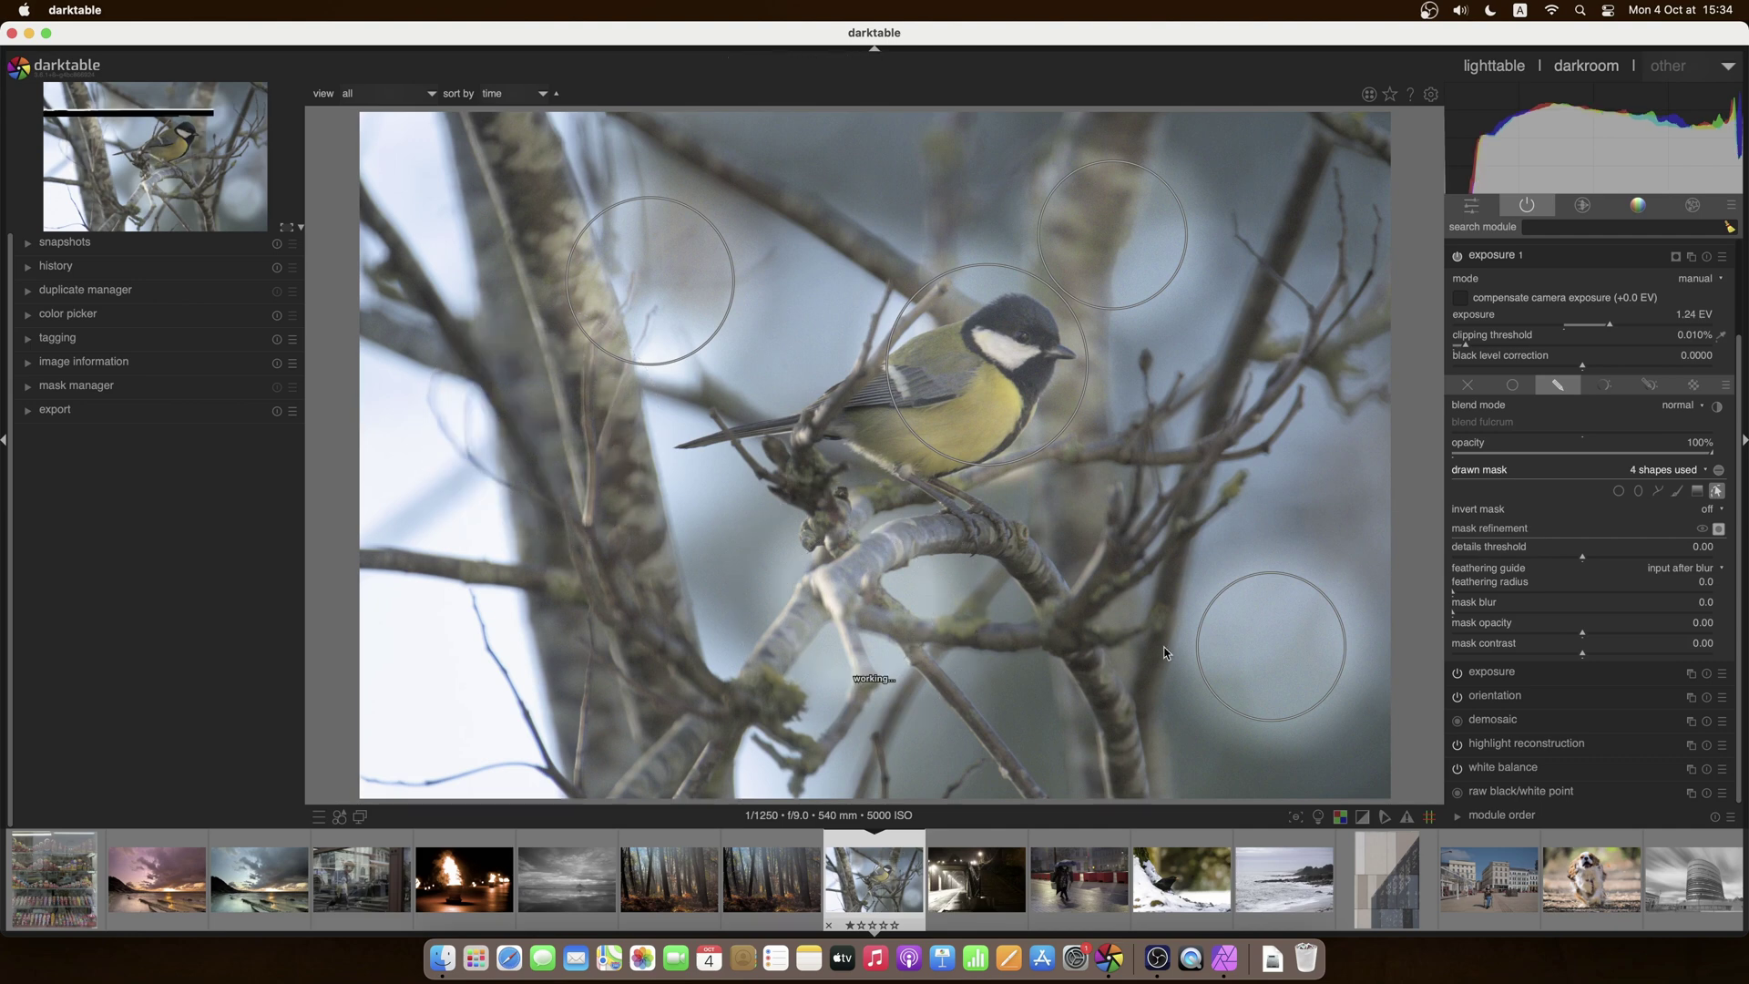
{"action": "right_click", "coordinate": [1300, 674]}
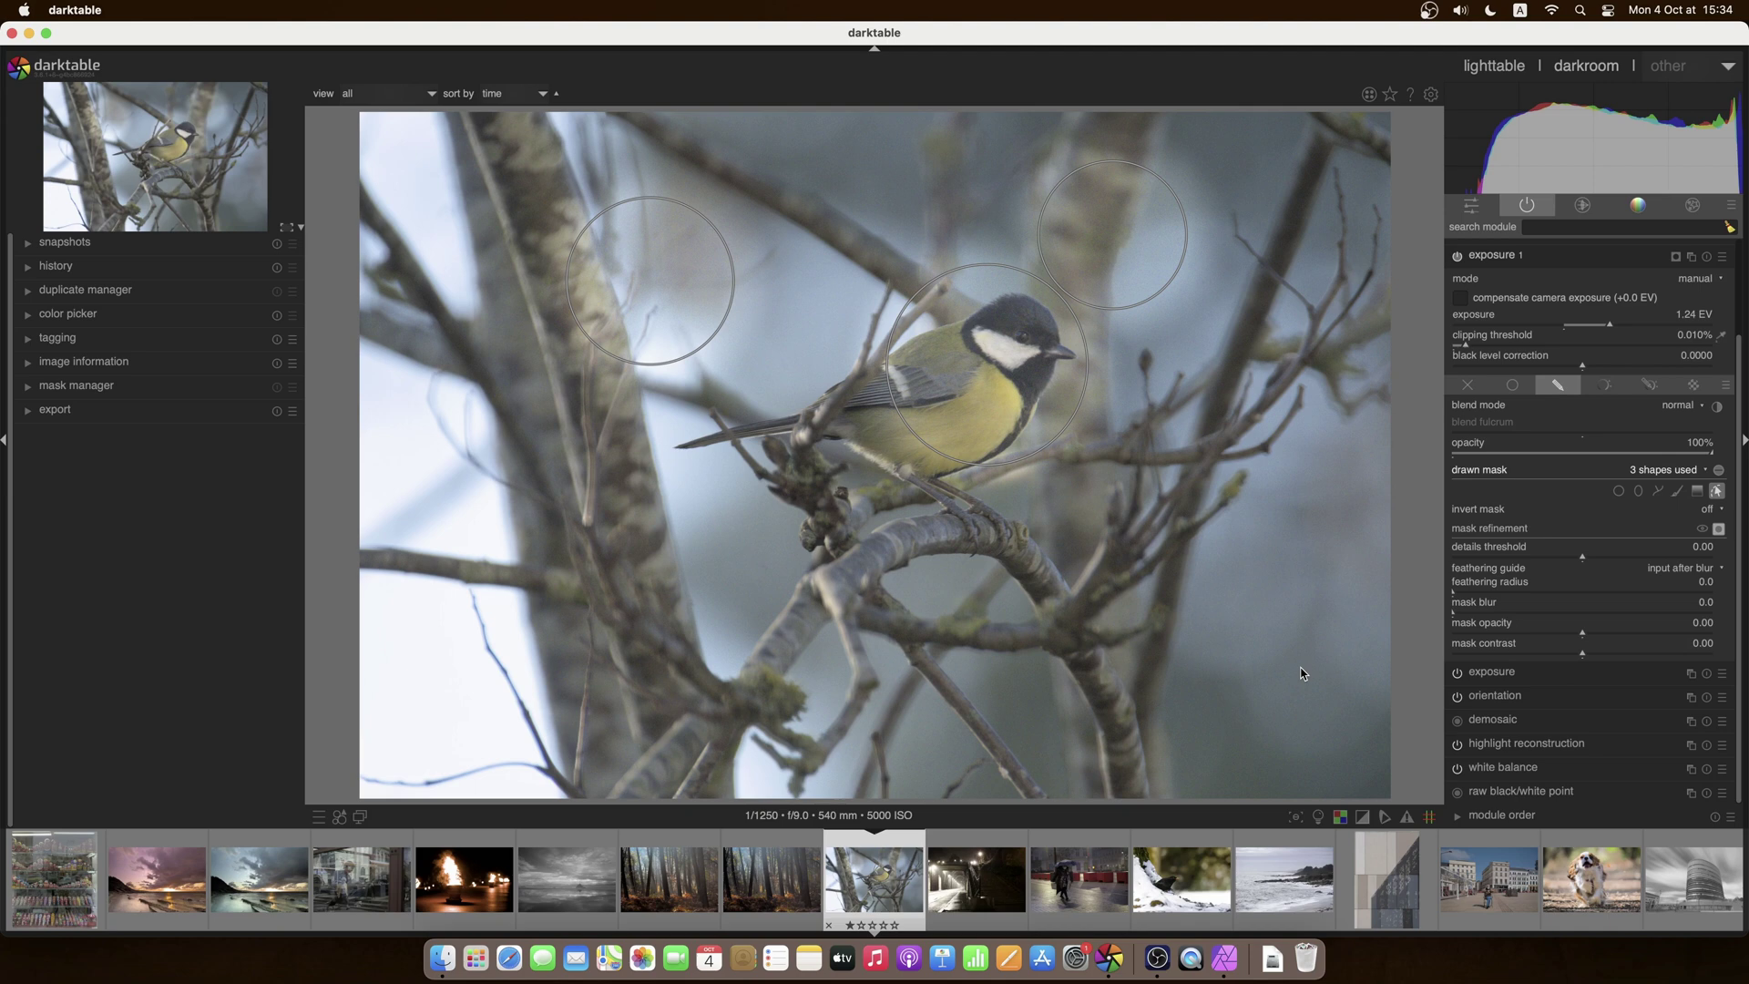
{"action": "left_click", "coordinate": [1271, 646]}
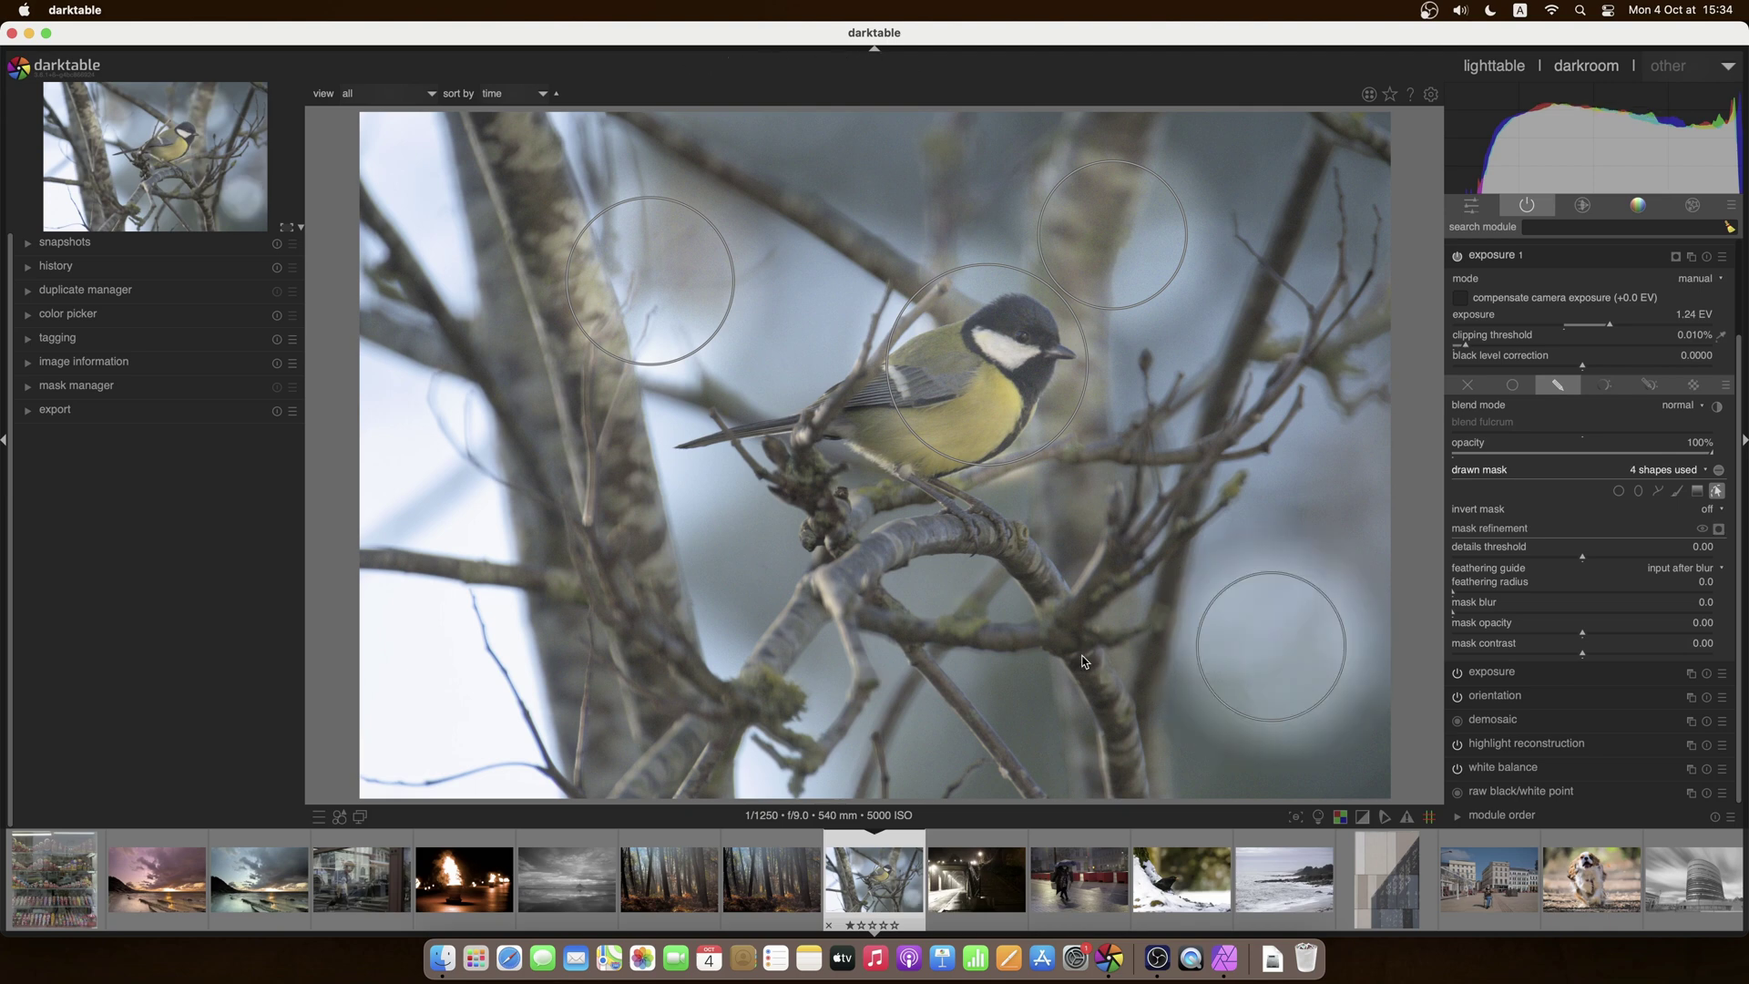
{"action": "left_click", "coordinate": [858, 603]}
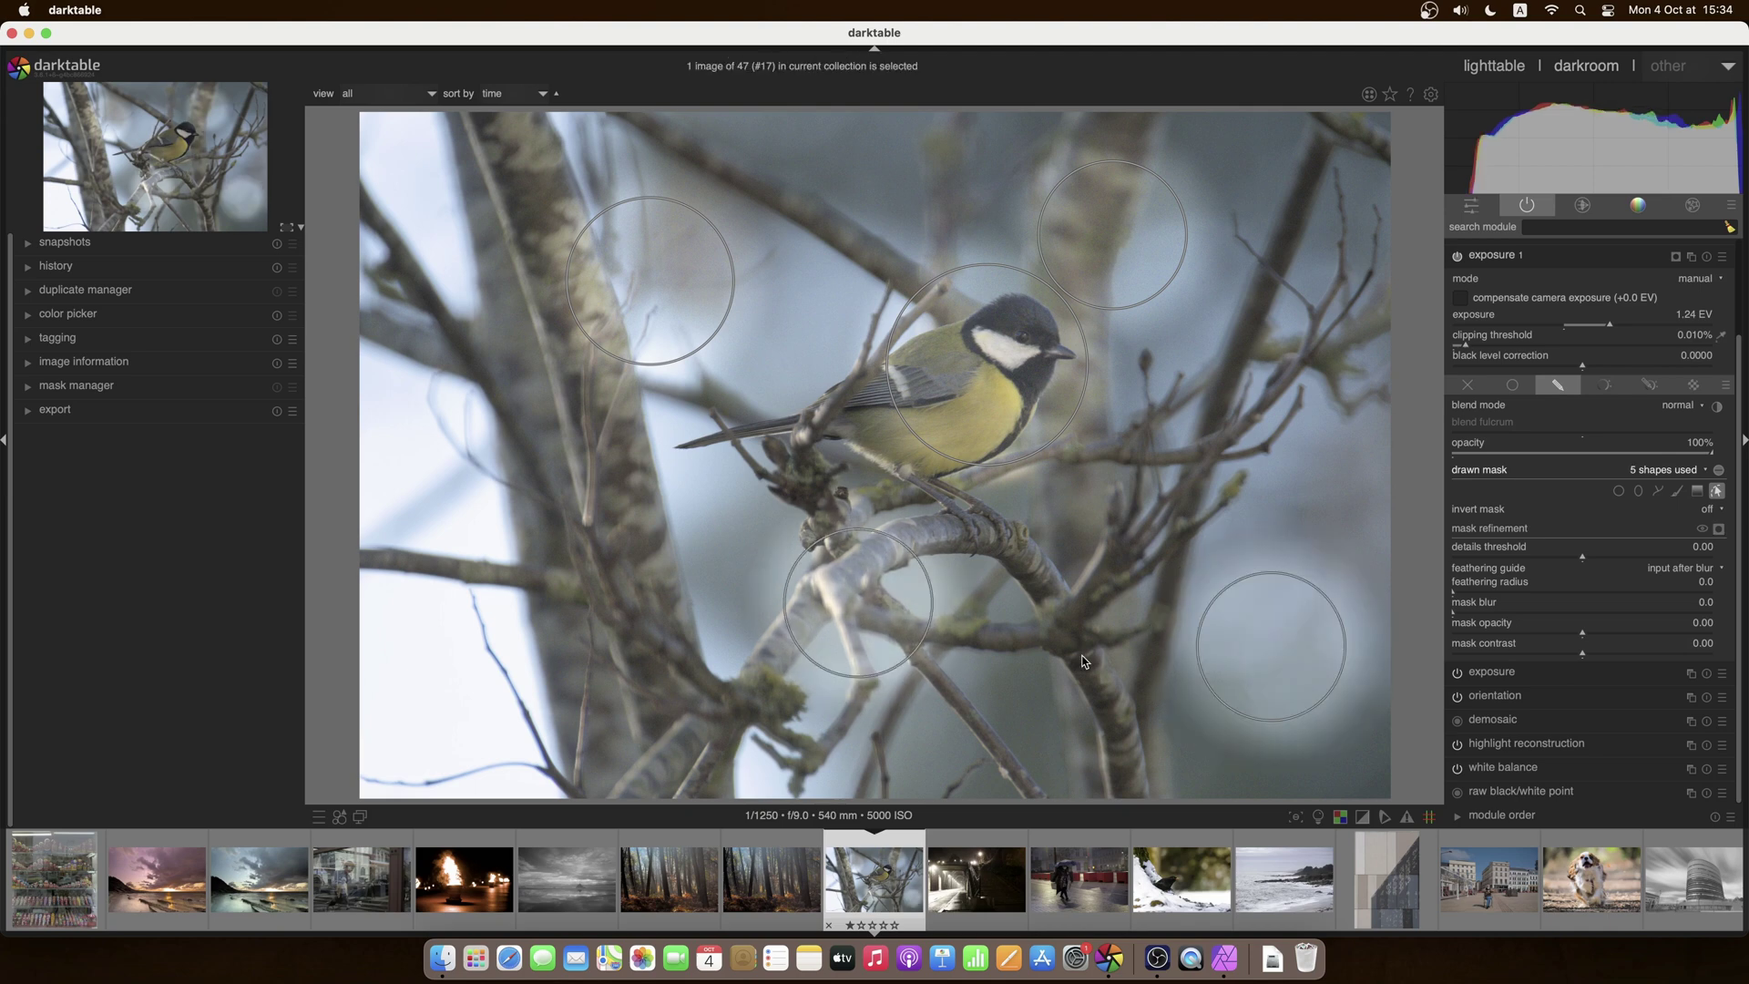
{"action": "left_click", "coordinate": [540, 428]}
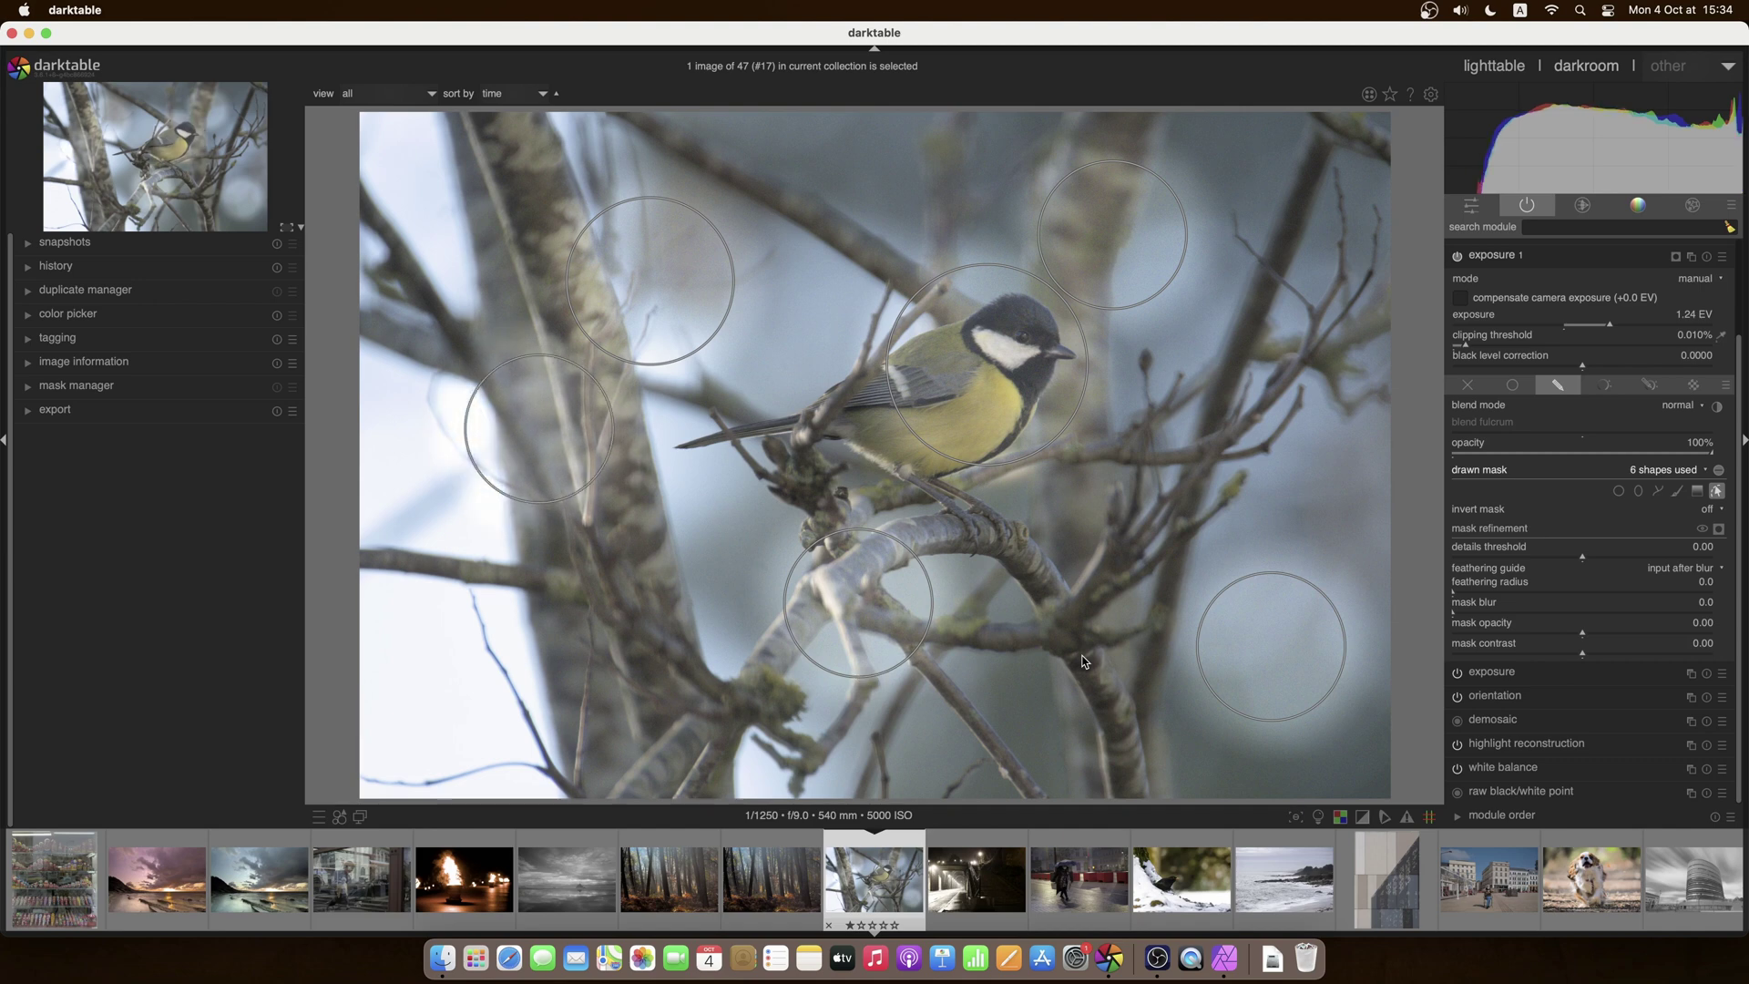
Step: Remove the left circle and the circle below the bird again
{"action": "right_click", "coordinate": [574, 458]}
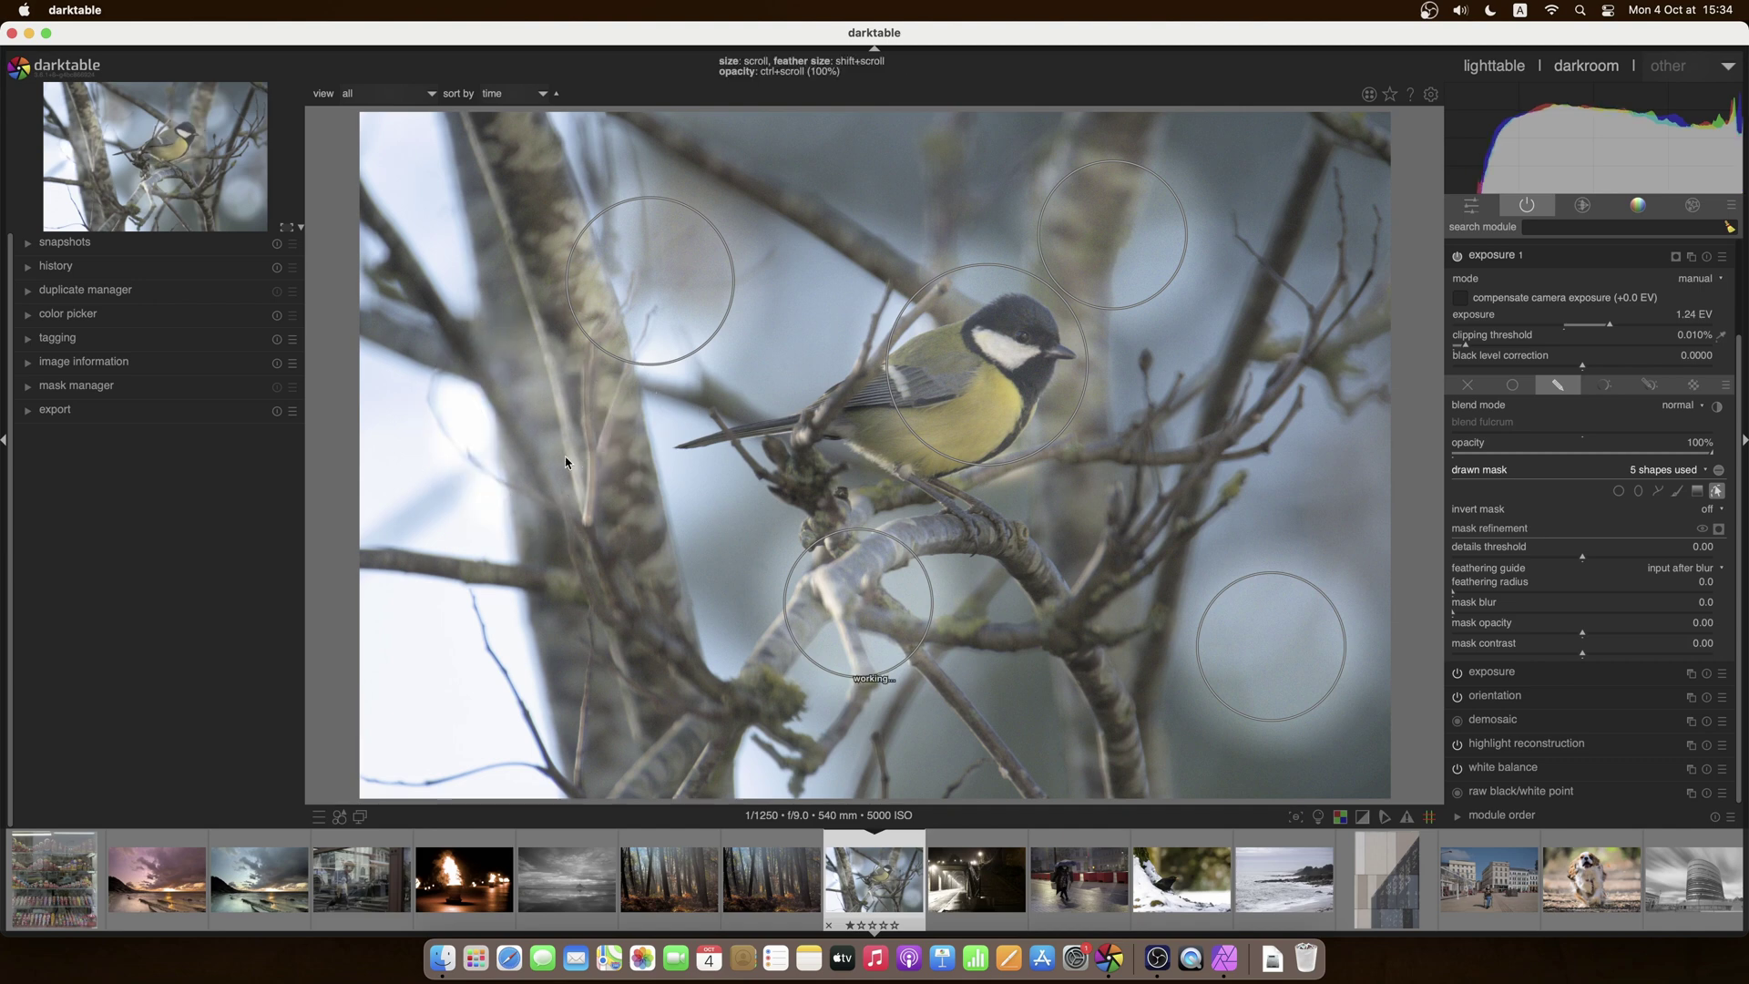
{"action": "right_click", "coordinate": [816, 595]}
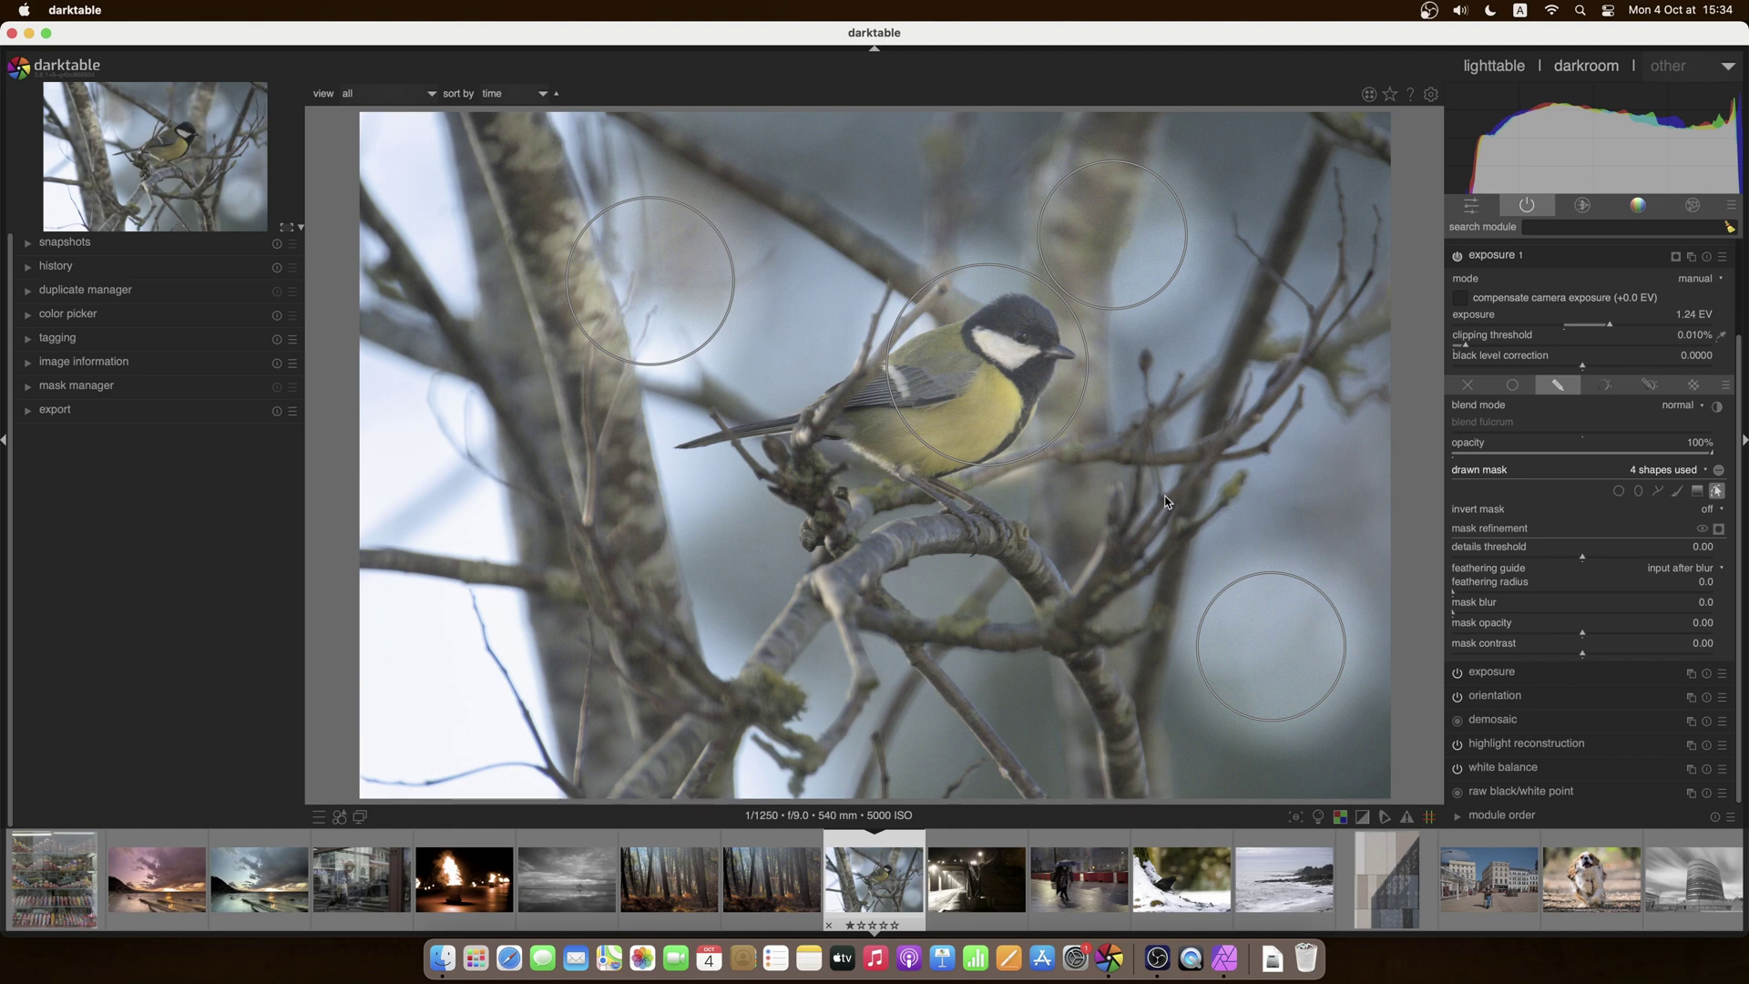
{"action": "scroll", "coordinate": [1166, 501], "scroll_direction": "up", "scroll_amount": 1}
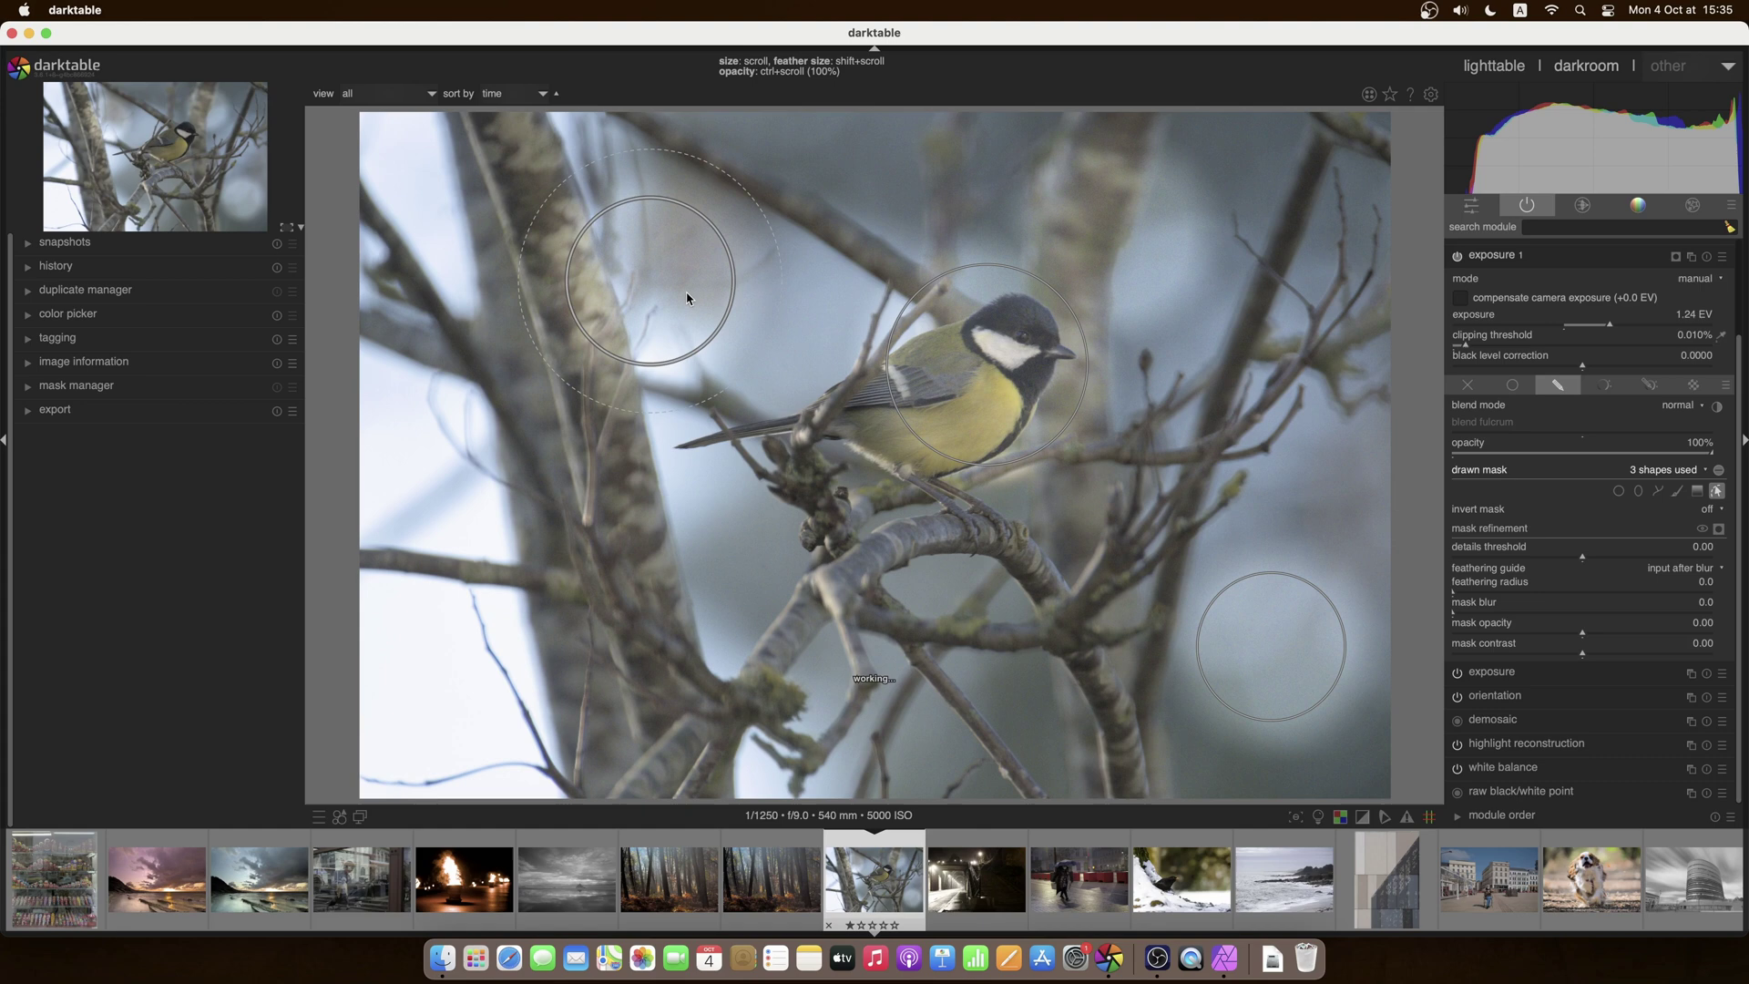
Step: Delete the upper-left and lower-right circles, enlarge the bird circle, and raise exposure to 2.80 EV
{"action": "right_click", "coordinate": [719, 328]}
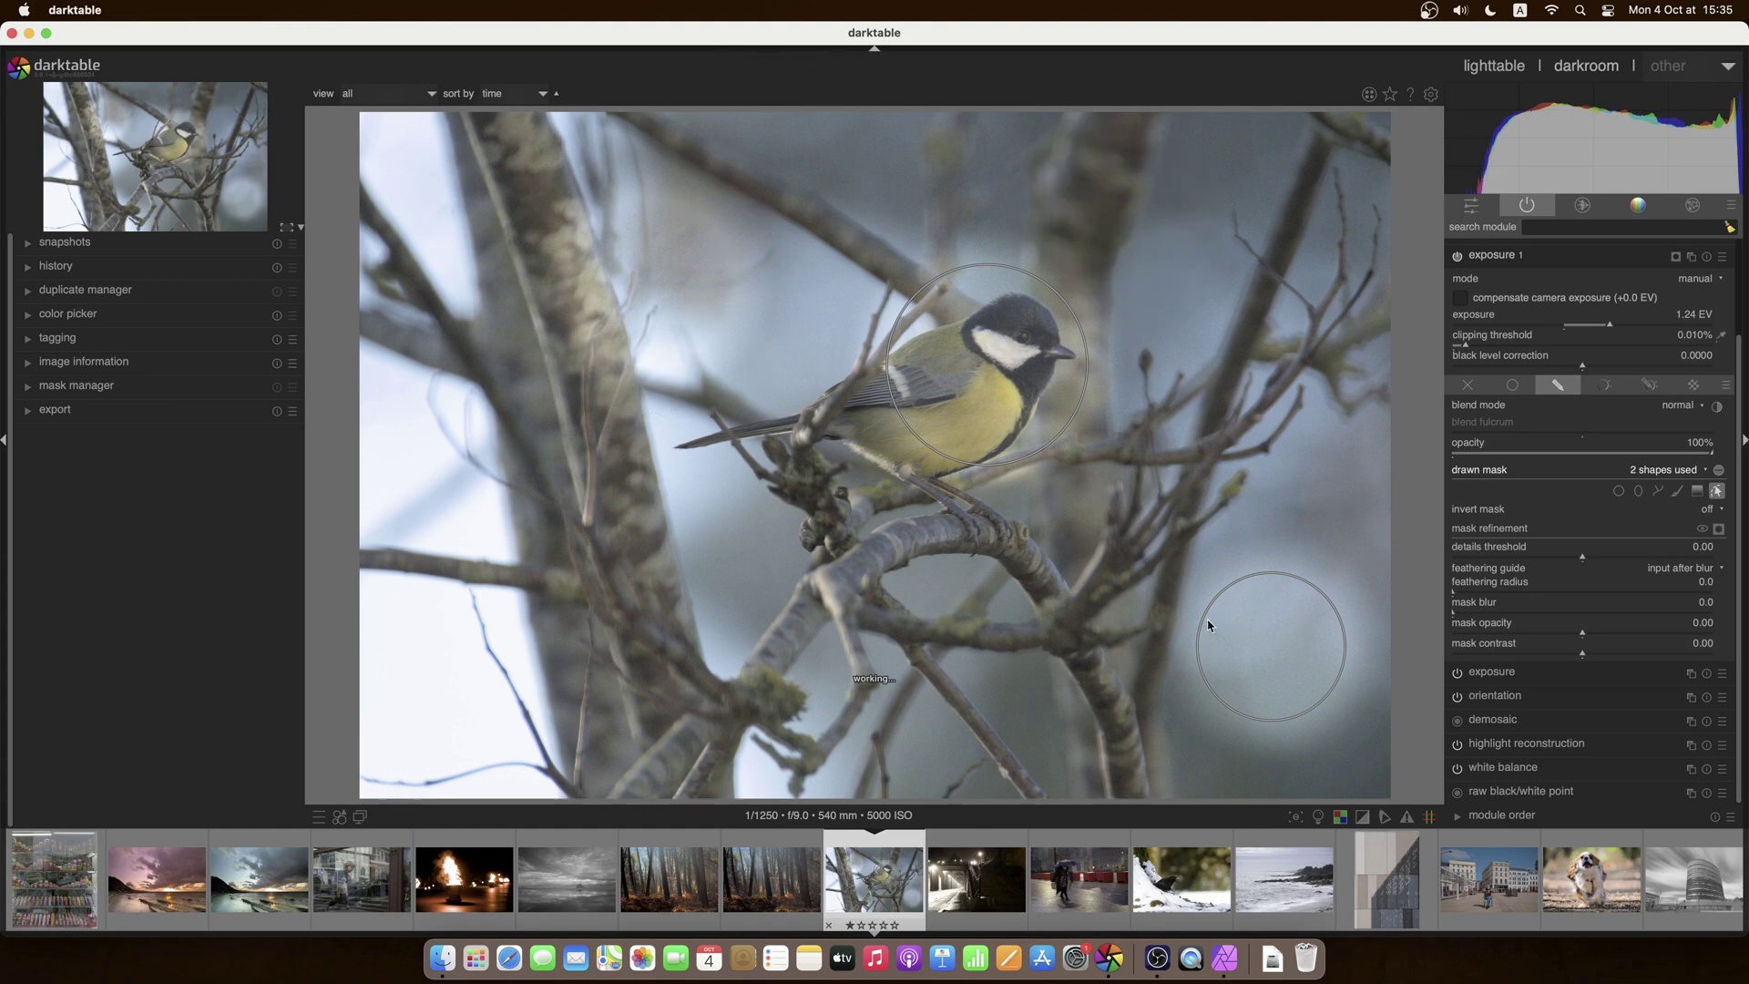
{"action": "right_click", "coordinate": [1269, 646]}
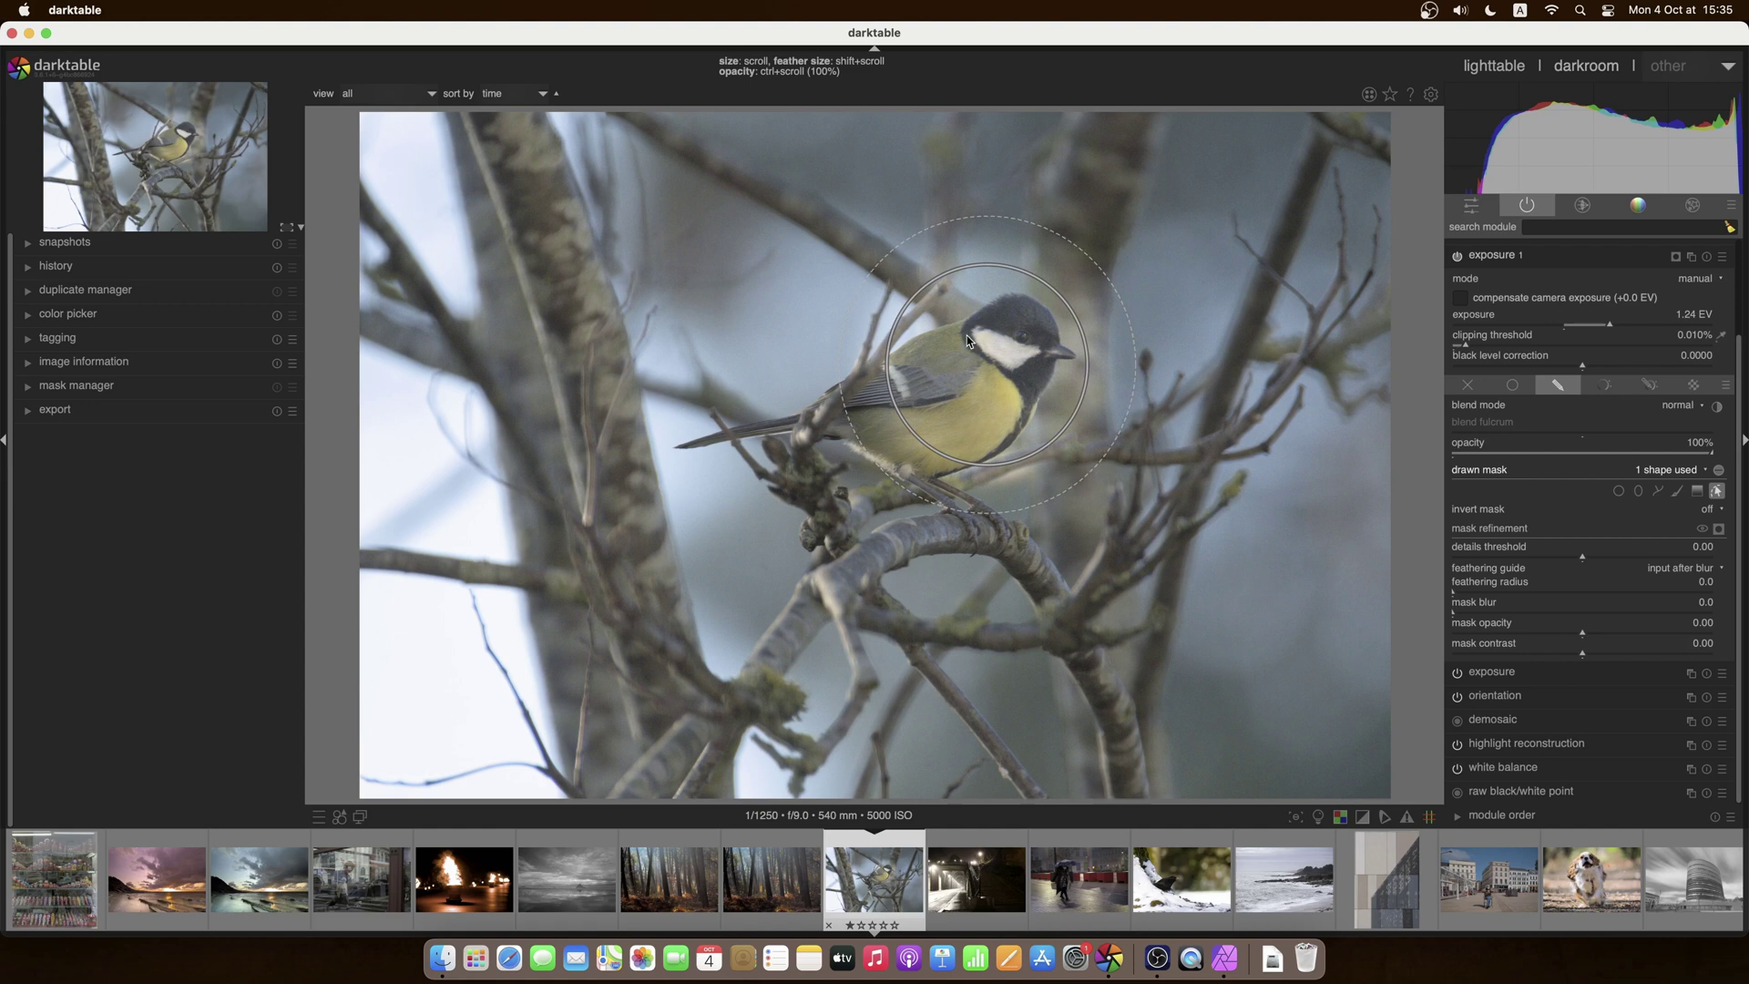
{"action": "scroll", "coordinate": [973, 371], "scroll_direction": "up", "scroll_amount": 3}
{"action": "scroll", "coordinate": [973, 371], "scroll_direction": "up", "scroll_amount": 1}
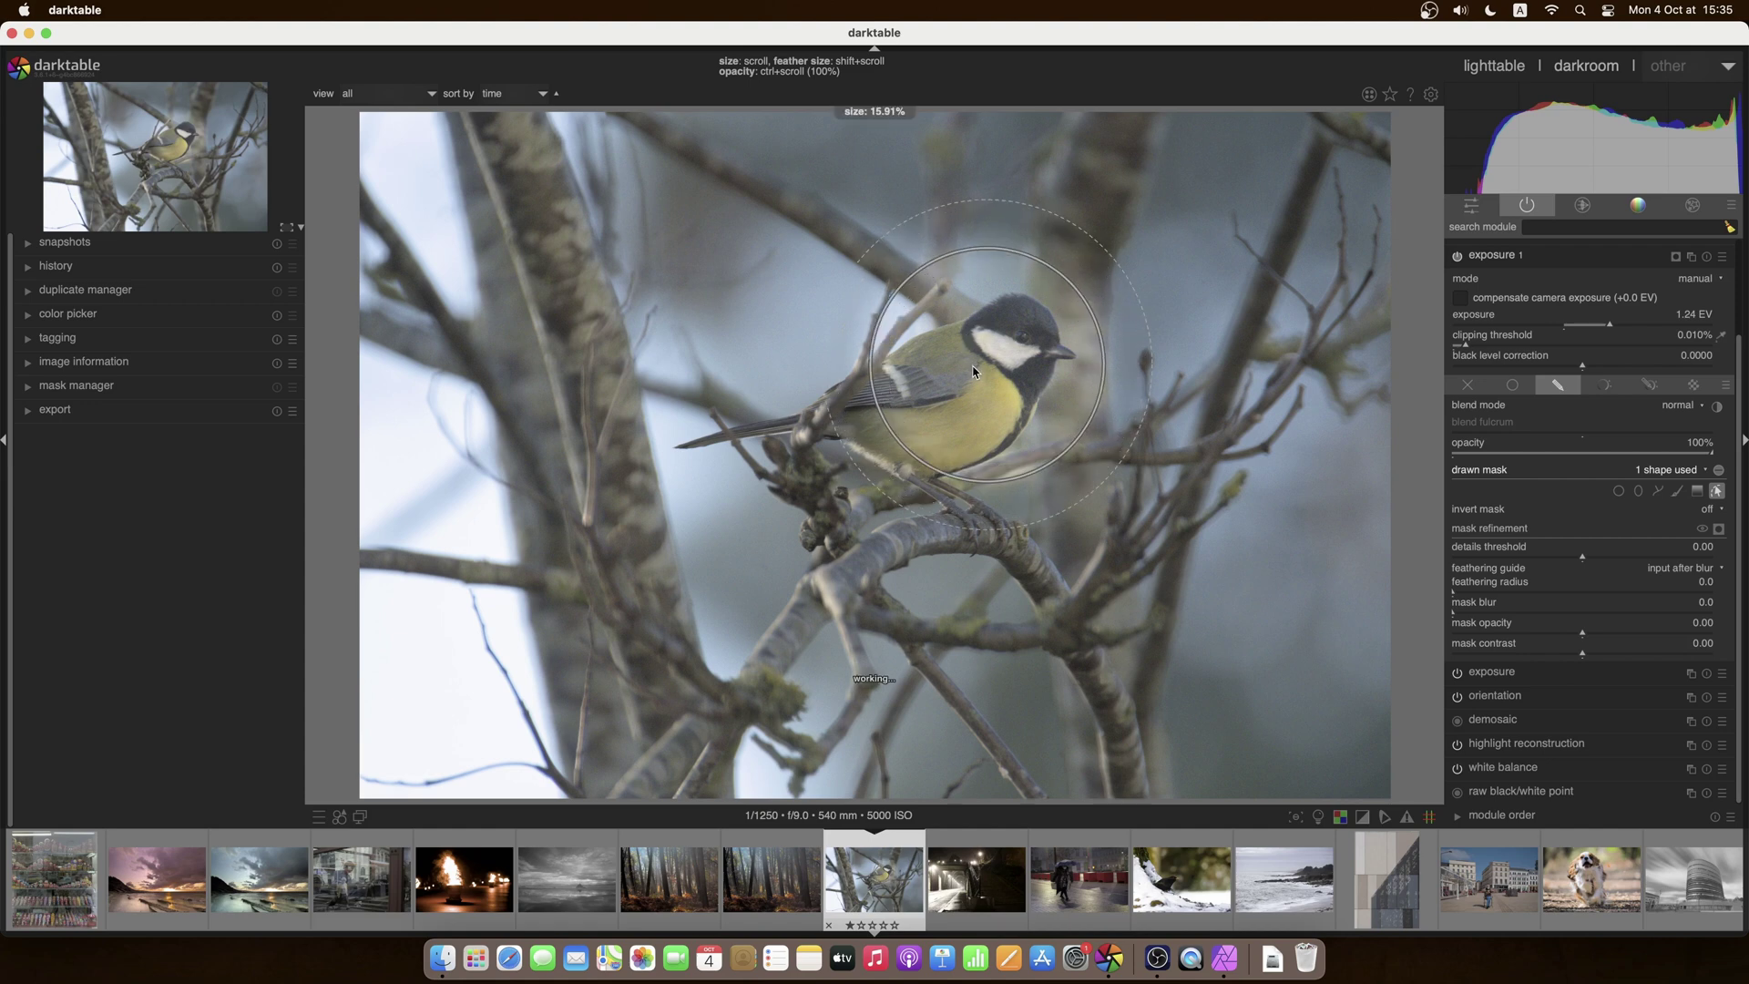
{"action": "scroll", "coordinate": [973, 372], "scroll_direction": "up", "scroll_amount": 5}
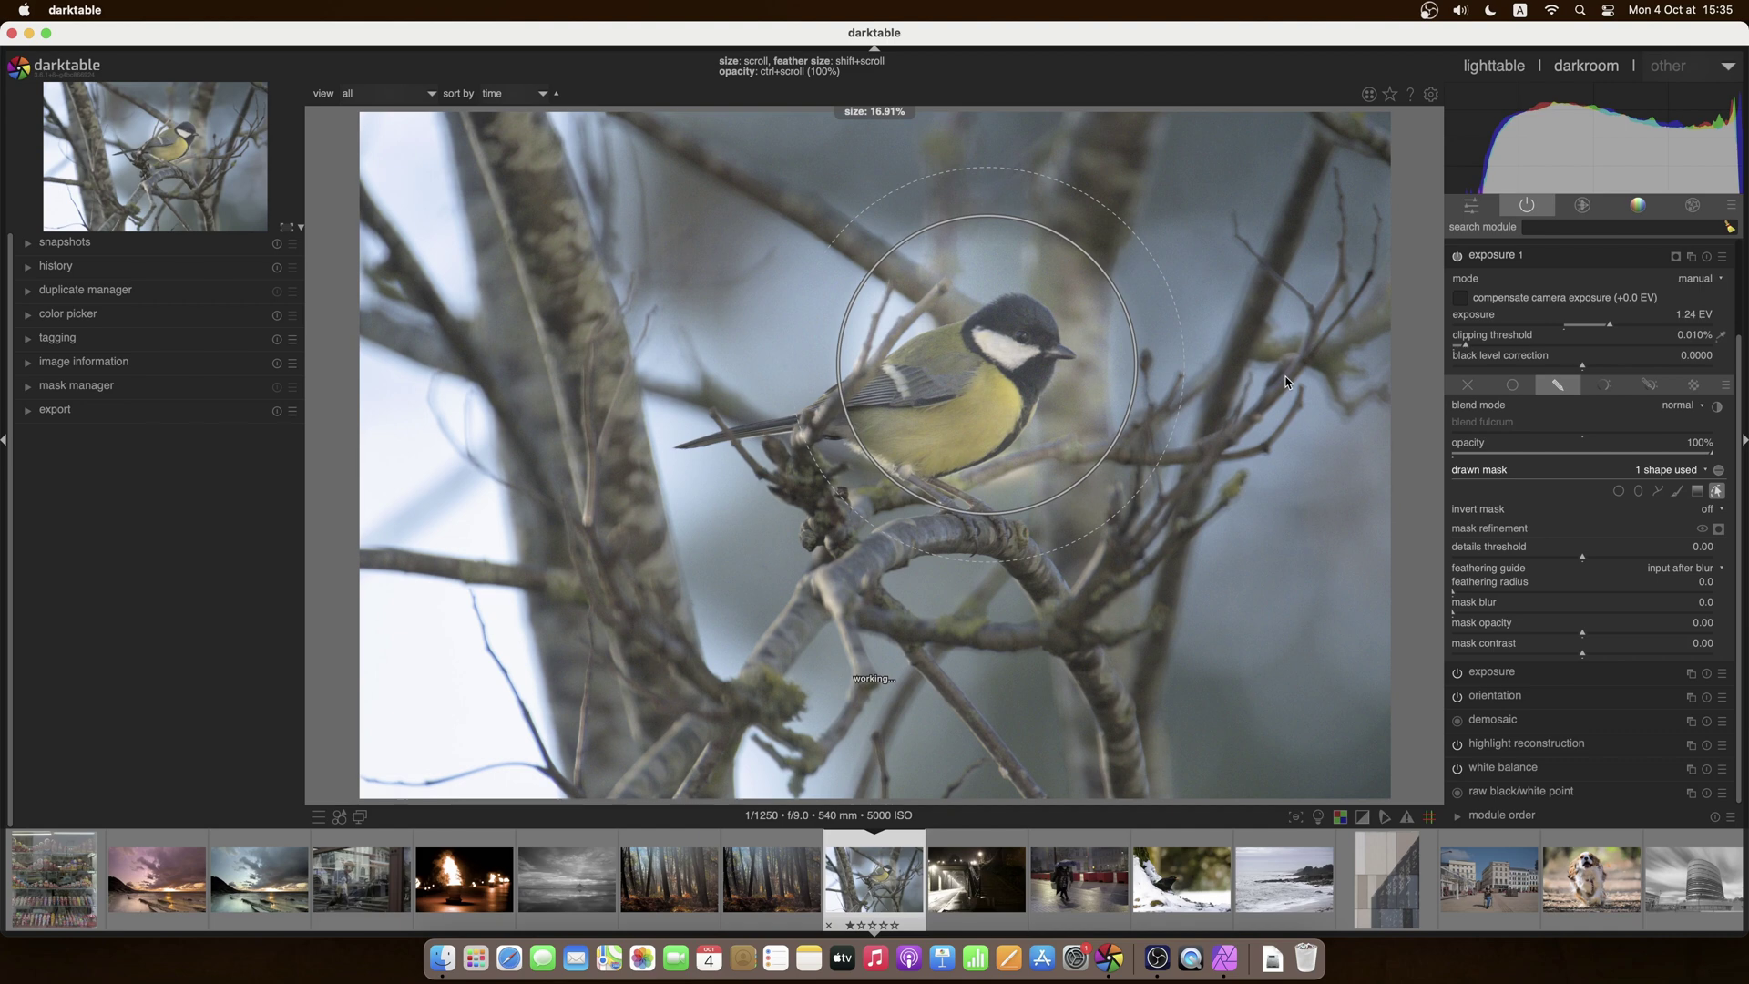
{"action": "left_click", "coordinate": [1668, 325]}
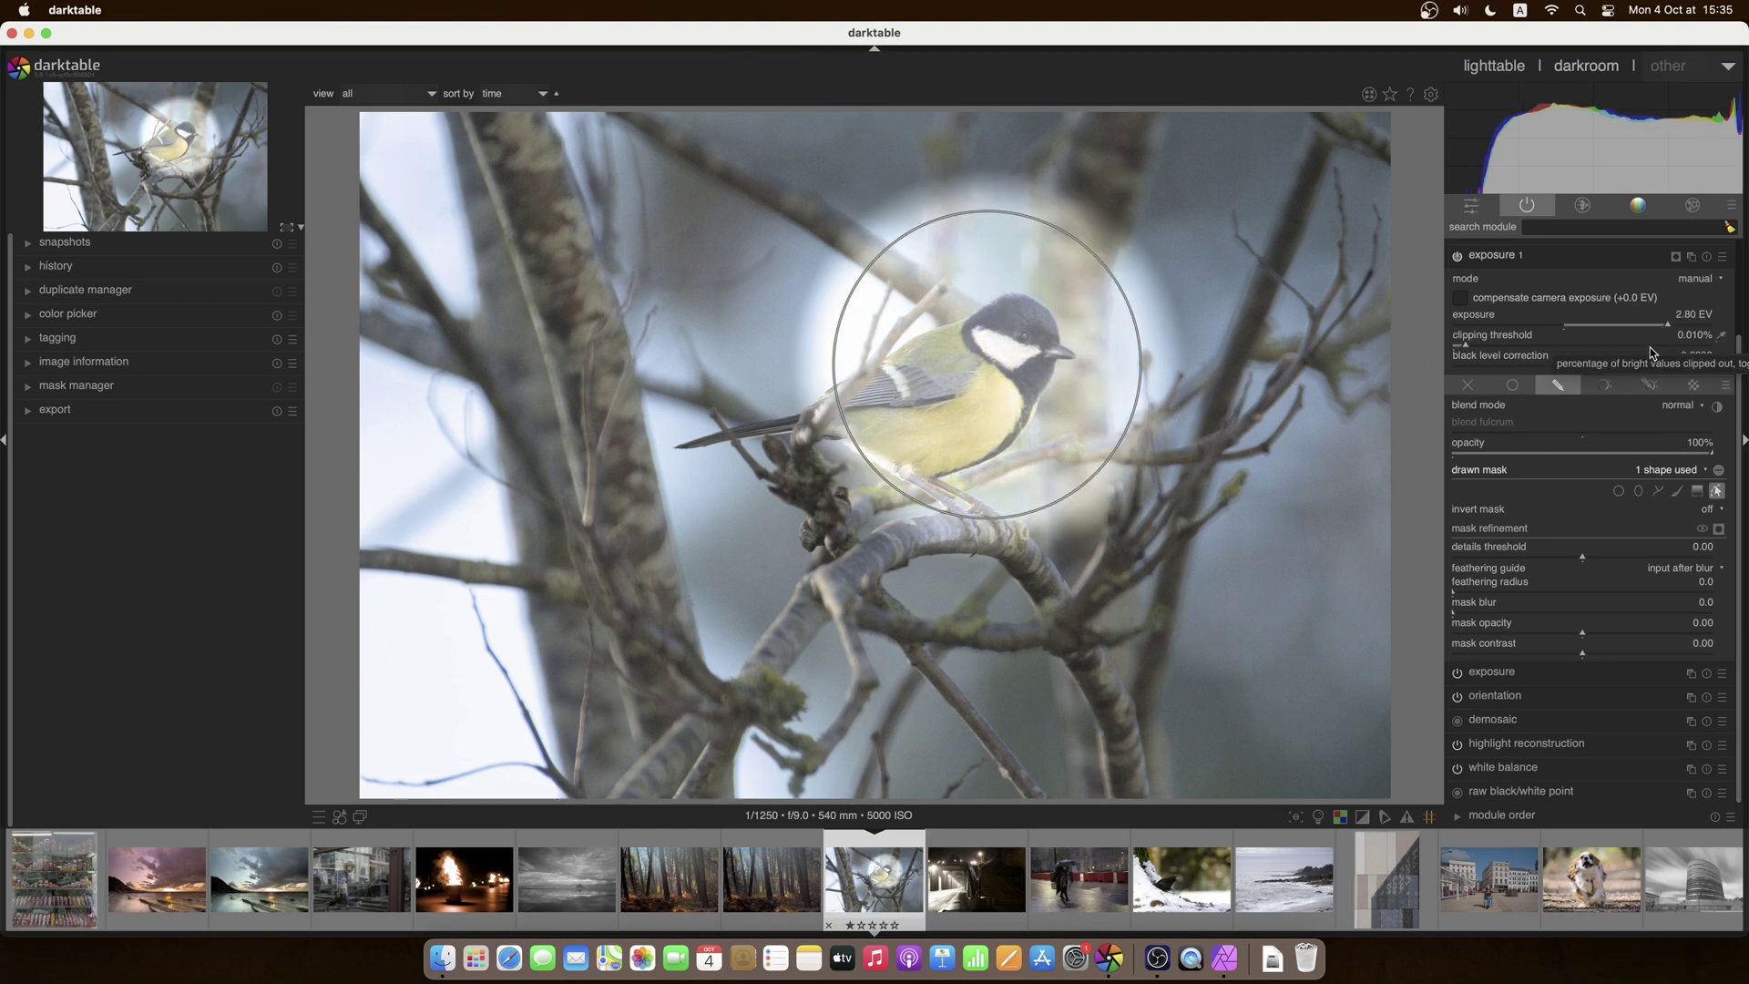
{"action": "left_click", "coordinate": [1498, 257]}
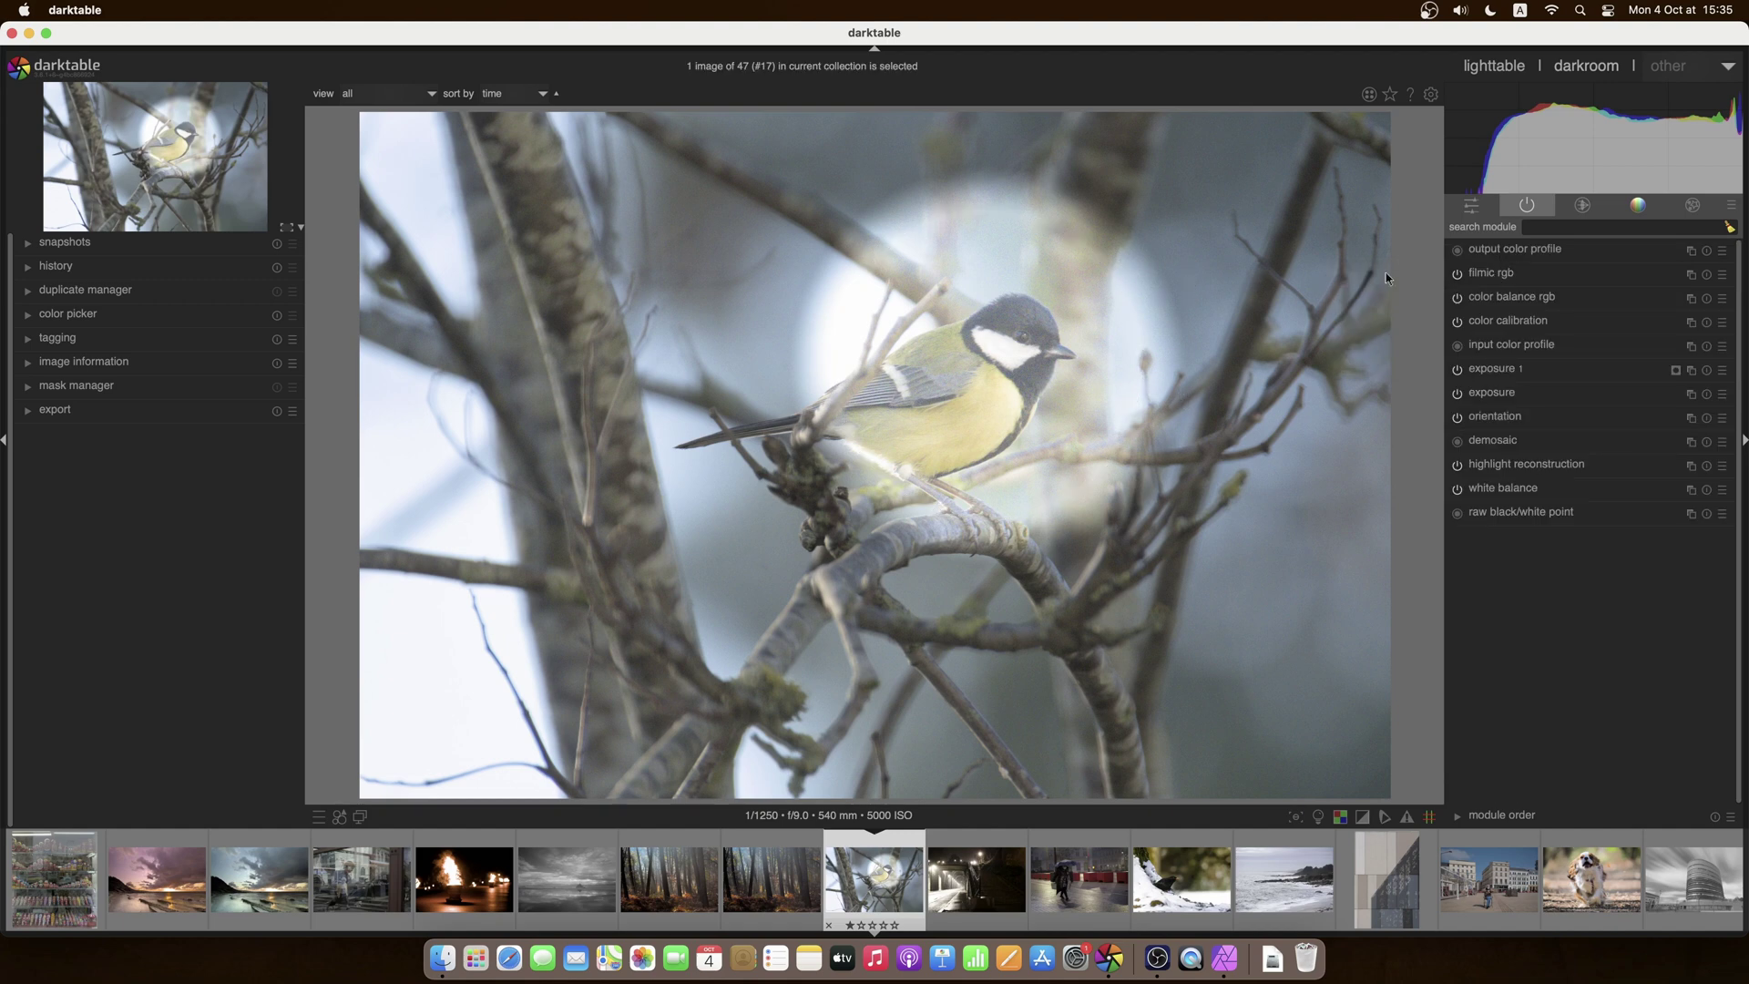
Step: Switch the module groups to the 'workflow: scene-referred' preset
{"action": "left_click", "coordinate": [1694, 208]}
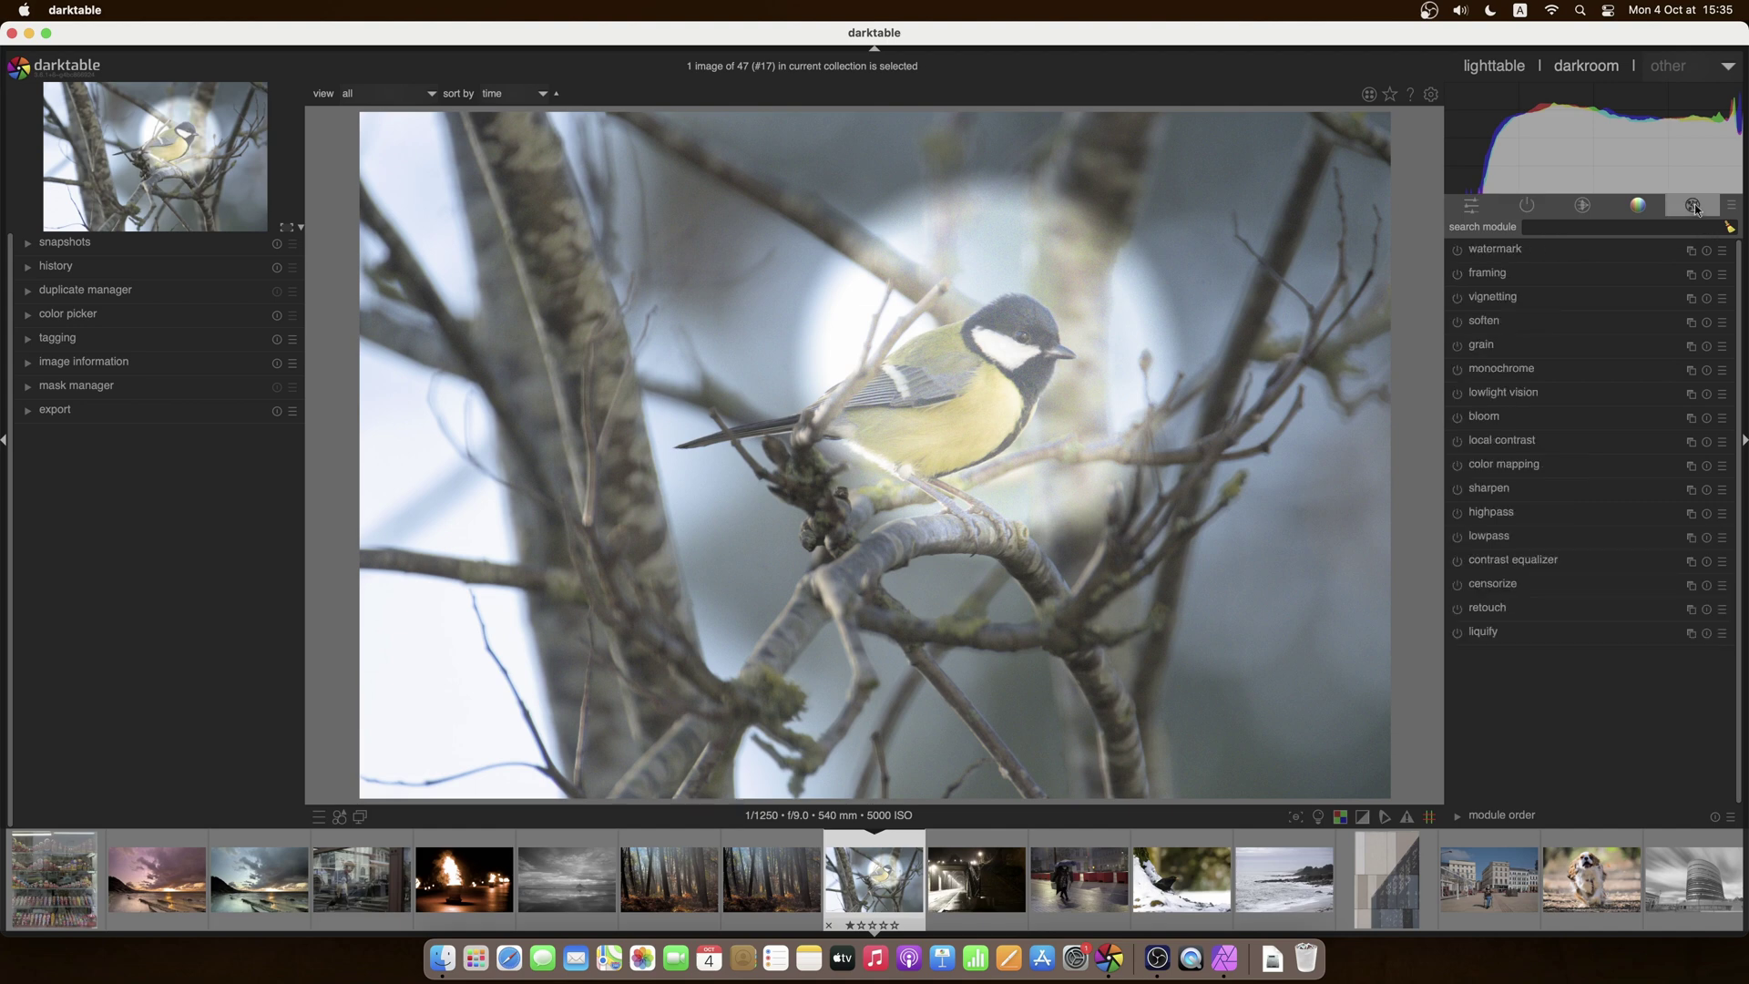
{"action": "left_click", "coordinate": [1730, 205]}
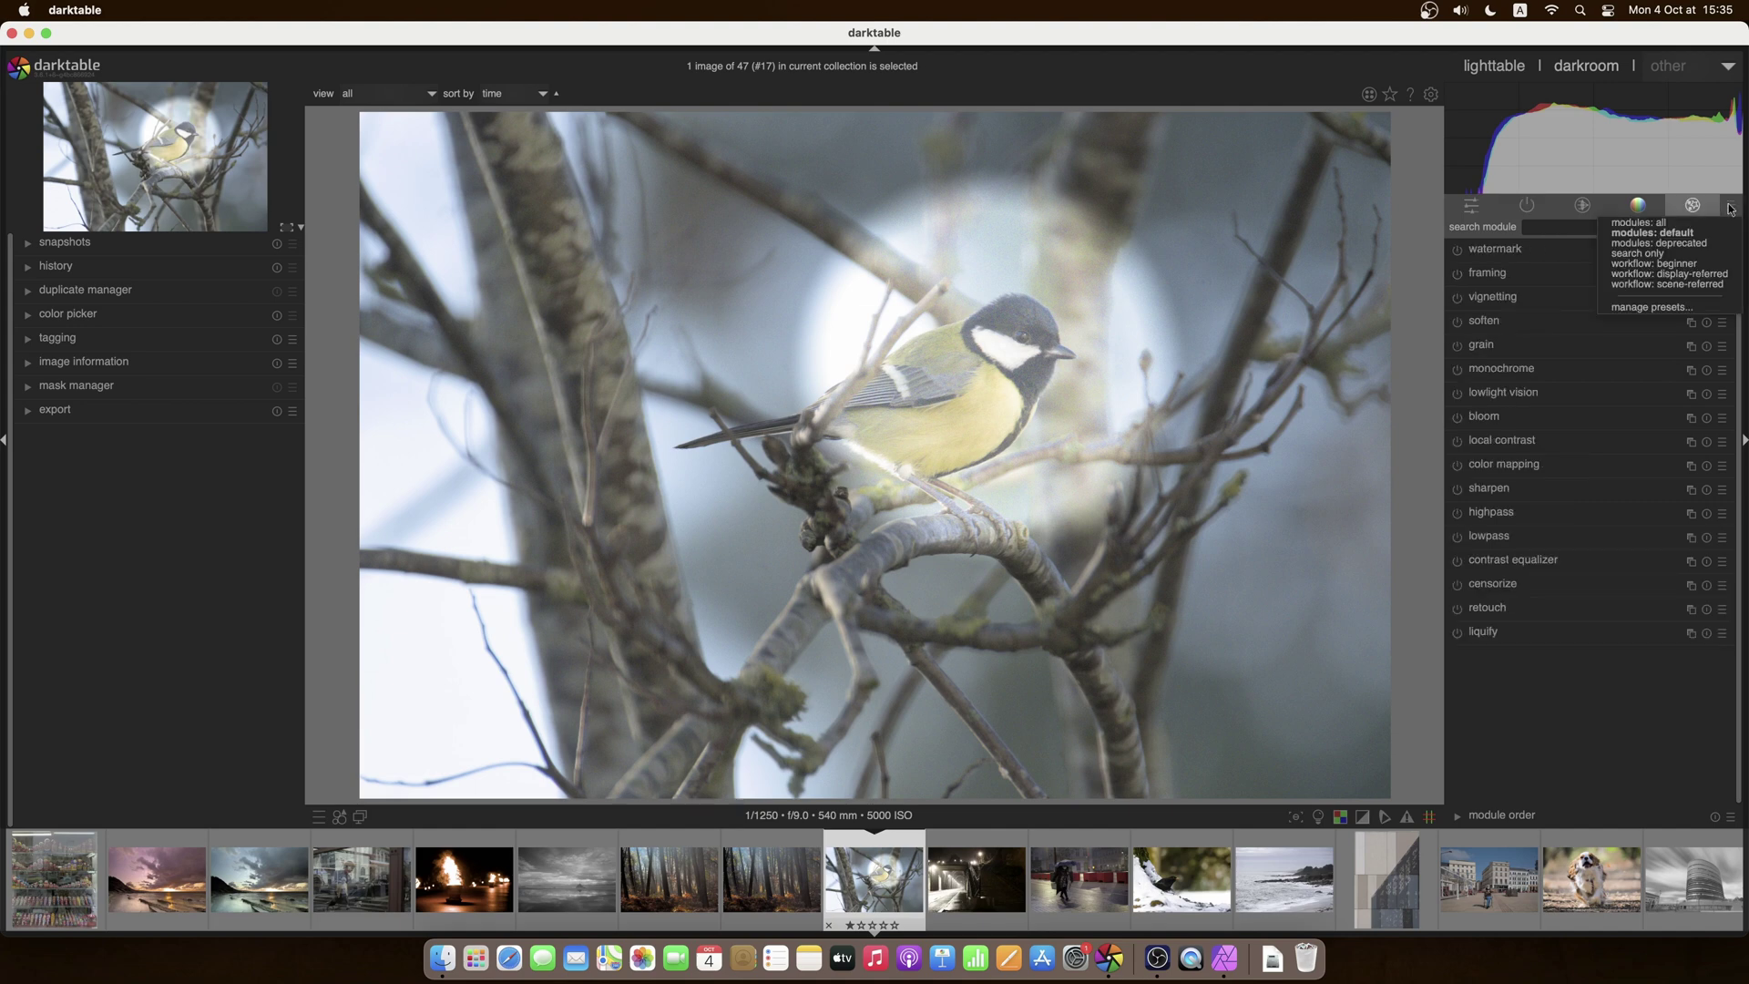
{"action": "left_click", "coordinate": [1699, 285]}
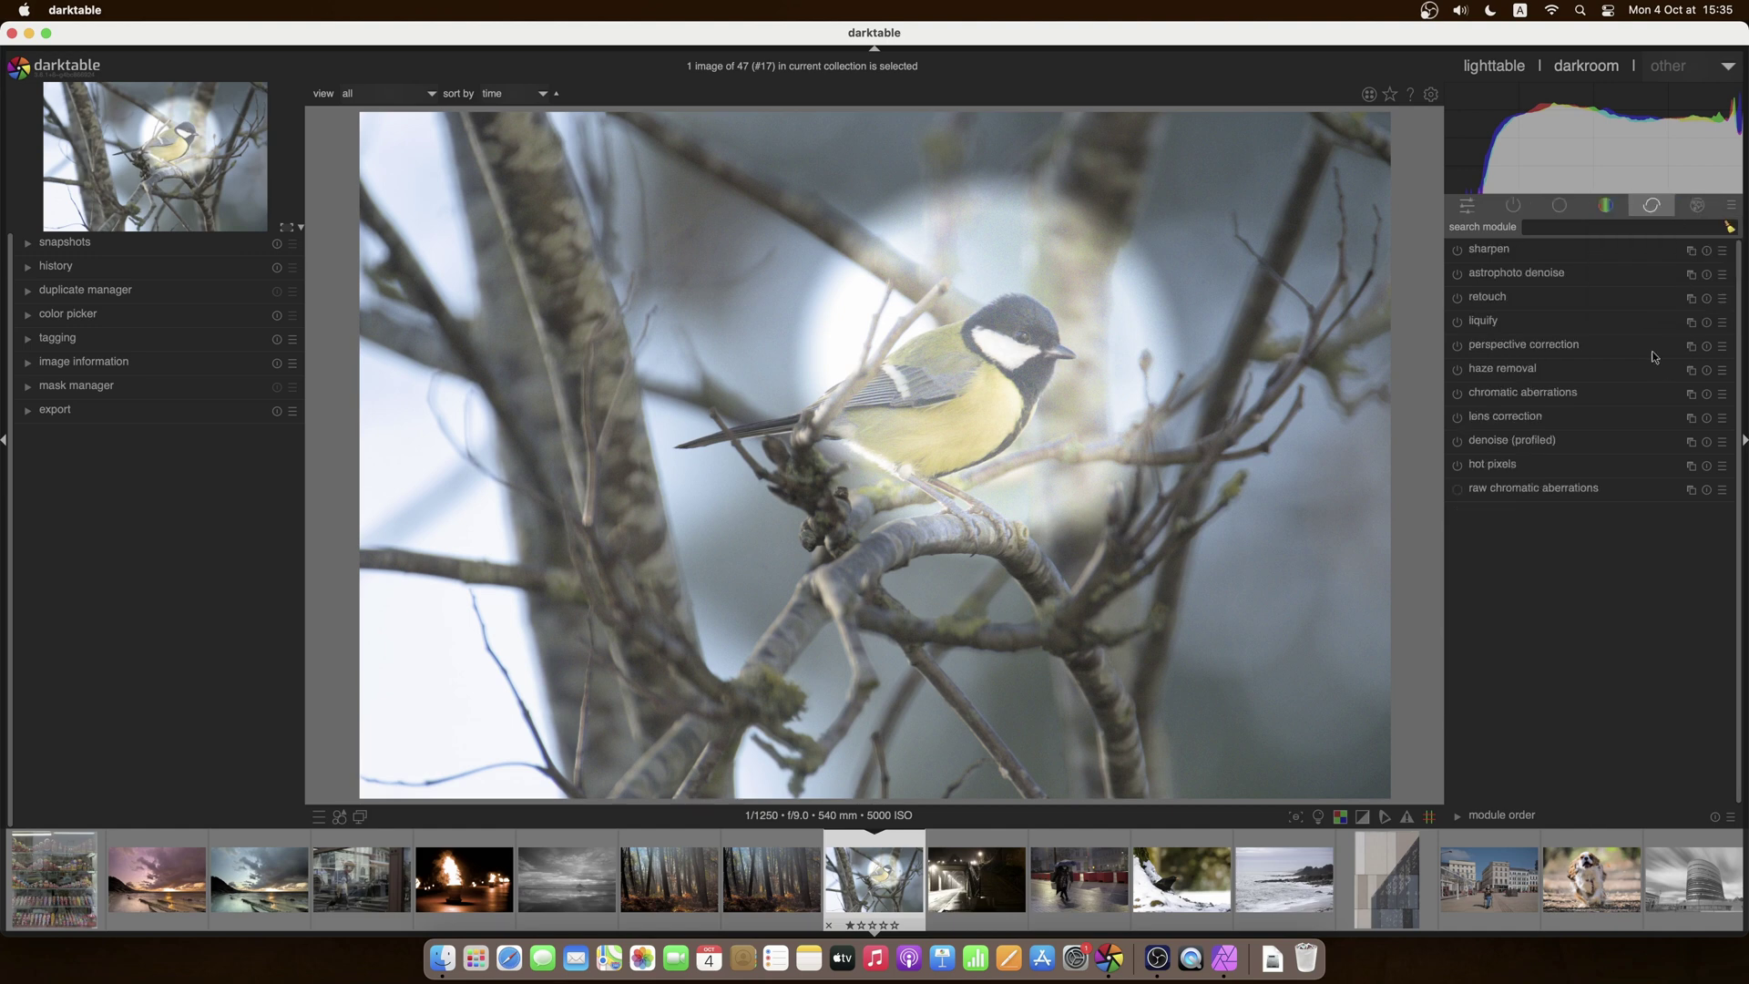
Step: Try a +0.112 shear in perspective correction, then reset the shear to zero
{"action": "left_click", "coordinate": [1551, 348]}
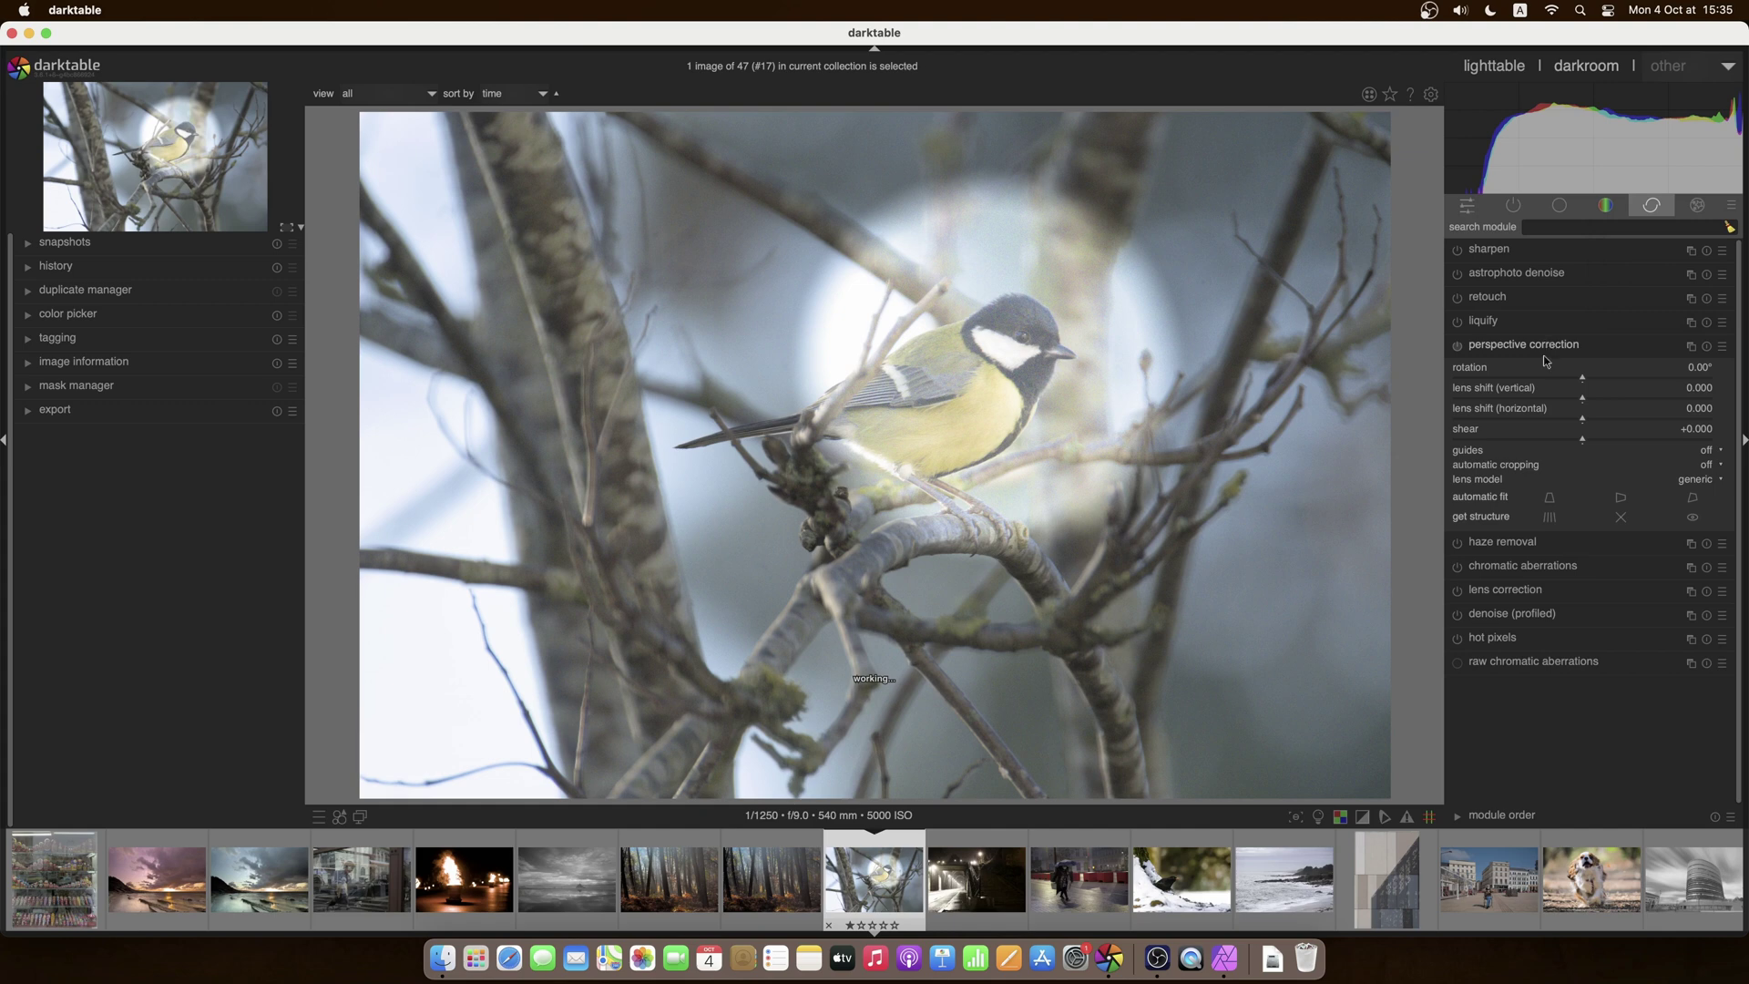
{"action": "left_click", "coordinate": [1655, 441]}
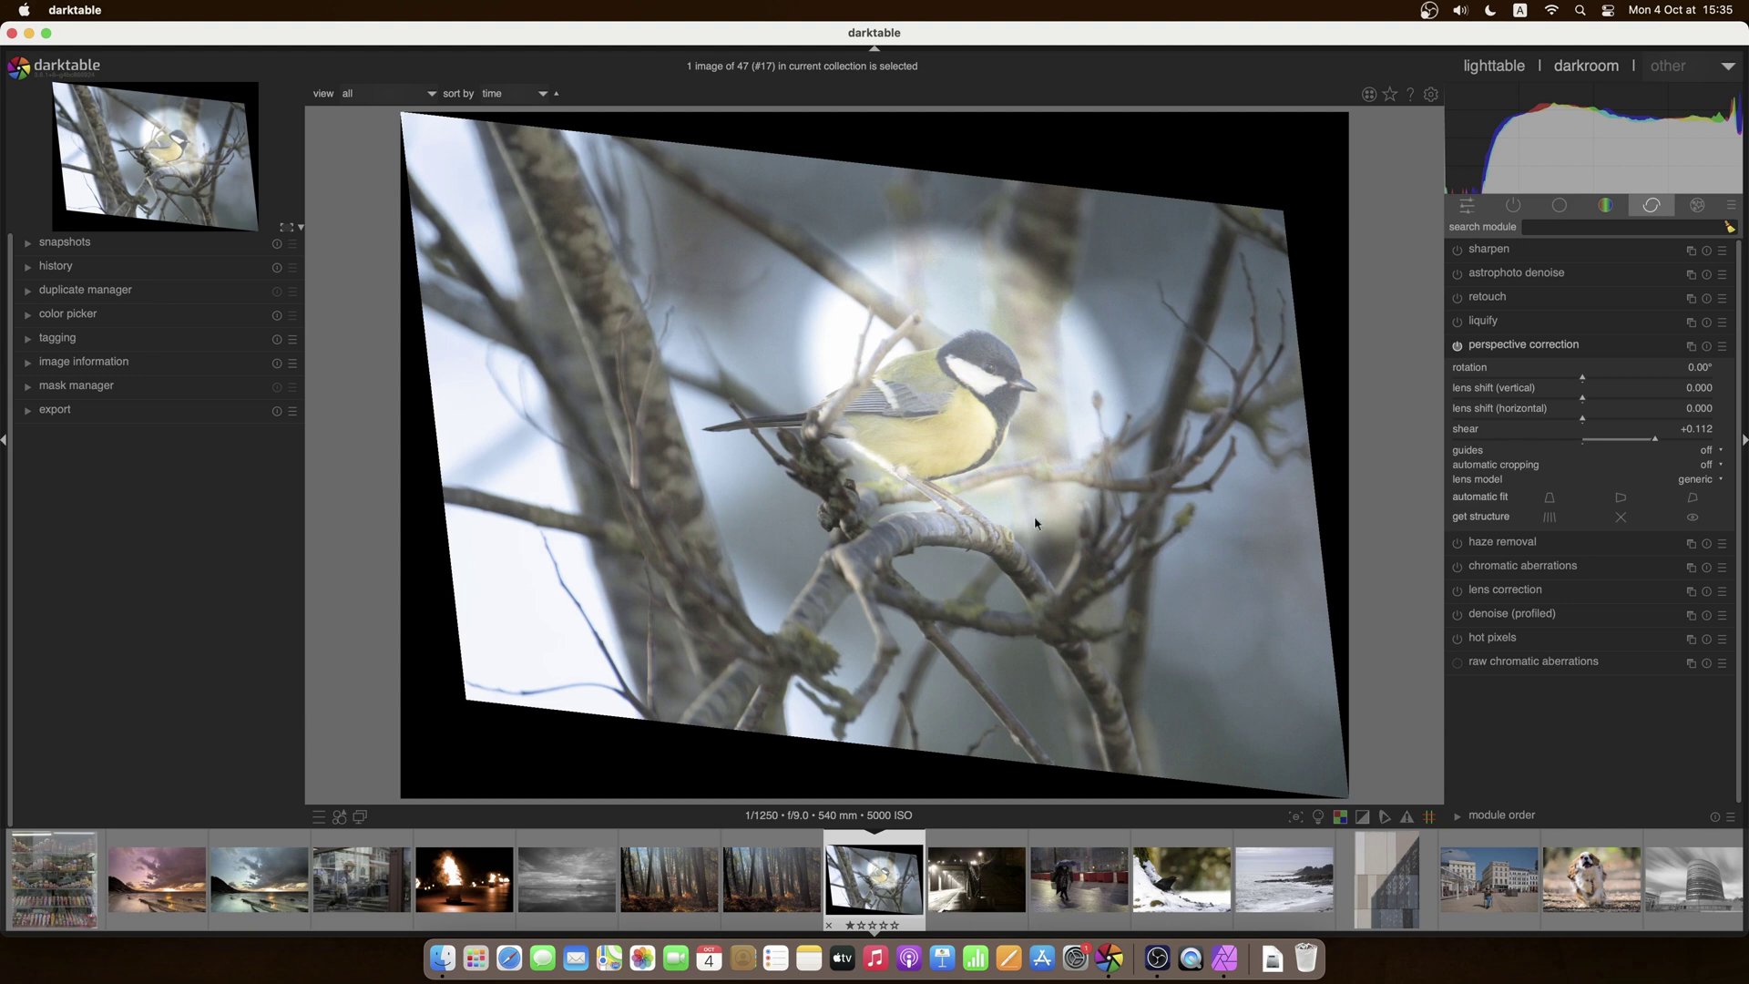
{"action": "left_click", "coordinate": [1587, 439]}
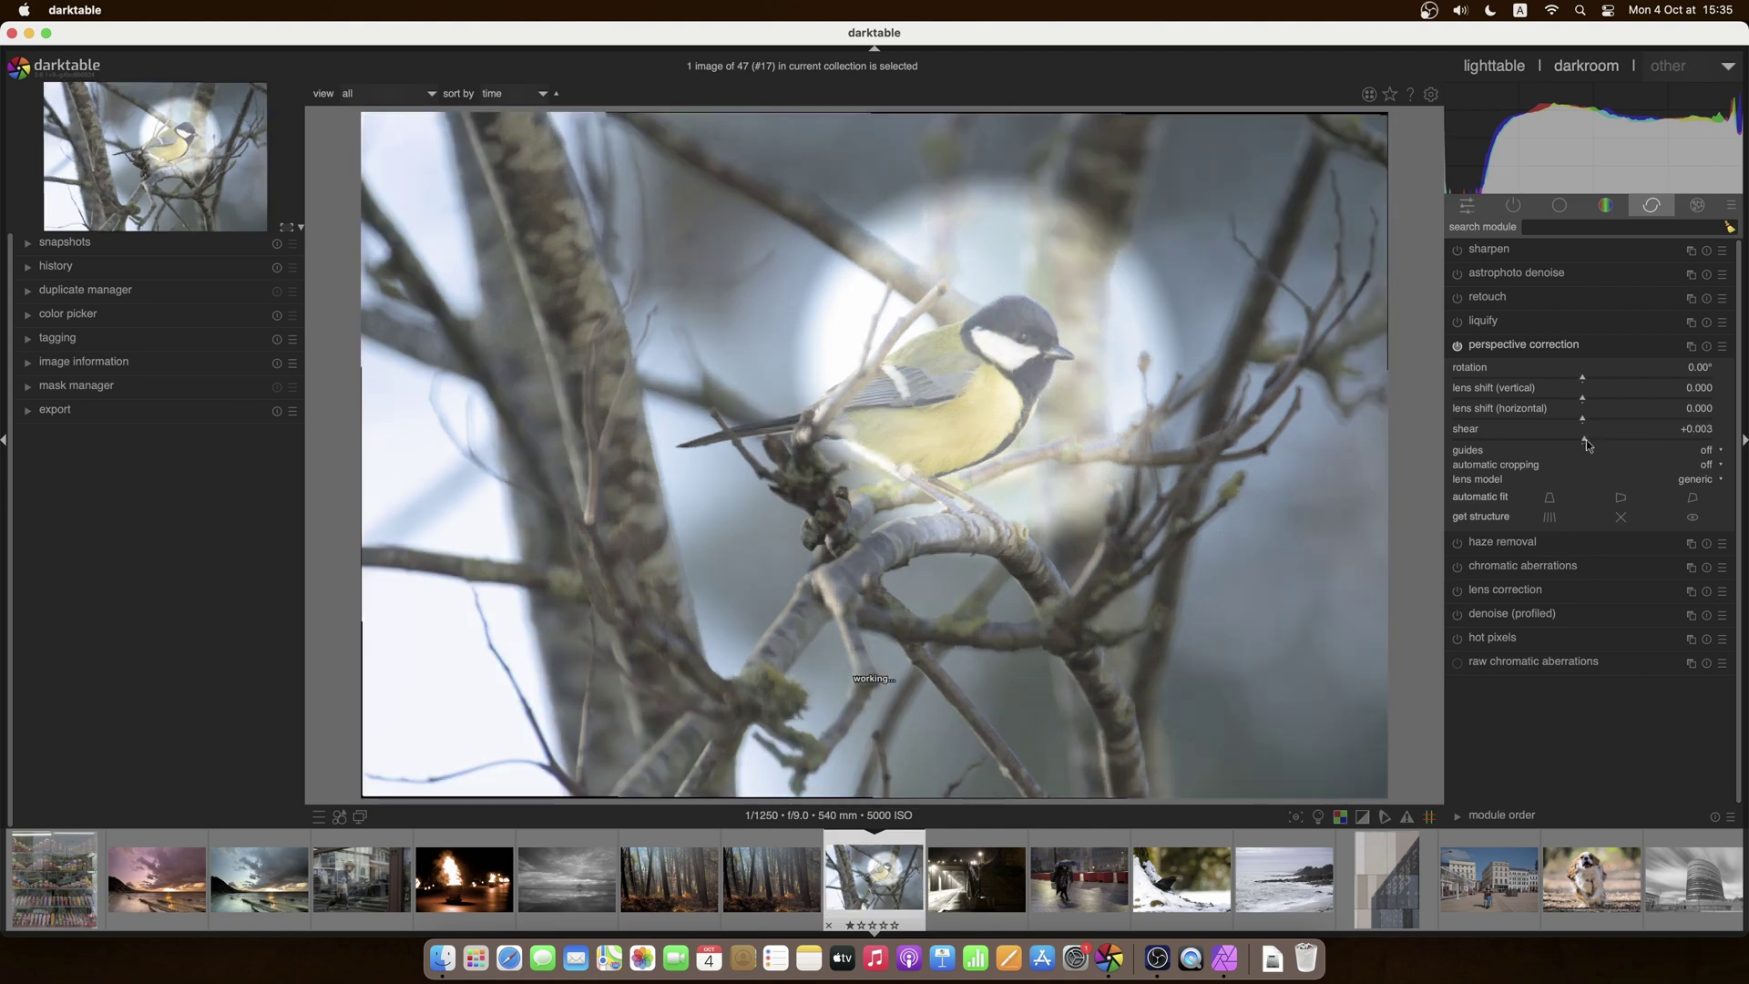
{"action": "double_click", "coordinate": [1587, 439]}
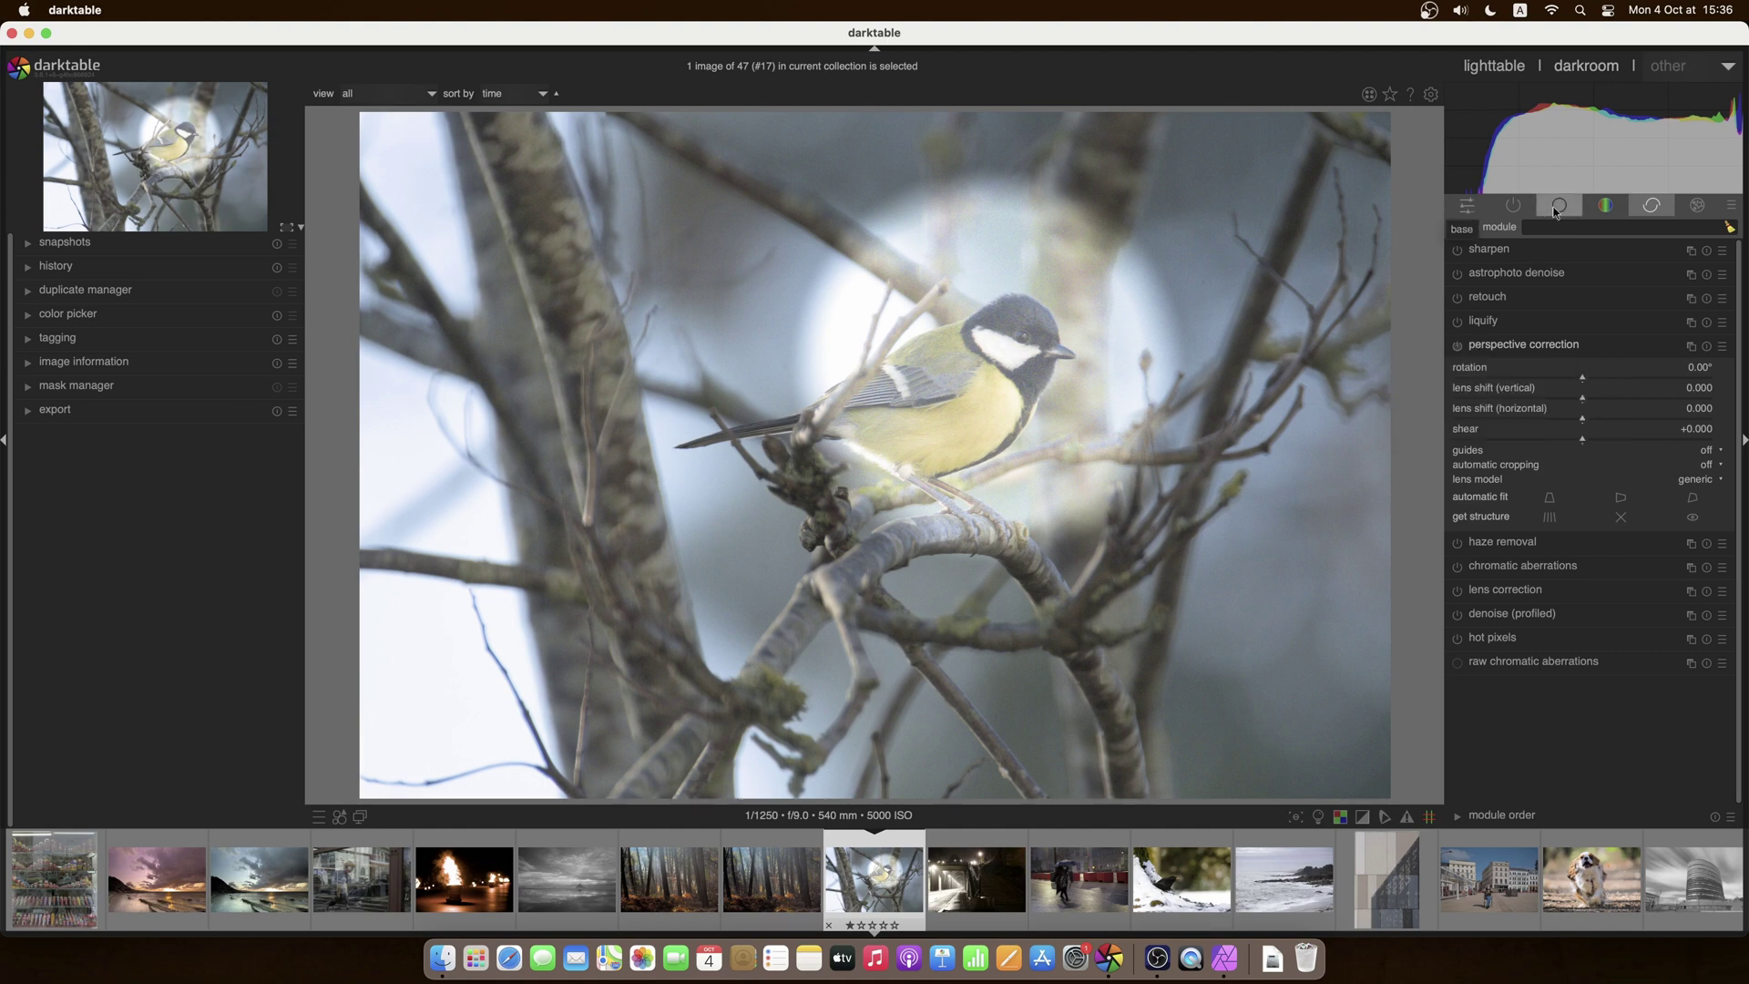
{"action": "left_click", "coordinate": [1523, 206]}
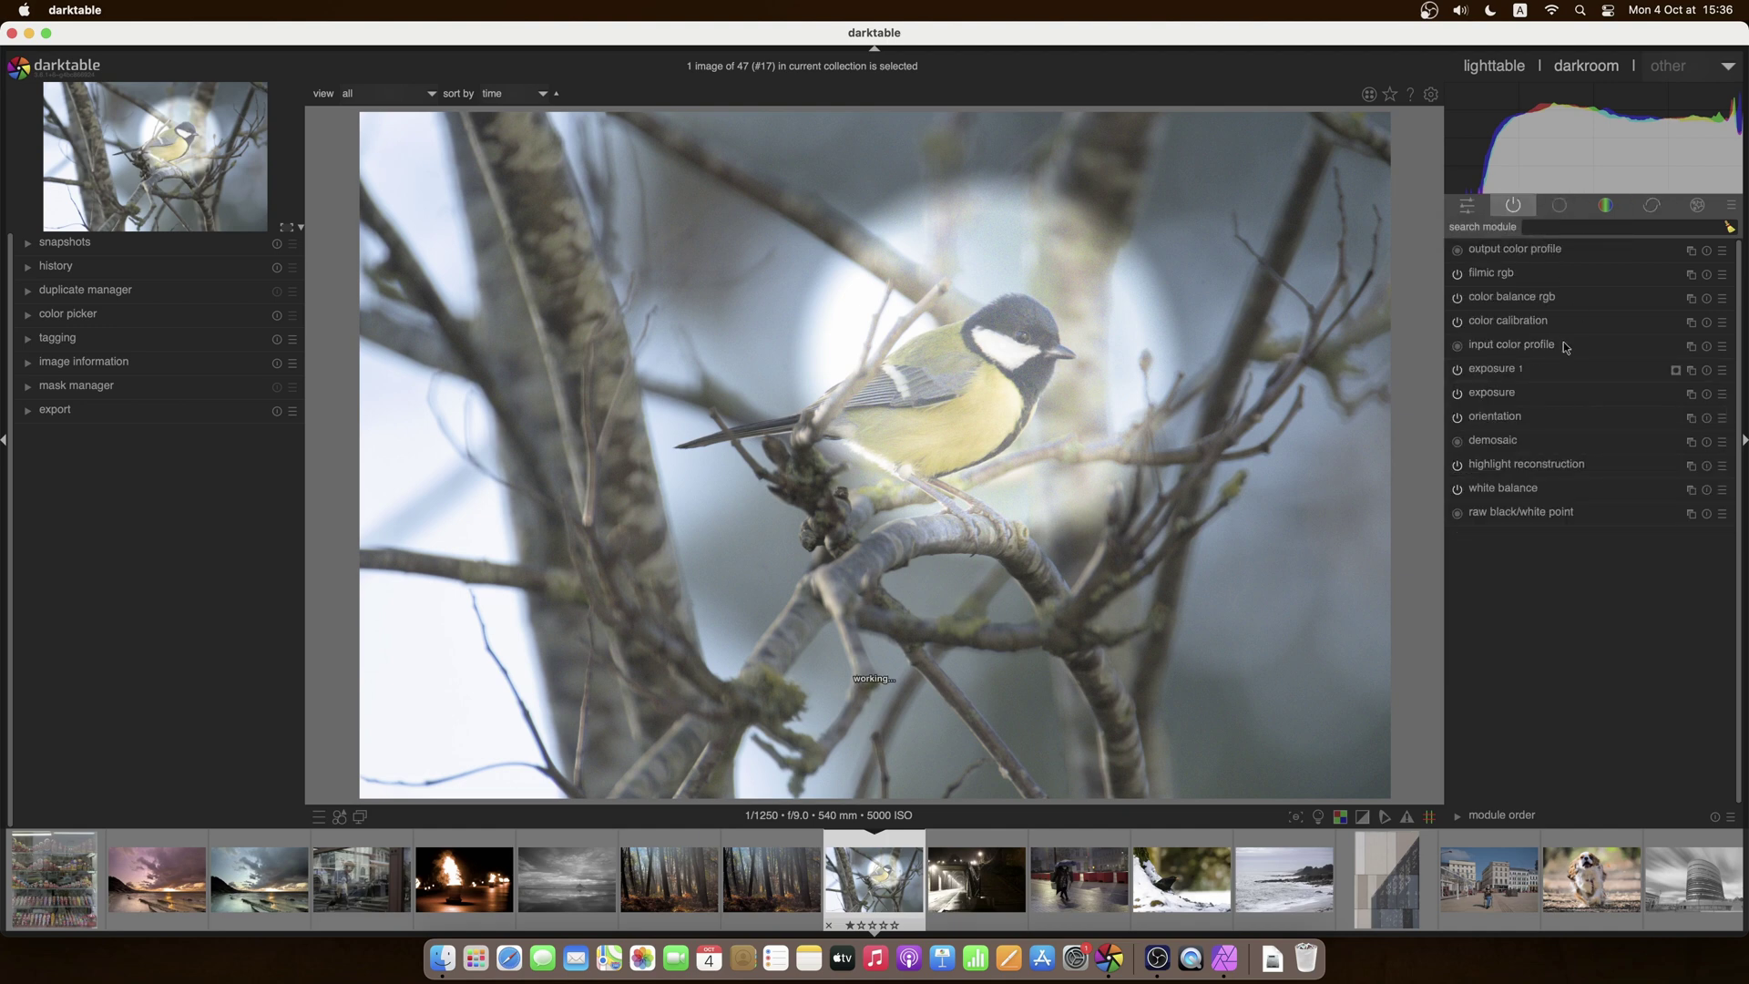
Step: Lower exposure 1 to 1.21 EV and show its circle mask outline on the photo
{"action": "left_click", "coordinate": [1499, 368]}
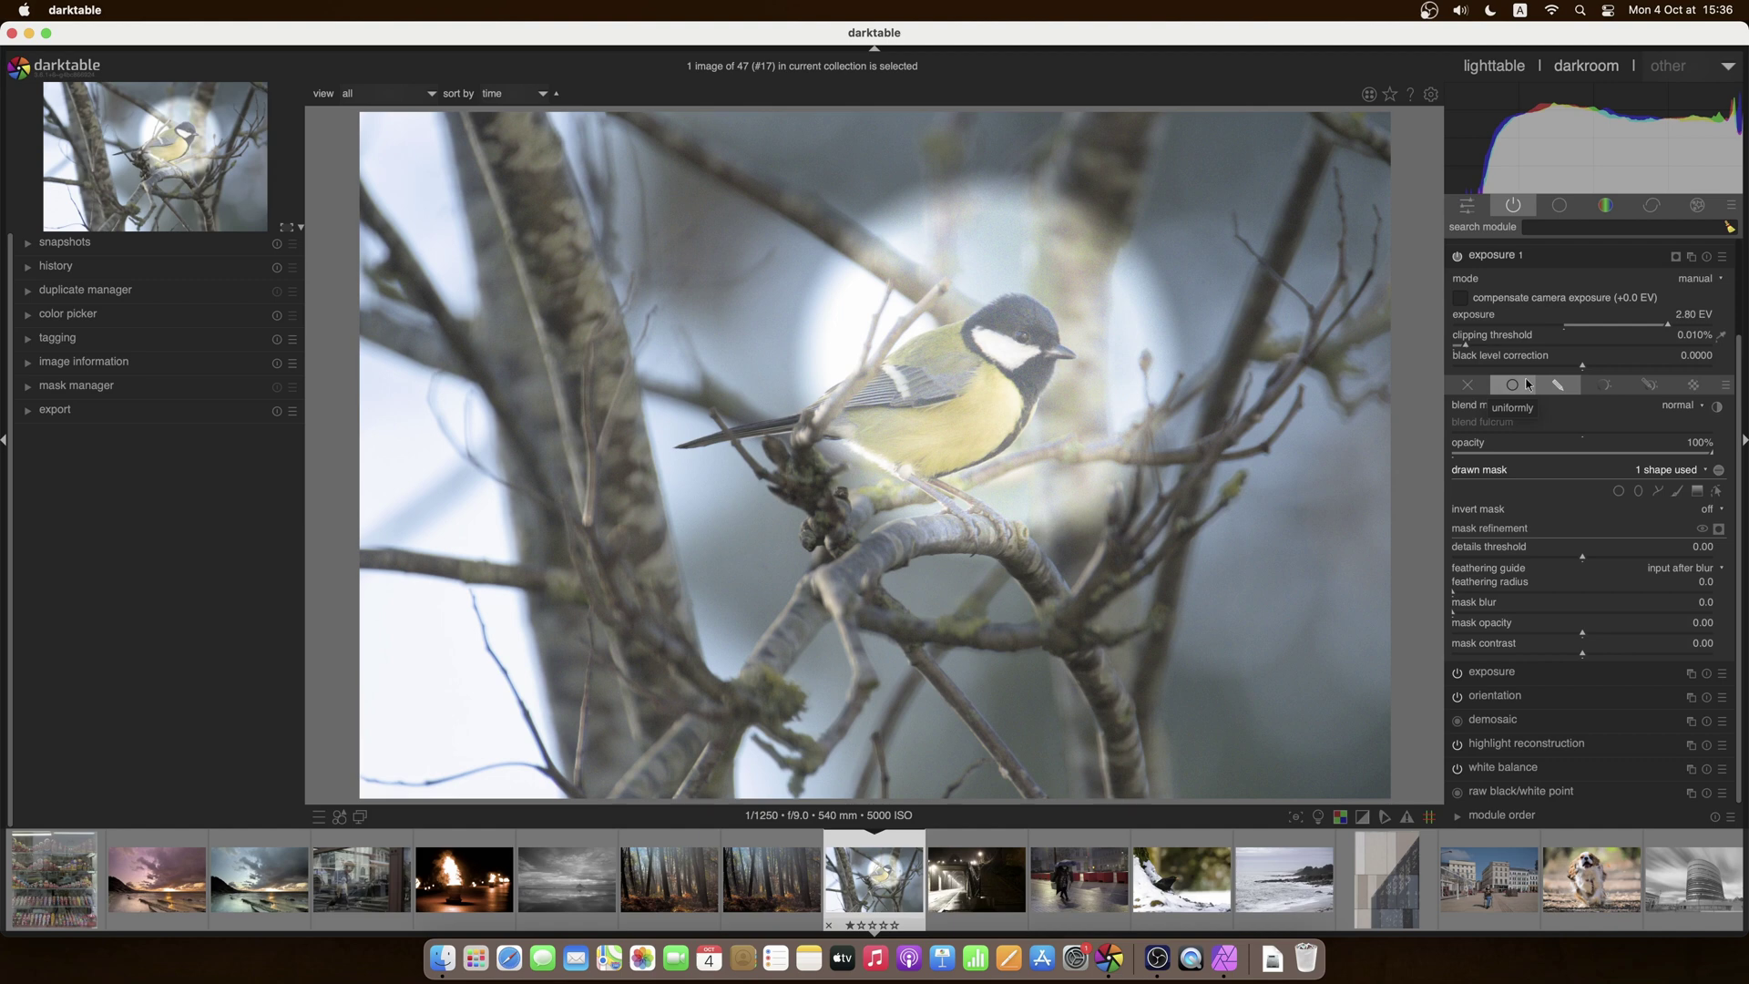
{"action": "left_click", "coordinate": [1610, 326]}
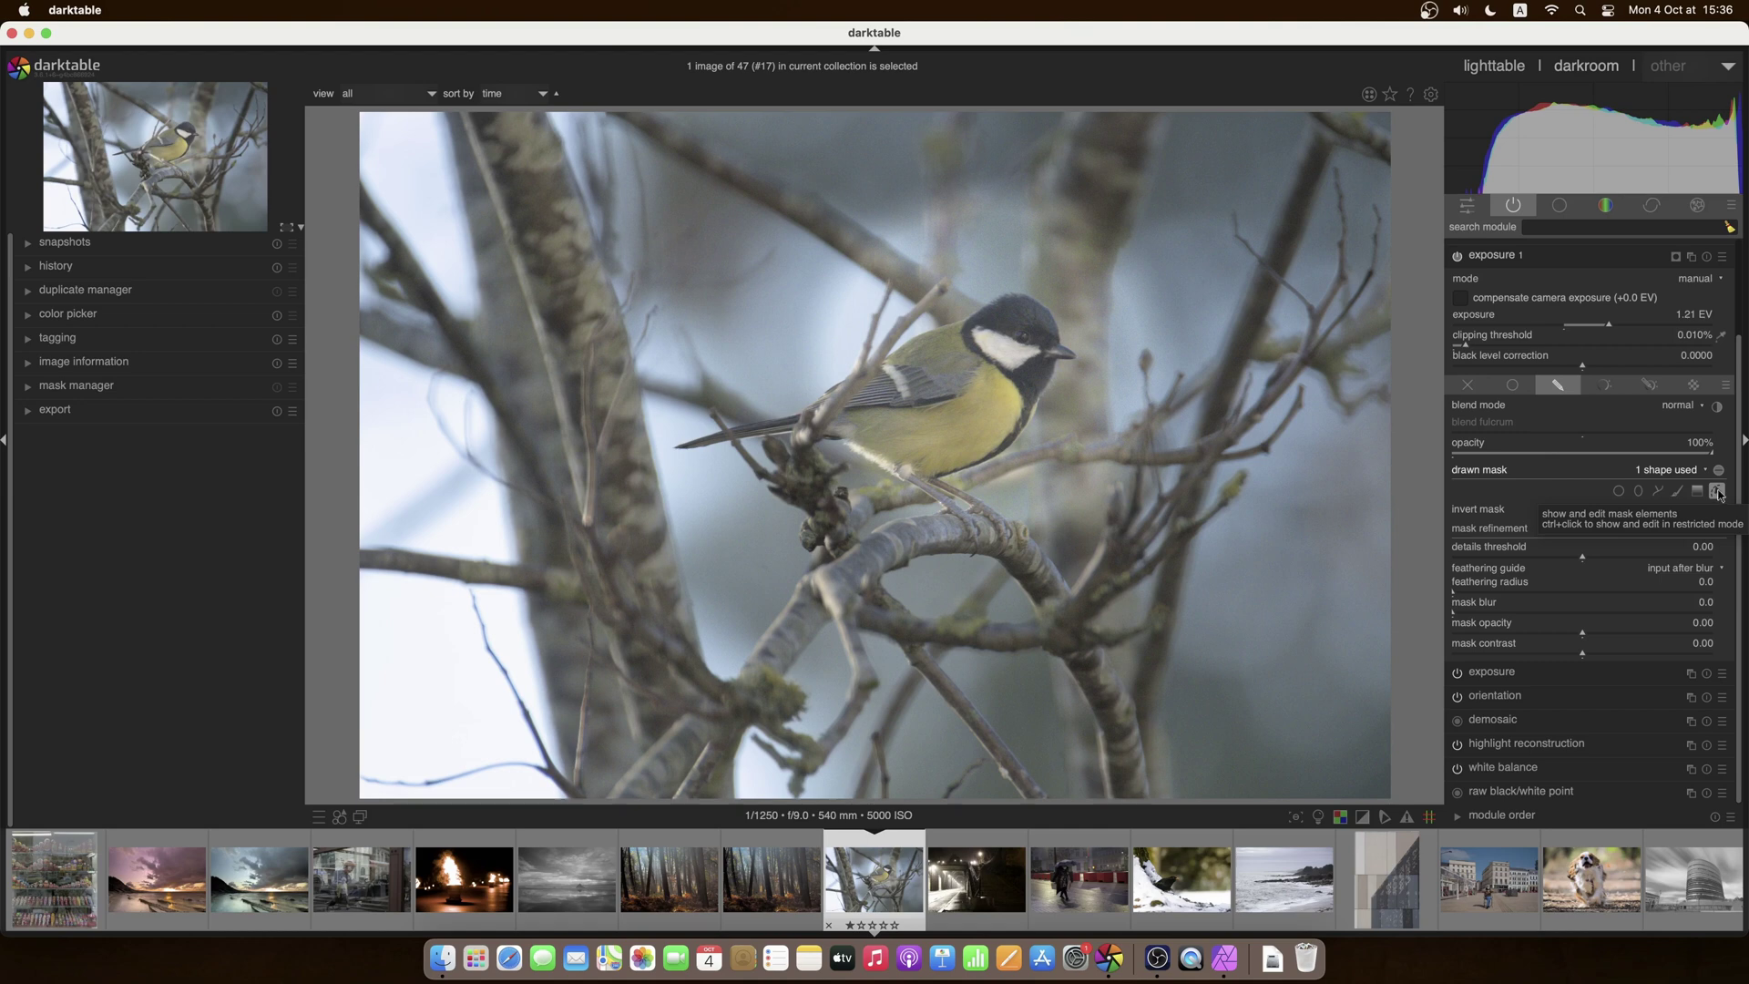
{"action": "left_click", "coordinate": [1718, 492]}
{"action": "left_click", "coordinate": [1717, 492]}
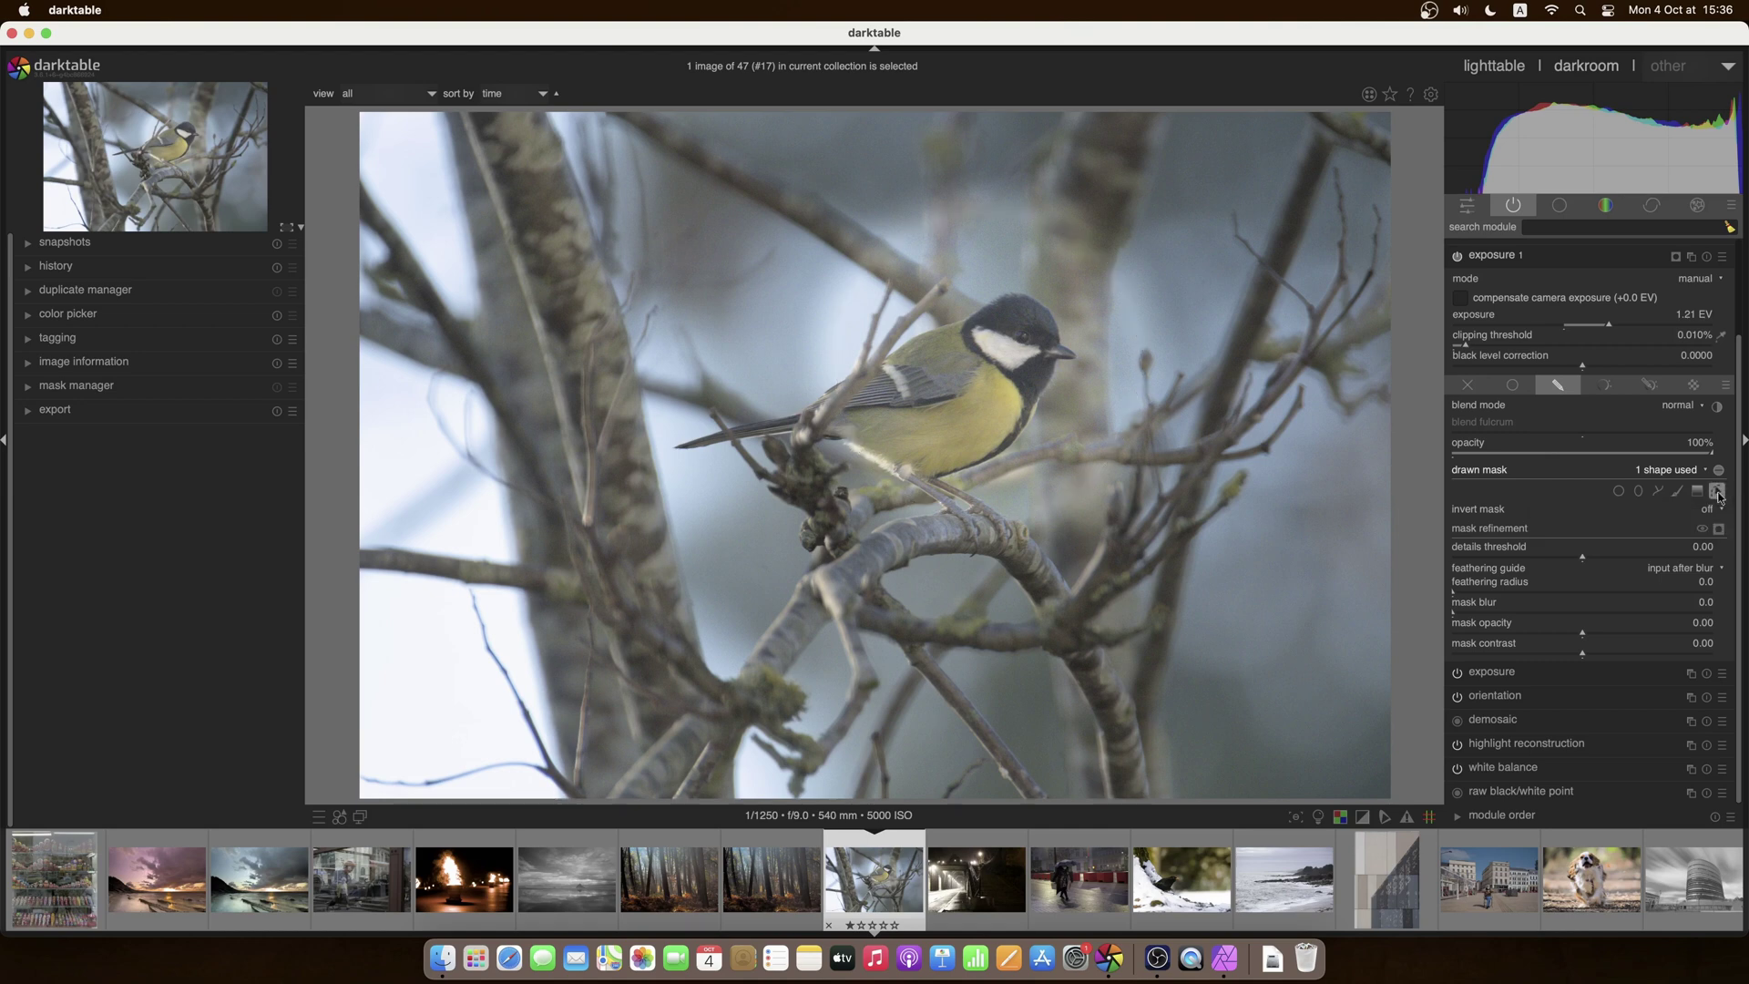
{"action": "left_click", "coordinate": [1718, 492]}
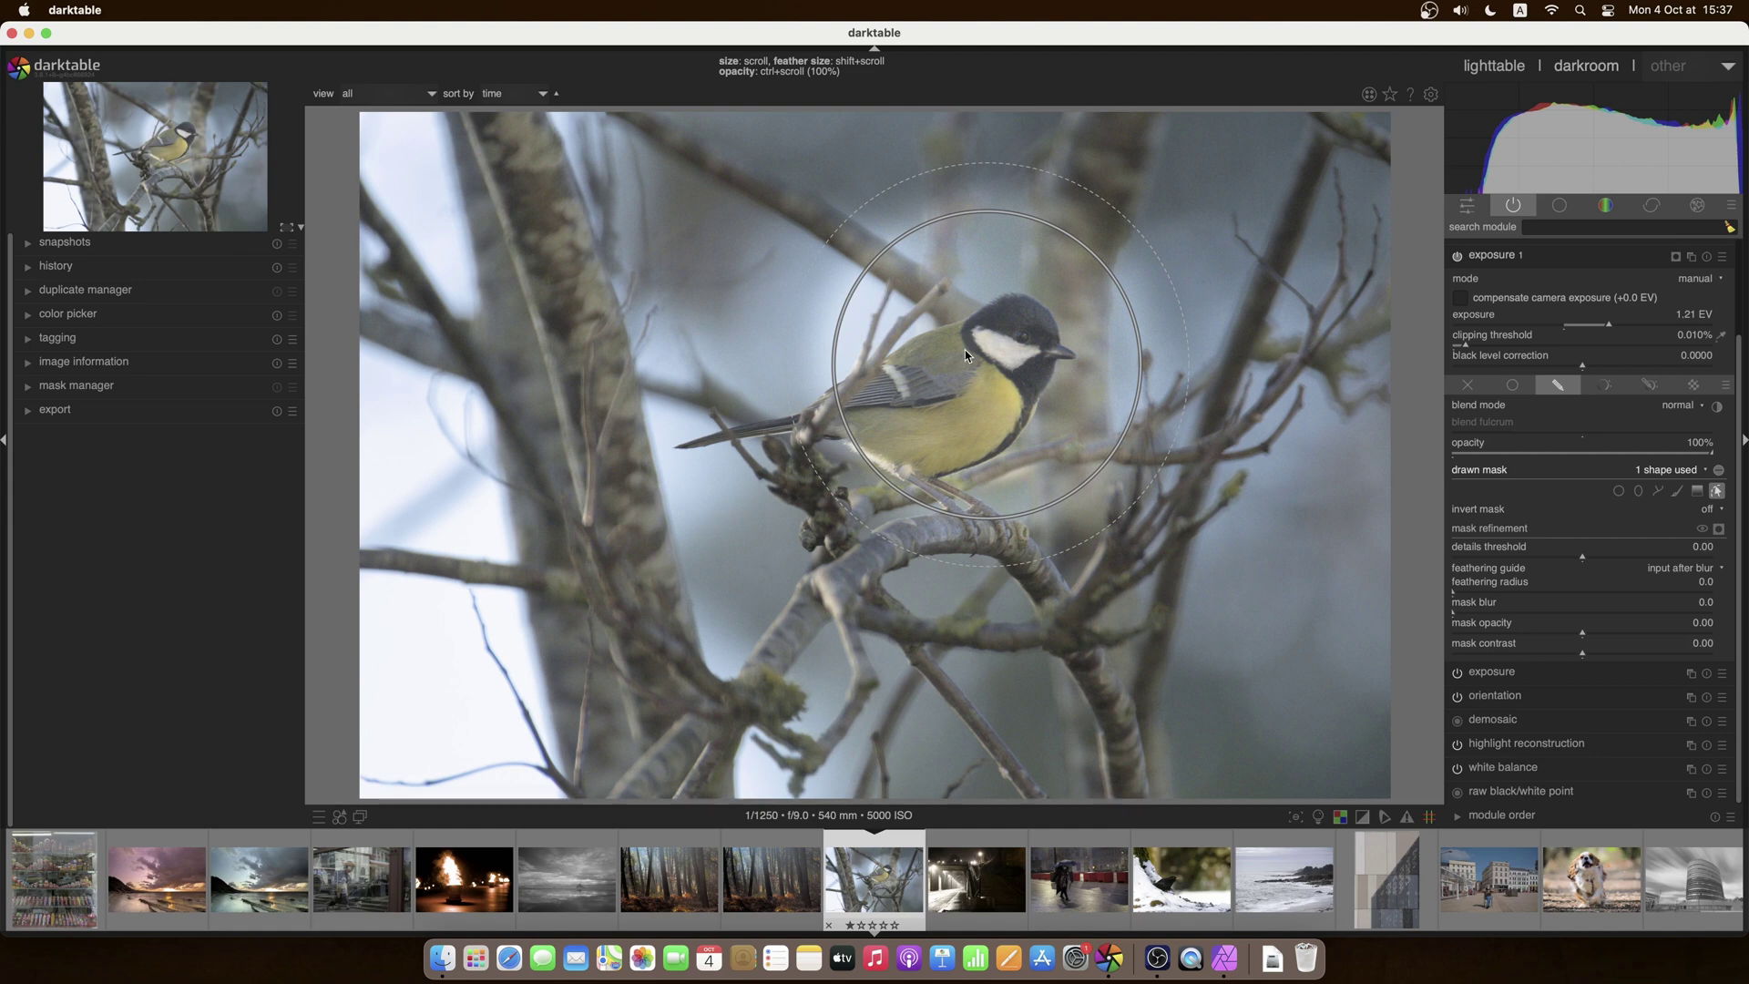
Step: Widen the feather of the circle mask over the great tit
{"action": "key", "text": "alt+2"}
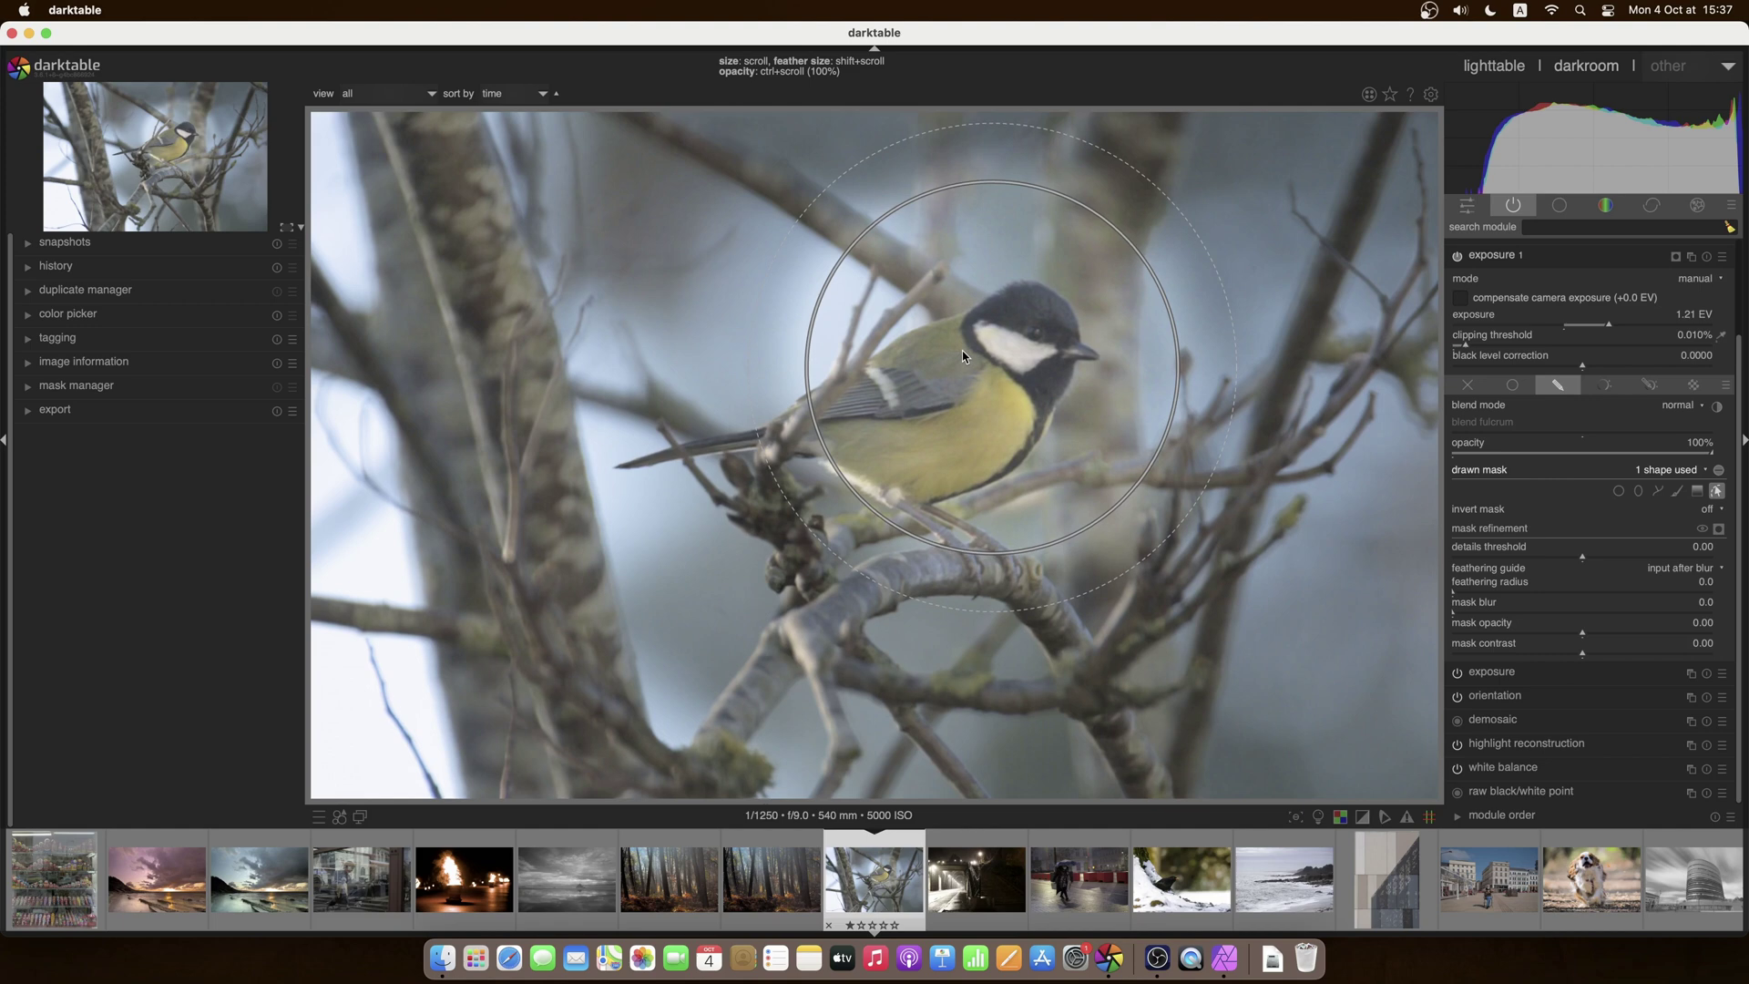
{"action": "key", "text": "alt+3"}
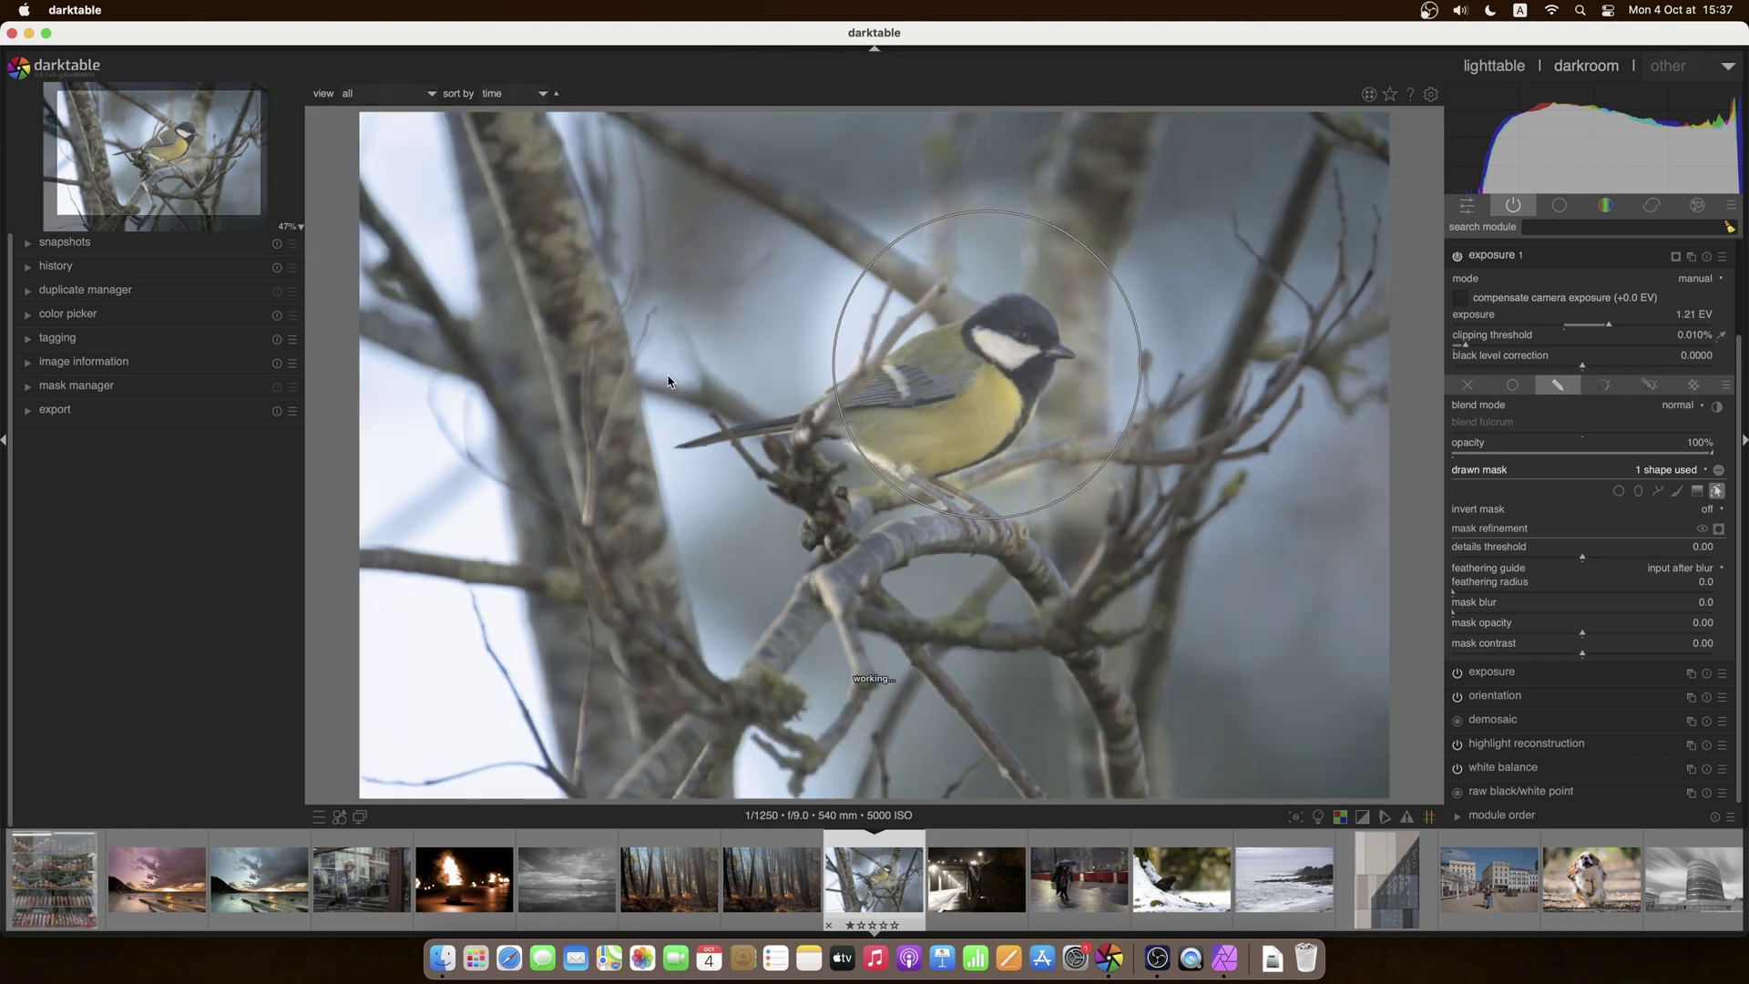
{"action": "scroll", "coordinate": [679, 374], "scroll_direction": "up", "scroll_amount": 3}
{"action": "scroll", "coordinate": [710, 376], "scroll_direction": "down", "scroll_amount": 3}
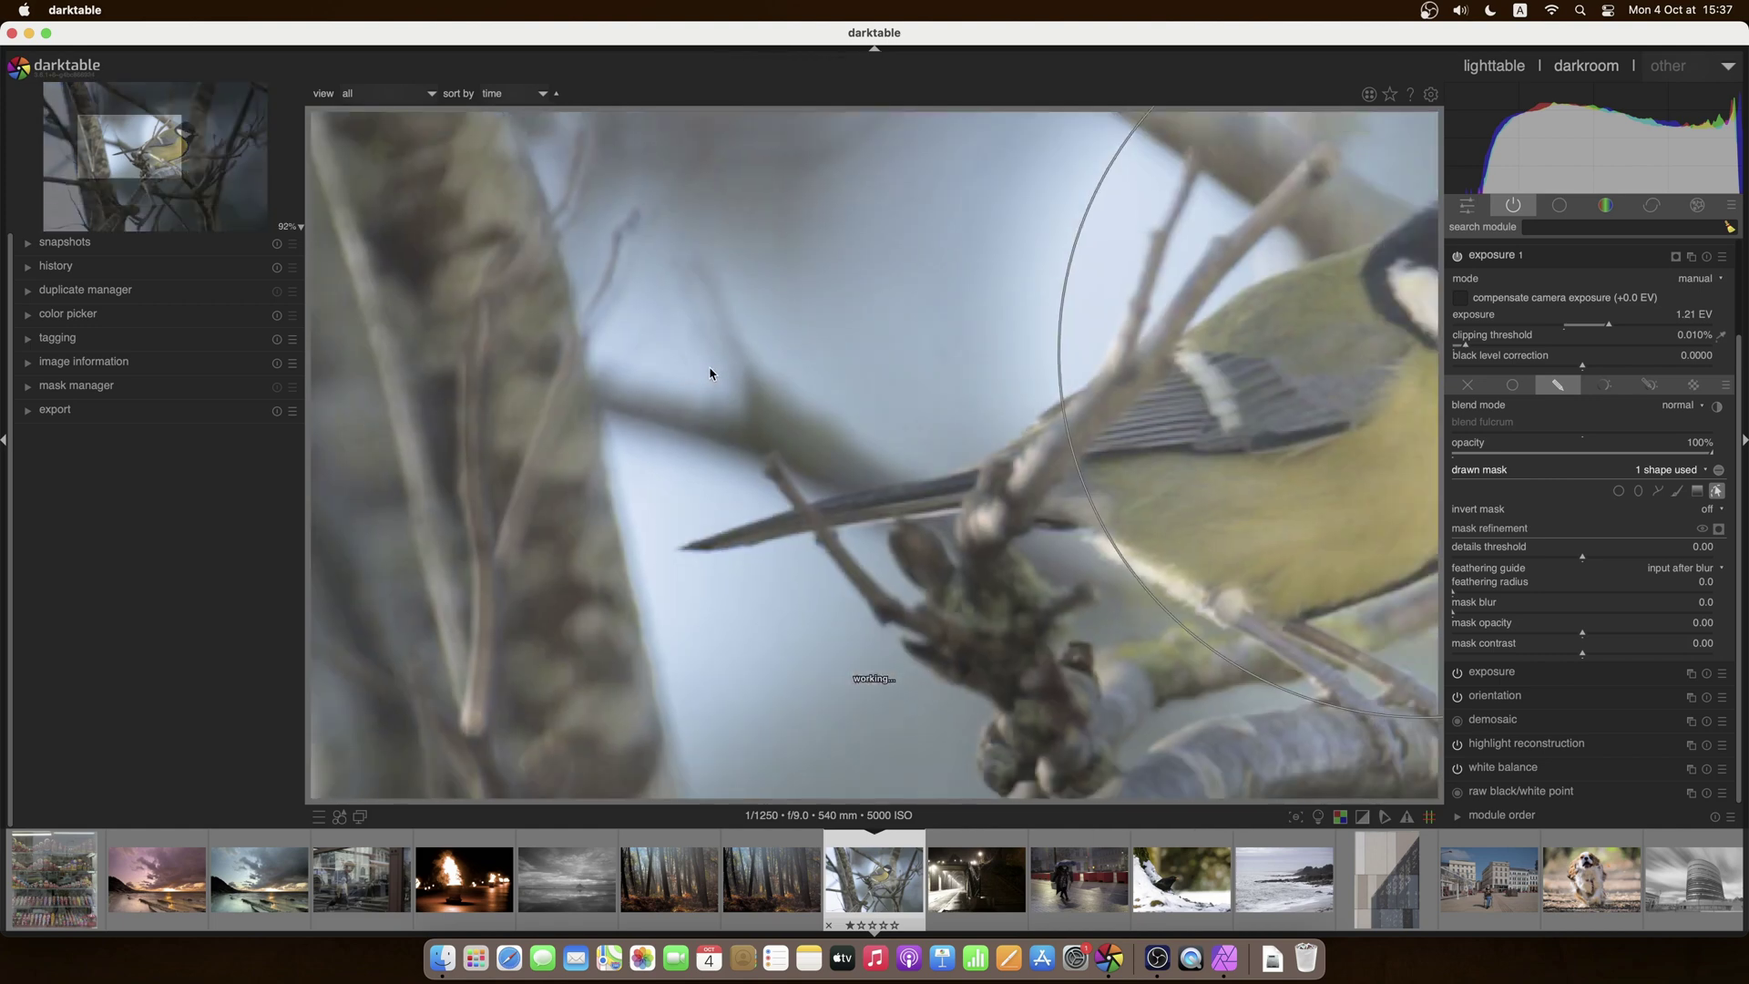
{"action": "scroll", "coordinate": [769, 392], "scroll_direction": "down", "scroll_amount": 1}
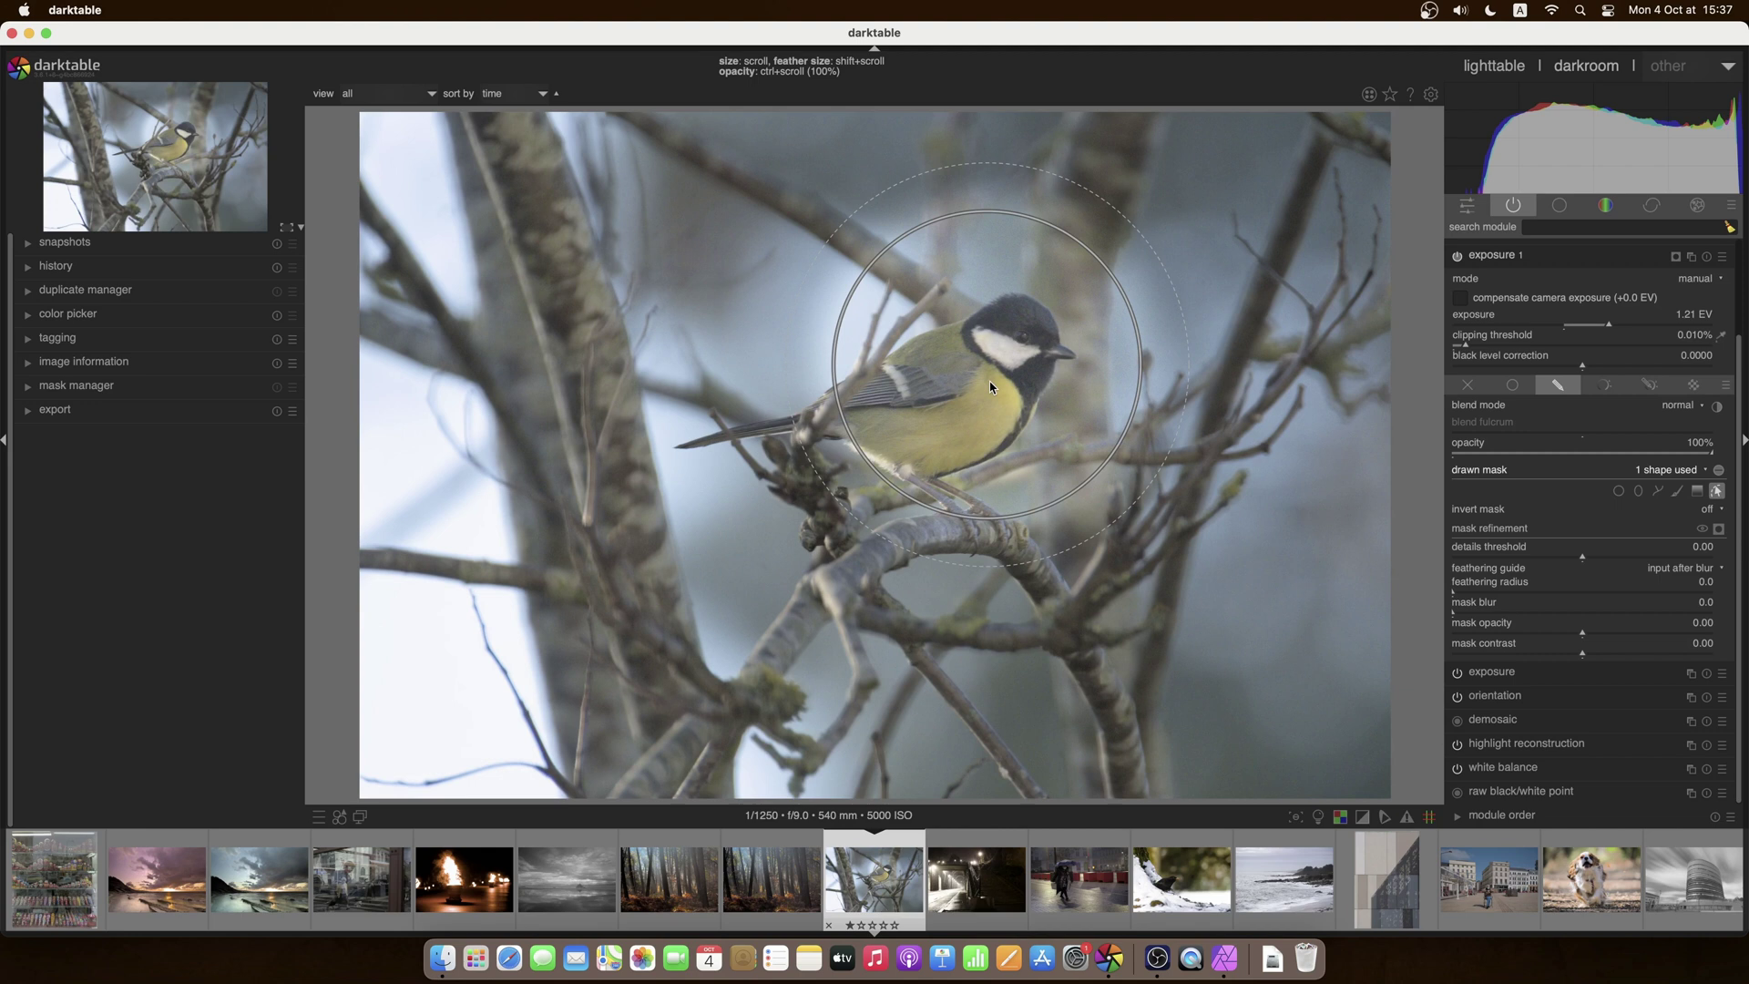
{"action": "scroll", "coordinate": [992, 386], "scroll_direction": "up", "scroll_amount": 3}
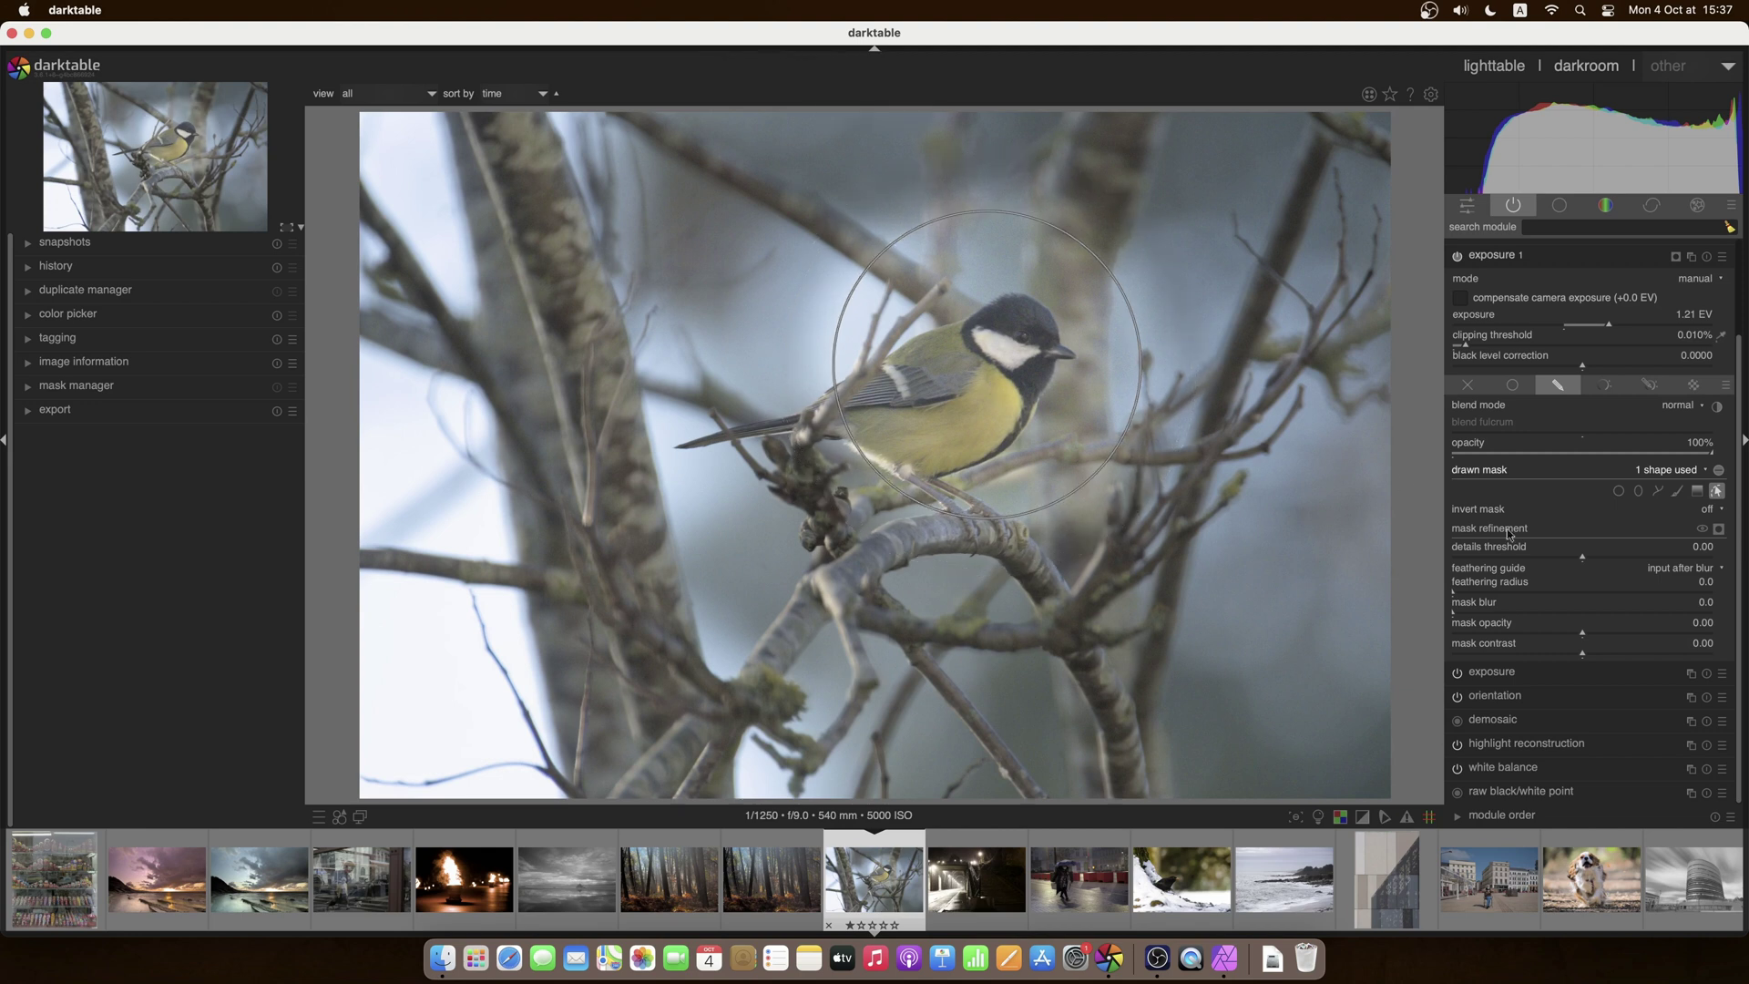
Step: Display the drawn mask as an overlay and adjust the overlay opacity
{"action": "left_click", "coordinate": [1718, 528]}
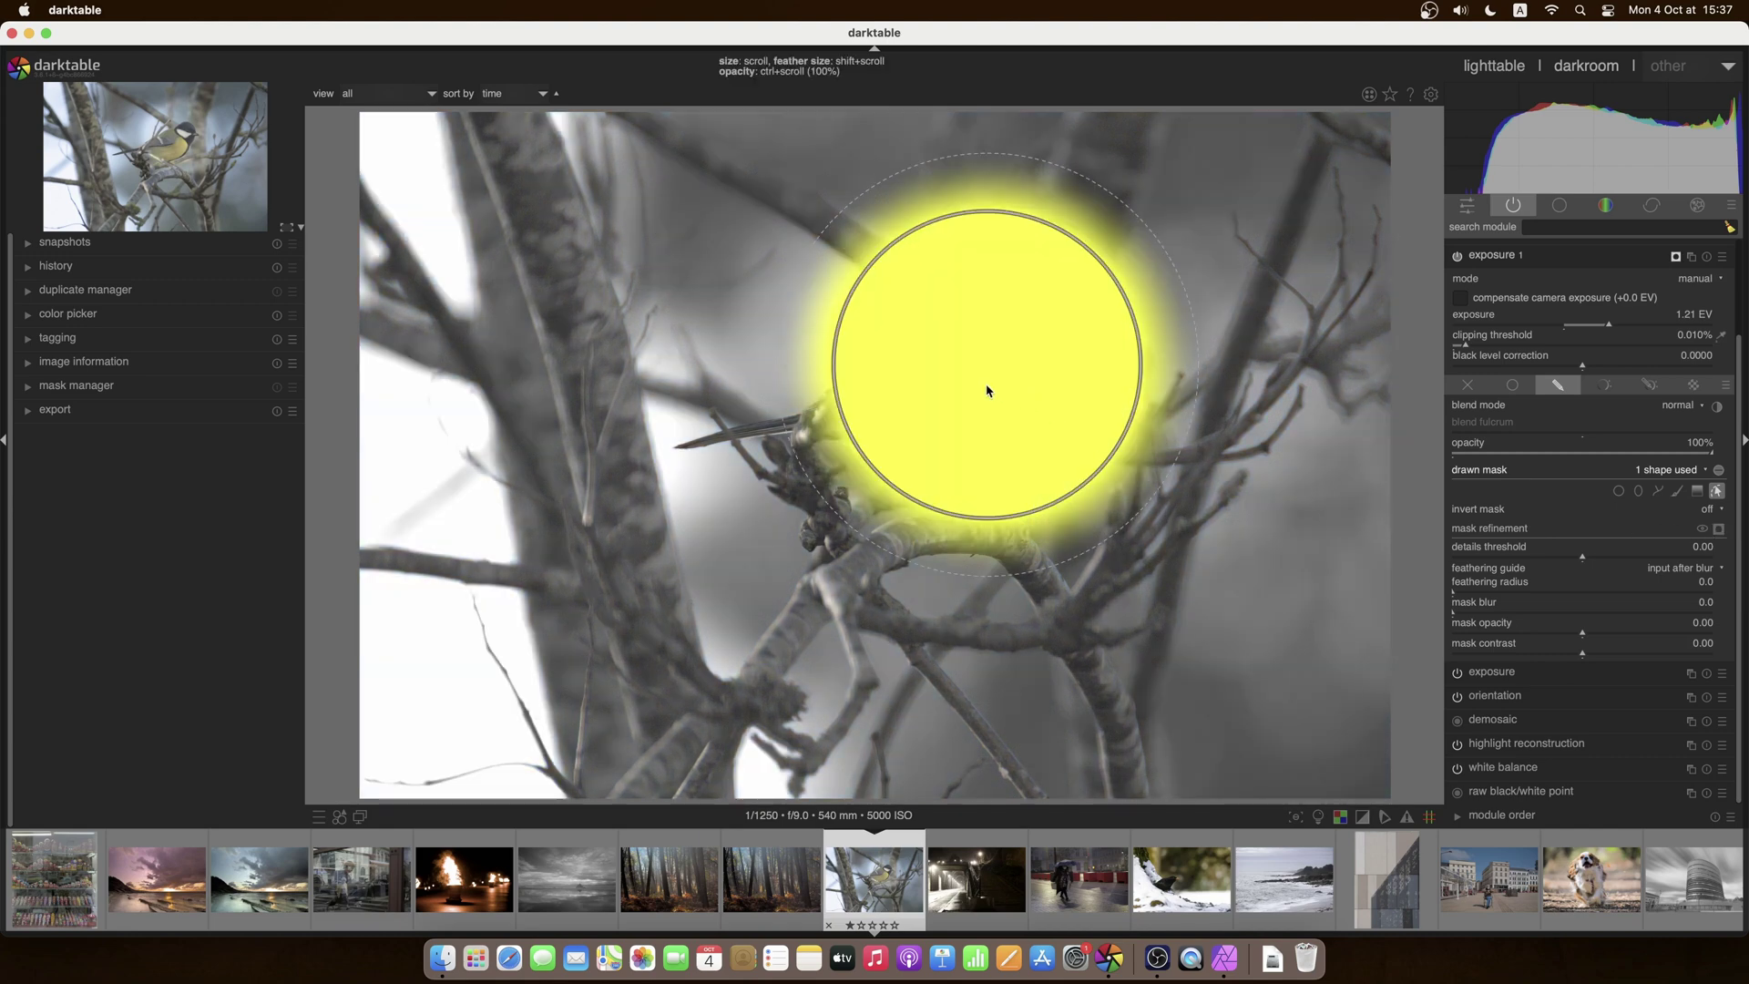
{"action": "scroll", "coordinate": [988, 391], "scroll_direction": "down", "scroll_amount": 7, "text": "ctrl"}
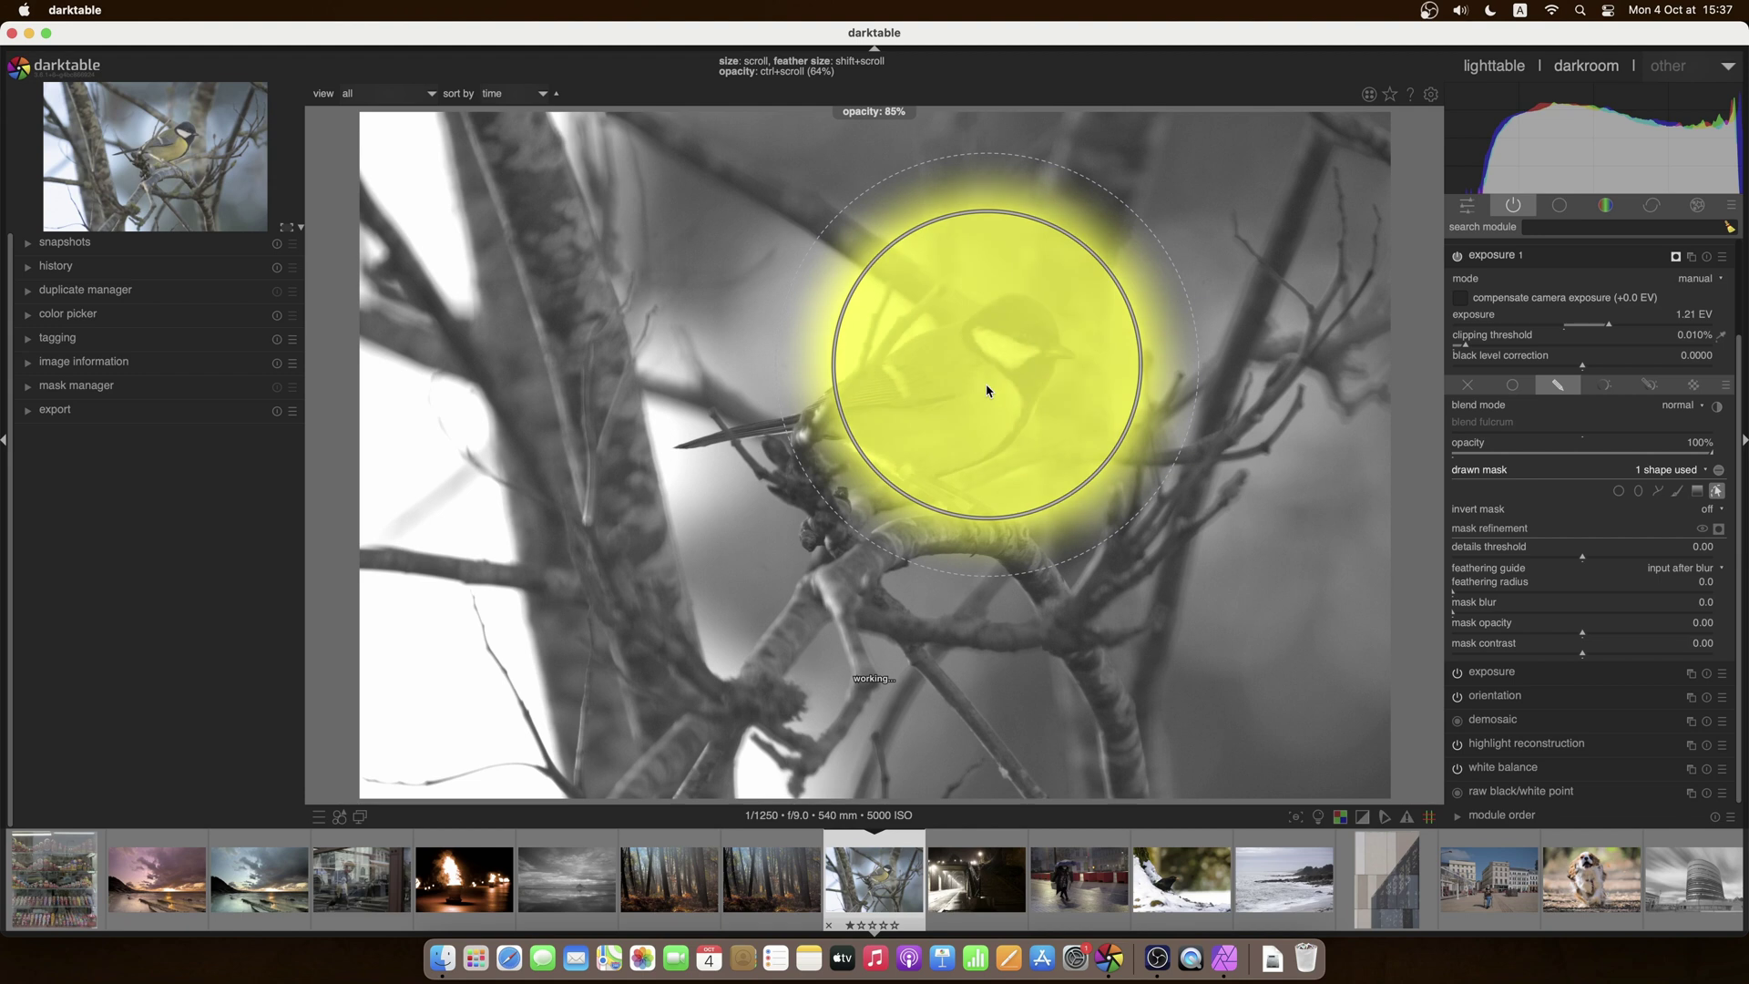
{"action": "scroll", "coordinate": [987, 390], "scroll_direction": "down", "scroll_amount": 5, "text": "ctrl"}
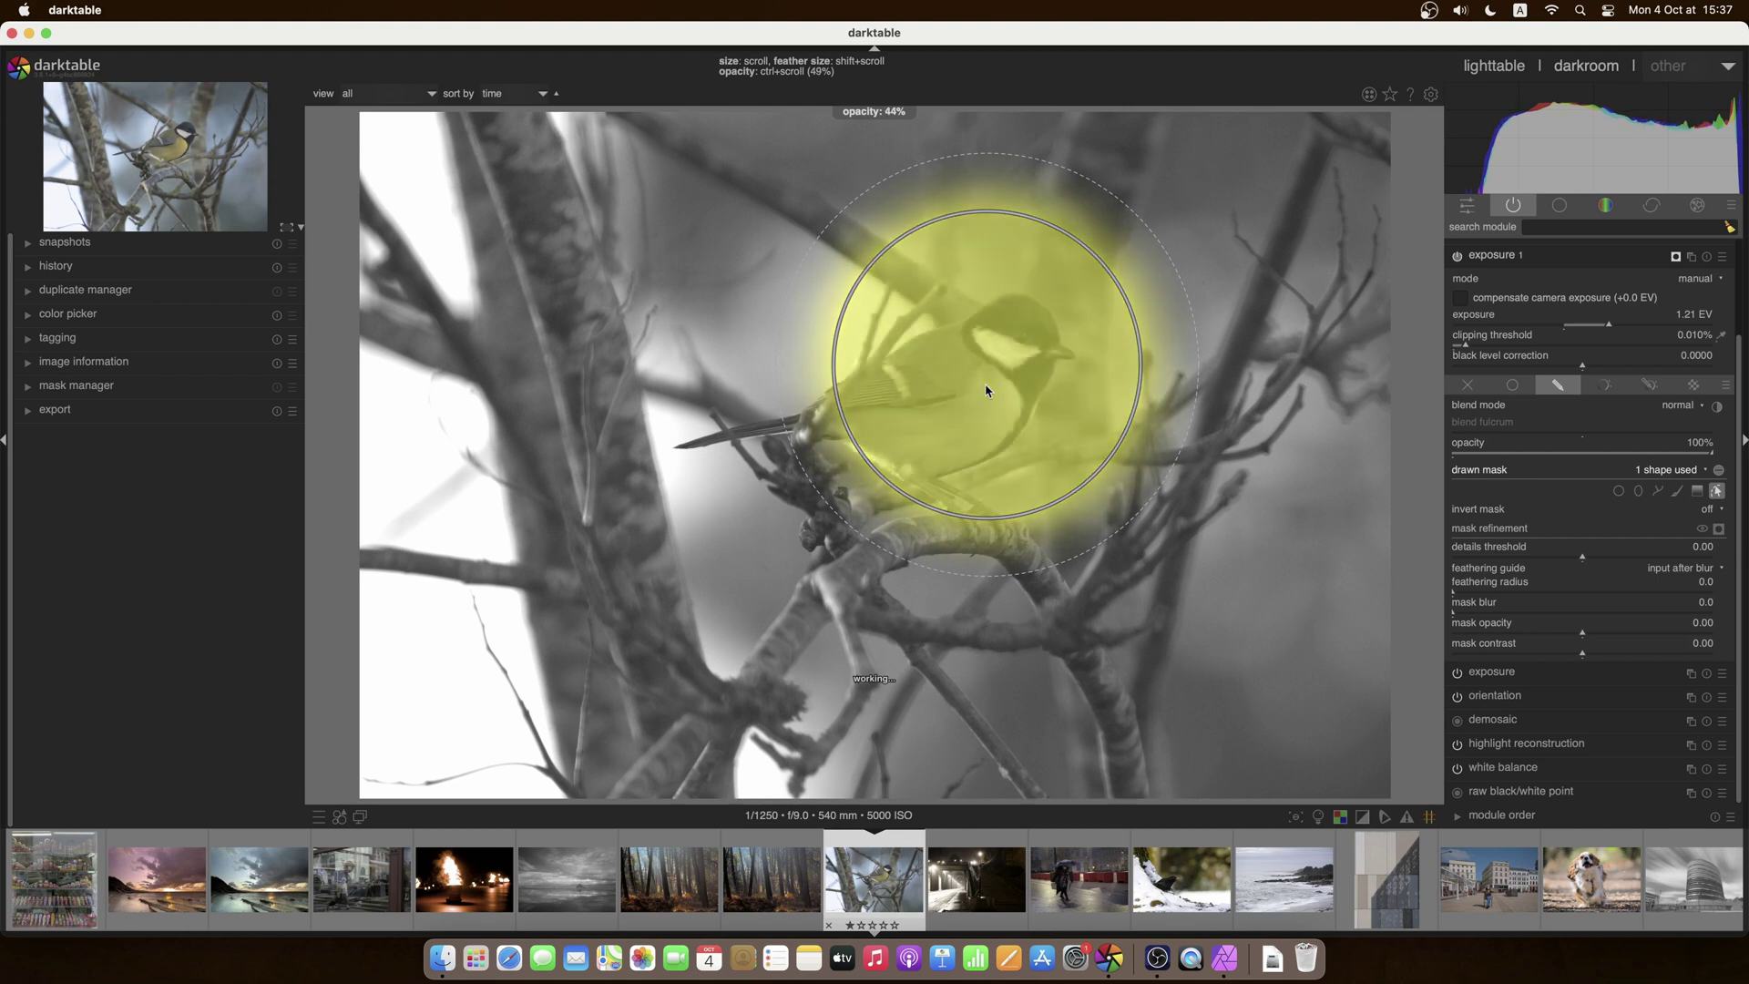
{"action": "scroll", "coordinate": [988, 391], "scroll_direction": "up", "scroll_amount": 4, "text": "ctrl"}
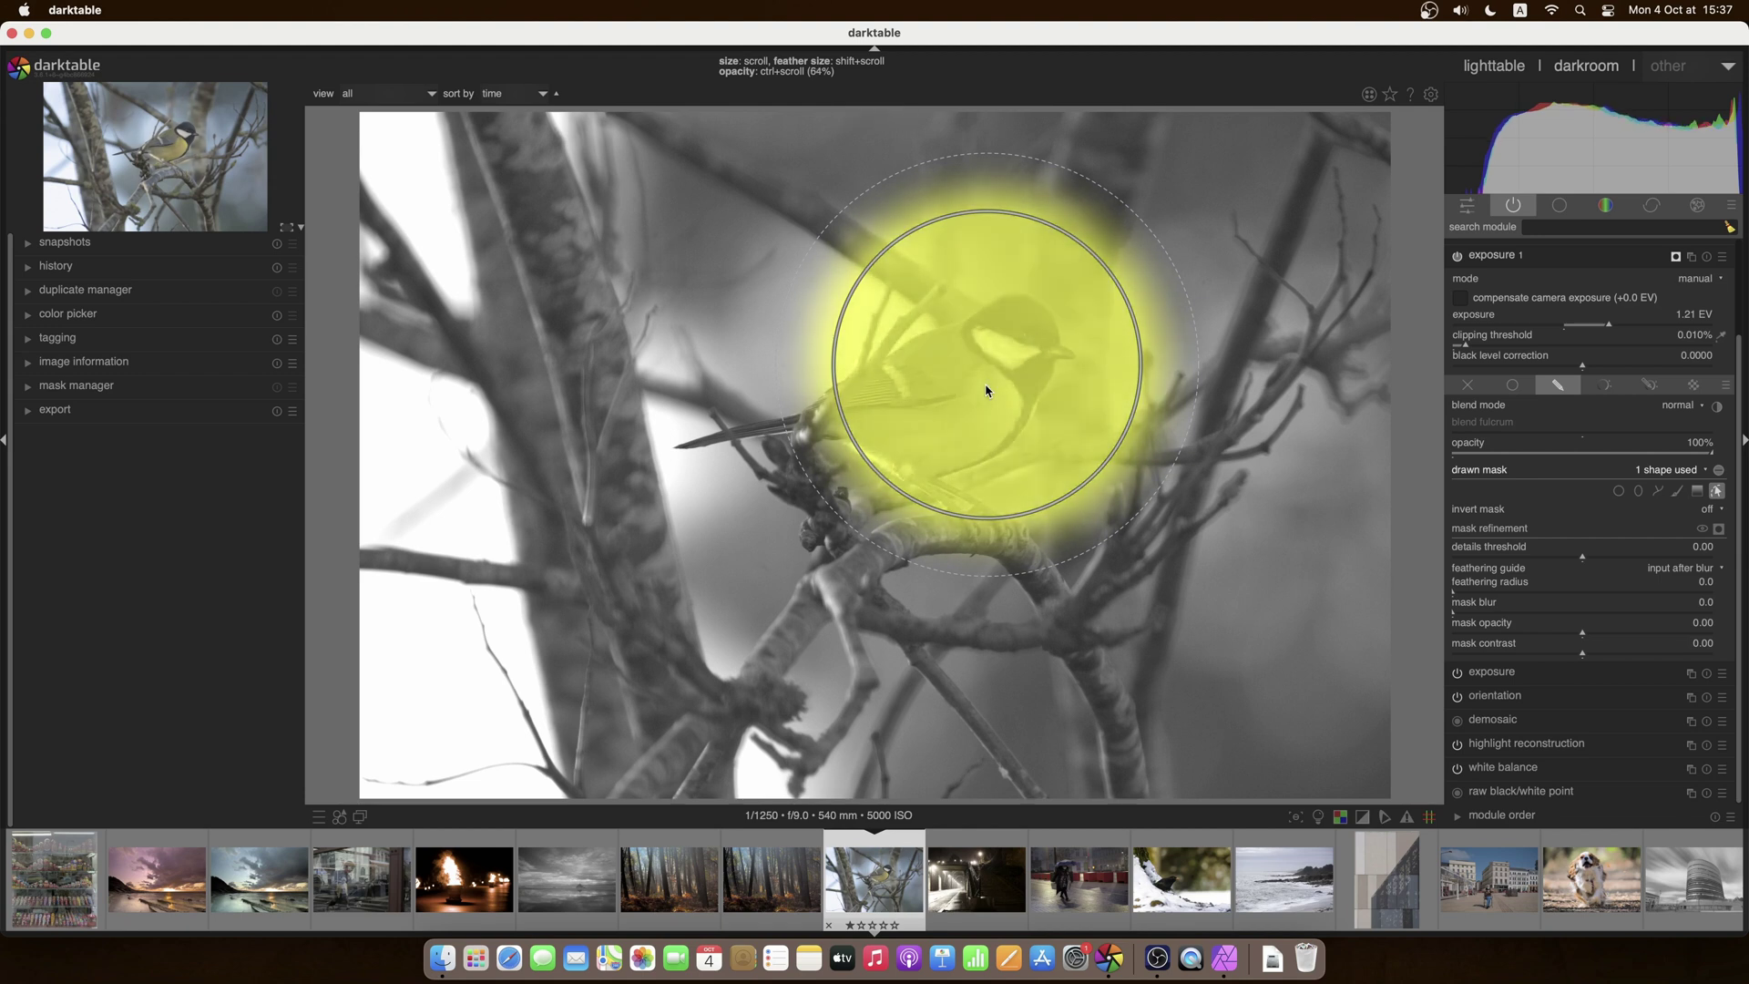
{"action": "scroll", "coordinate": [988, 391], "scroll_direction": "up", "scroll_amount": 5, "text": "ctrl"}
{"action": "scroll", "coordinate": [987, 391], "scroll_direction": "up", "scroll_amount": 2, "text": "ctrl"}
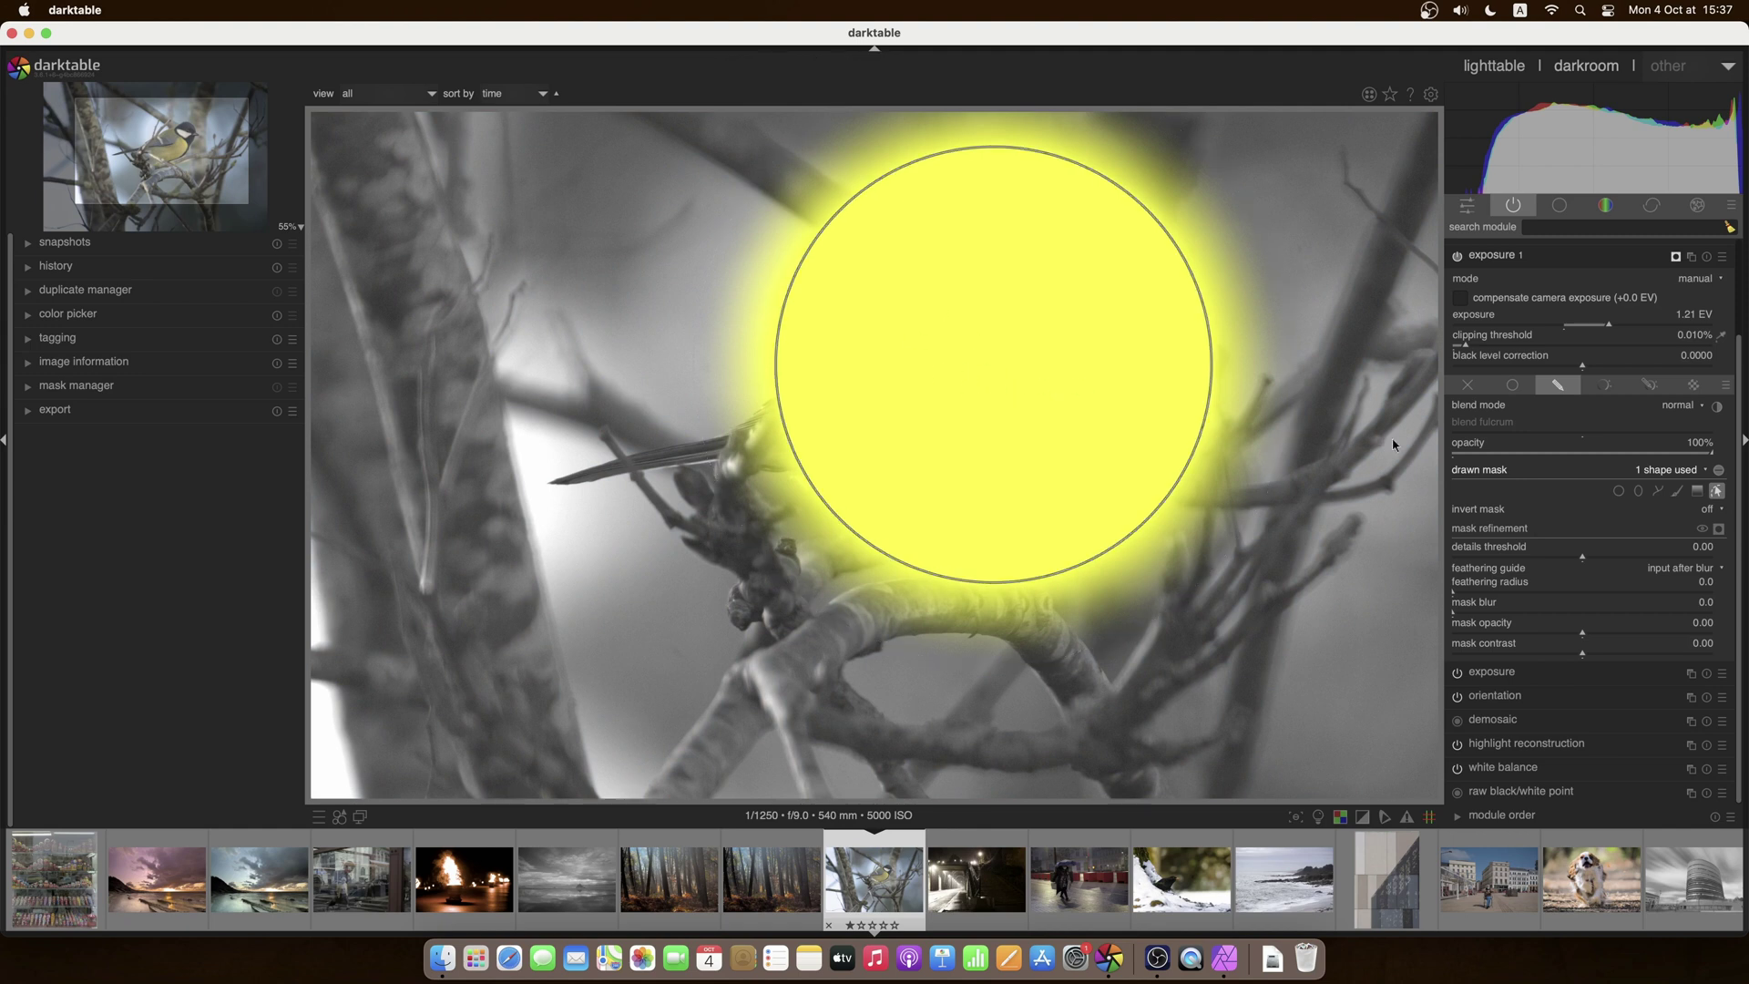
Step: Delete the circle shape from exposure 1 and turn off the mask overlay
{"action": "left_click", "coordinate": [1718, 492]}
{"action": "left_click", "coordinate": [1716, 493]}
{"action": "right_click", "coordinate": [1002, 423]}
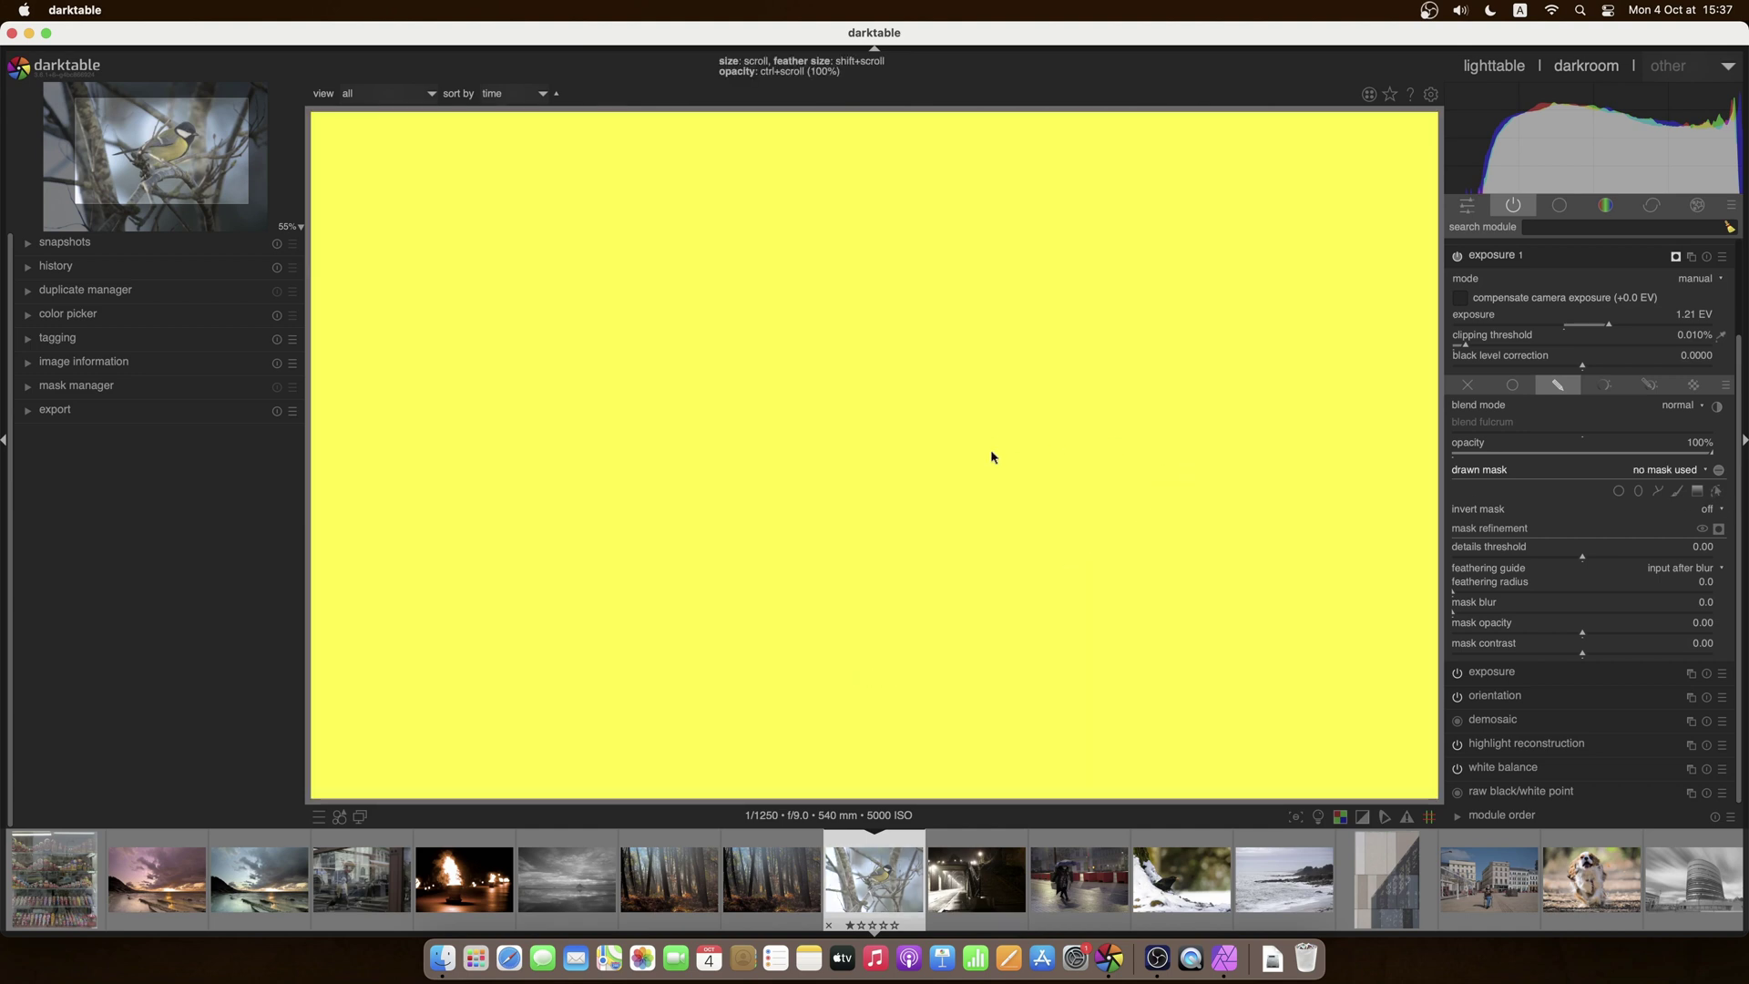
{"action": "left_click", "coordinate": [1719, 530]}
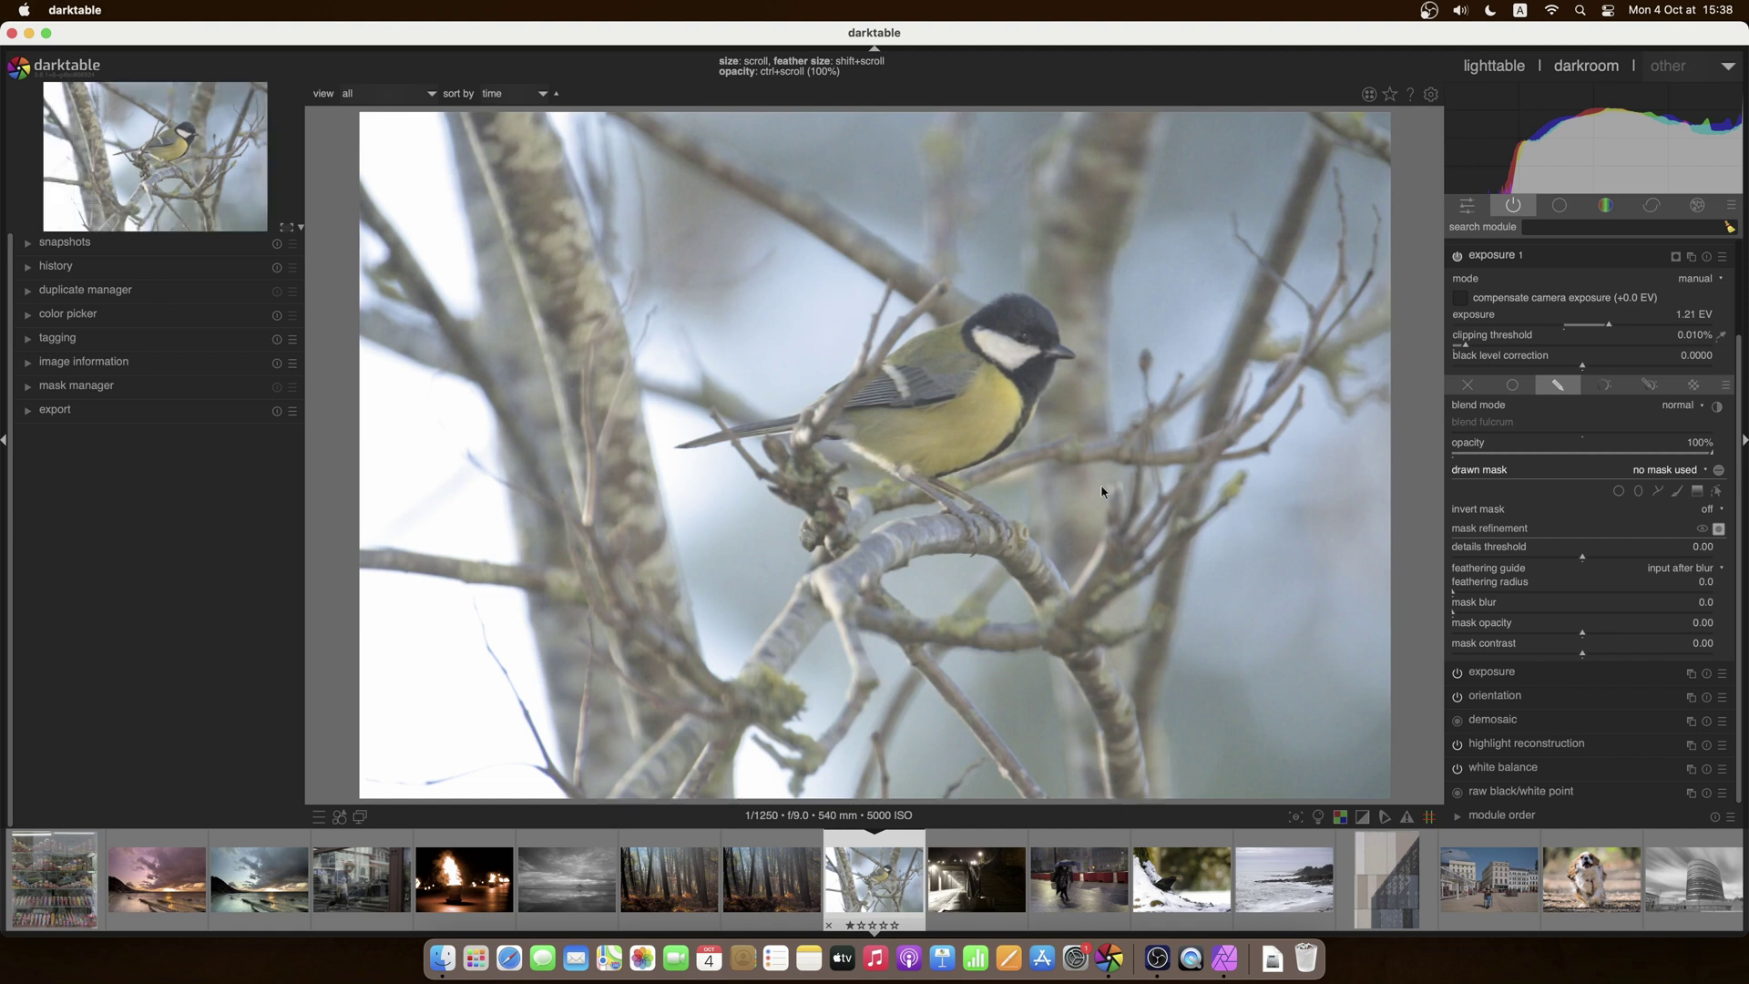
Step: Add a new ellipse drawn mask to exposure 1, placed over the bird
{"action": "scroll", "coordinate": [1585, 510], "scroll_direction": "up", "scroll_amount": 2}
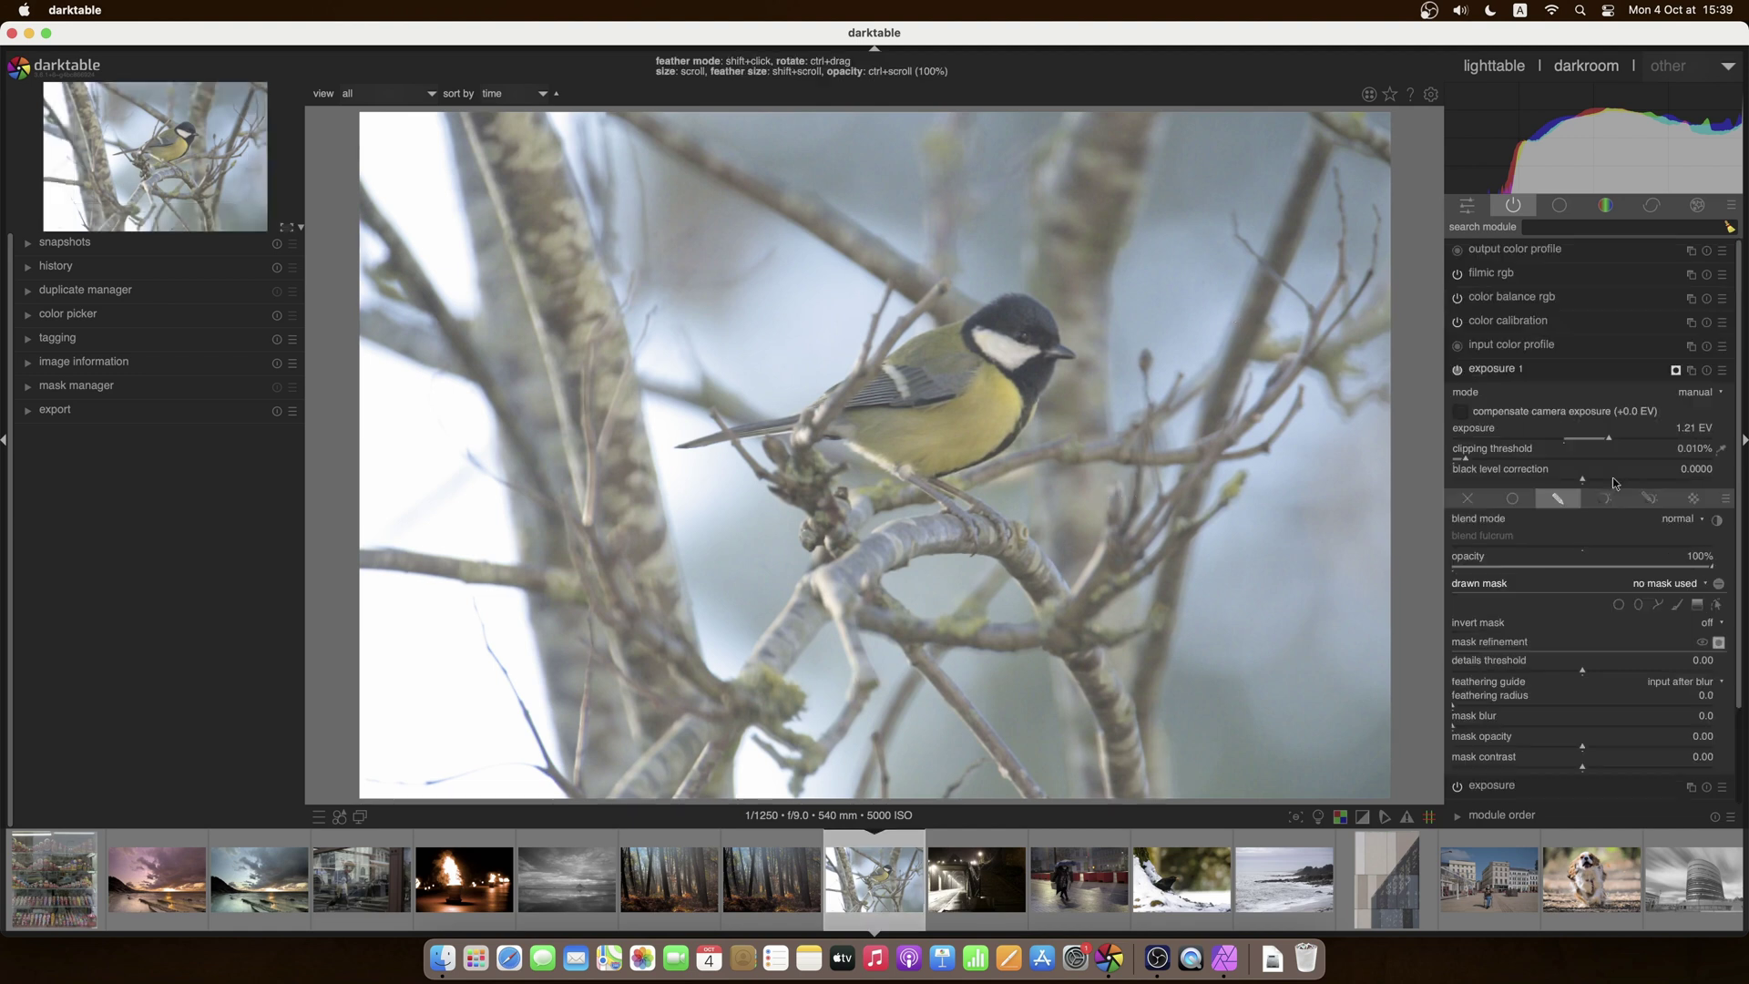
{"action": "left_click", "coordinate": [1619, 605]}
{"action": "left_click", "coordinate": [925, 446]}
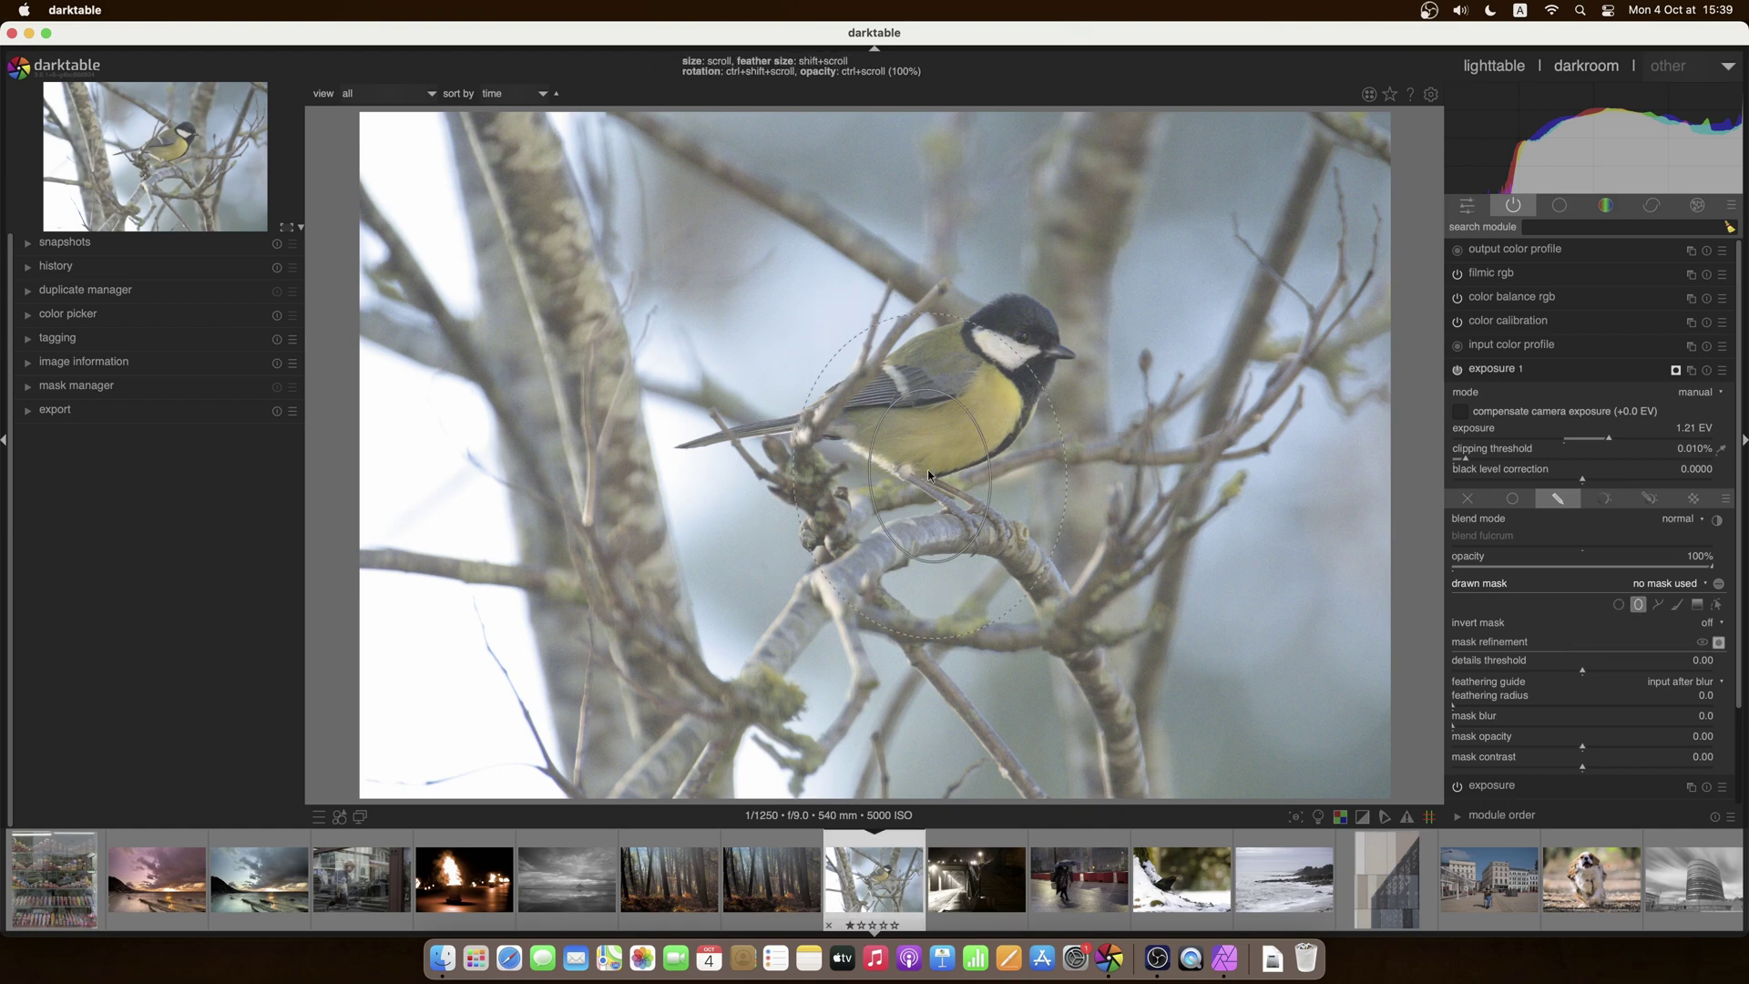
{"action": "left_click", "coordinate": [926, 423]}
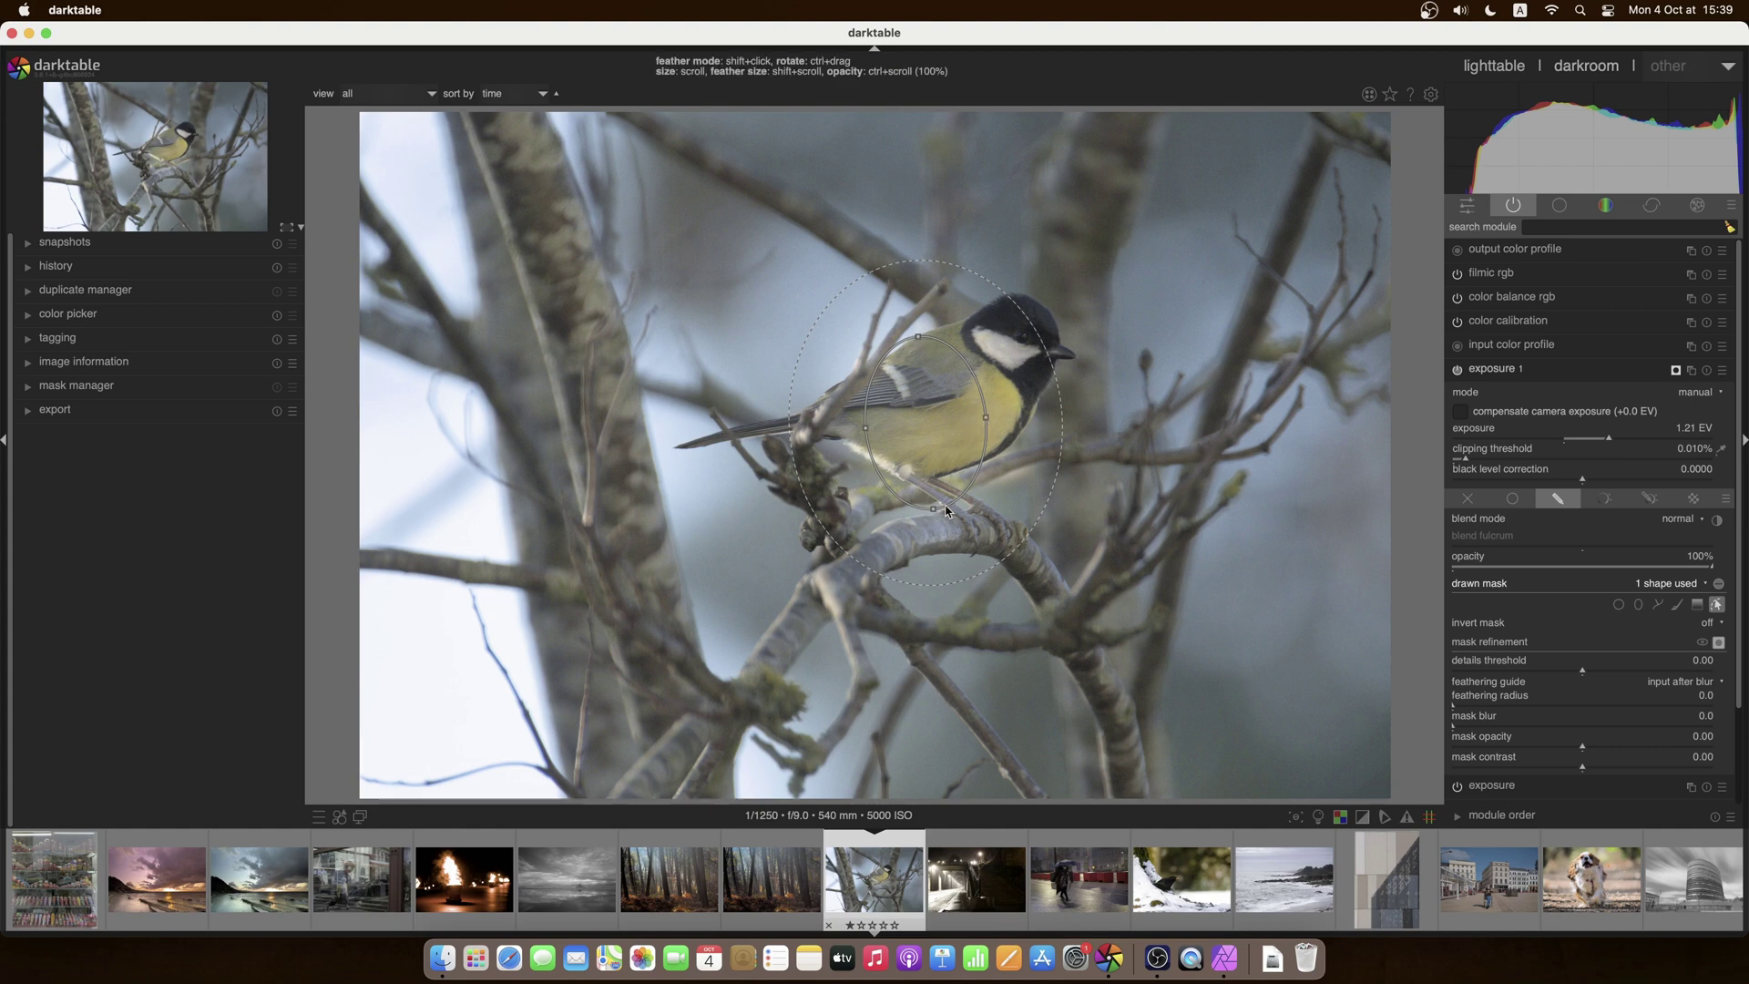
Step: Stretch, widen and rotate the ellipse mask to follow the bird, then enlarge it
{"action": "left_click_drag", "start_coordinate": [918, 339], "coordinate": [905, 261]}
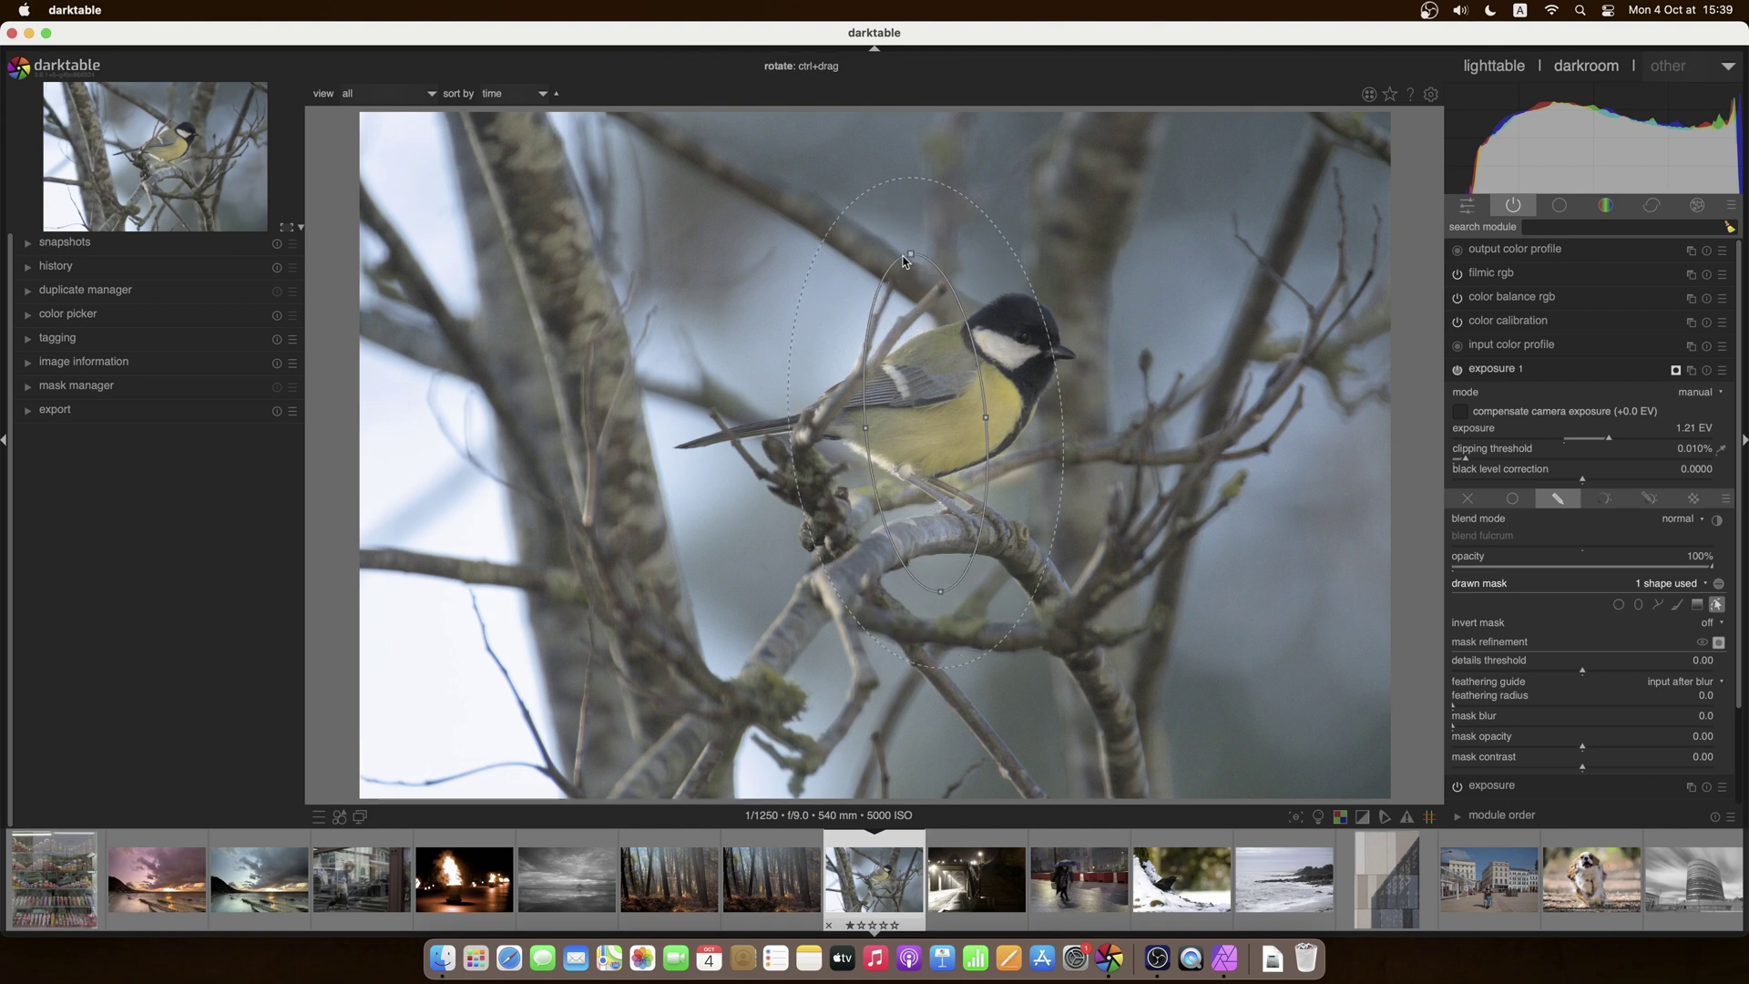
{"action": "left_click_drag", "start_coordinate": [986, 419], "coordinate": [1021, 421]}
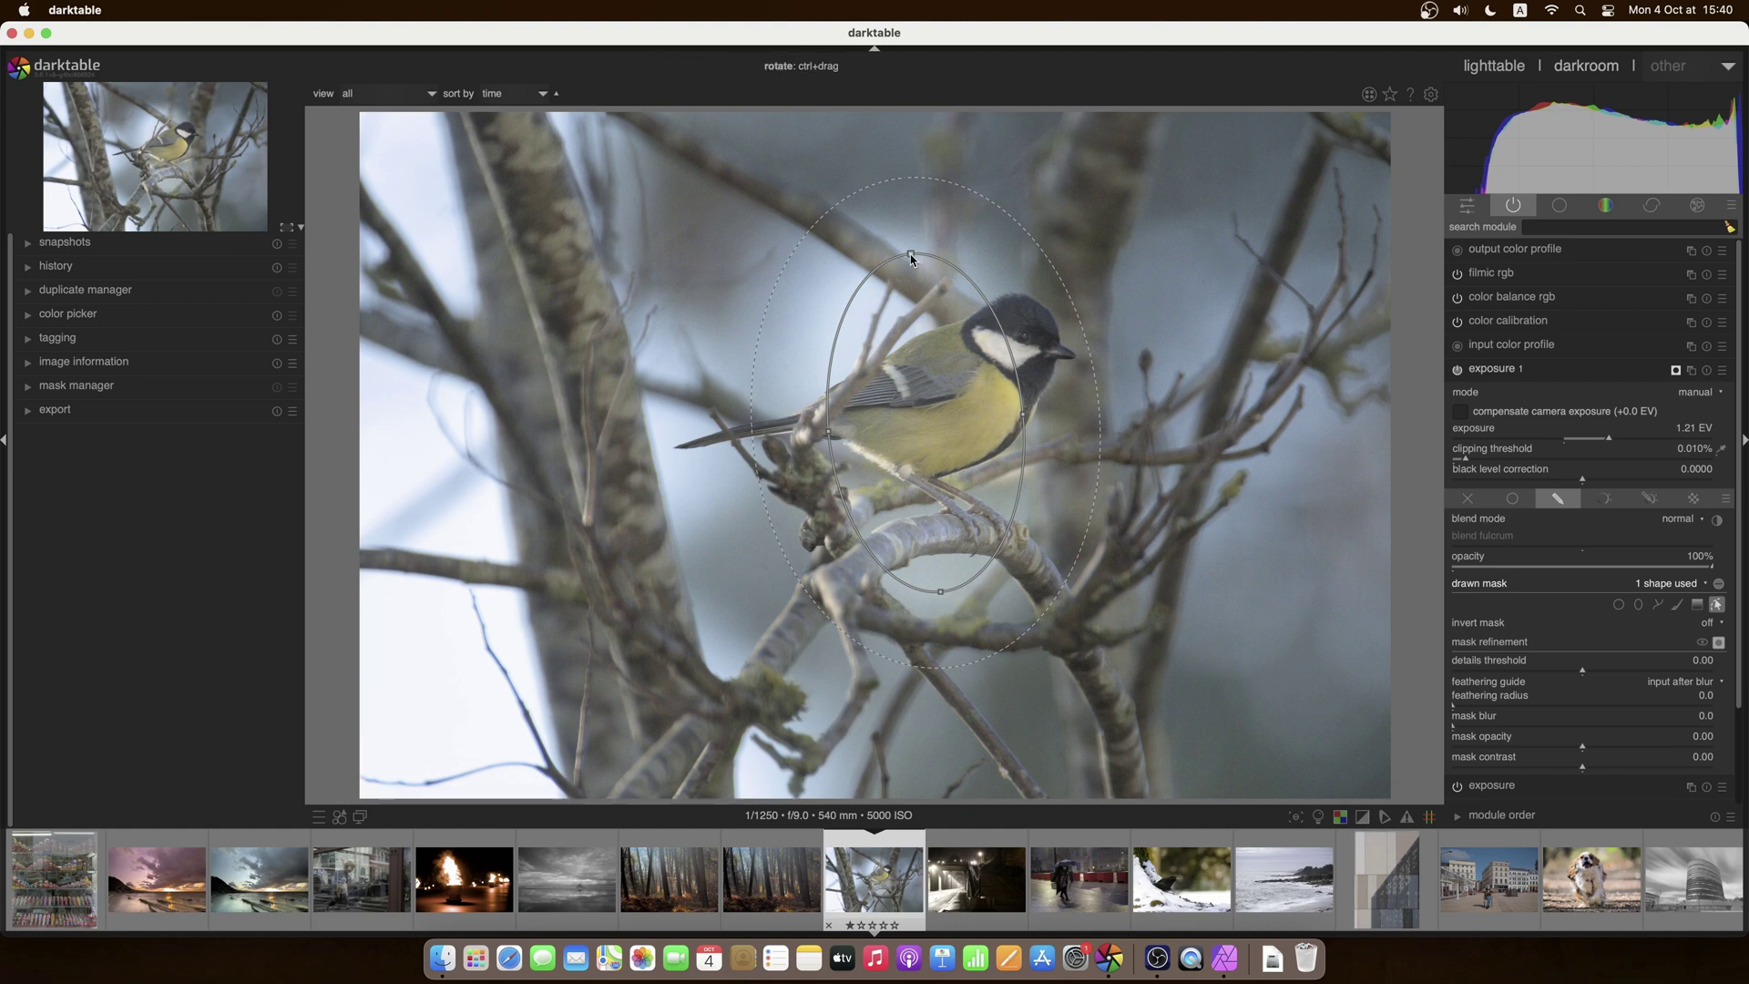
{"action": "left_click_drag", "start_coordinate": [911, 258], "coordinate": [1036, 352]}
{"action": "scroll", "coordinate": [918, 403], "scroll_direction": "up", "scroll_amount": 2}
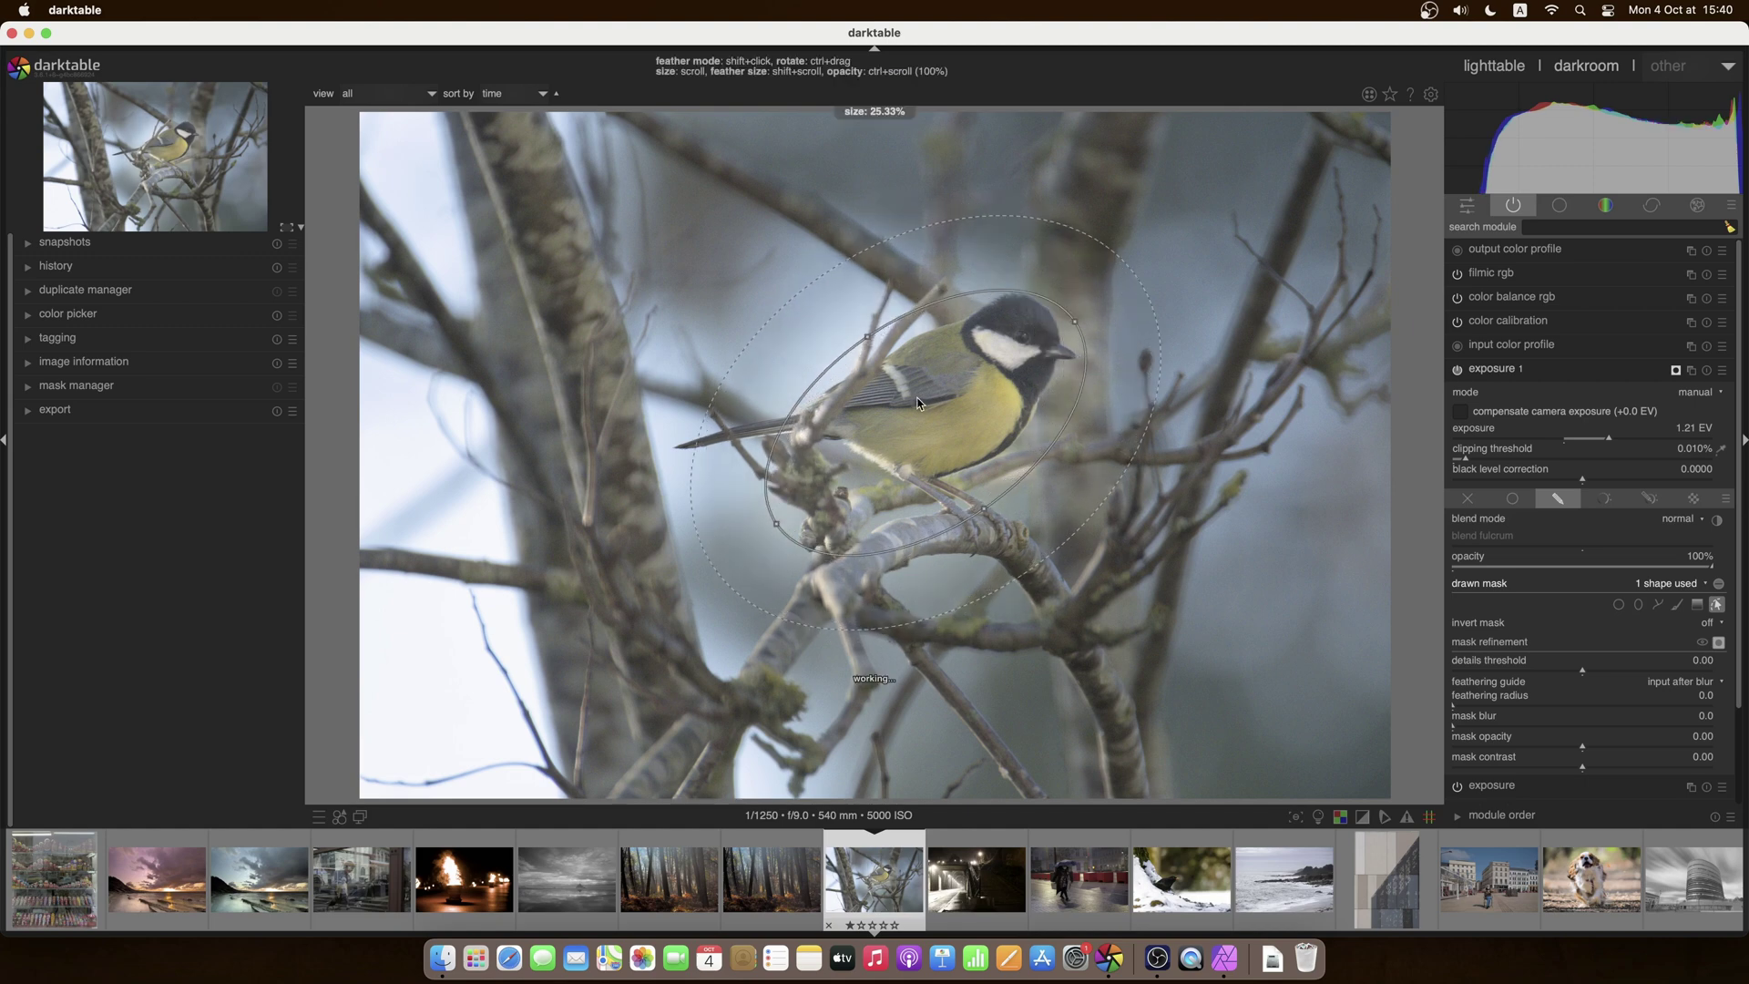
{"action": "scroll", "coordinate": [918, 403], "scroll_direction": "up", "scroll_amount": 2}
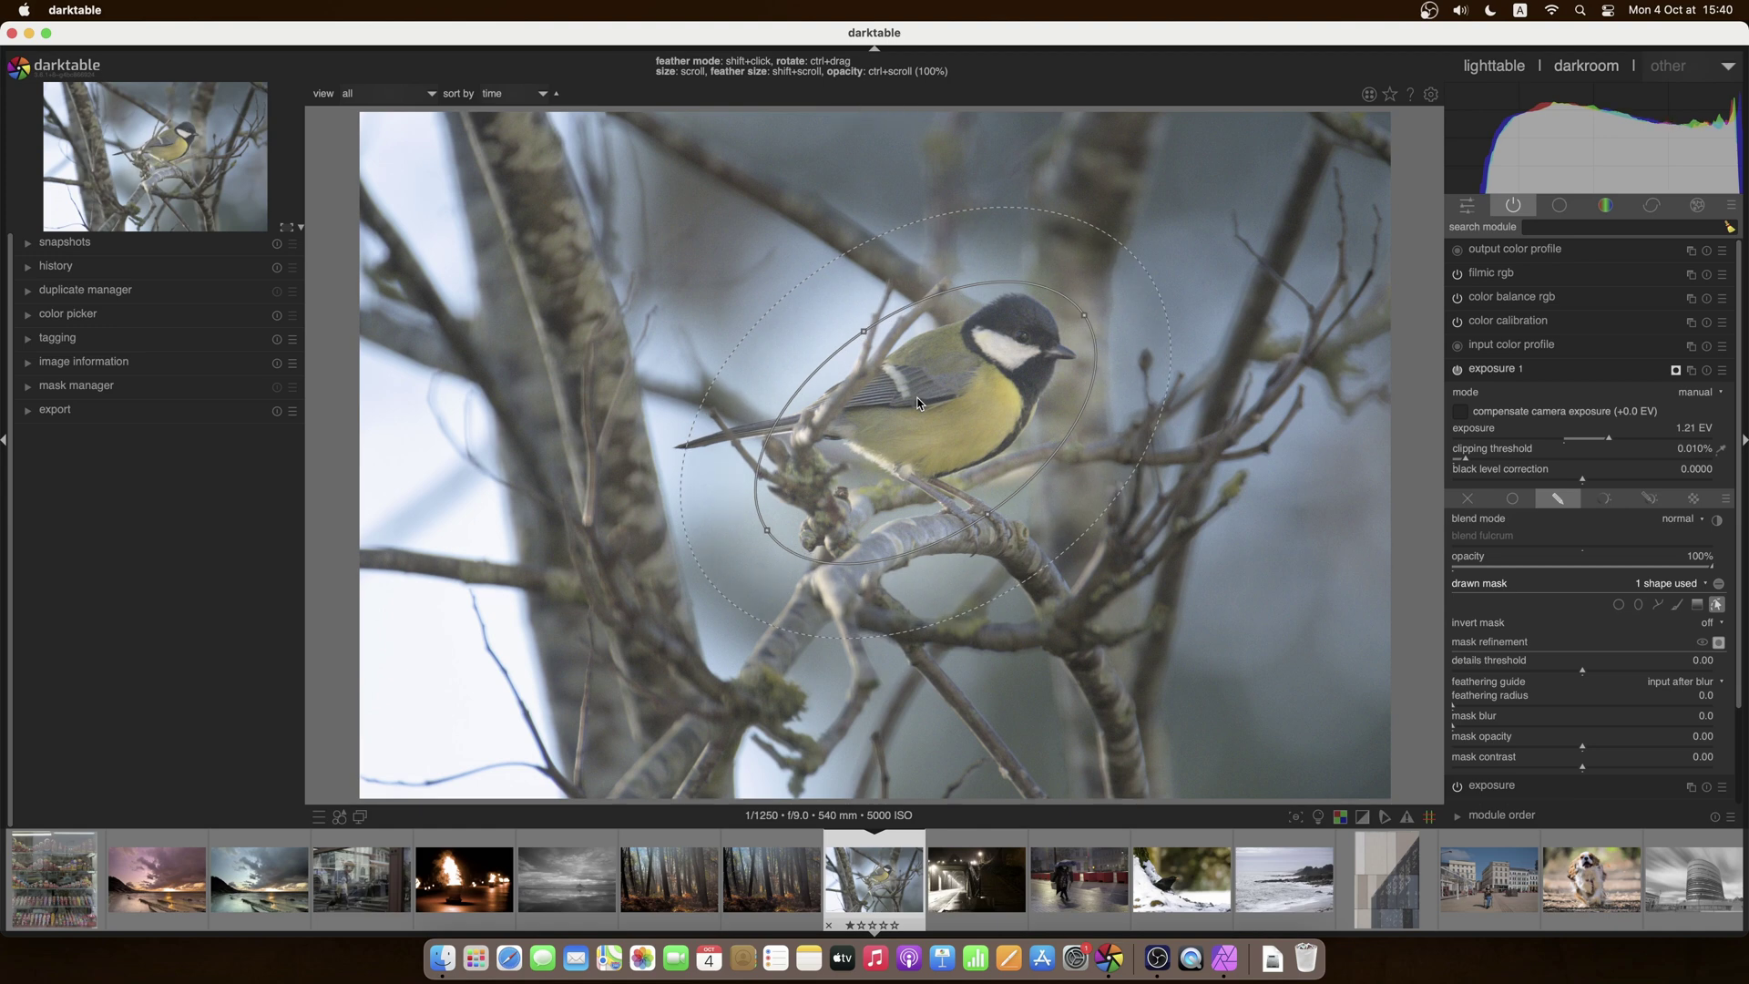
{"action": "scroll", "coordinate": [918, 403], "scroll_direction": "up", "scroll_amount": 5}
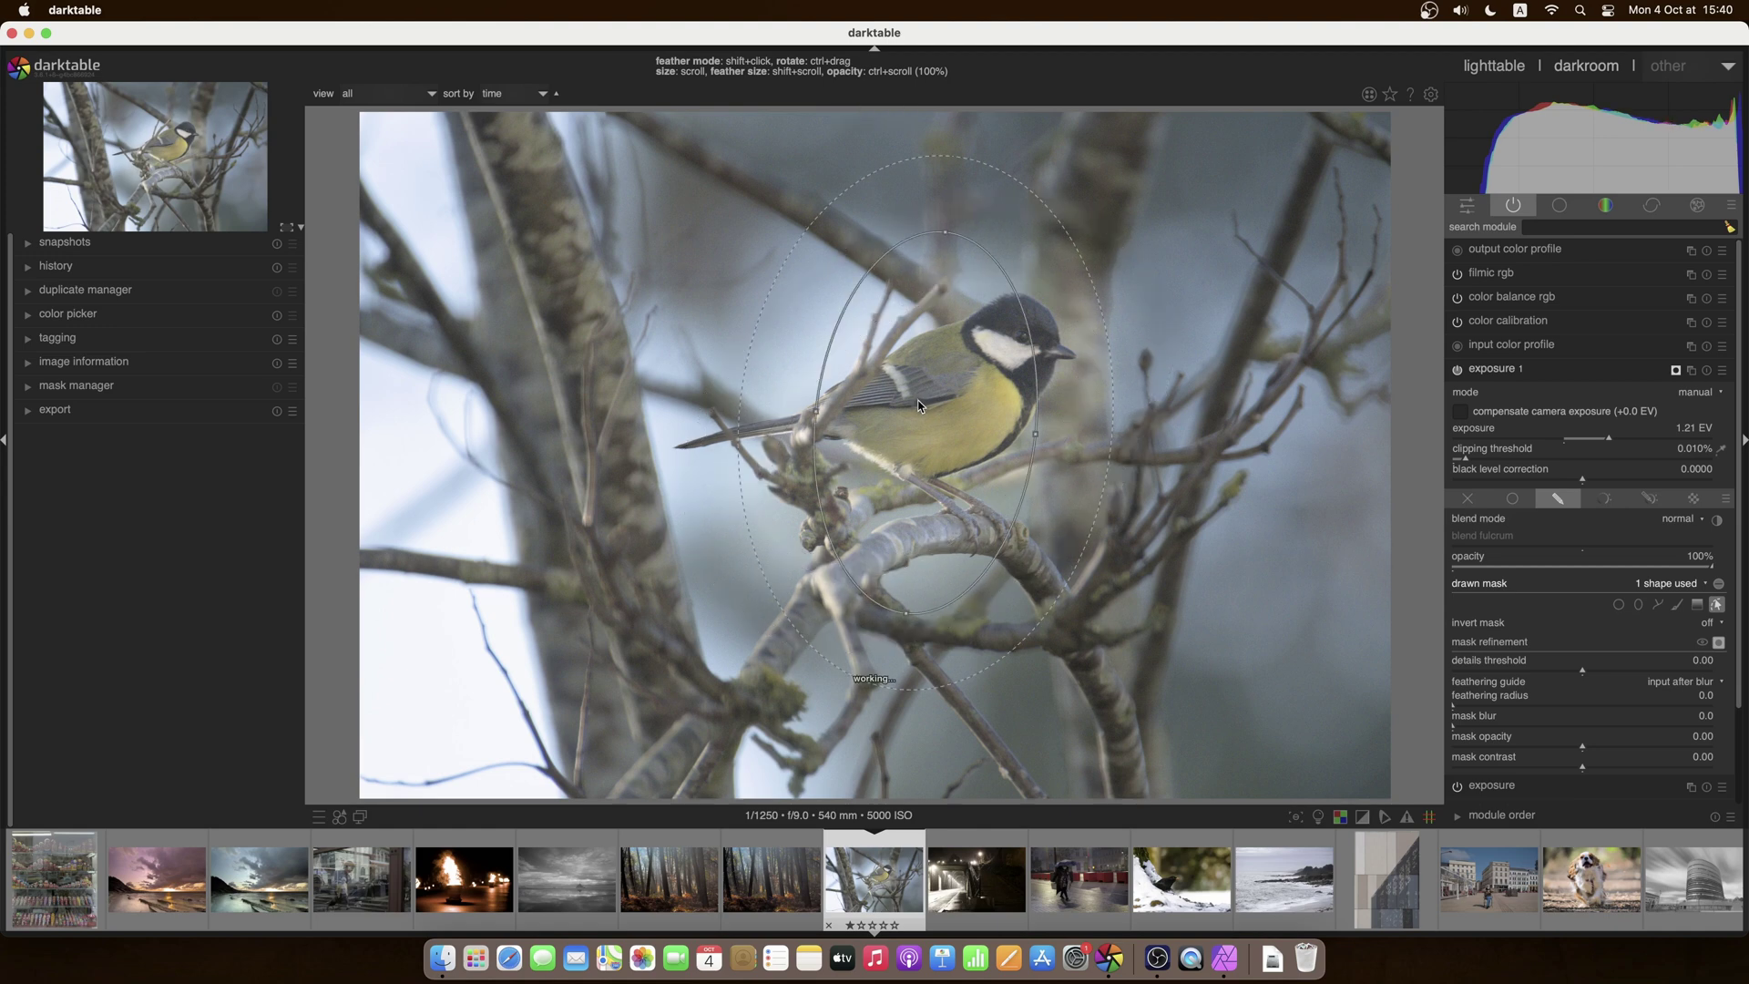
{"action": "scroll", "coordinate": [918, 403], "scroll_direction": "up", "scroll_amount": 6}
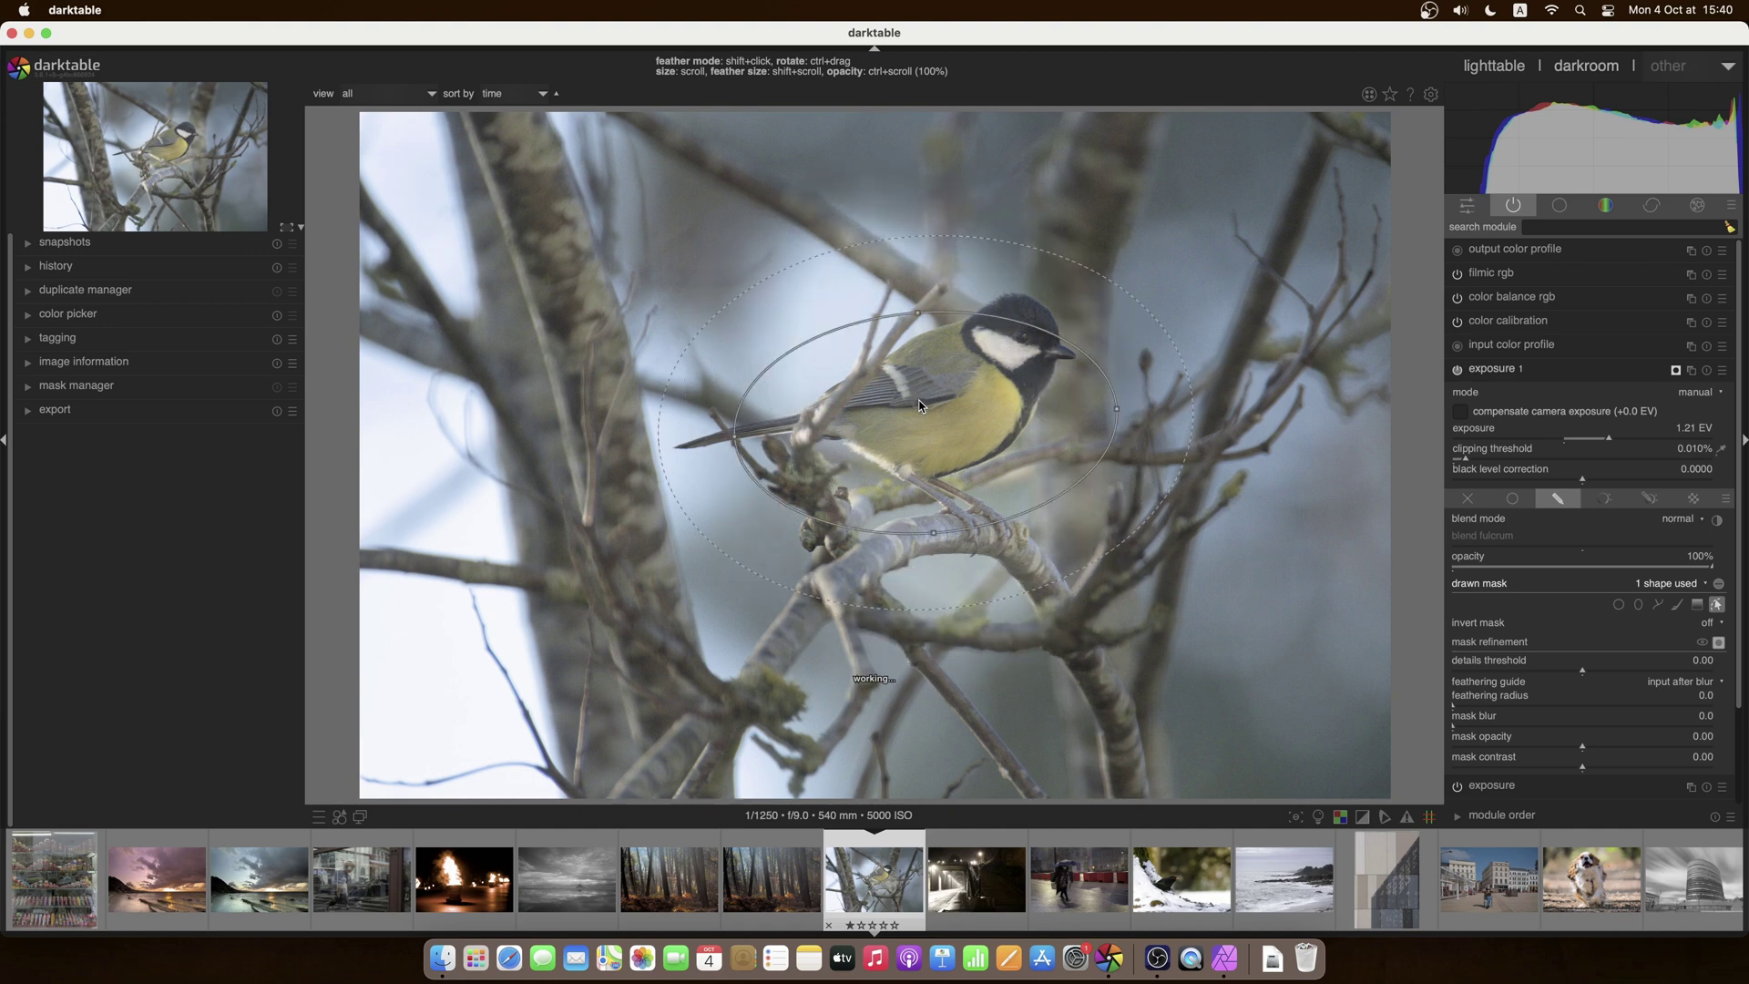
{"action": "scroll", "coordinate": [920, 405], "scroll_direction": "up", "scroll_amount": 5}
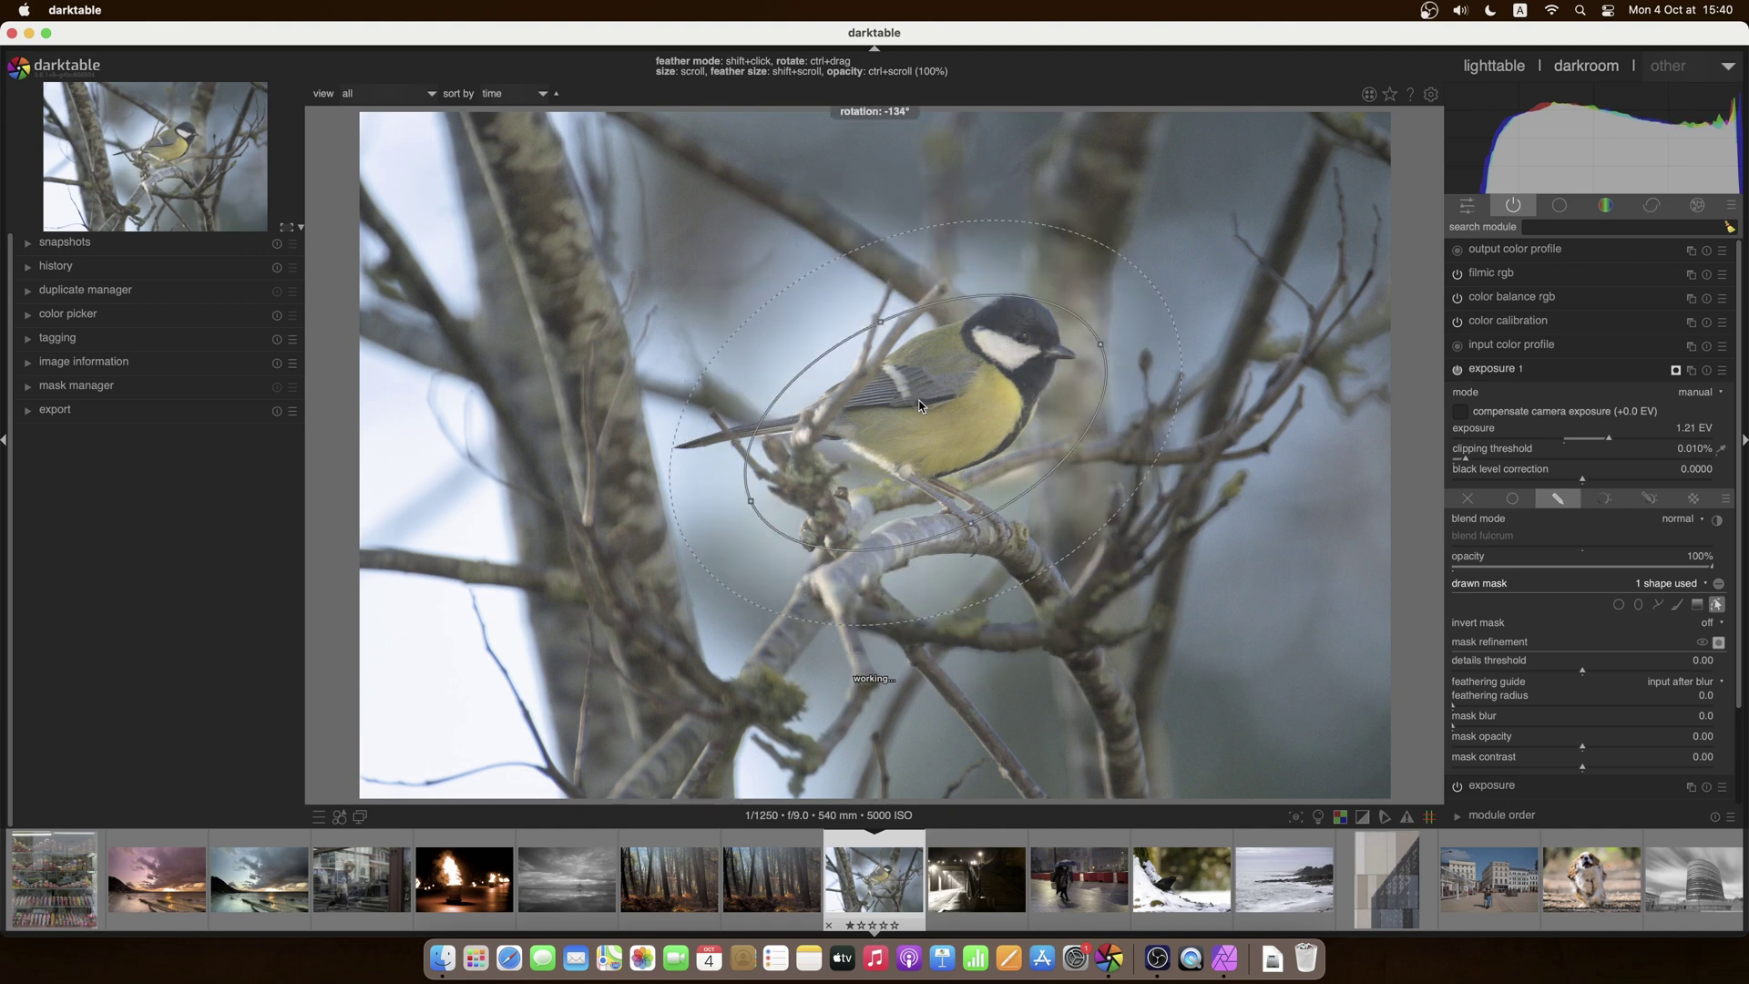
{"action": "scroll", "coordinate": [920, 406], "scroll_direction": "up", "scroll_amount": 3}
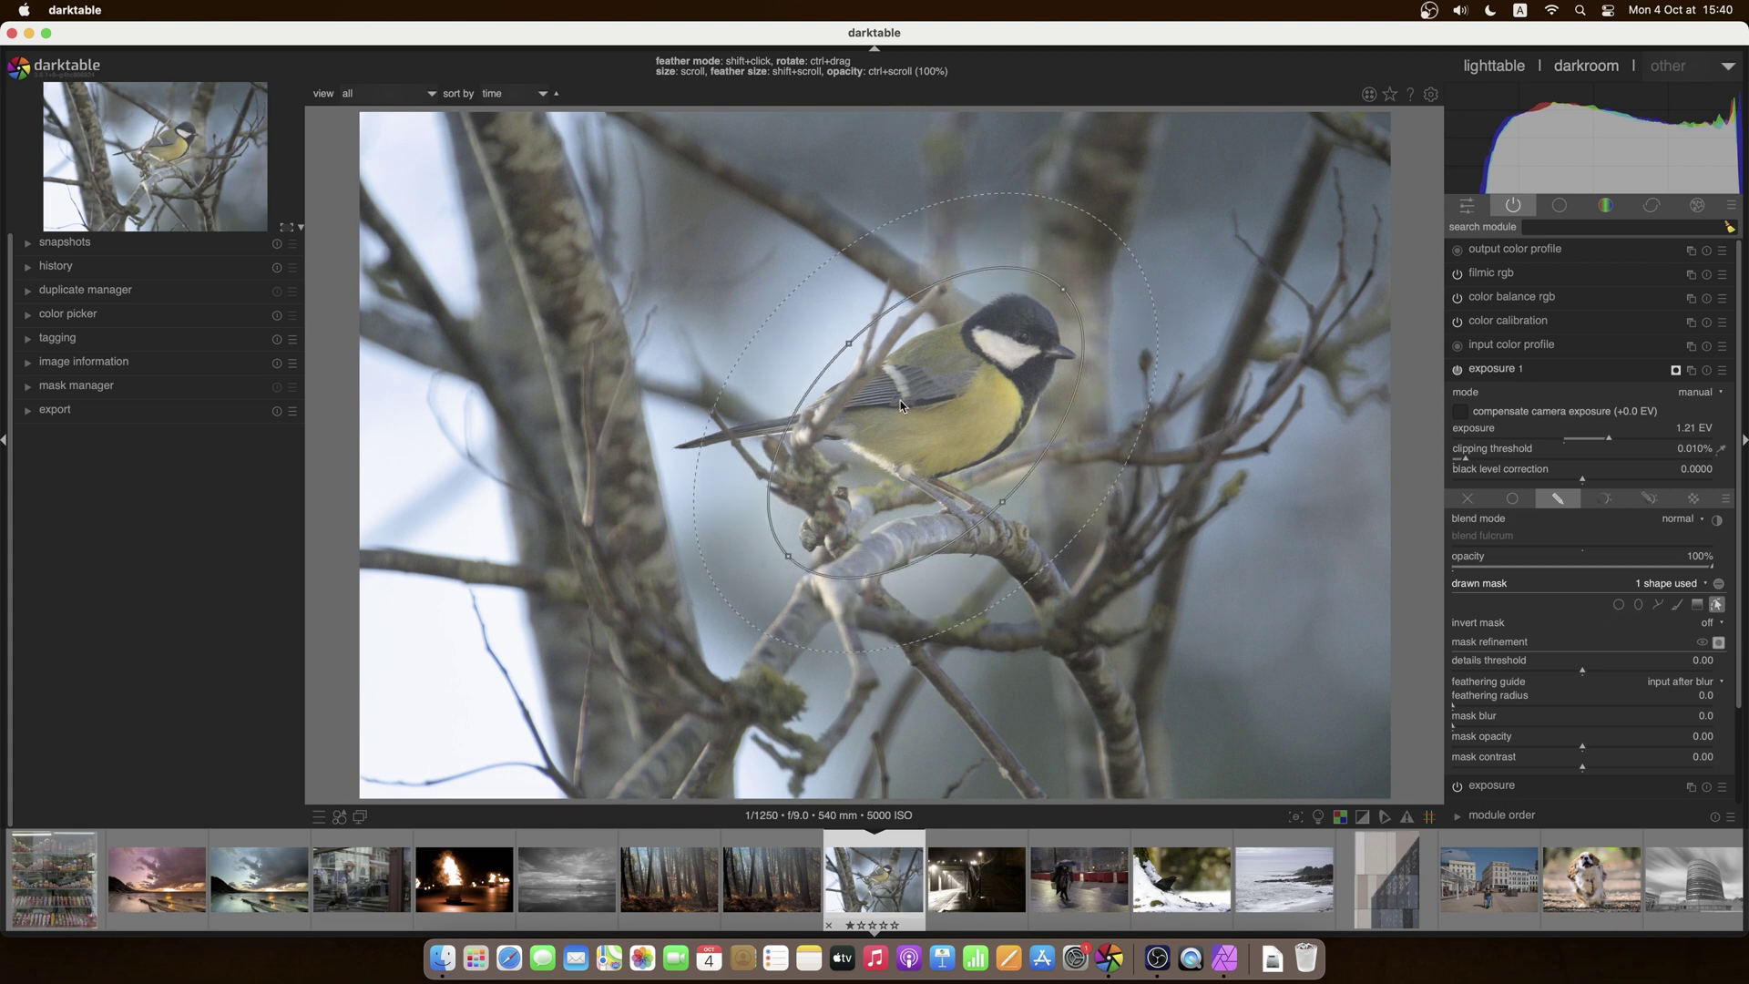
Step: Round out and lengthen the ellipse along the bird, and widen its feathered edge
{"action": "left_click_drag", "start_coordinate": [833, 340], "coordinate": [810, 317]}
{"action": "left_click_drag", "start_coordinate": [1062, 319], "coordinate": [1105, 350]}
{"action": "scroll", "coordinate": [996, 401], "scroll_direction": "up", "scroll_amount": 1, "text": "shift"}
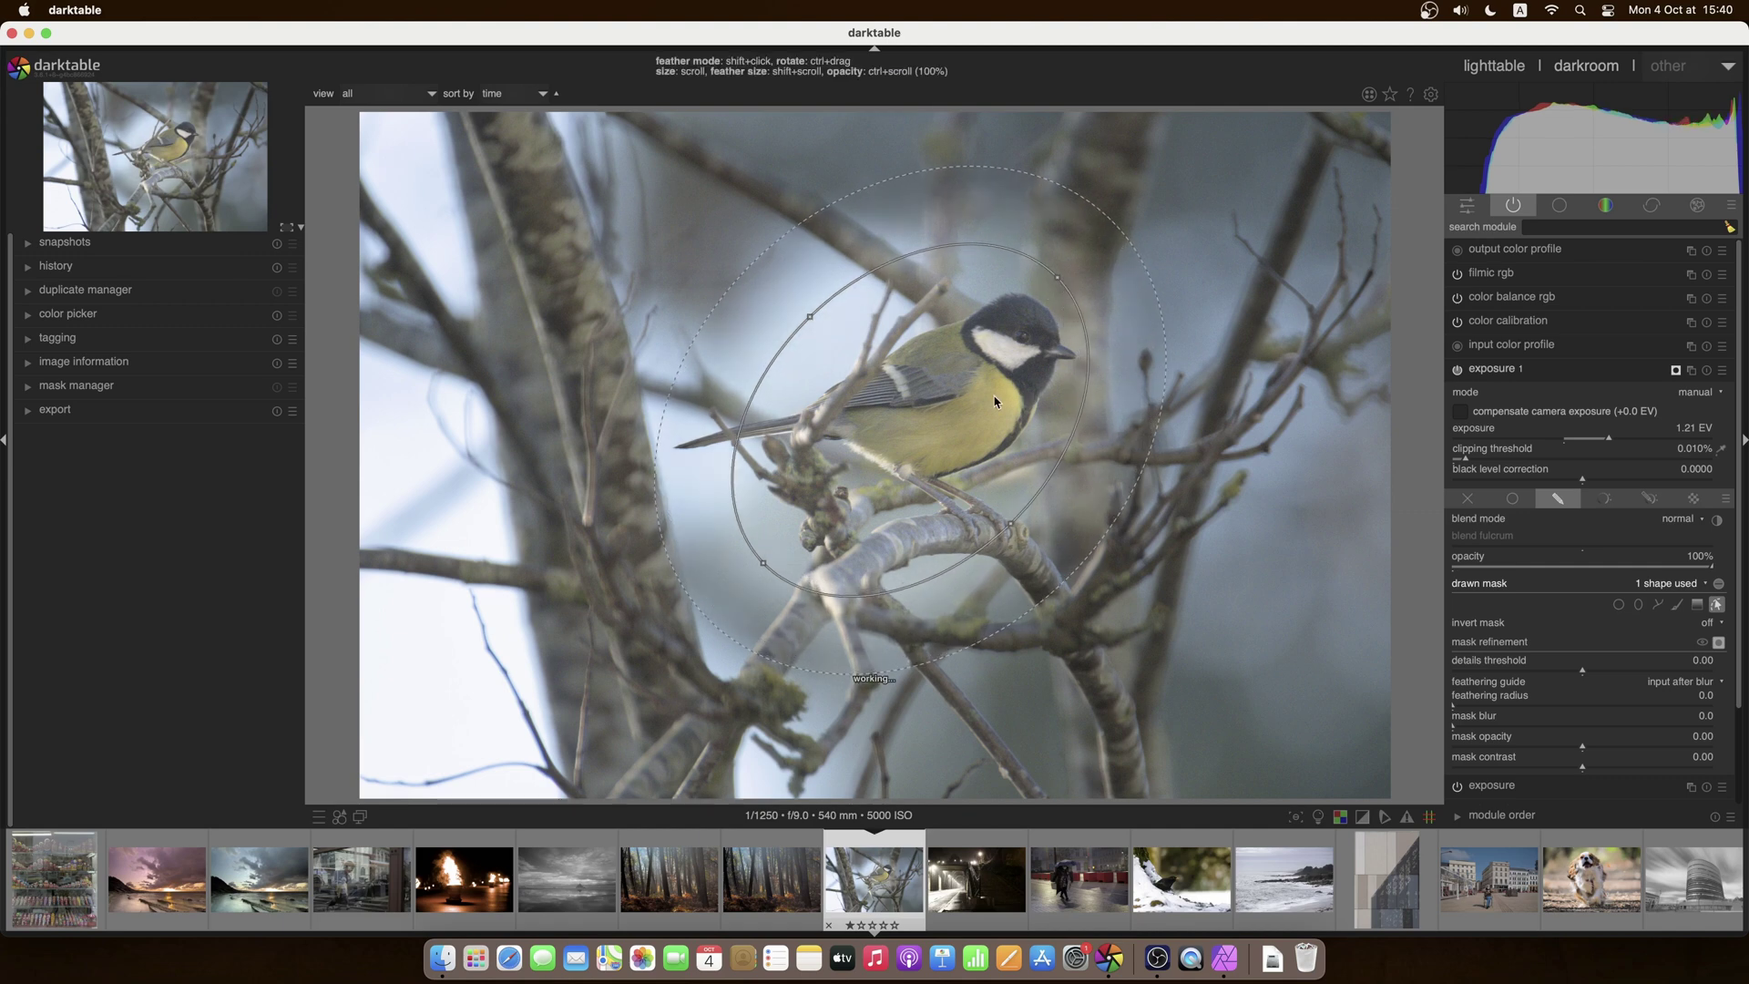
{"action": "scroll", "coordinate": [996, 400], "scroll_direction": "up", "scroll_amount": 4, "text": "shift"}
{"action": "scroll", "coordinate": [995, 401], "scroll_direction": "up", "scroll_amount": 3, "text": "shift"}
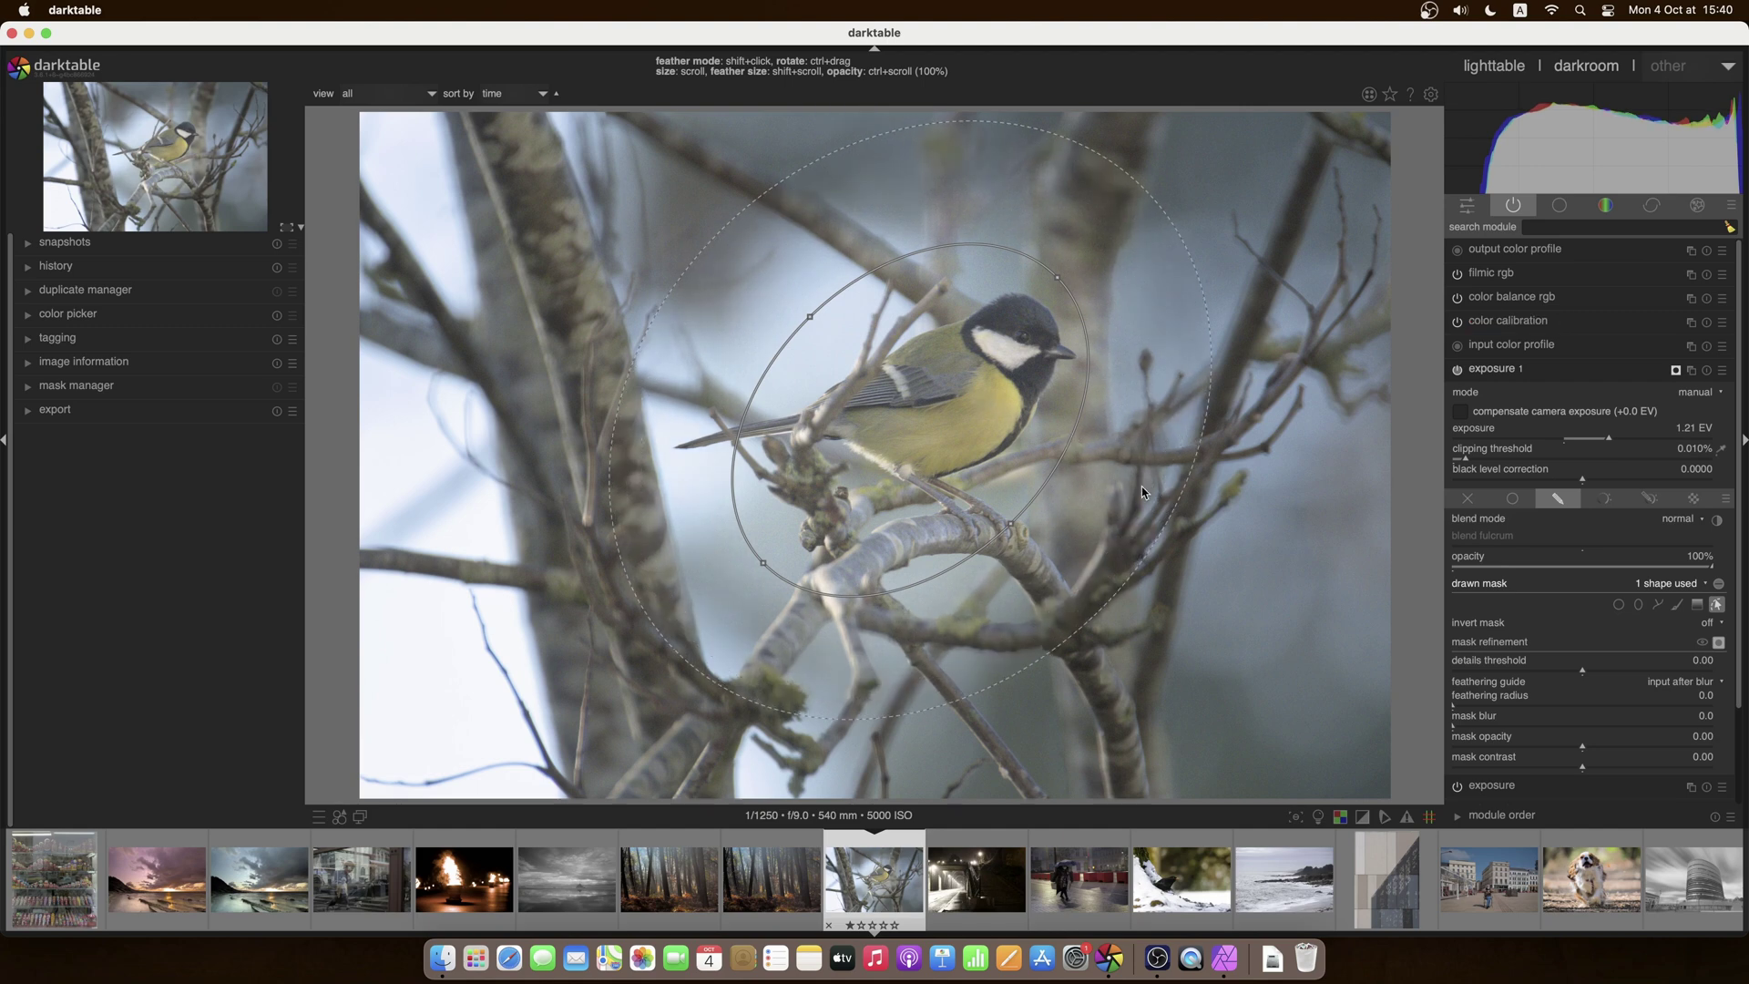
Step: Hide the ellipse outline, then toggle the mask and exposure 1 off and back on to compare
{"action": "left_click", "coordinate": [1717, 606]}
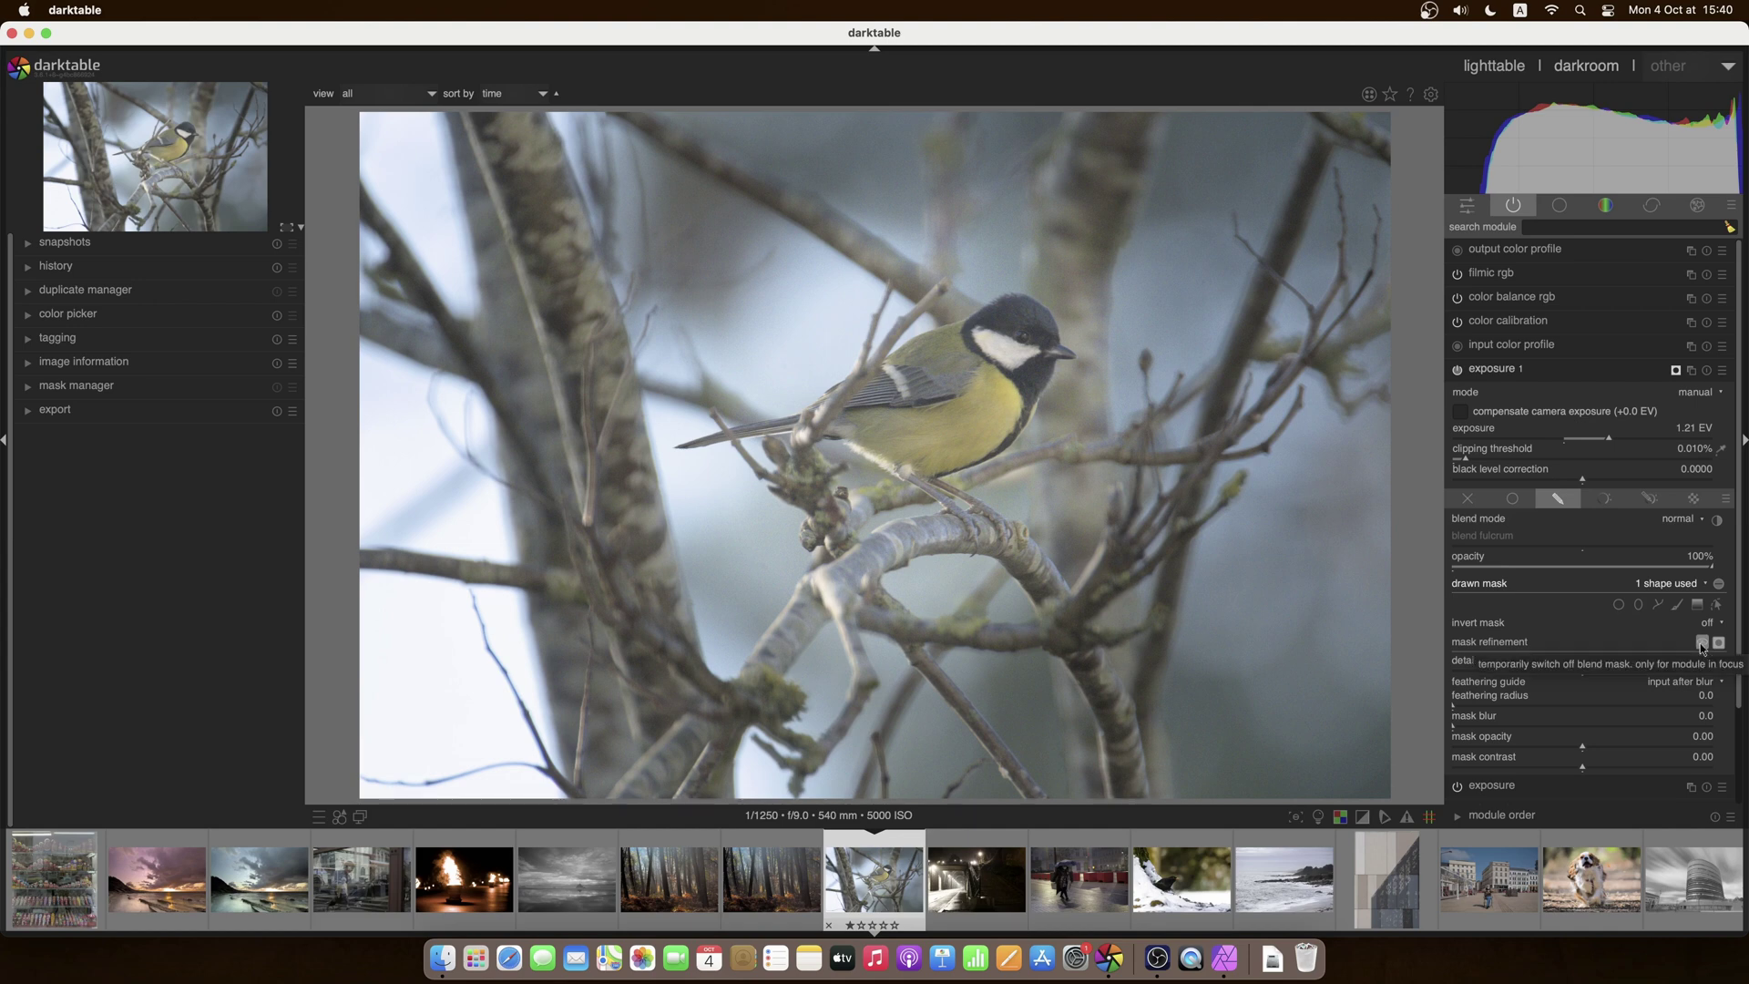
{"action": "left_click", "coordinate": [1701, 643]}
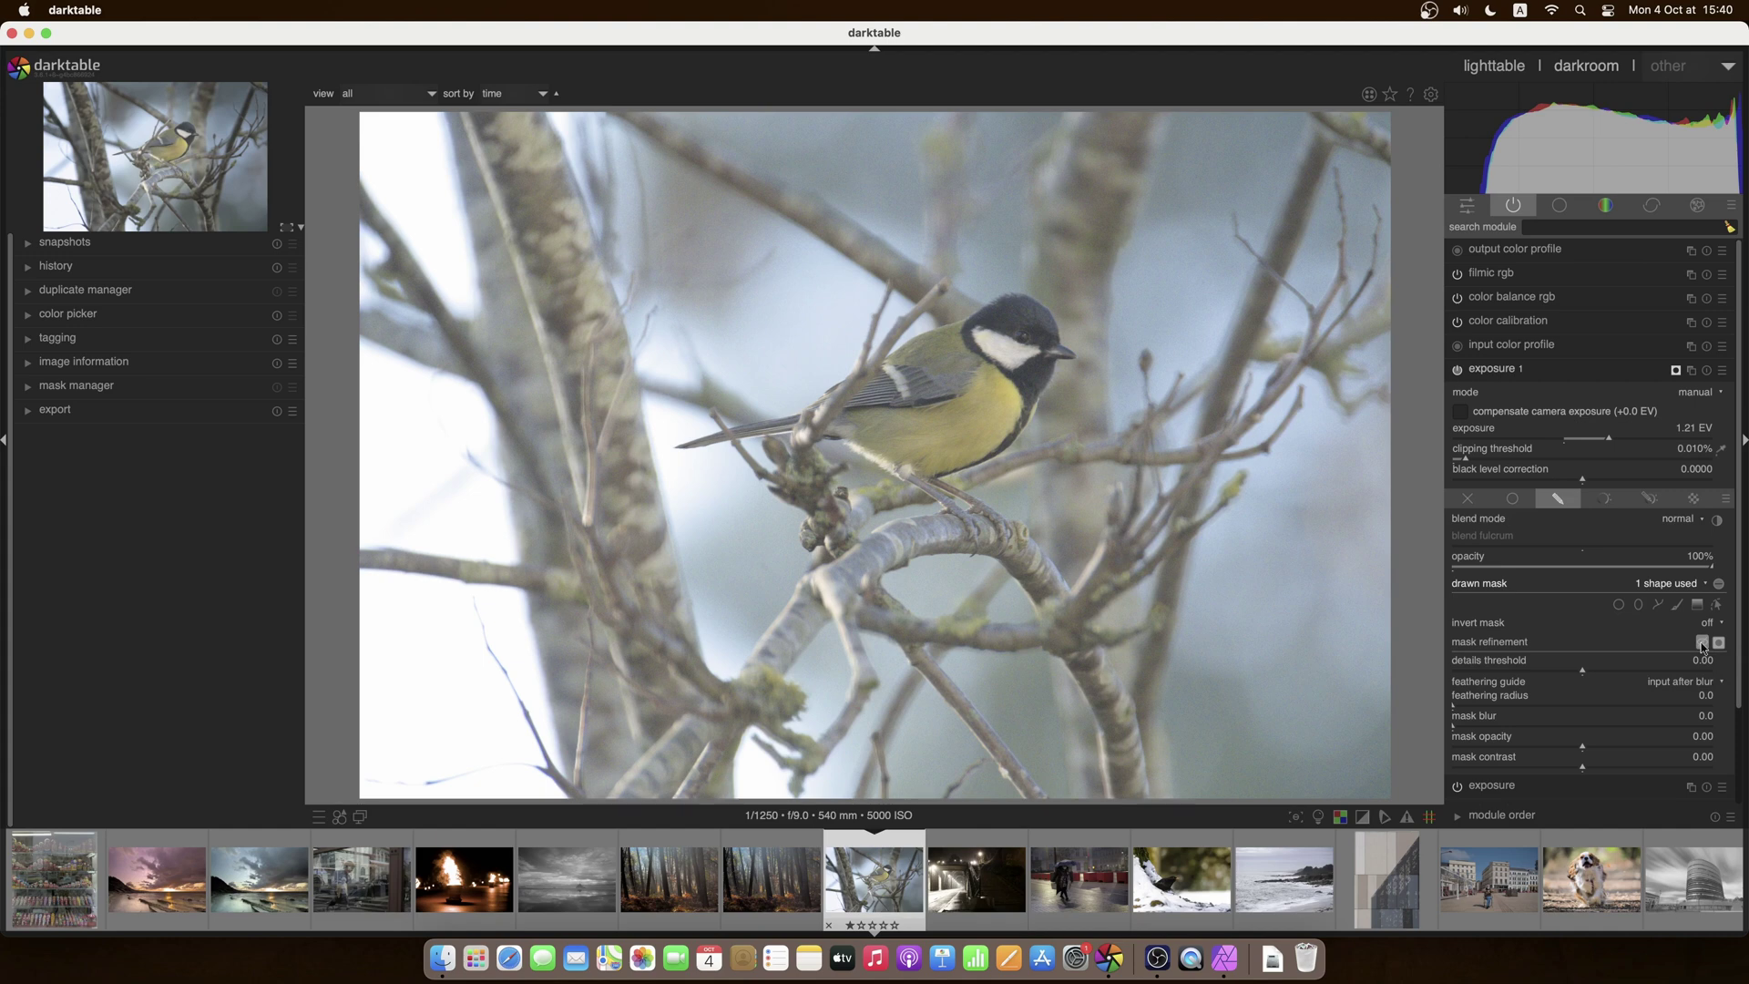
{"action": "left_click", "coordinate": [1701, 644]}
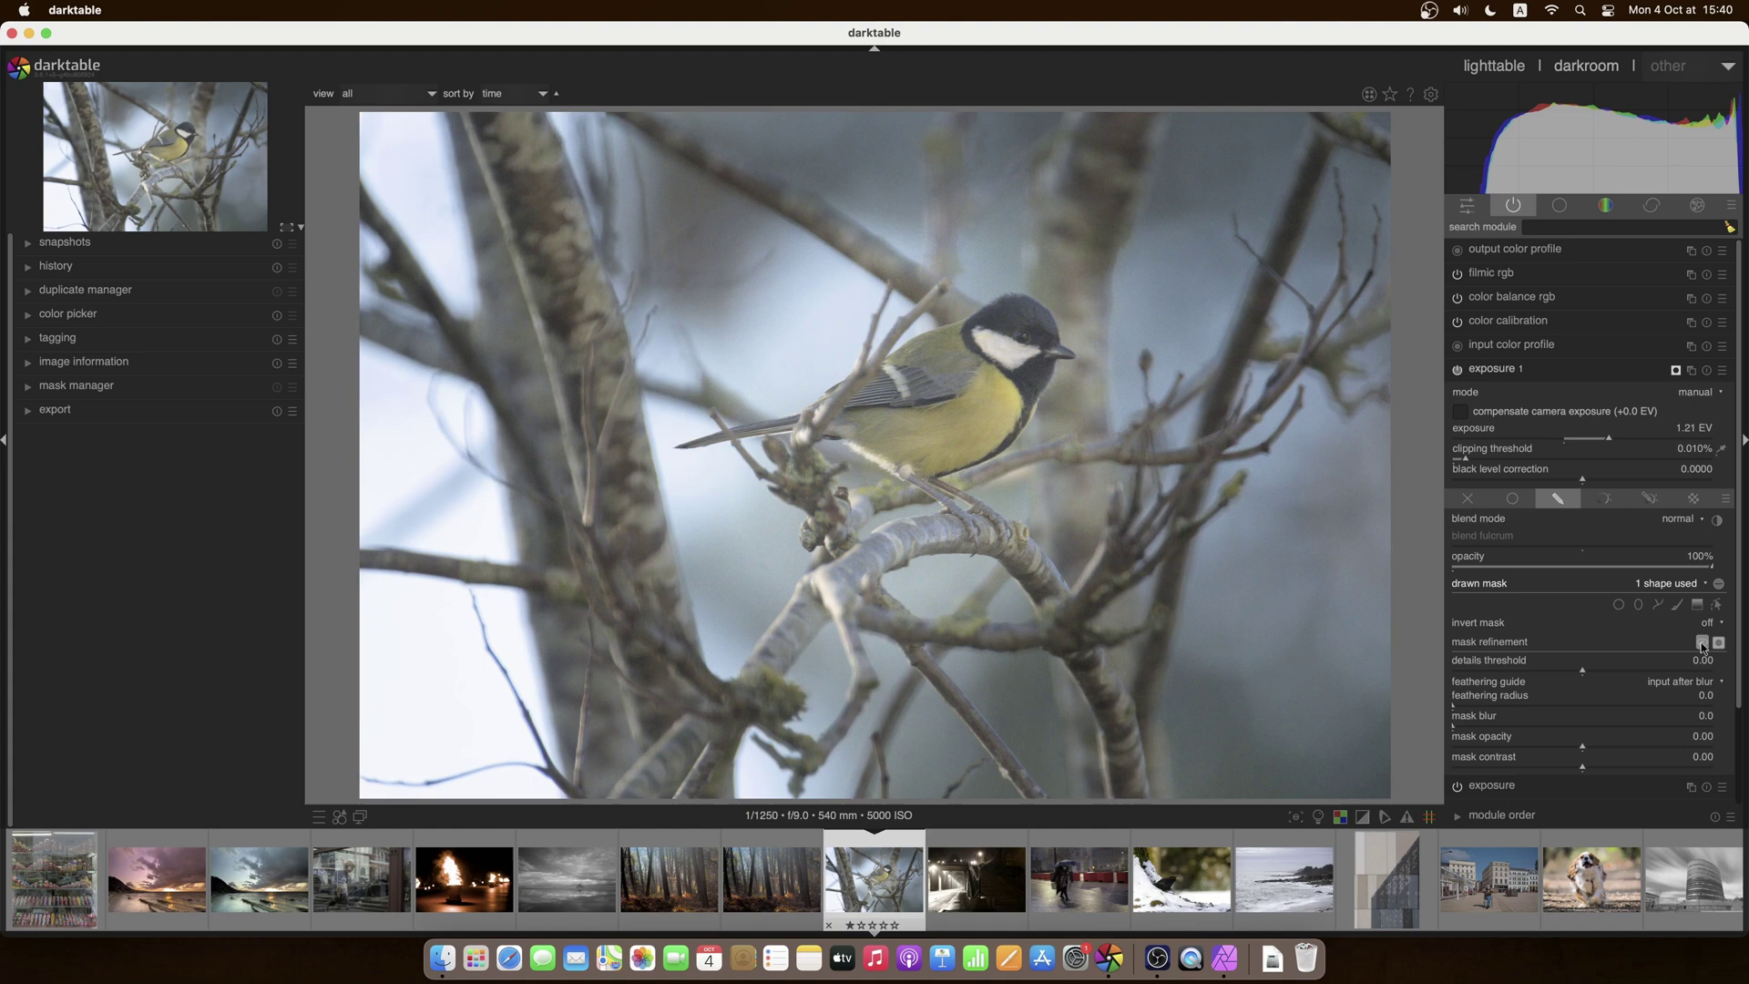
{"action": "left_click", "coordinate": [1457, 370]}
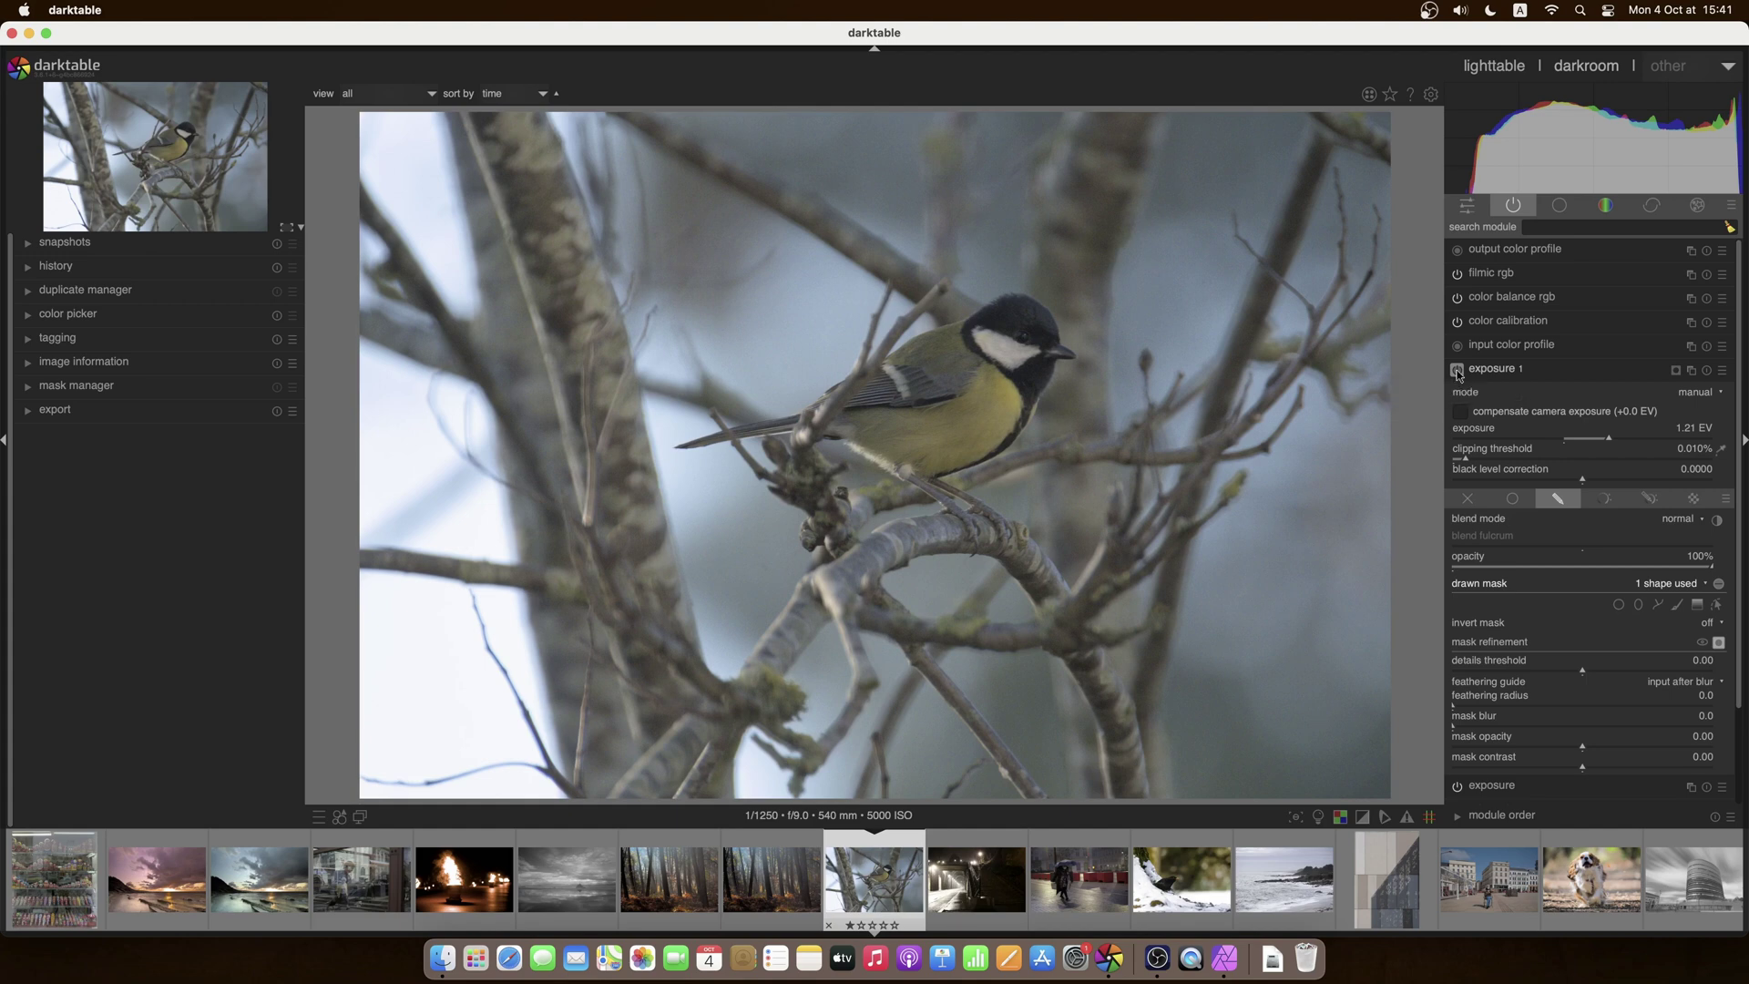
{"action": "left_click", "coordinate": [1457, 371]}
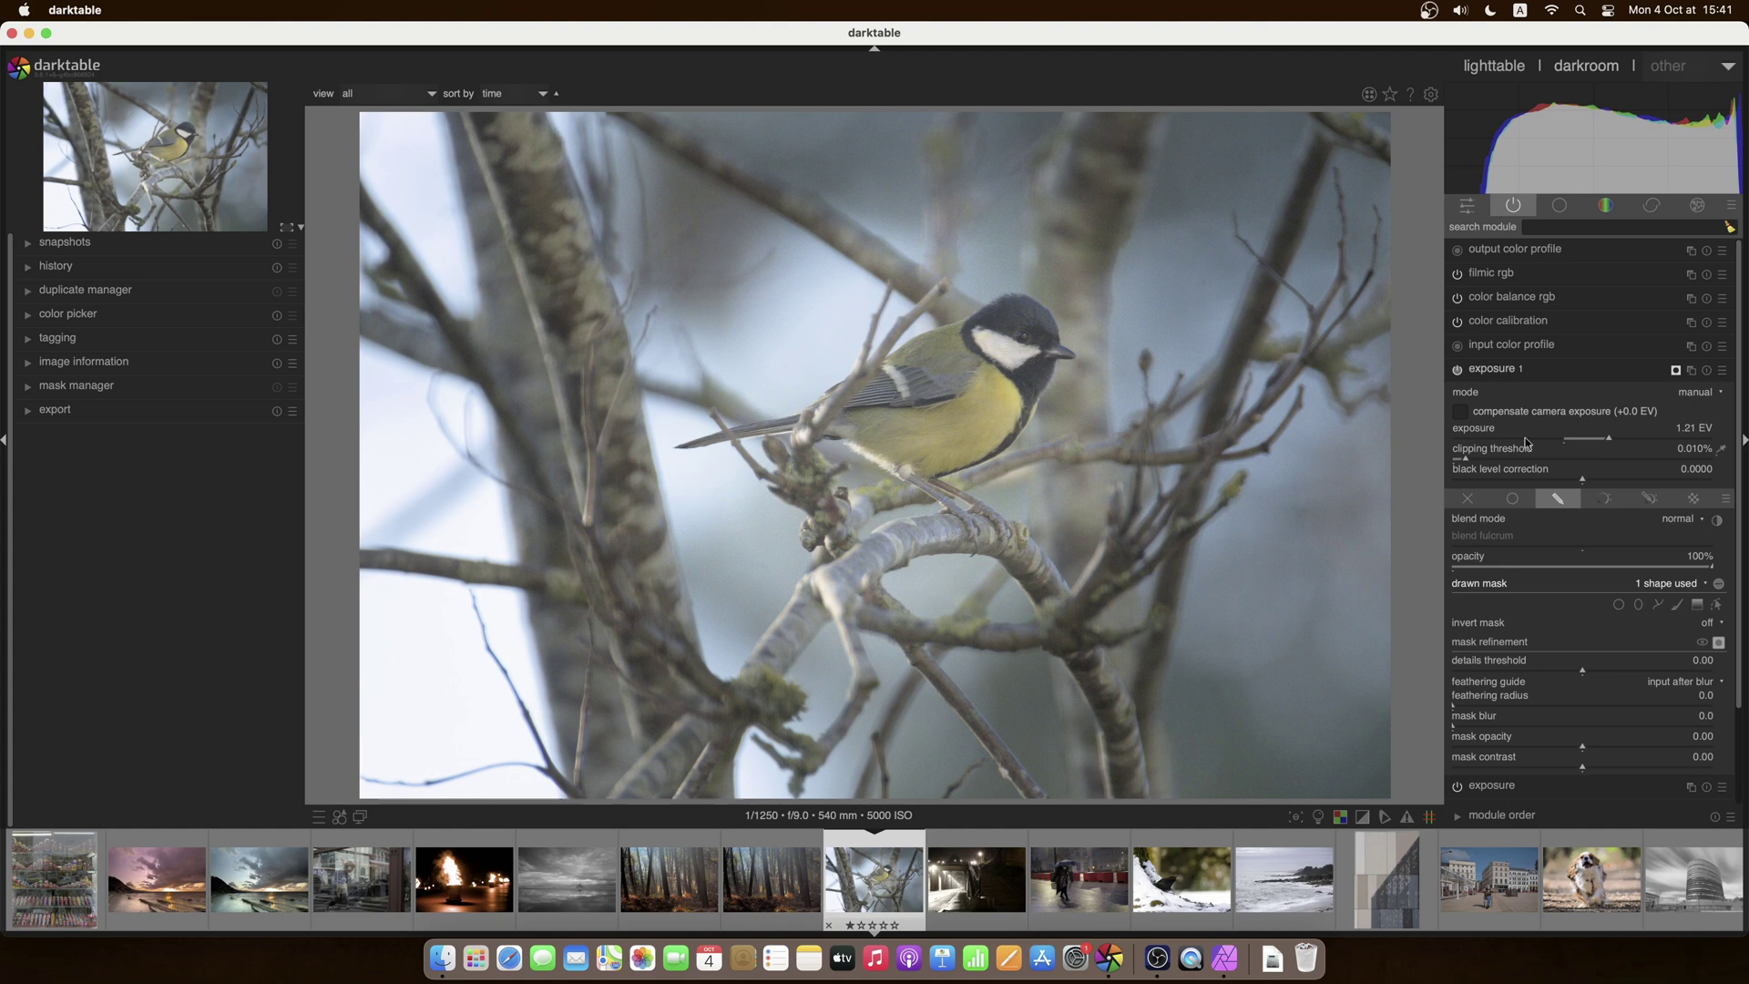
Step: Lower exposure 1 to -1.04 EV
{"action": "left_click", "coordinate": [1527, 440]}
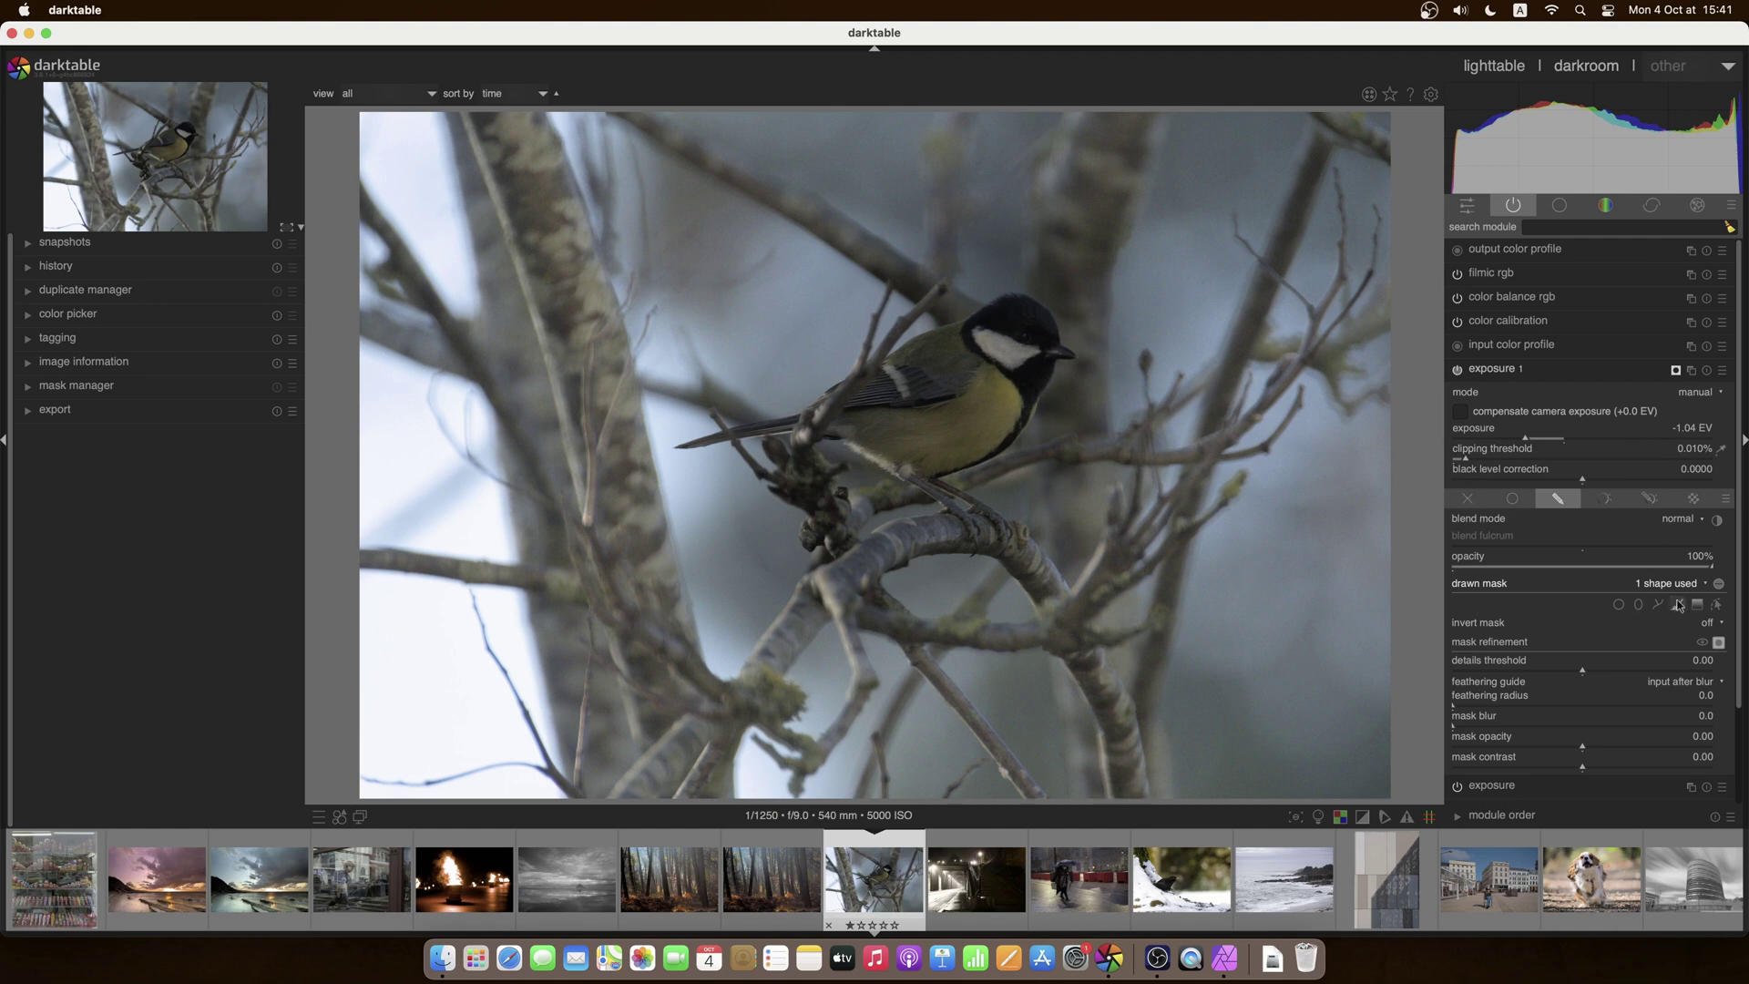
{"action": "left_click", "coordinate": [1718, 605]}
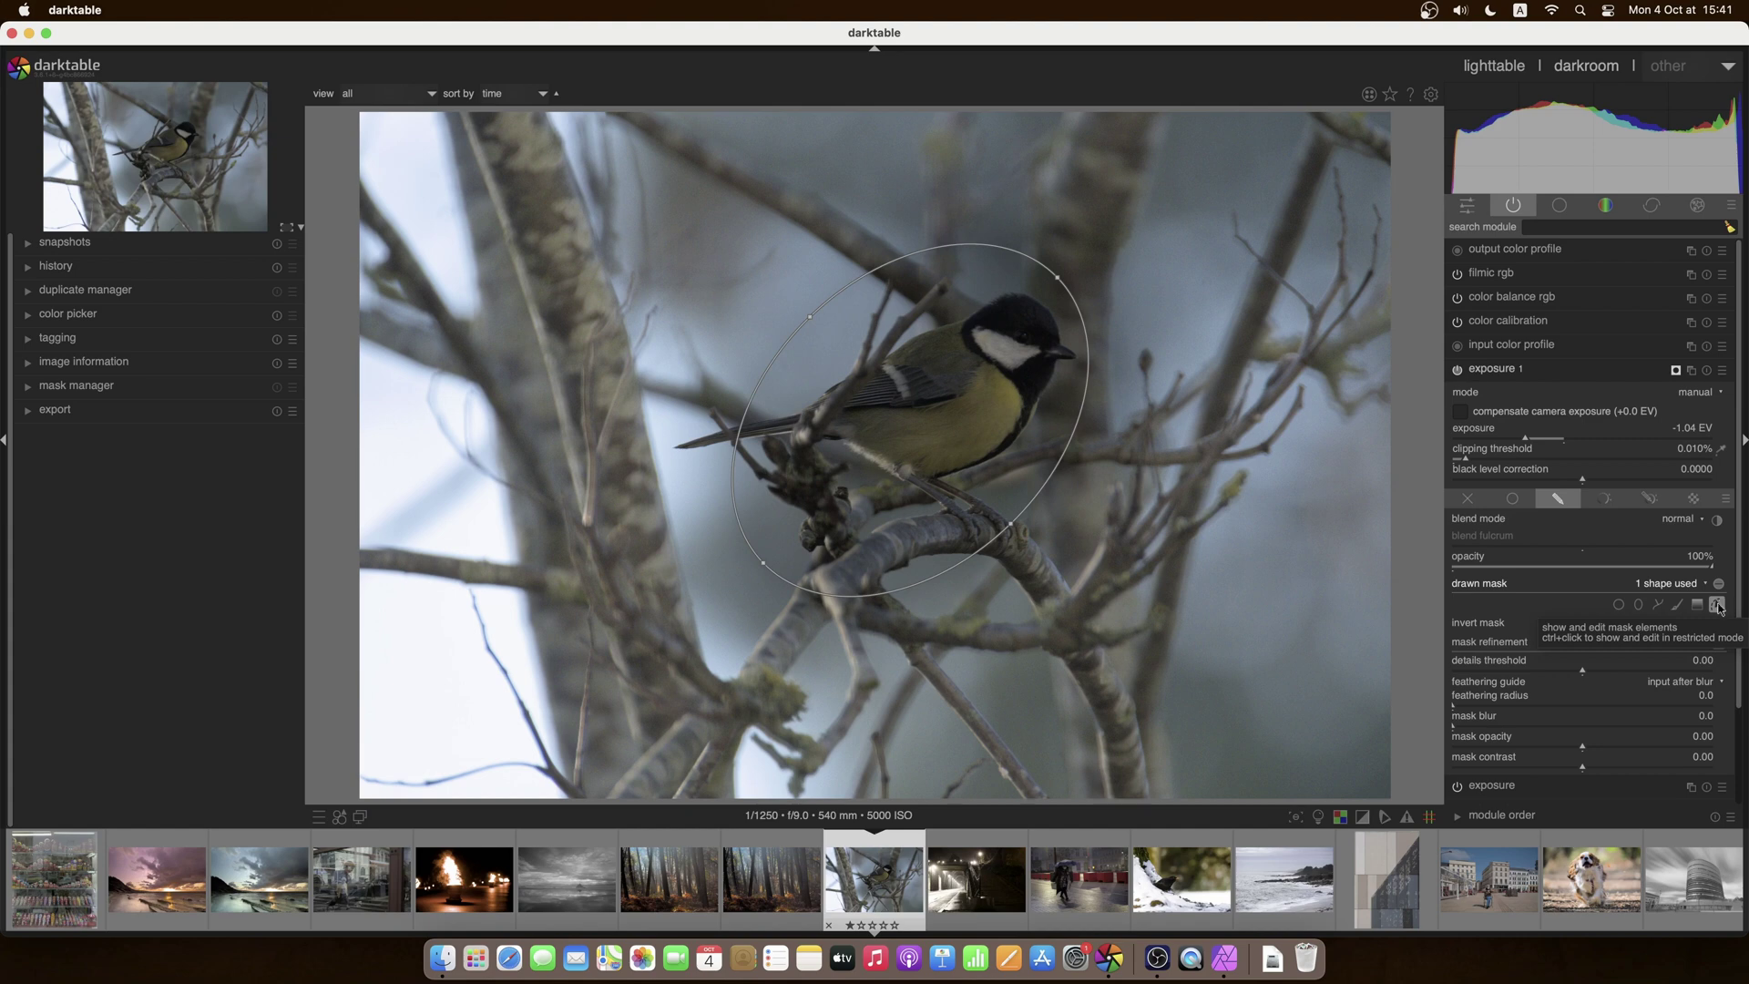
{"action": "left_click", "coordinate": [1718, 605]}
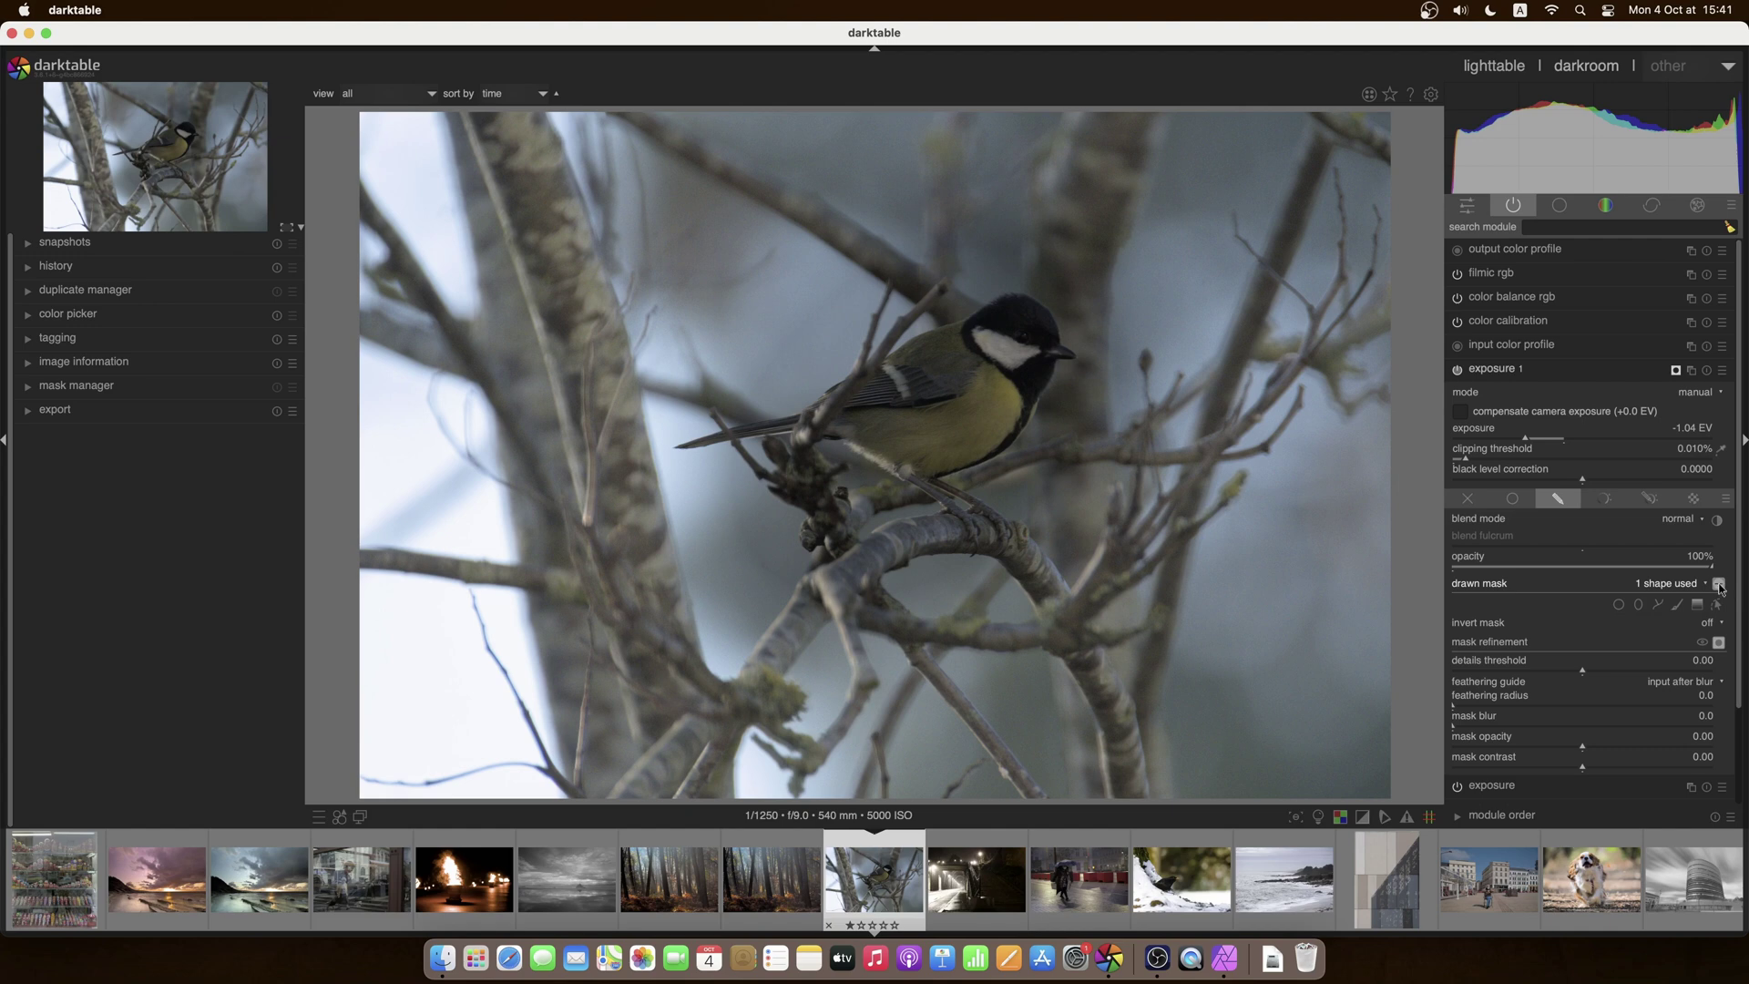
Step: Invert the ellipse mask's polarity to darken the surroundings, shown as a yellow overlay
{"action": "left_click", "coordinate": [1718, 583]}
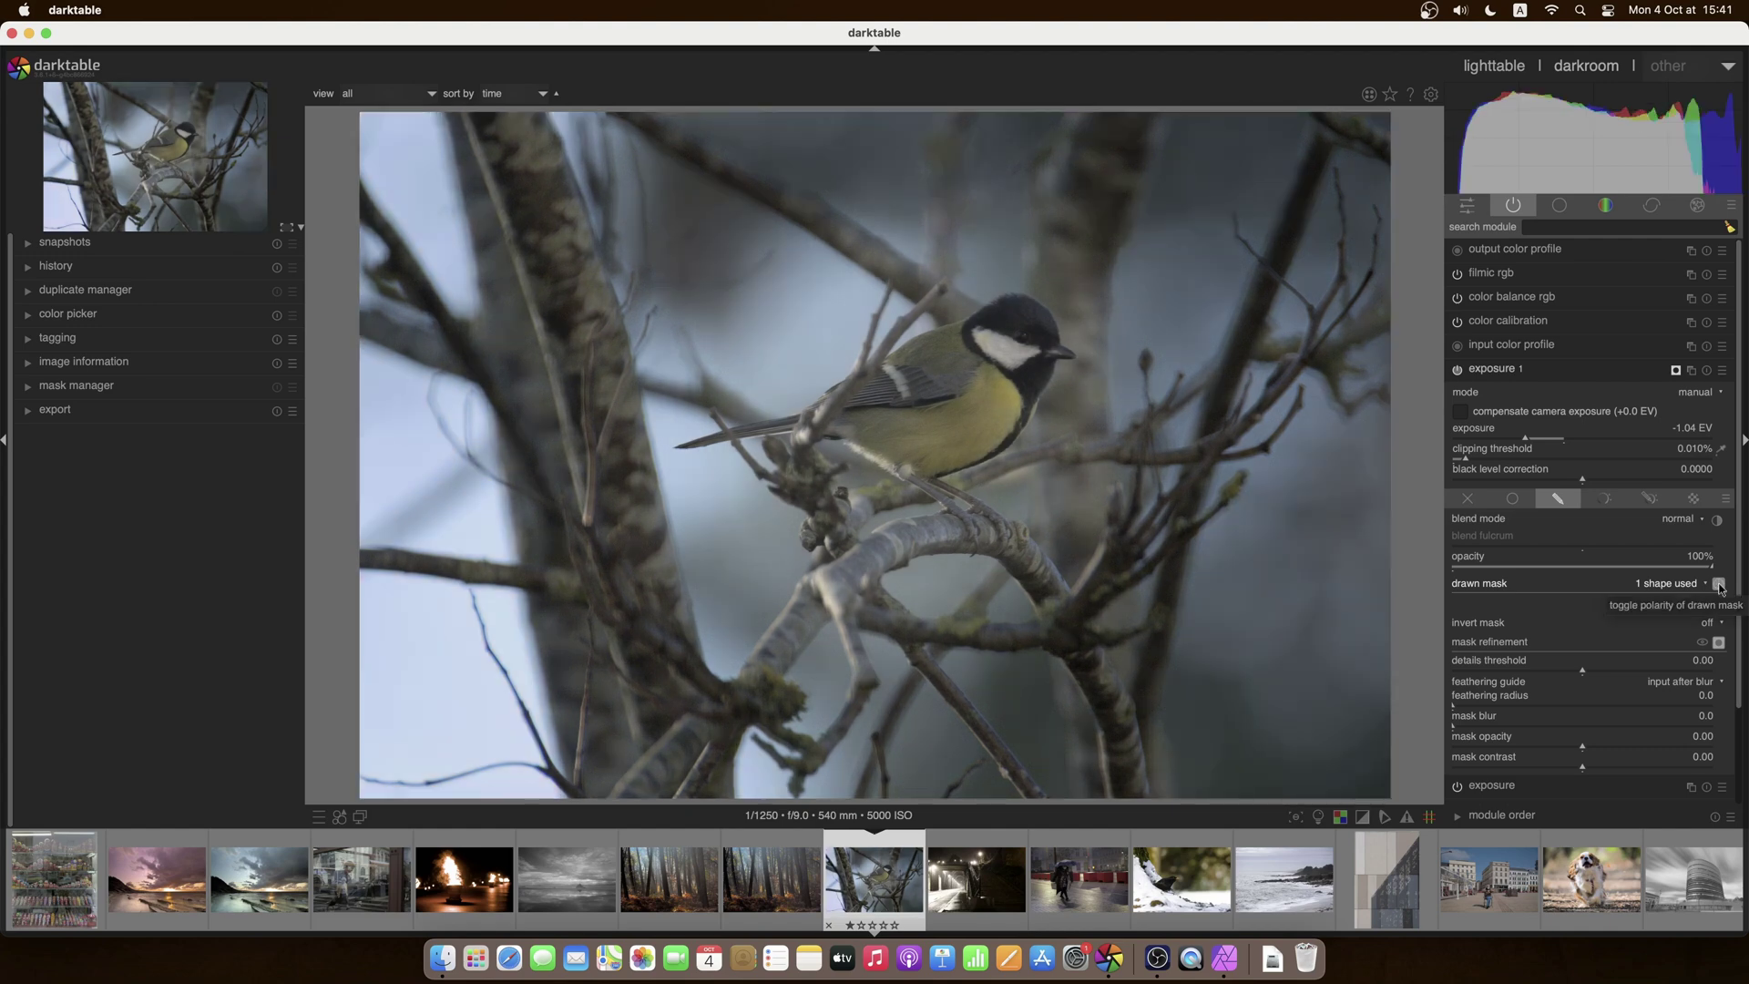
{"action": "left_click", "coordinate": [1719, 583]}
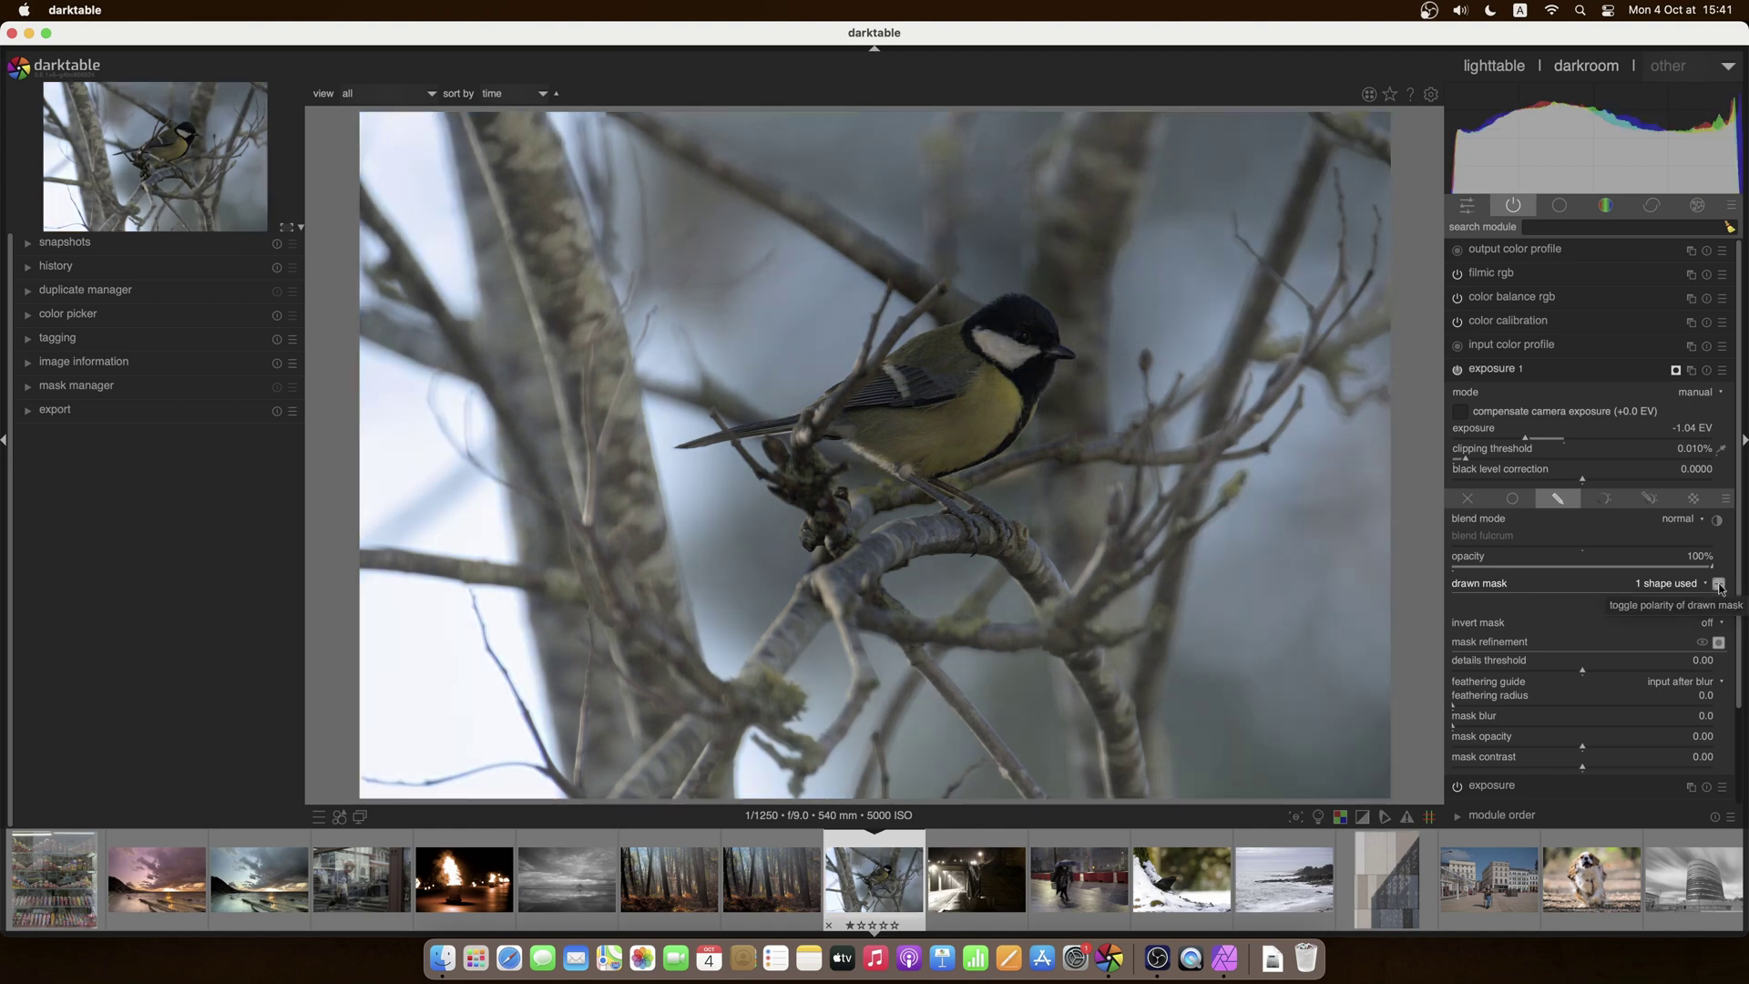
{"action": "left_click", "coordinate": [1718, 584]}
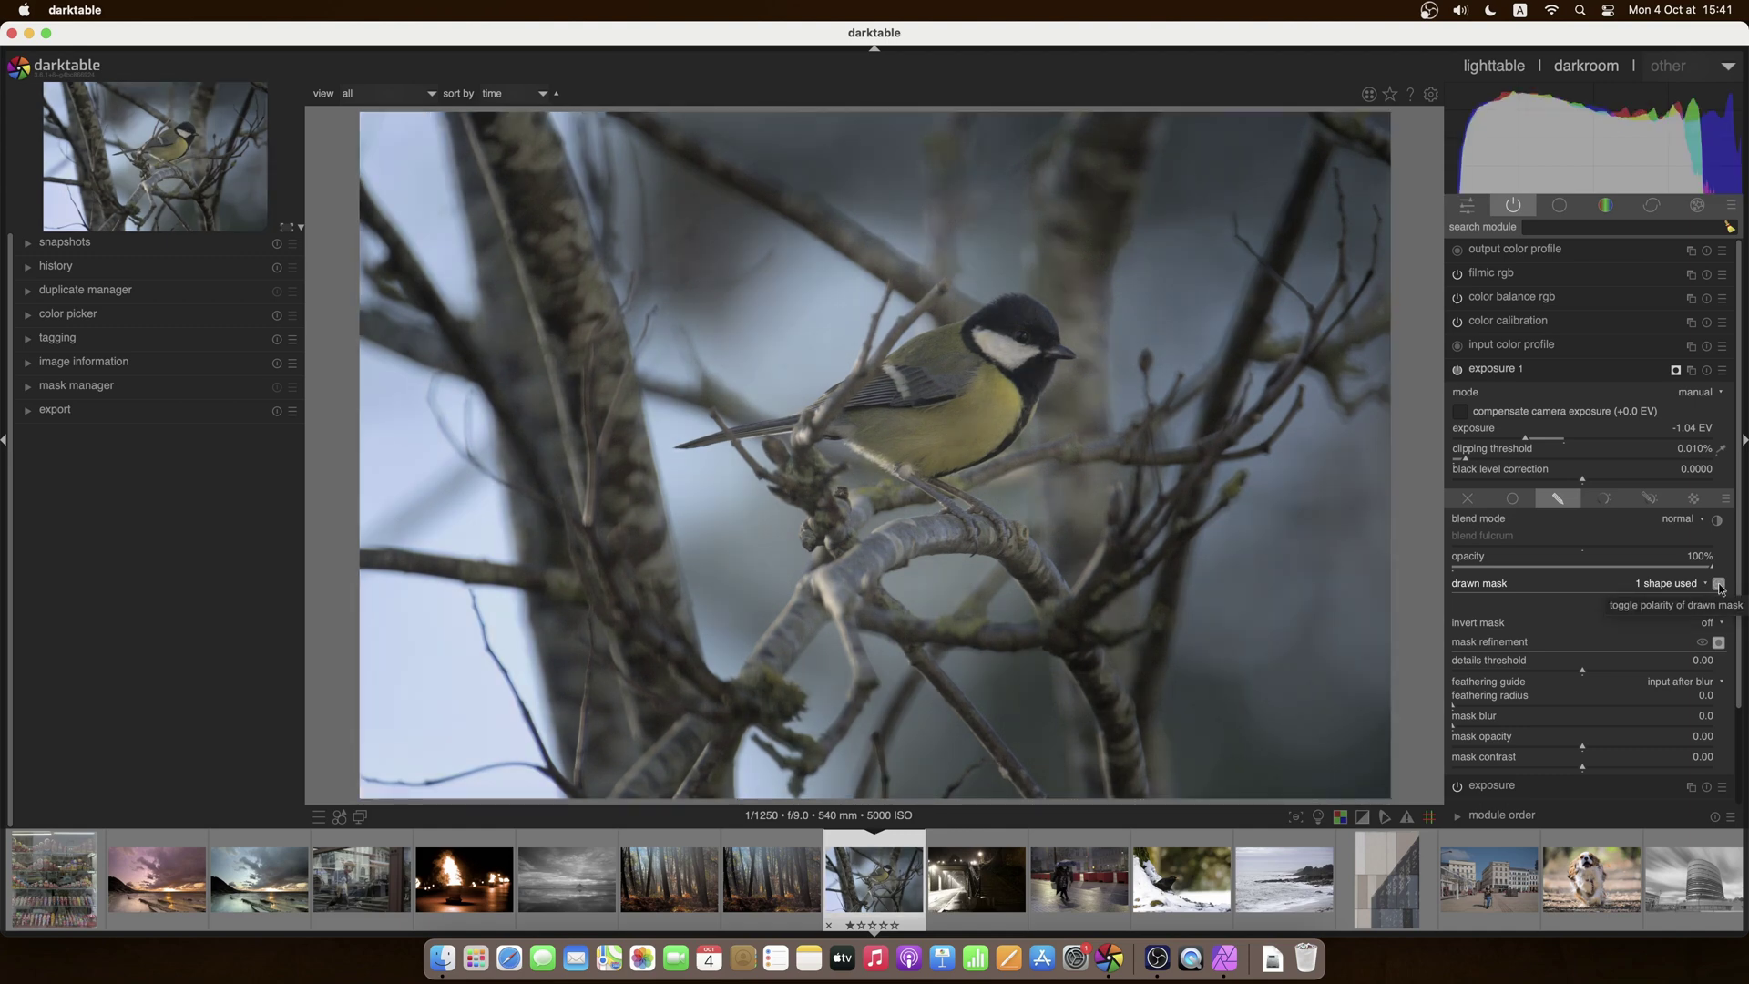
{"action": "left_click", "coordinate": [1718, 643]}
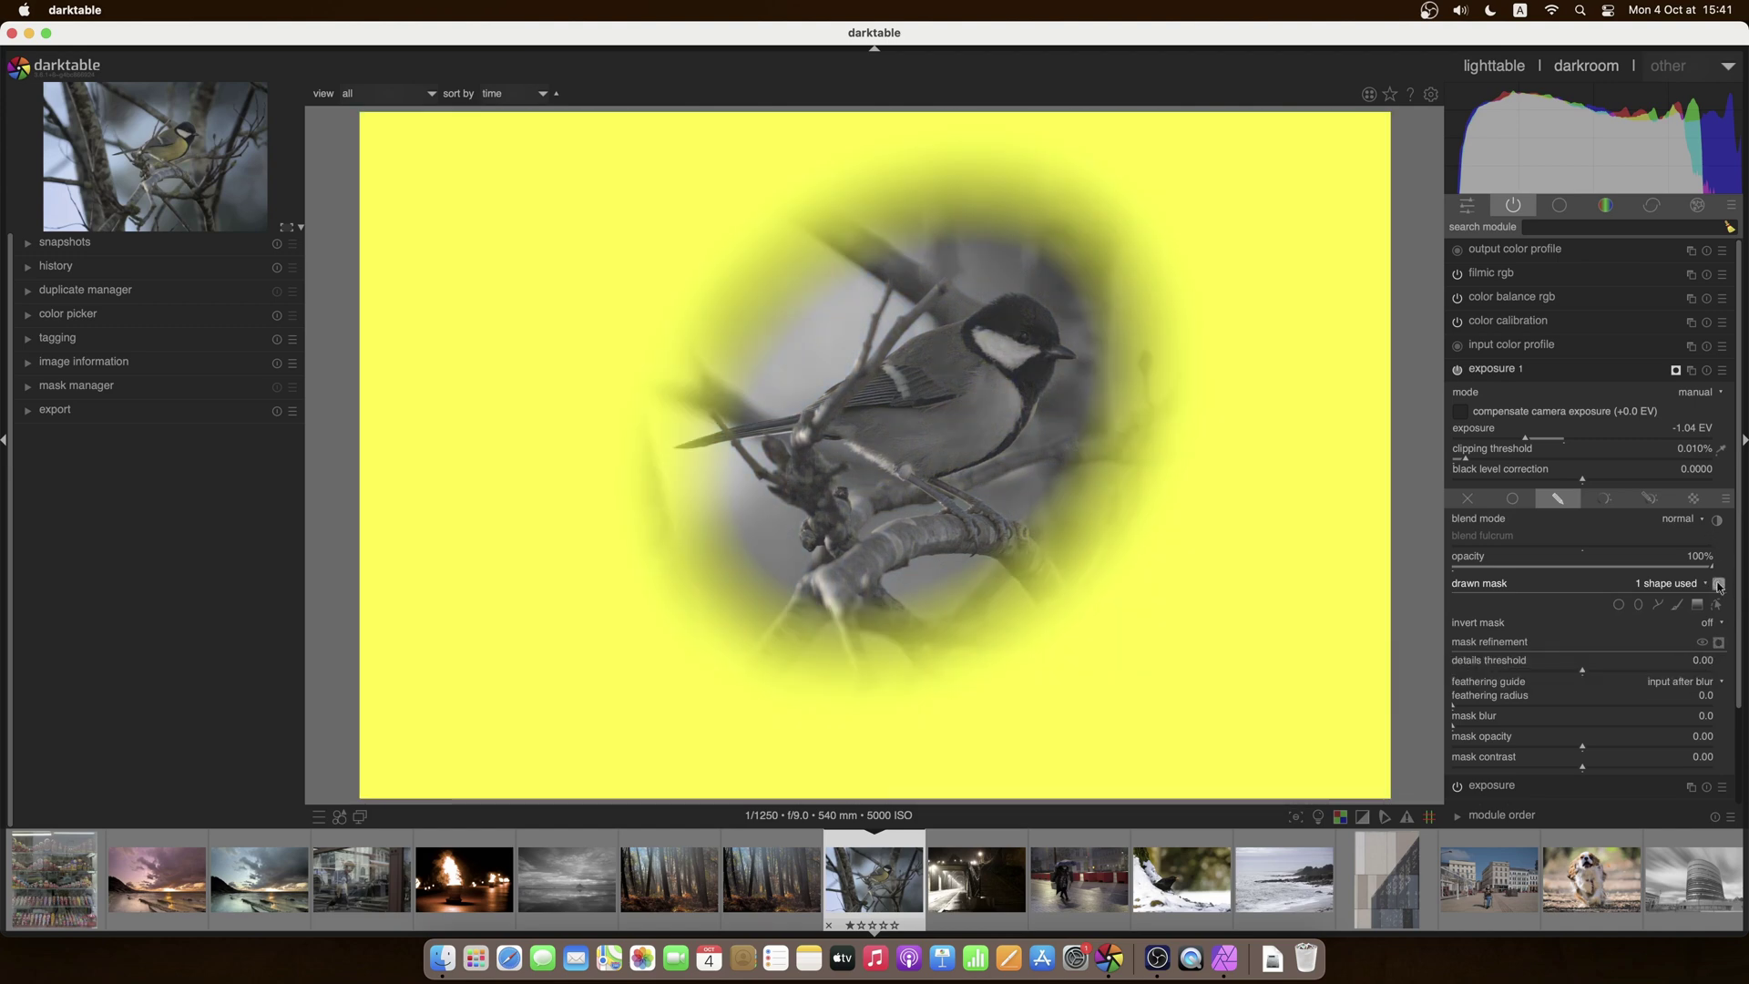
Step: Raise the ellipse feather to about 64.59% so the -1.04 EV darkening fades outward
{"action": "left_click", "coordinate": [1719, 584]}
{"action": "left_click", "coordinate": [1719, 584]}
{"action": "left_click", "coordinate": [1716, 605]}
{"action": "scroll", "coordinate": [956, 442], "scroll_direction": "up", "scroll_amount": 5, "text": "shift"}
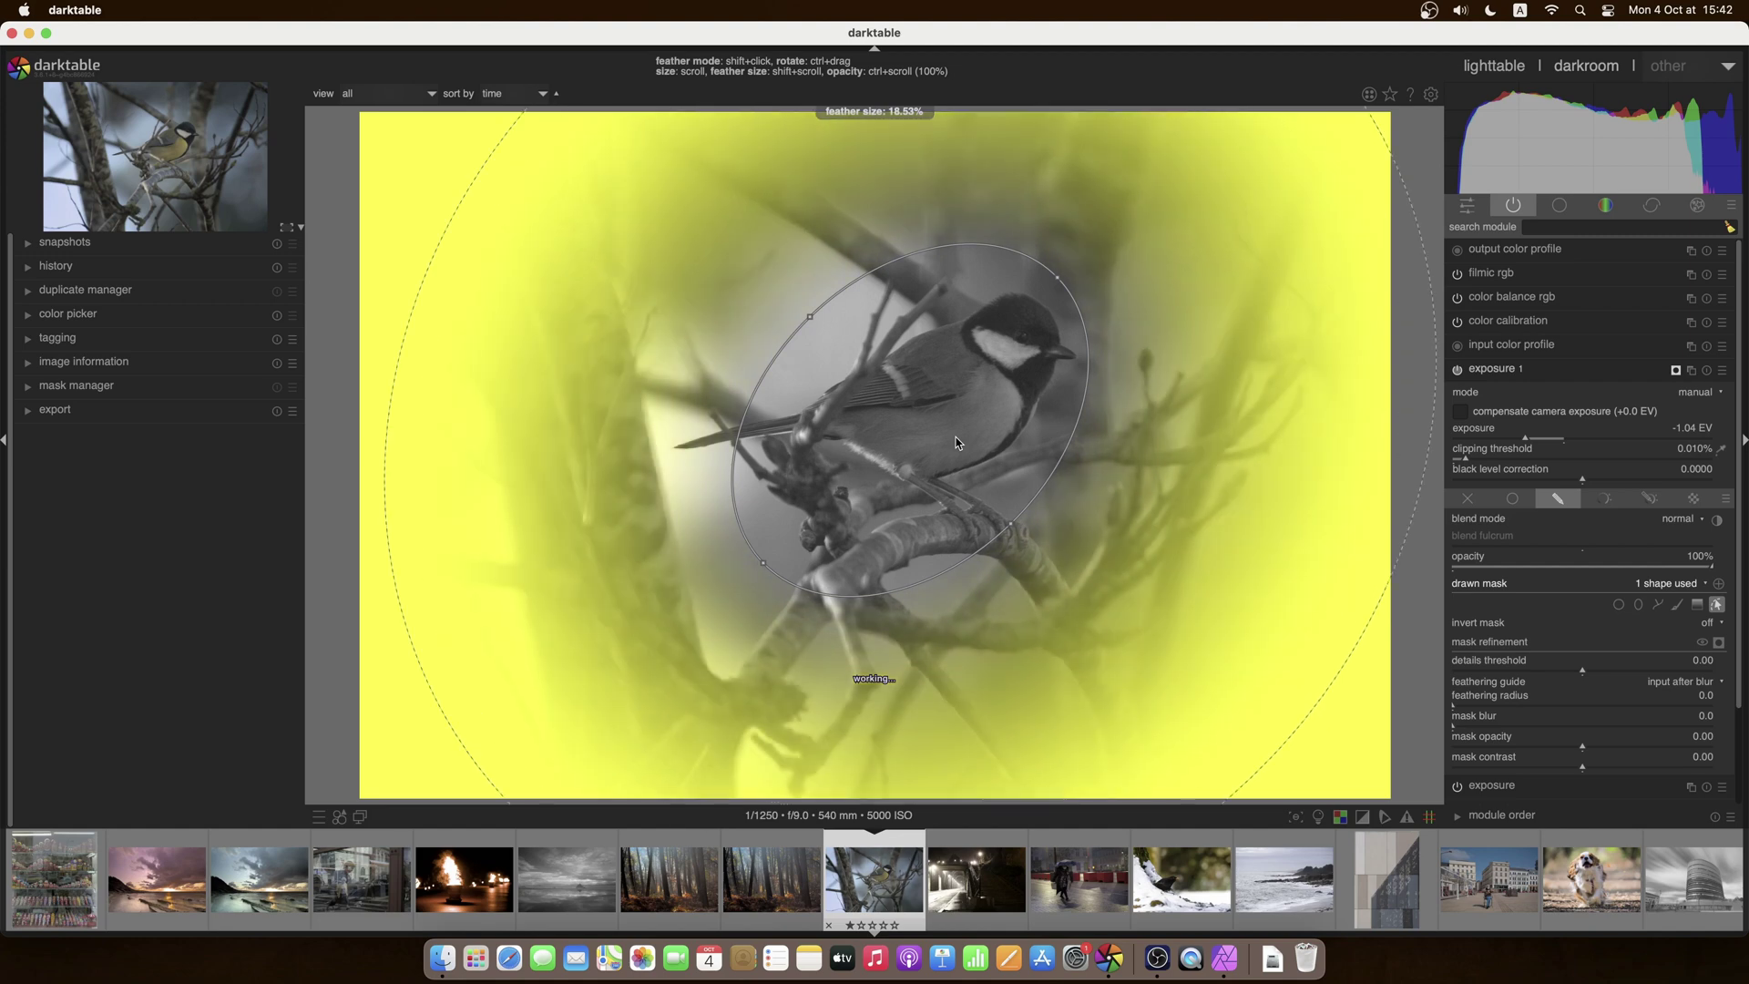
{"action": "scroll", "coordinate": [956, 442], "scroll_direction": "up", "scroll_amount": 5, "text": "shift"}
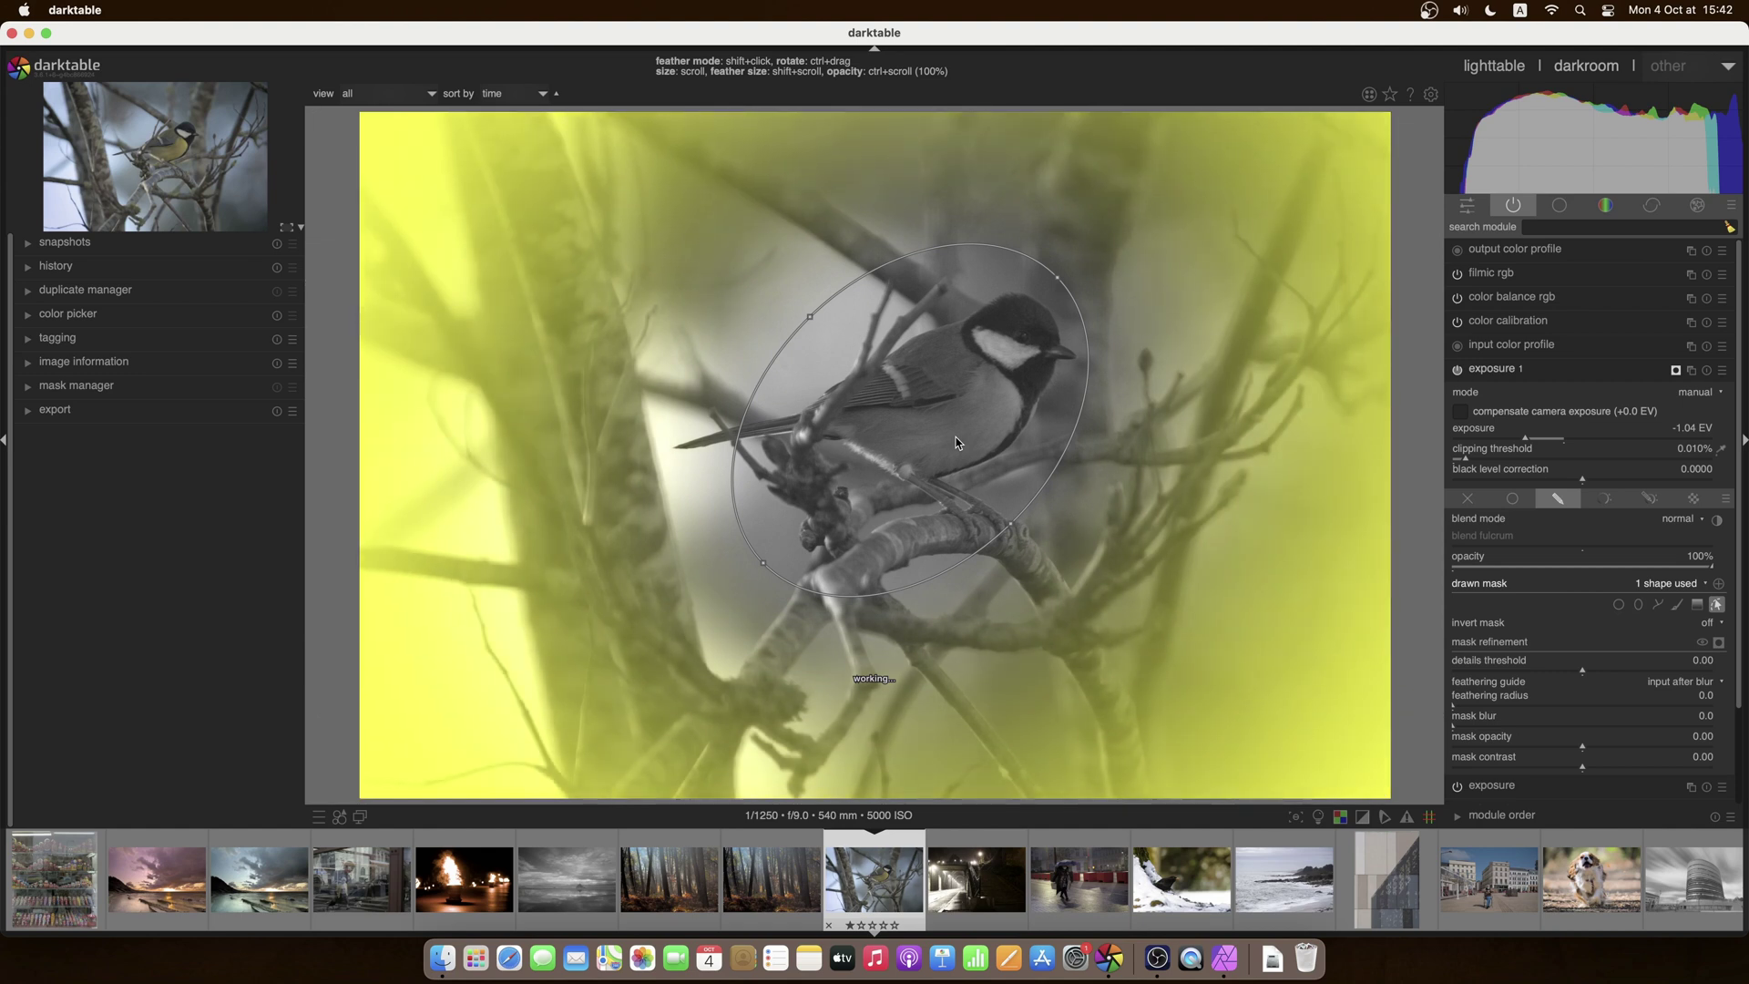
{"action": "scroll", "coordinate": [956, 443], "scroll_direction": "up", "scroll_amount": 1, "text": "shift"}
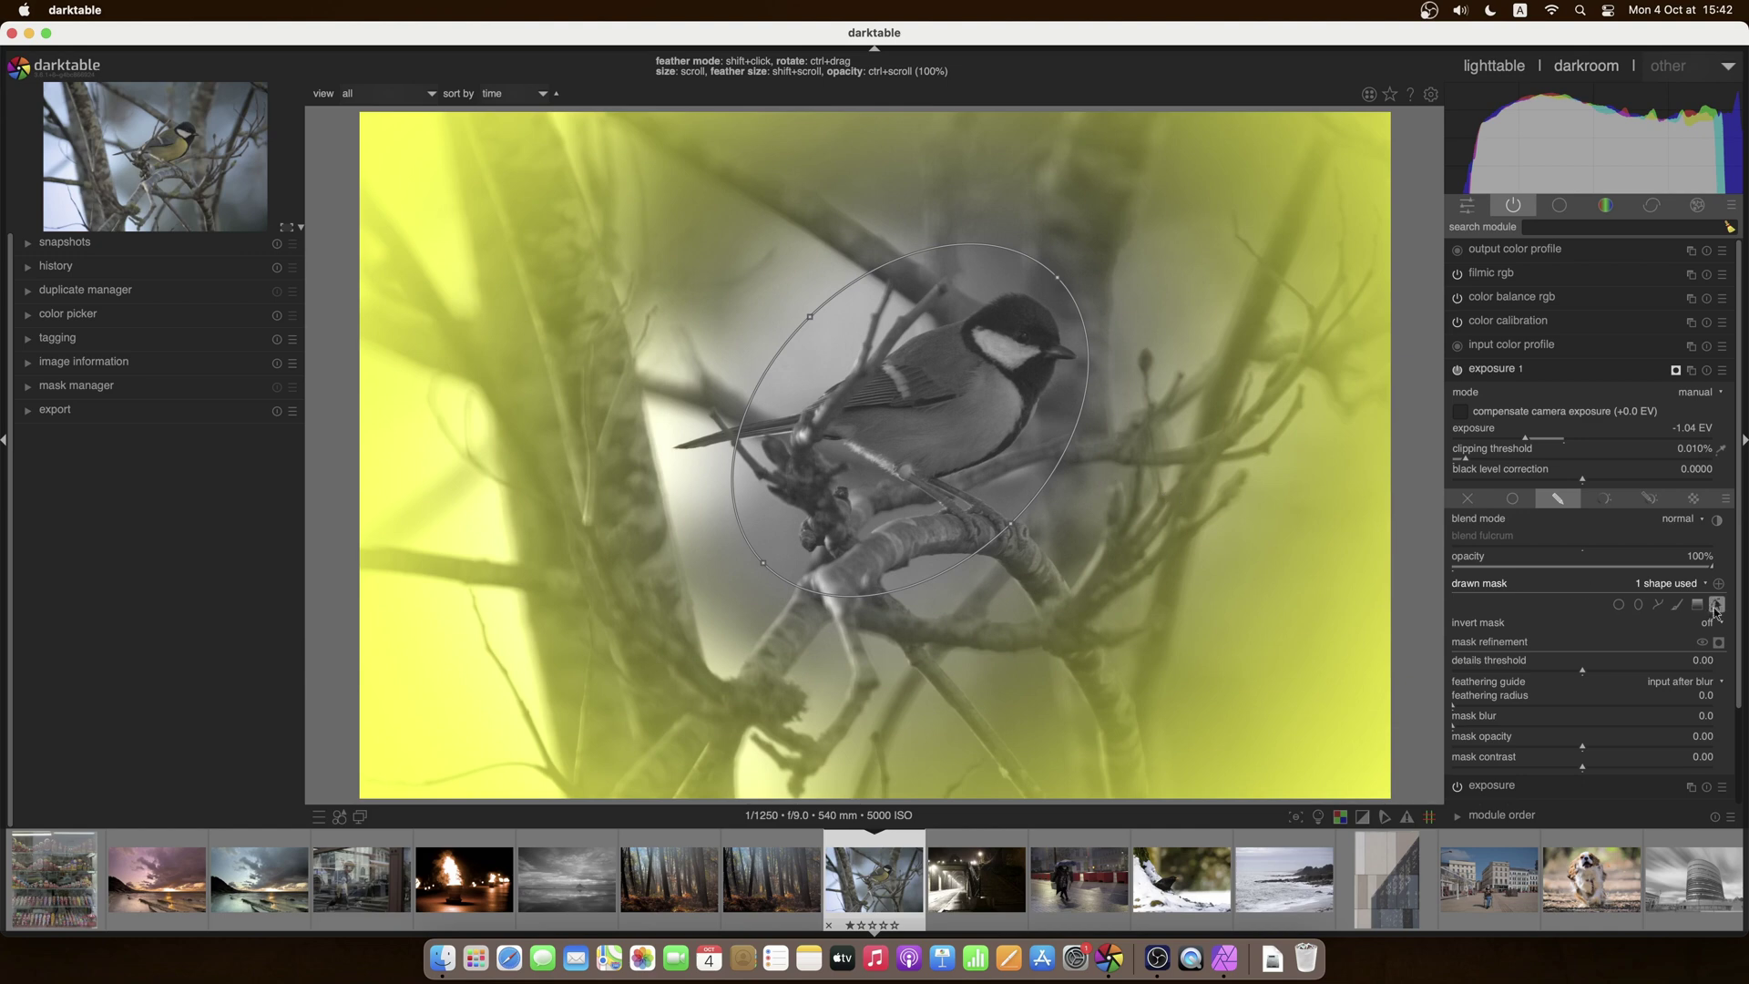
{"action": "left_click", "coordinate": [1721, 643]}
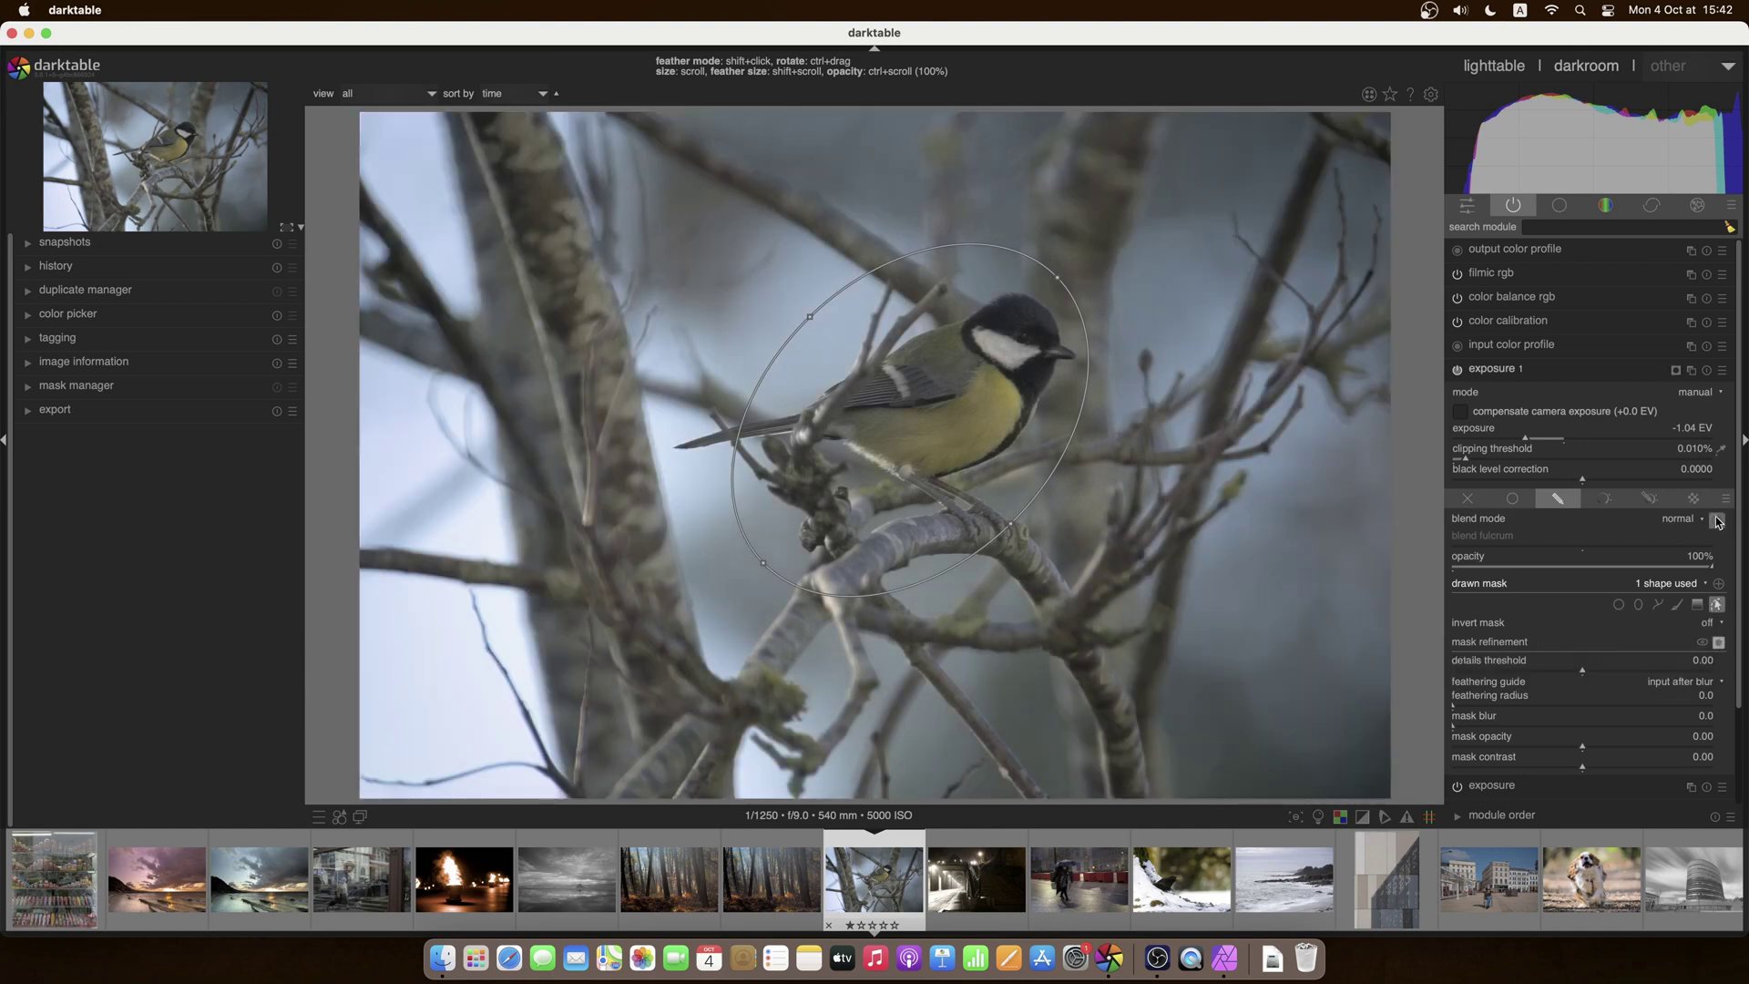
Step: Hide the ellipse outline and toggle exposure 1 off and on to compare the bird photo
{"action": "left_click", "coordinate": [1718, 606]}
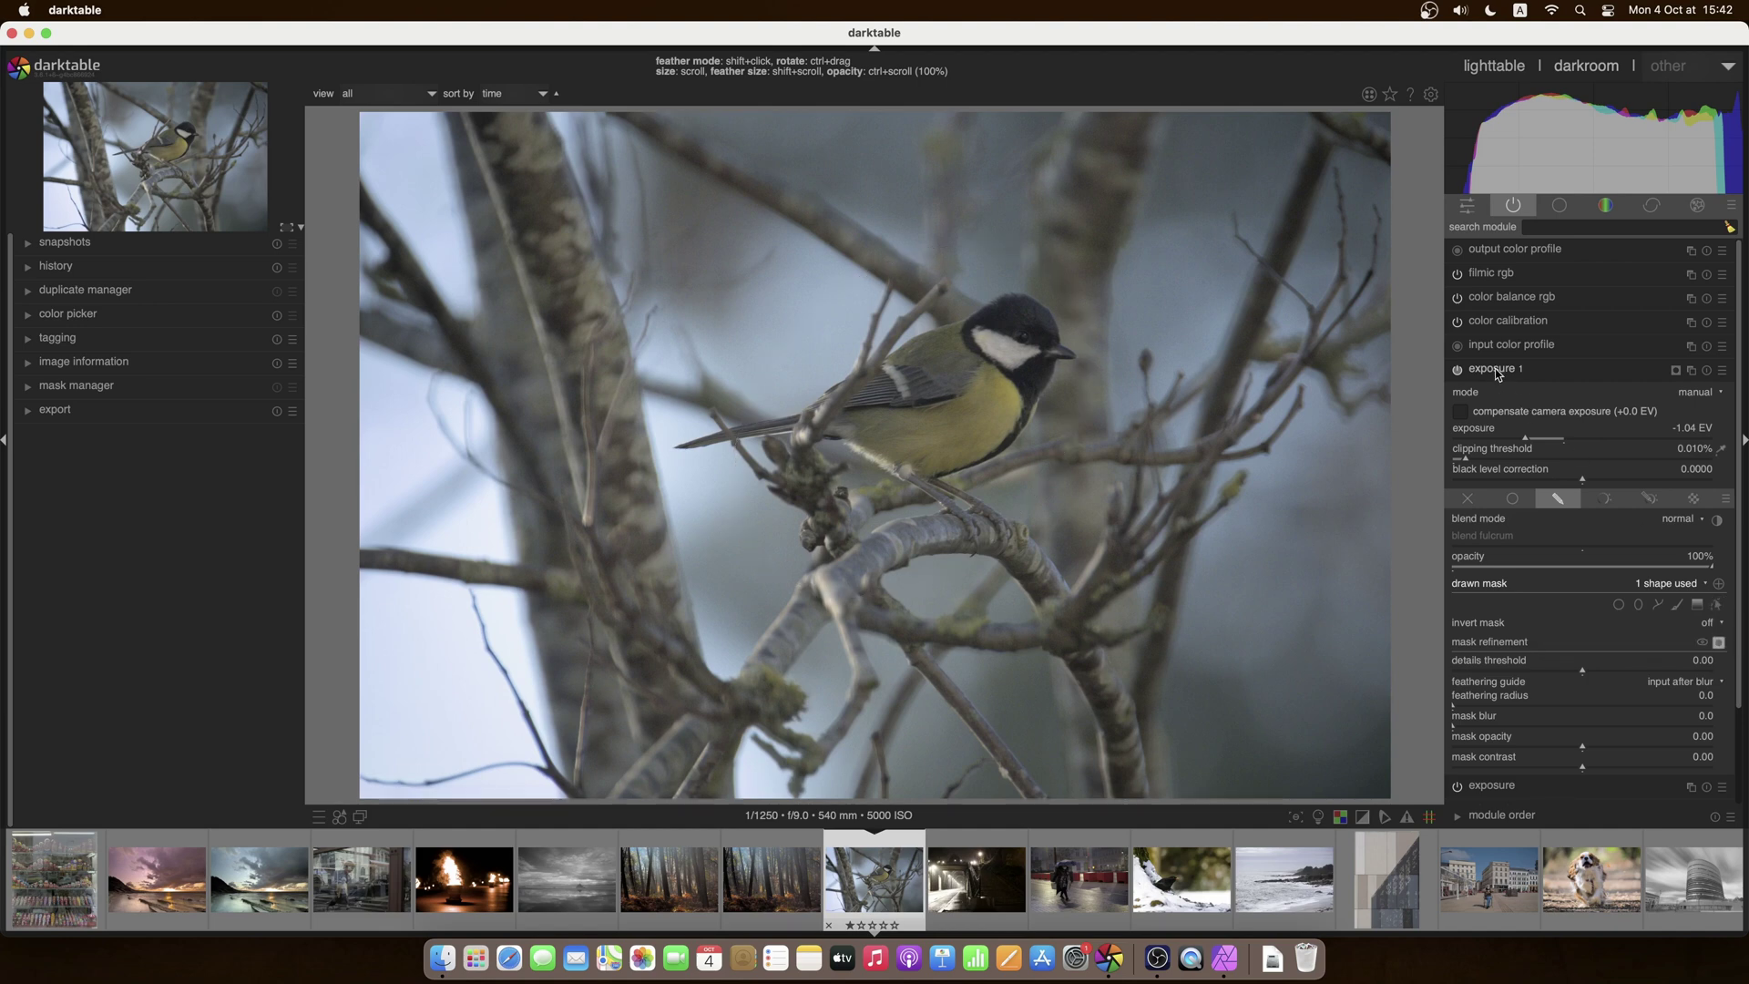
{"action": "left_click", "coordinate": [1456, 370]}
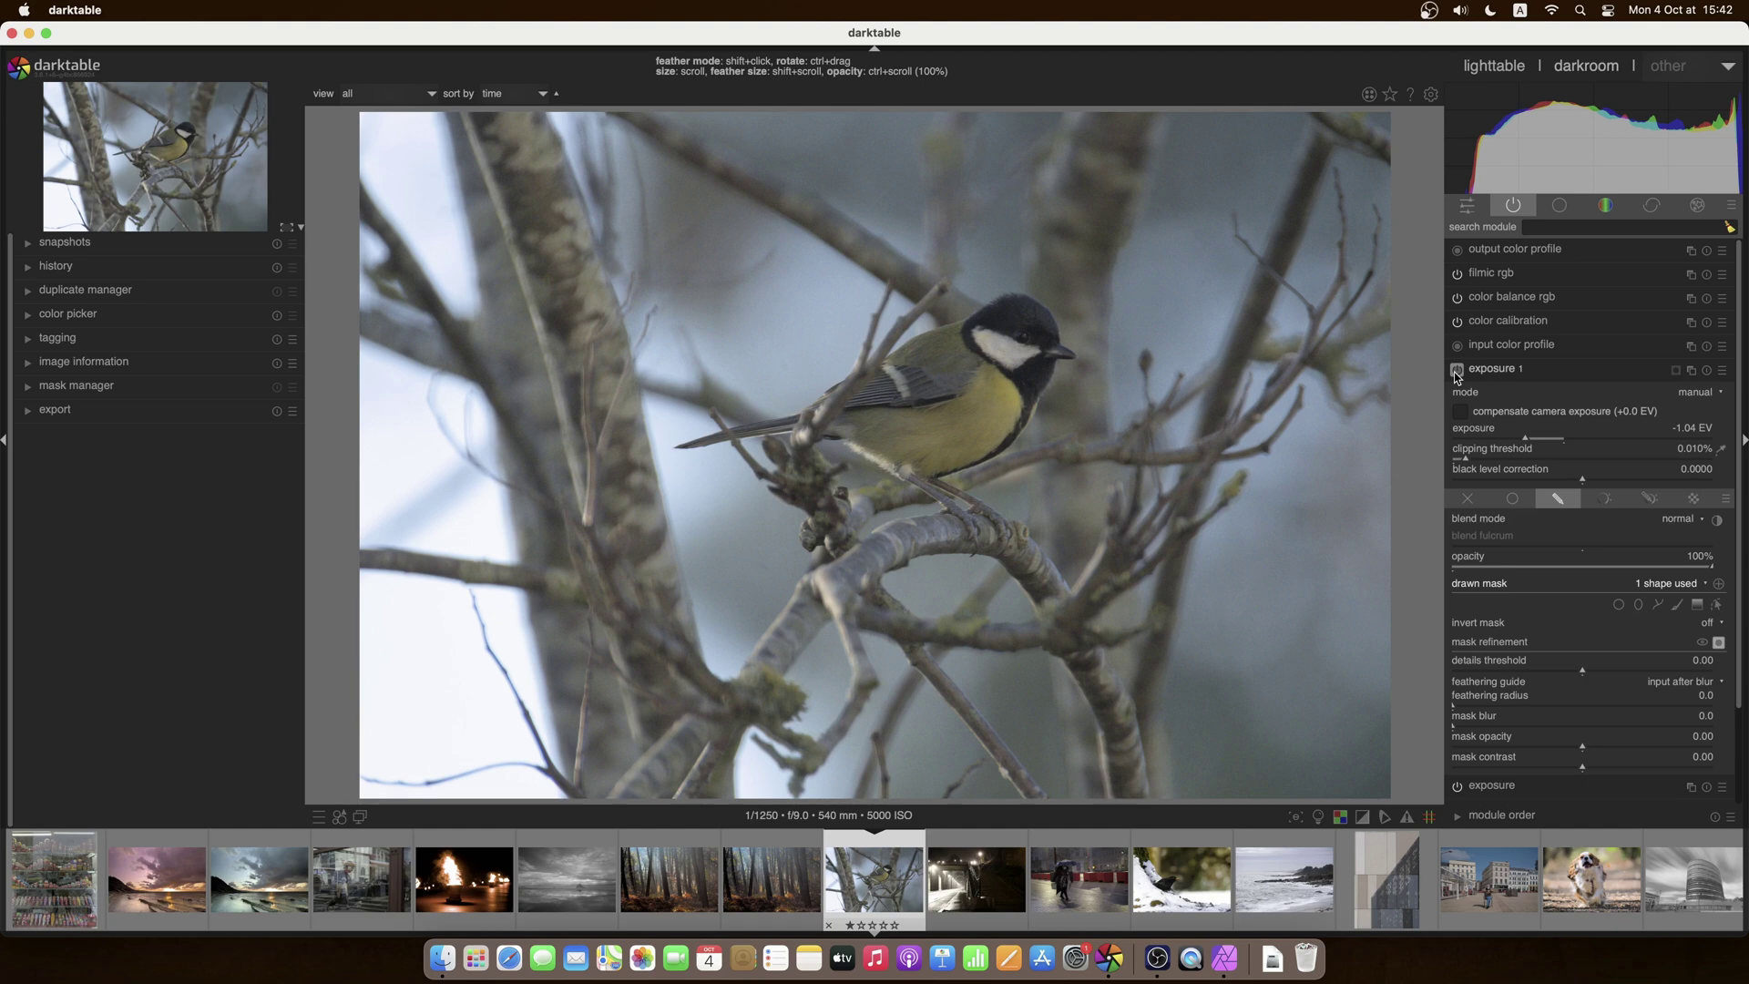
{"action": "left_click", "coordinate": [1457, 370]}
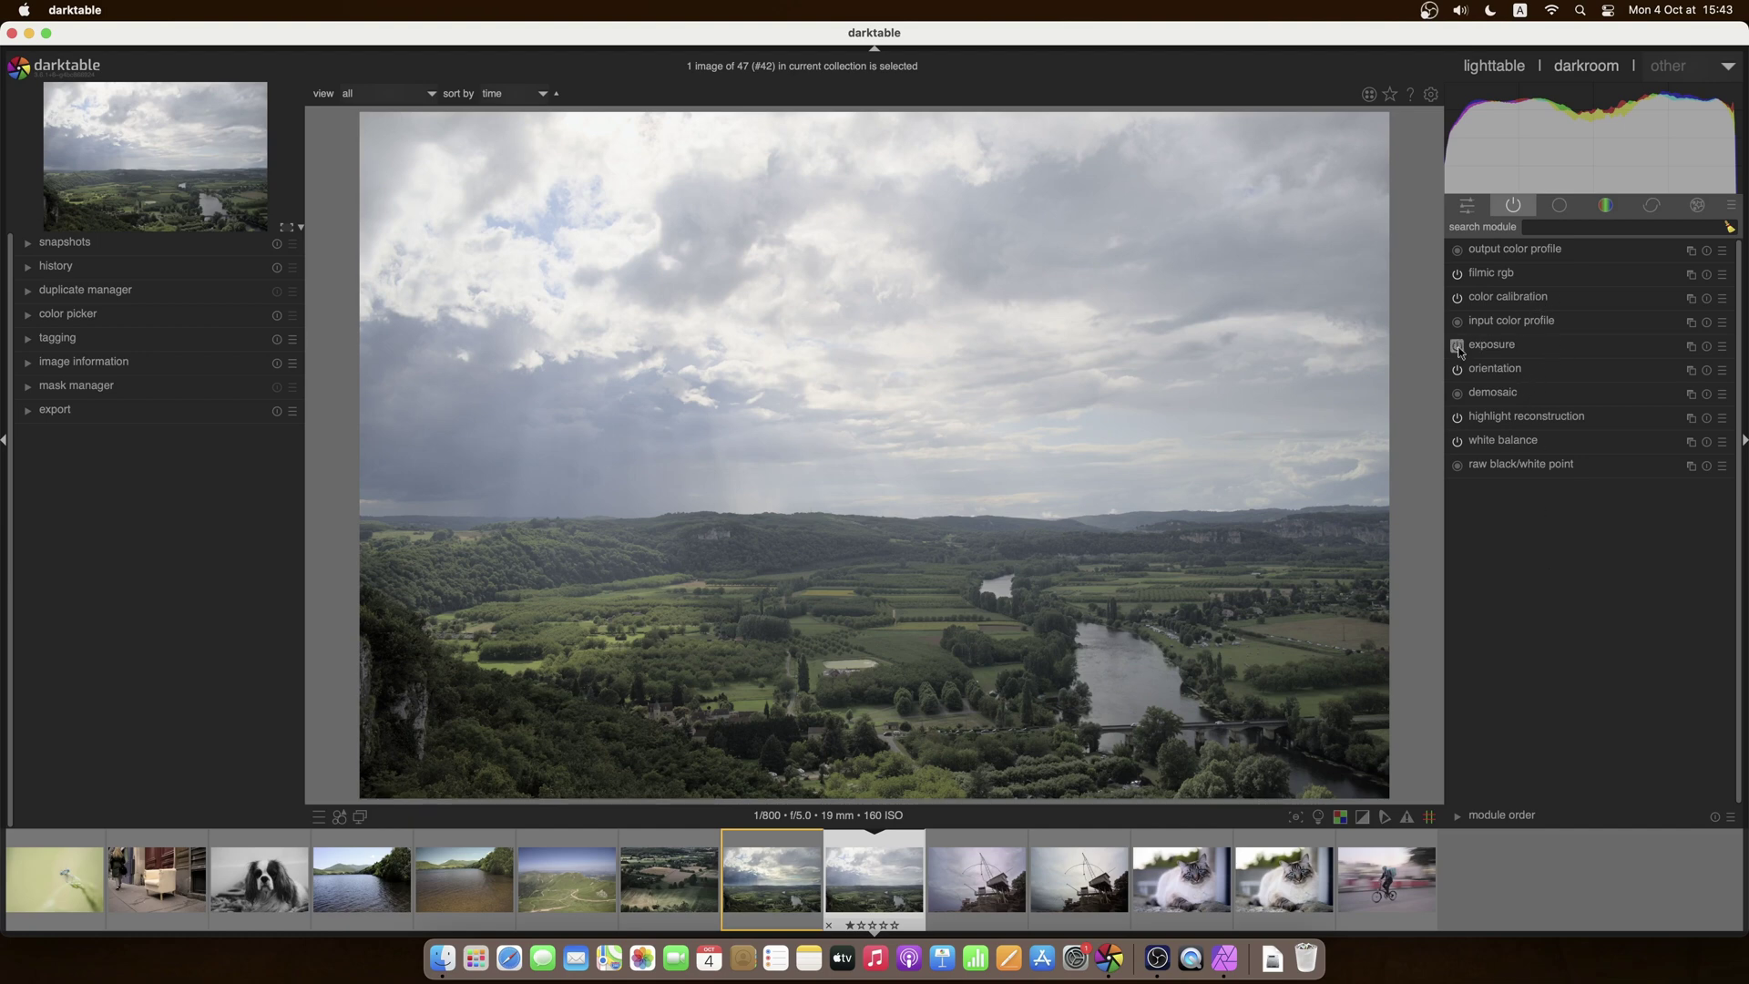
Step: Enable the tone equalizer and set its mask exposure compensation to -2.05 EV
{"action": "left_click", "coordinate": [1558, 205]}
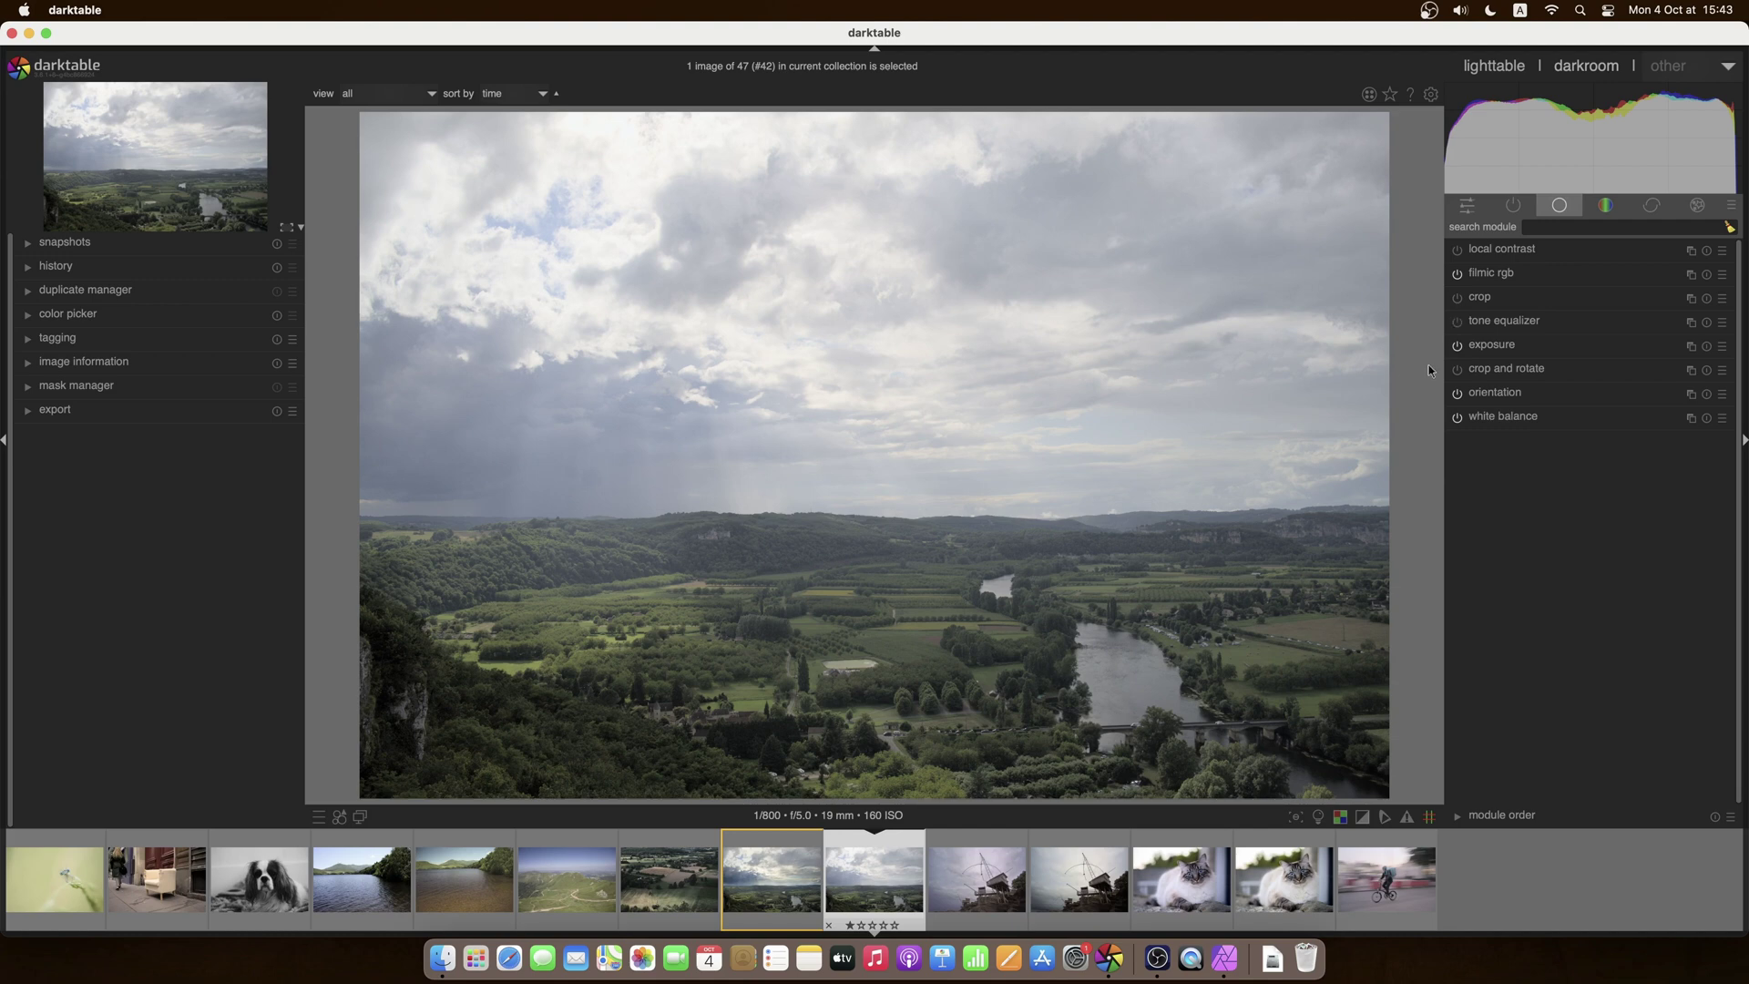
{"action": "left_click", "coordinate": [1457, 322]}
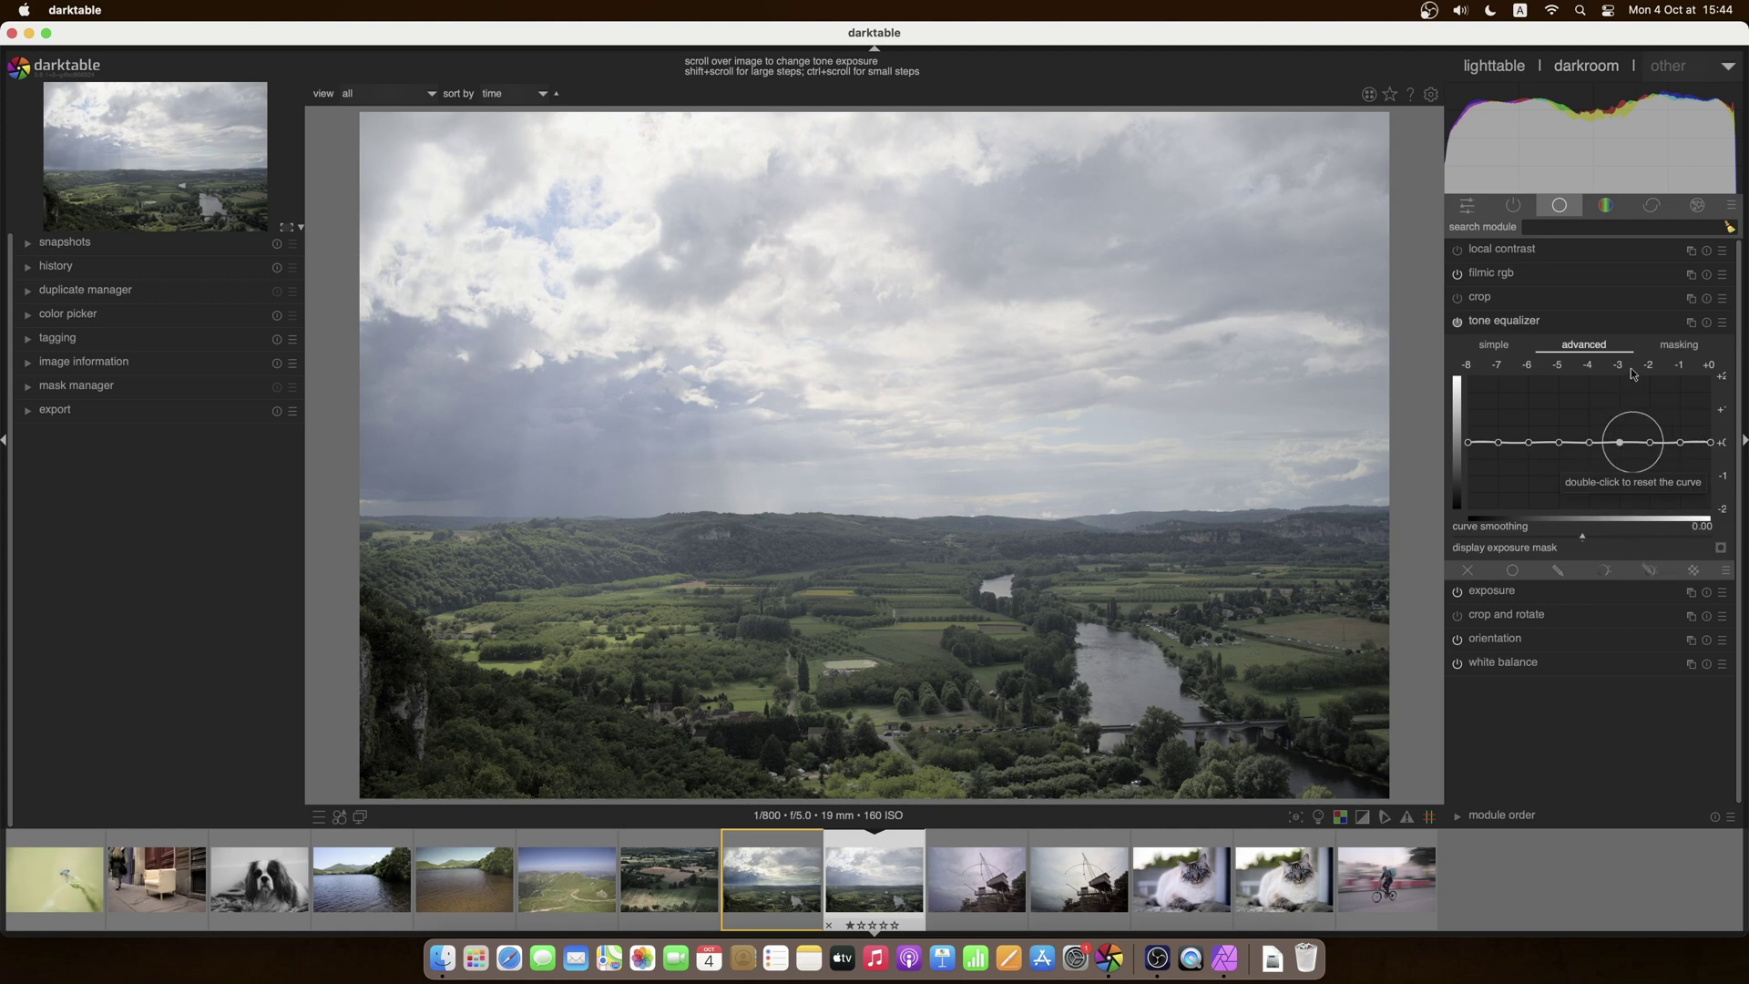
{"action": "left_click", "coordinate": [1674, 350]}
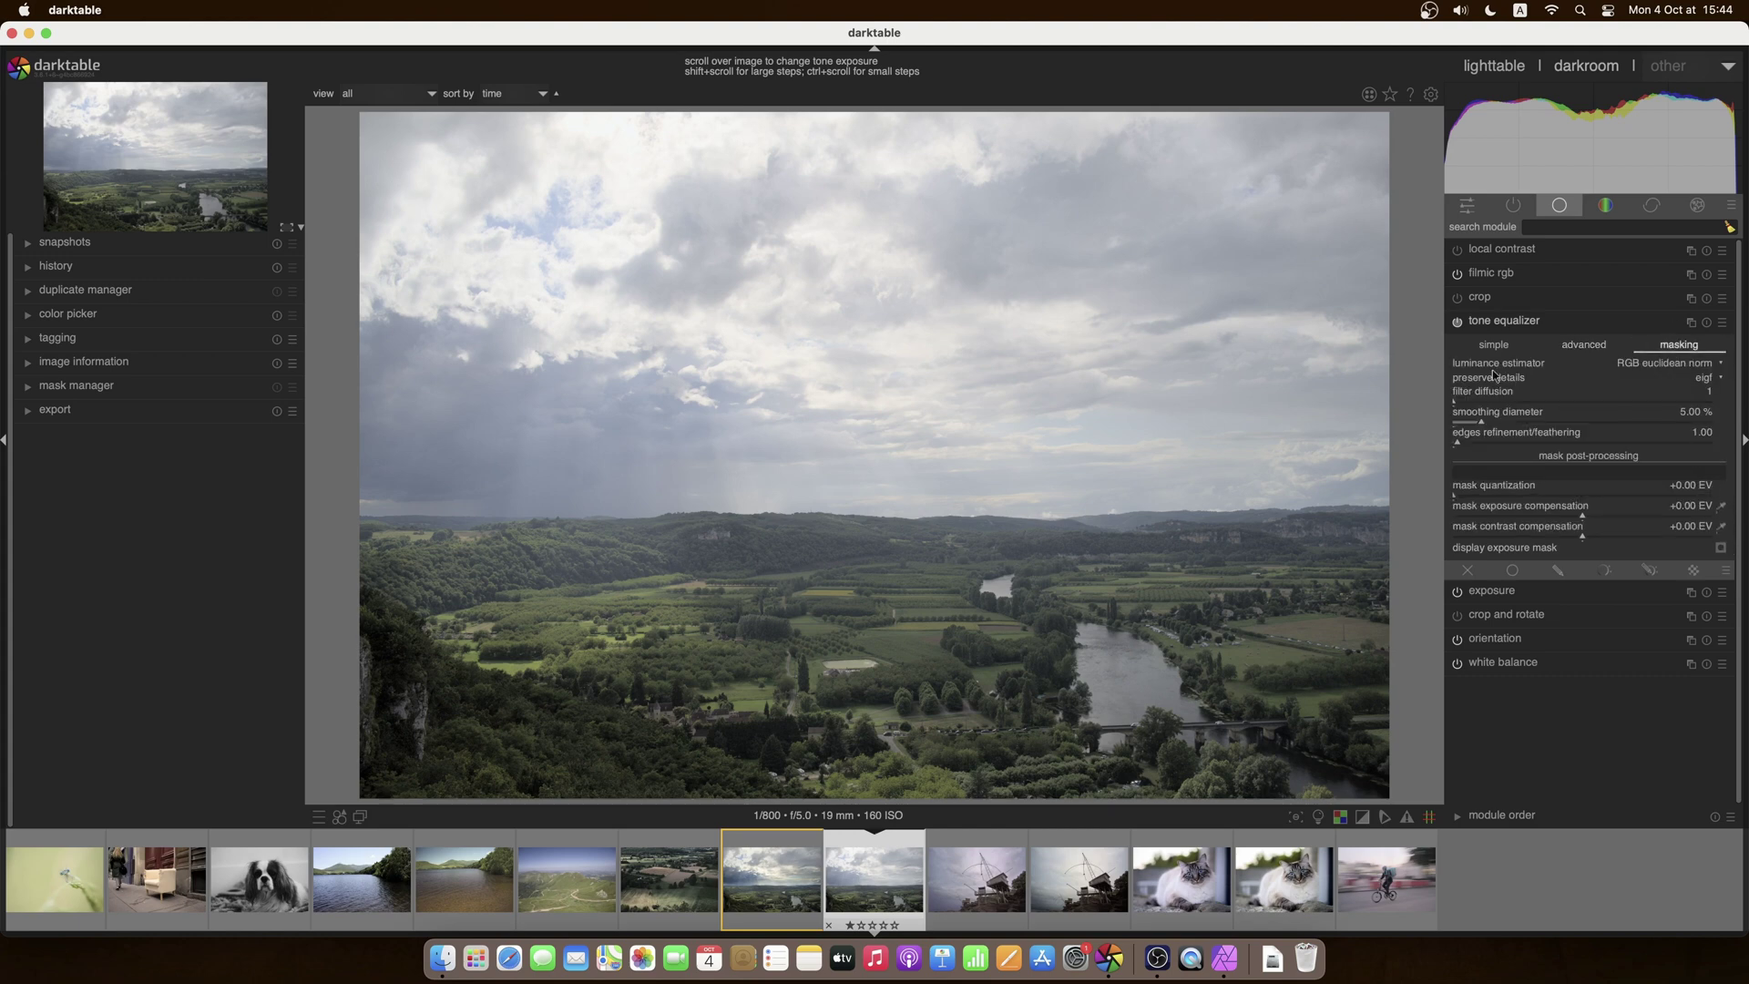
{"action": "left_click", "coordinate": [1722, 509]}
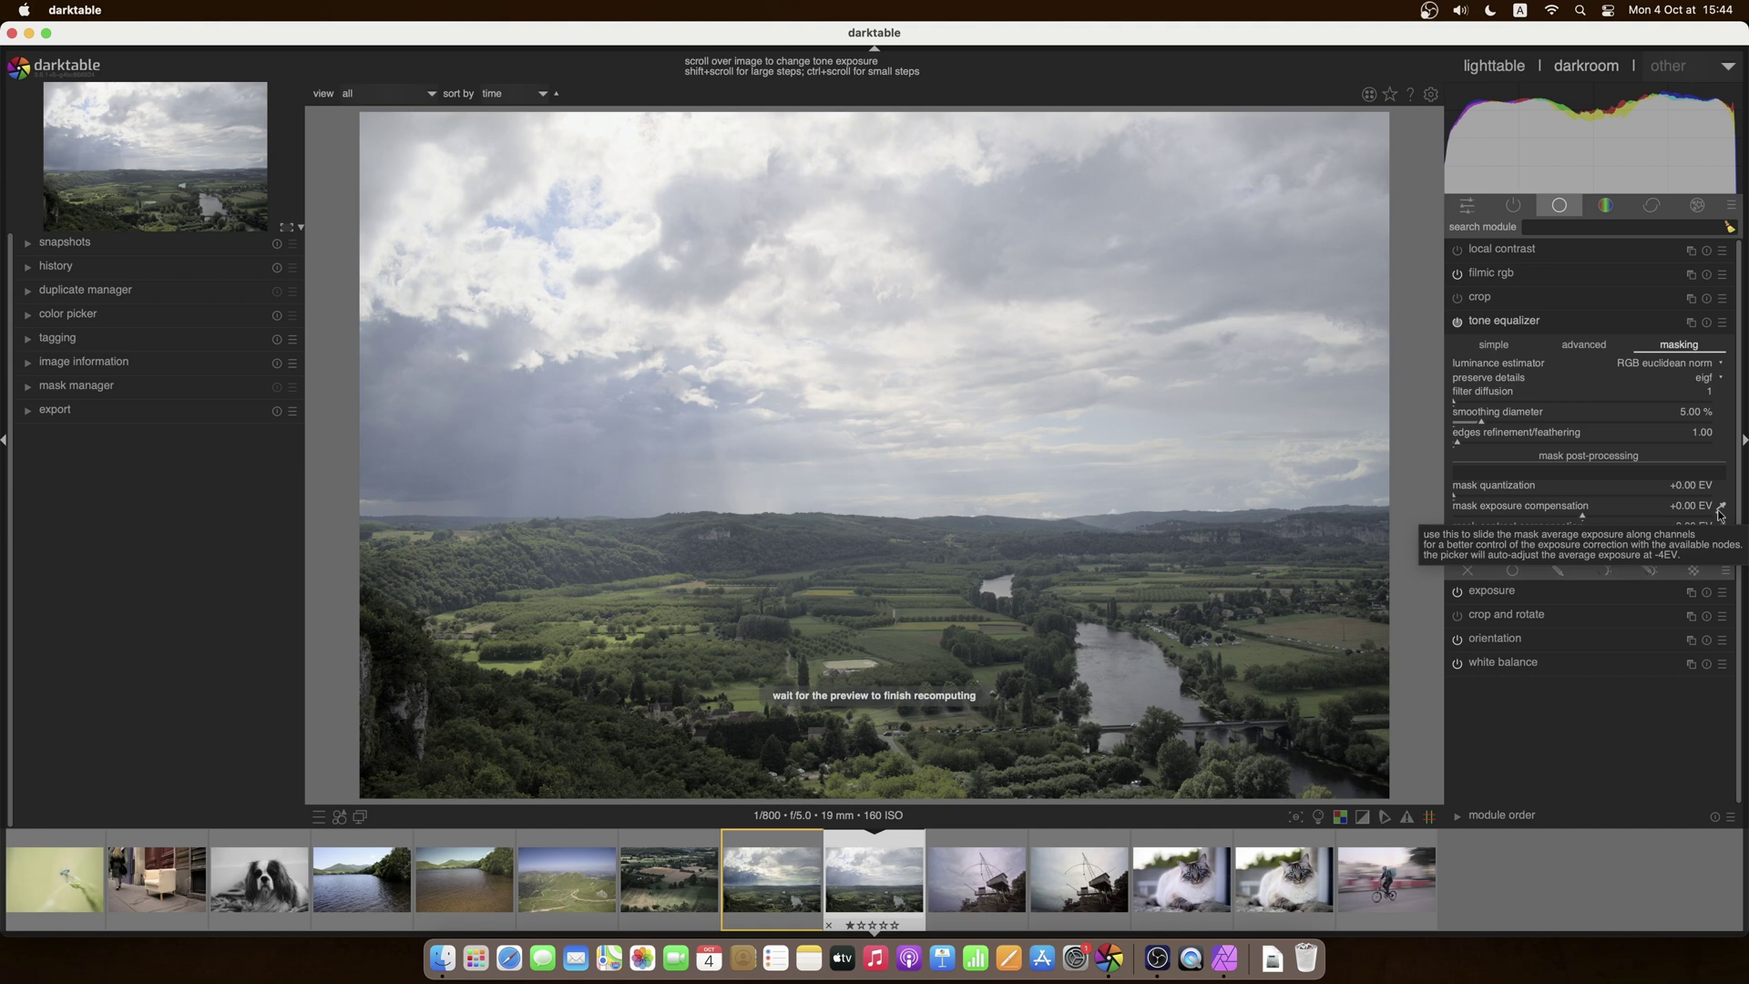
{"action": "left_click", "coordinate": [1585, 347]}
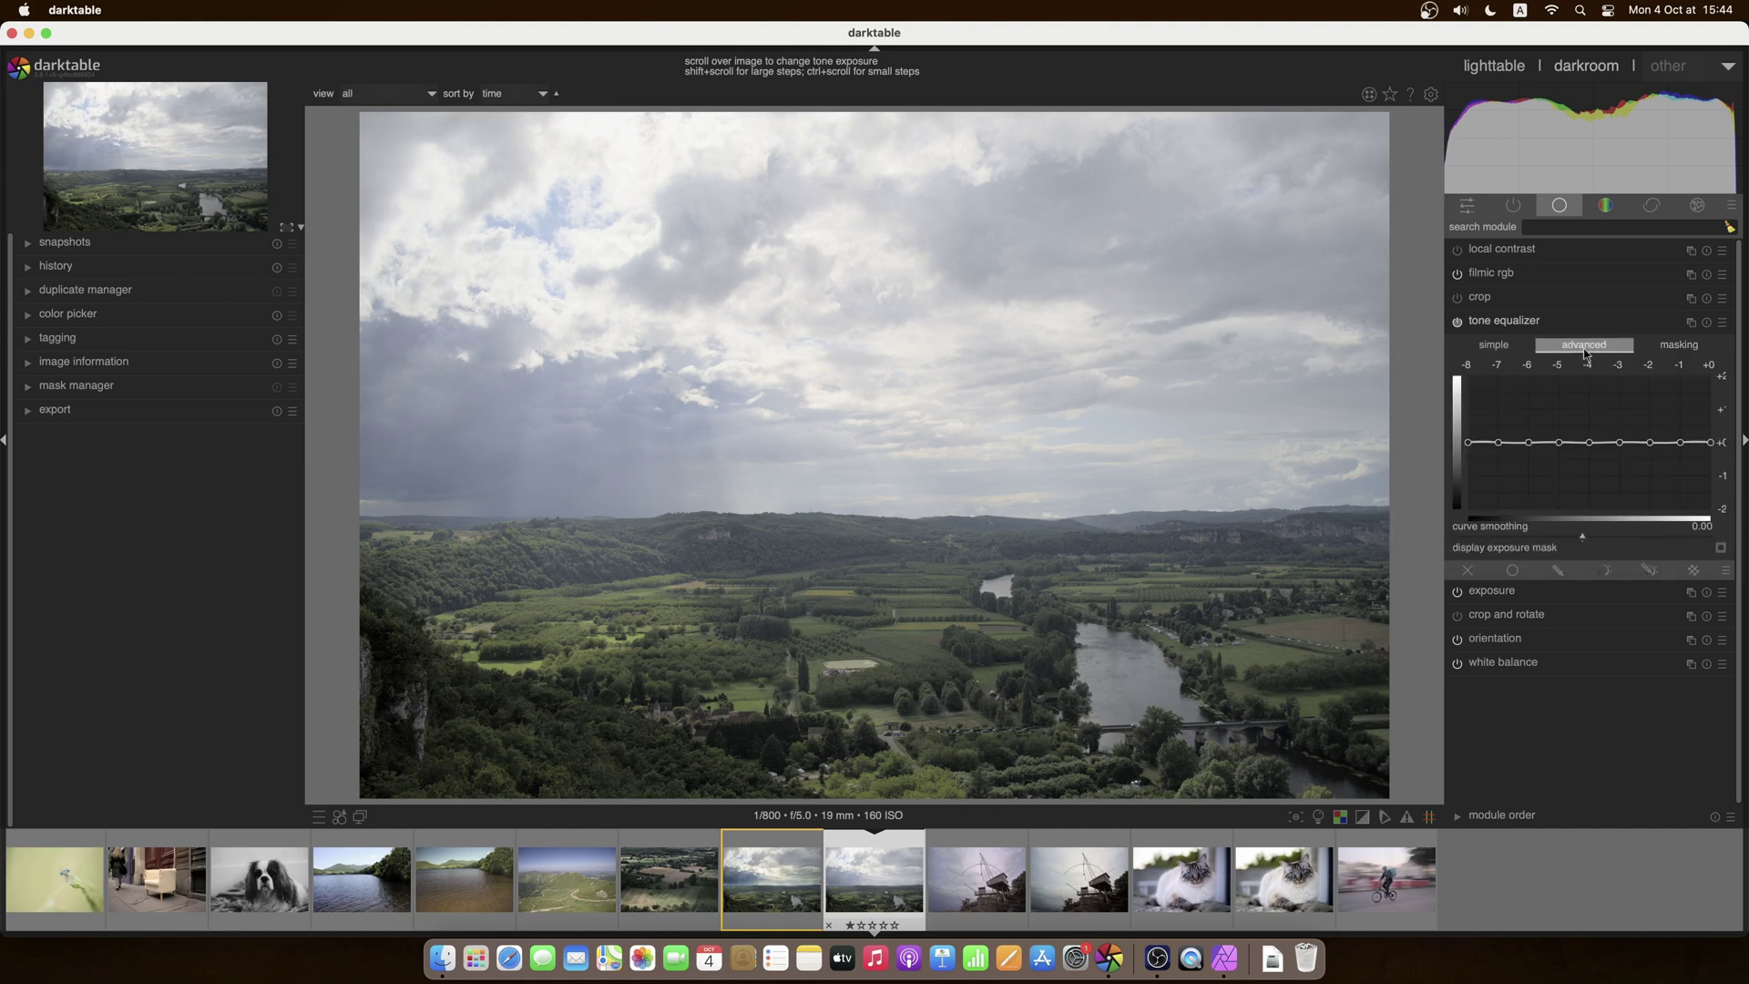
{"action": "left_click", "coordinate": [1677, 349]}
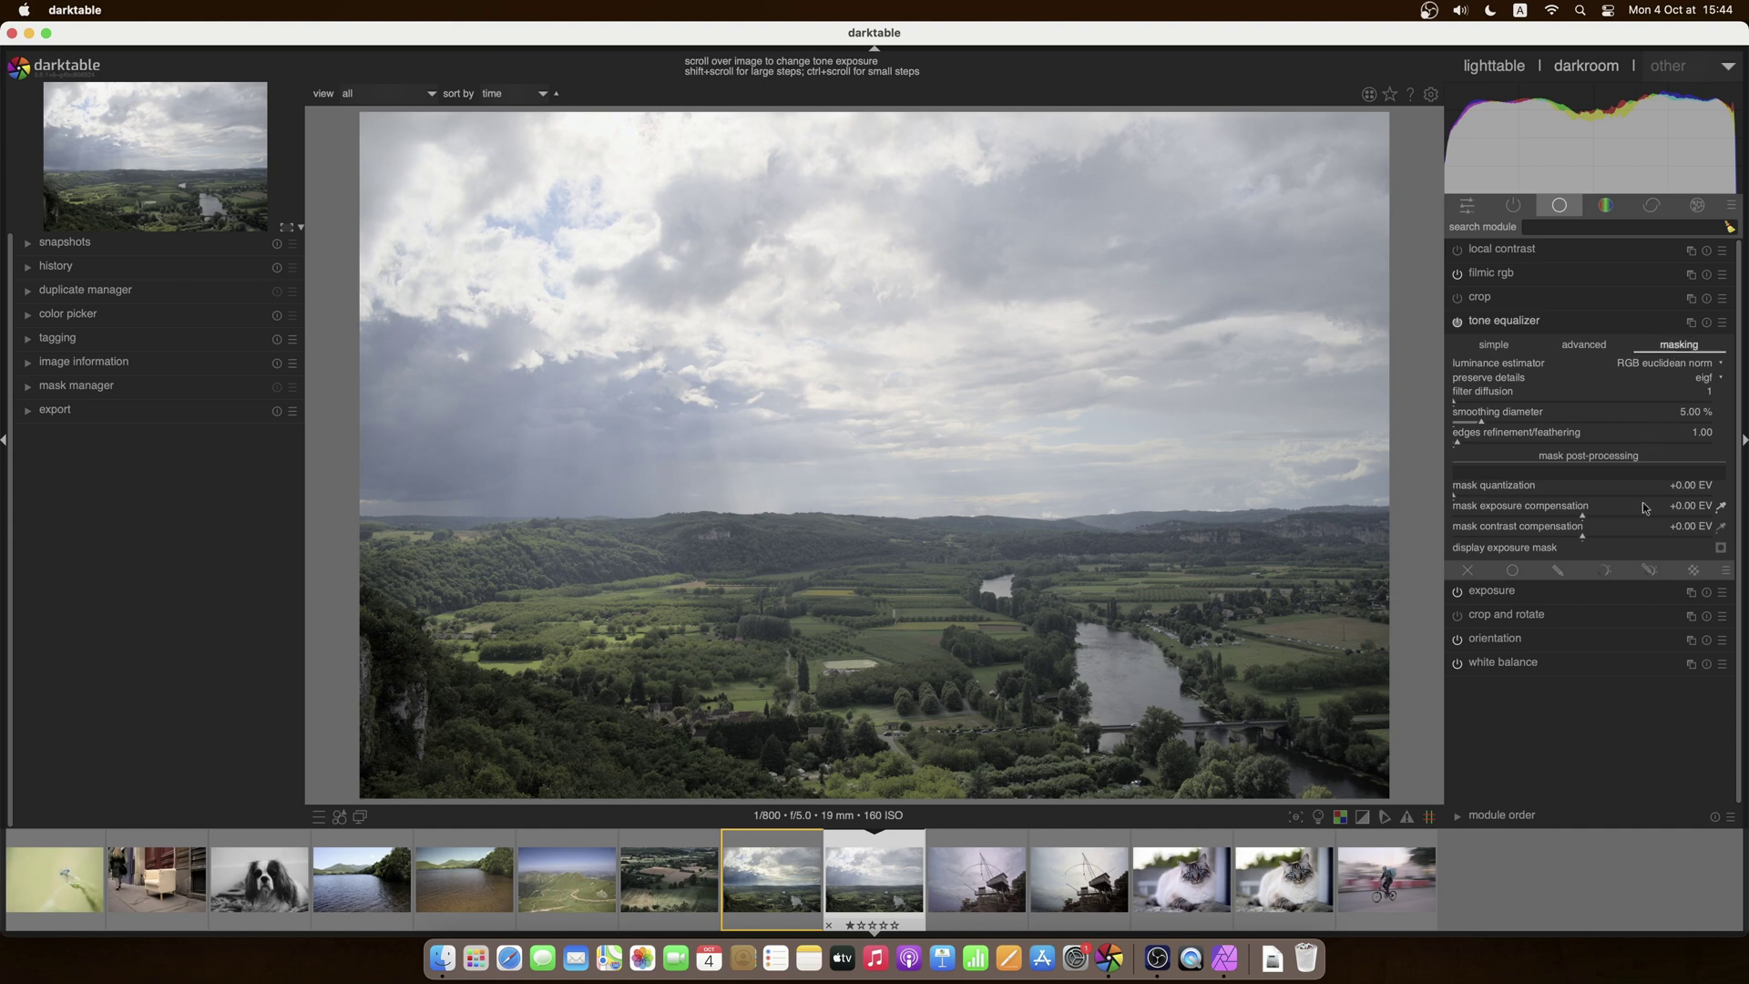
{"action": "left_click", "coordinate": [1604, 350]}
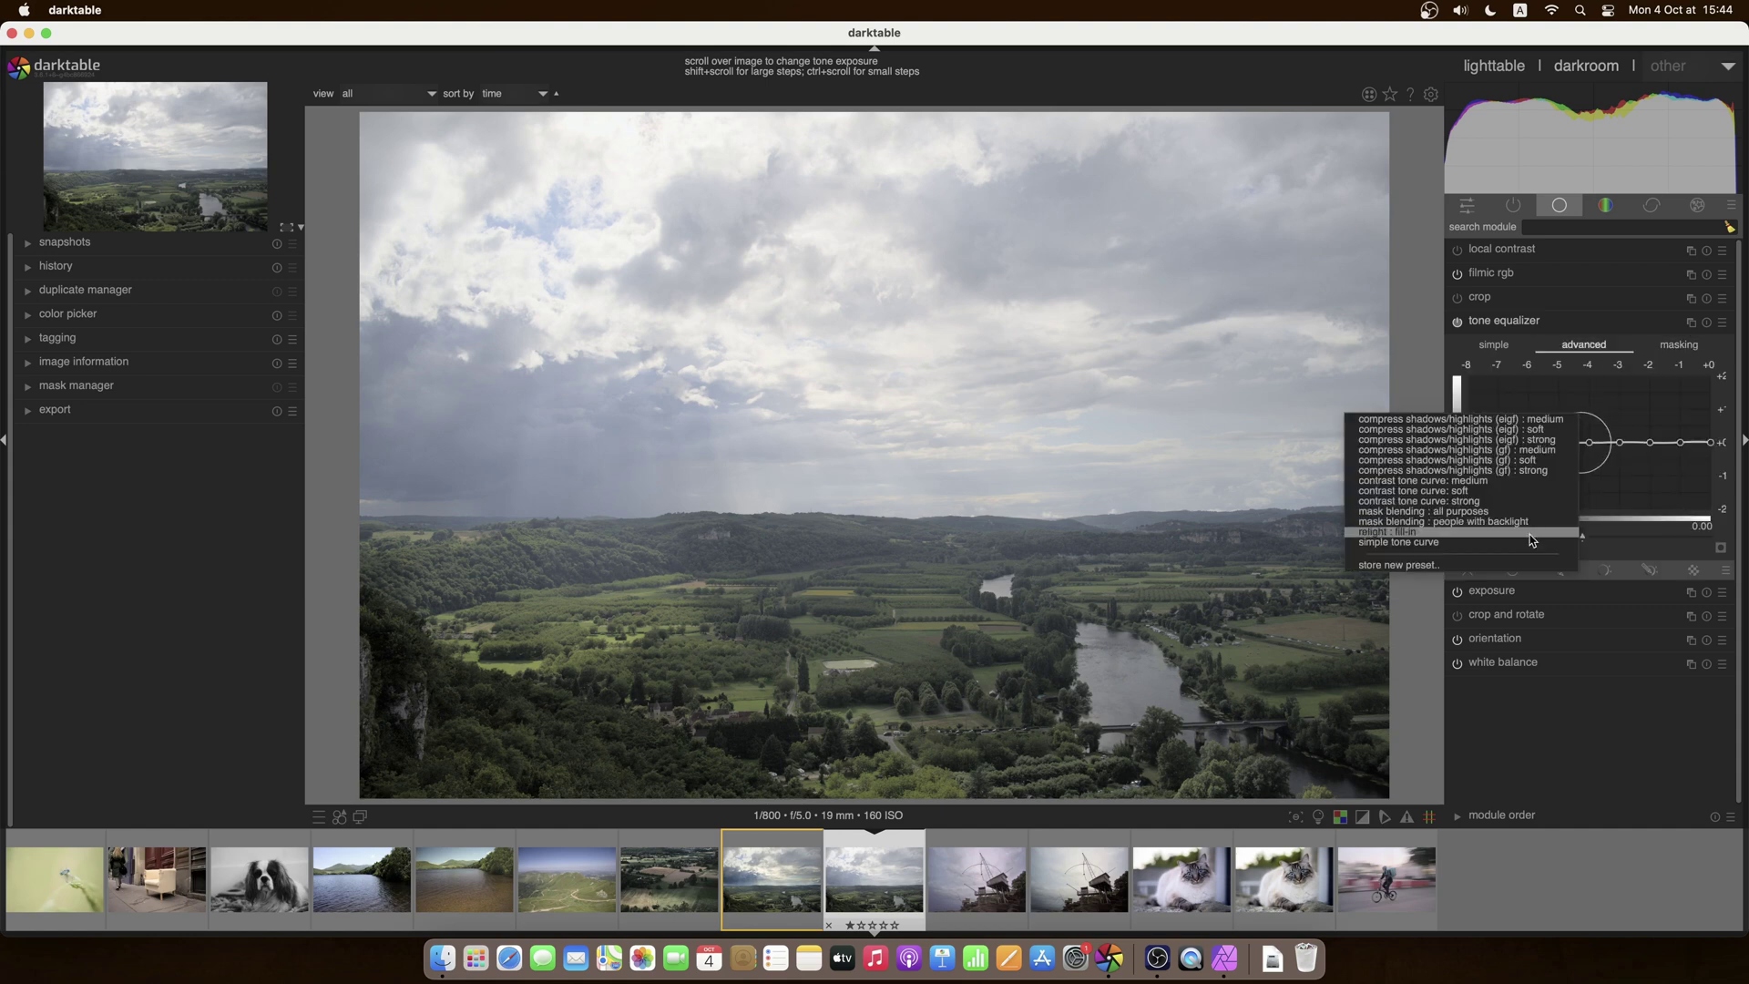
{"action": "left_click", "coordinate": [1679, 345]}
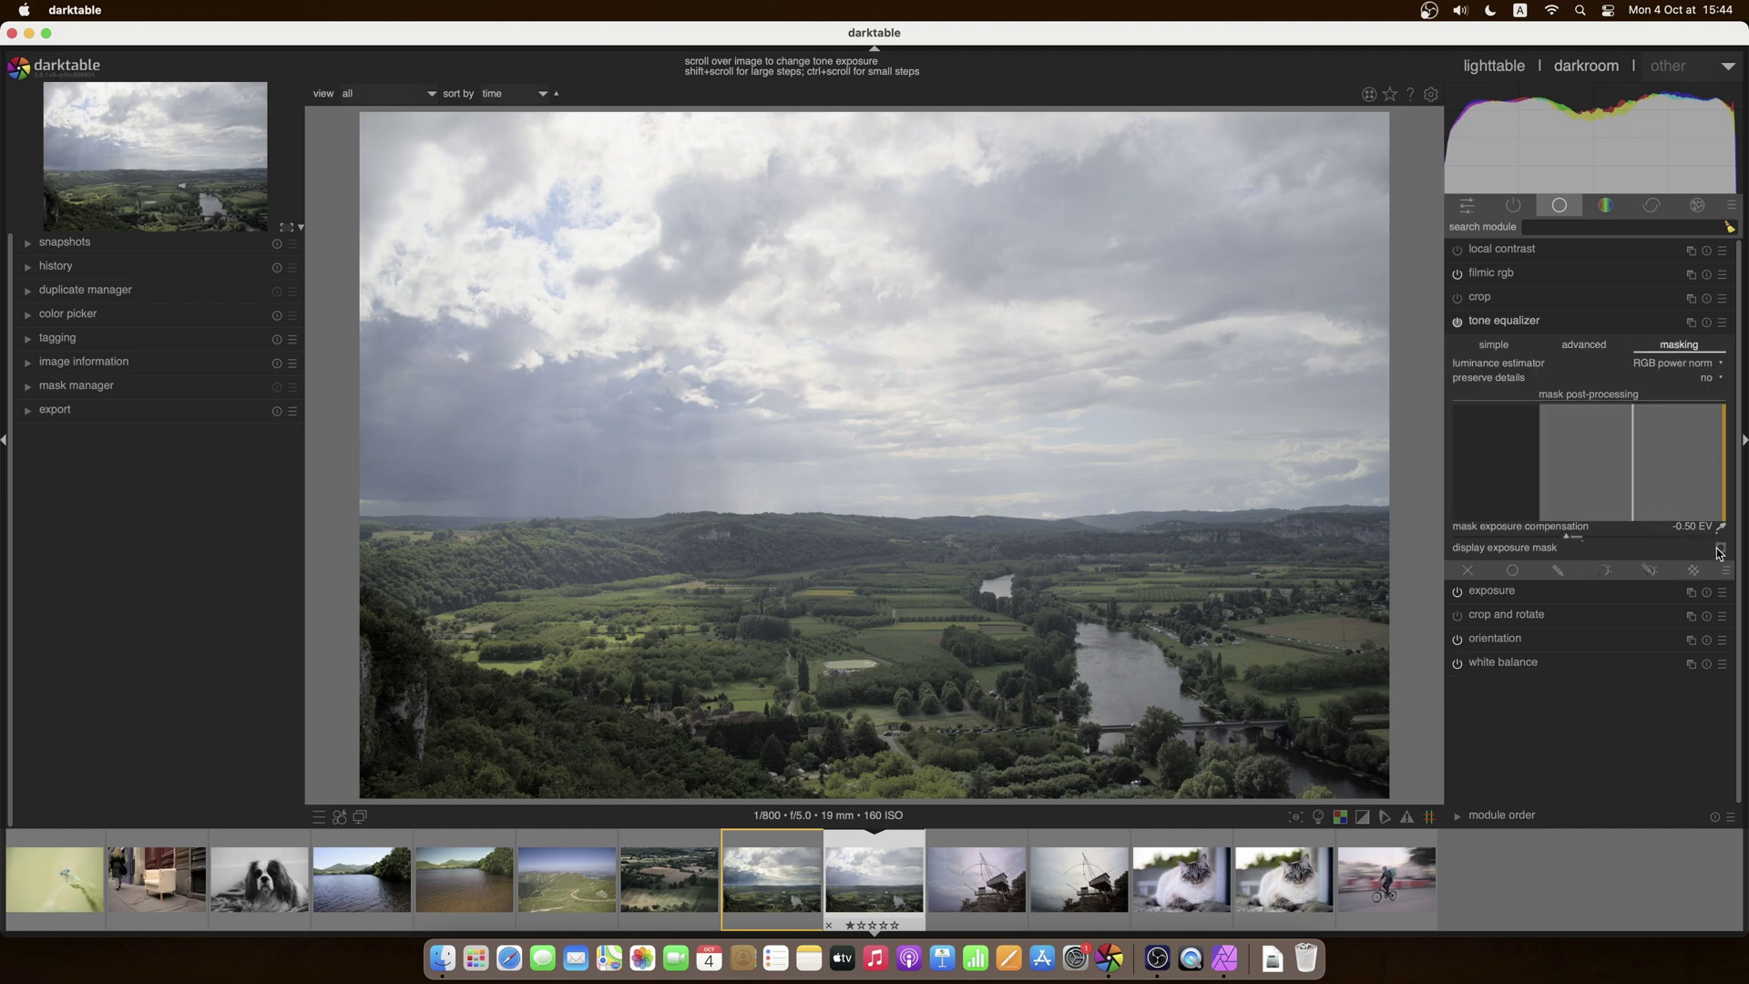
{"action": "left_click_drag", "start_coordinate": [1563, 541], "coordinate": [1516, 539]}
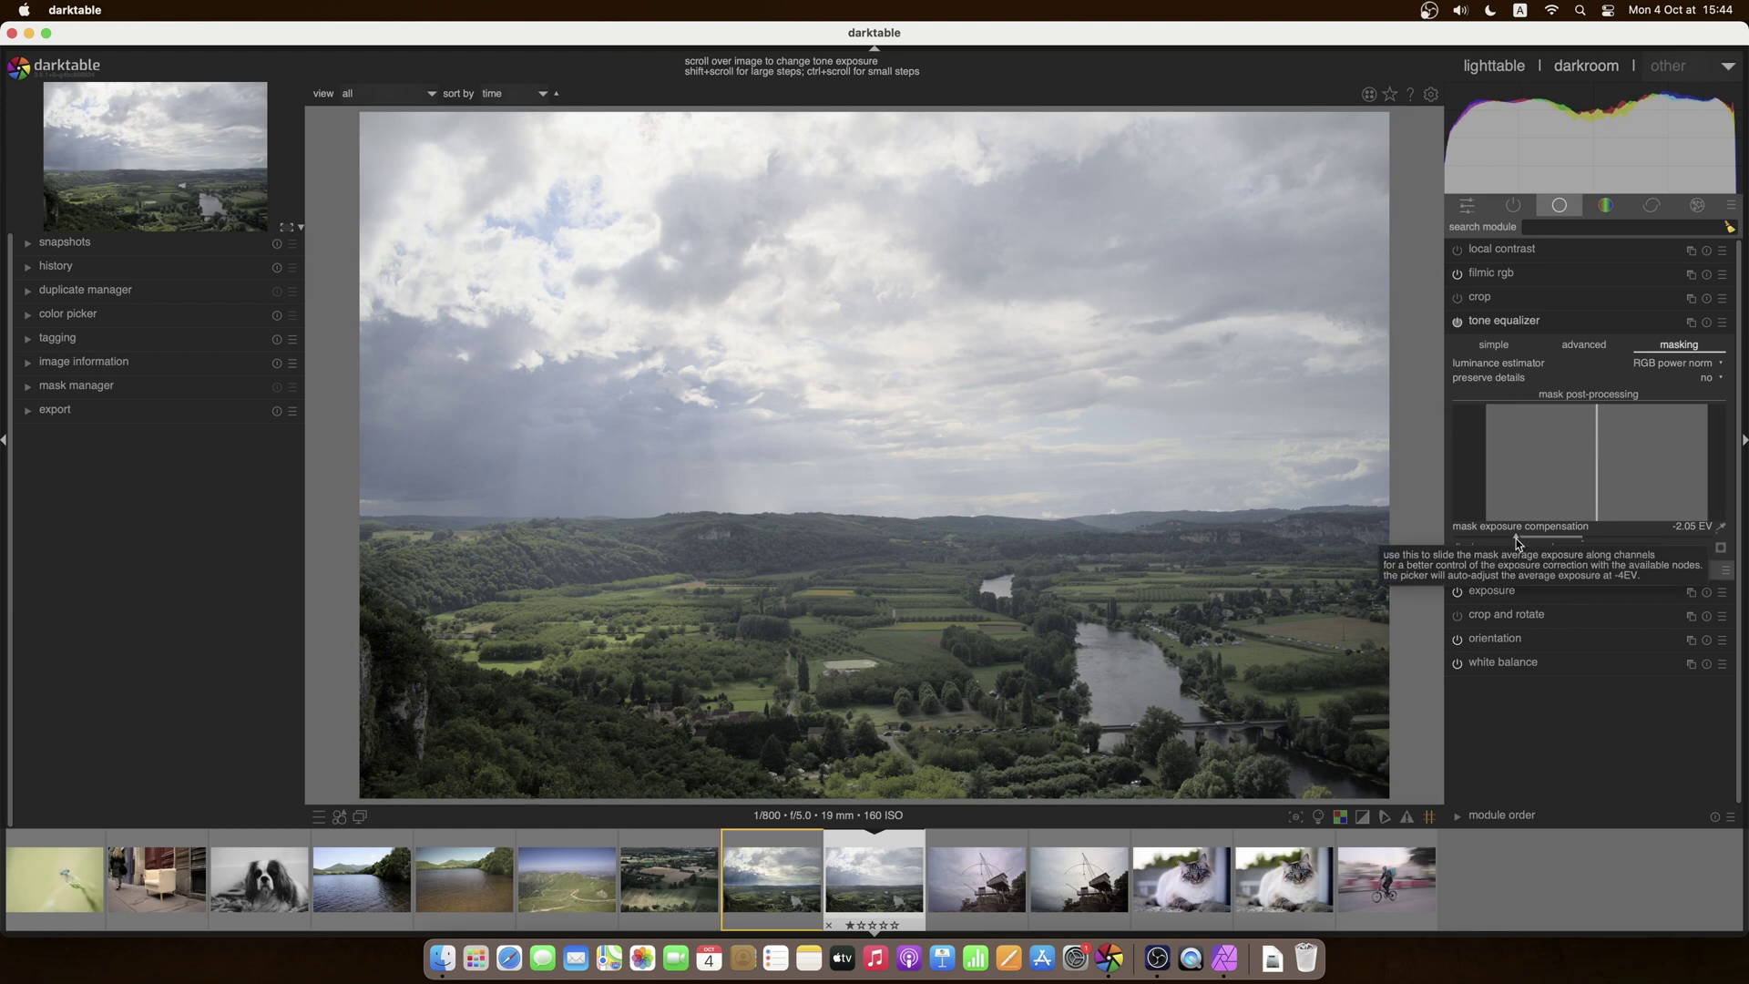
Step: Test adjustments on the tone equalizer curve, then bring up the drawn-mask blending options
{"action": "left_click", "coordinate": [1573, 348]}
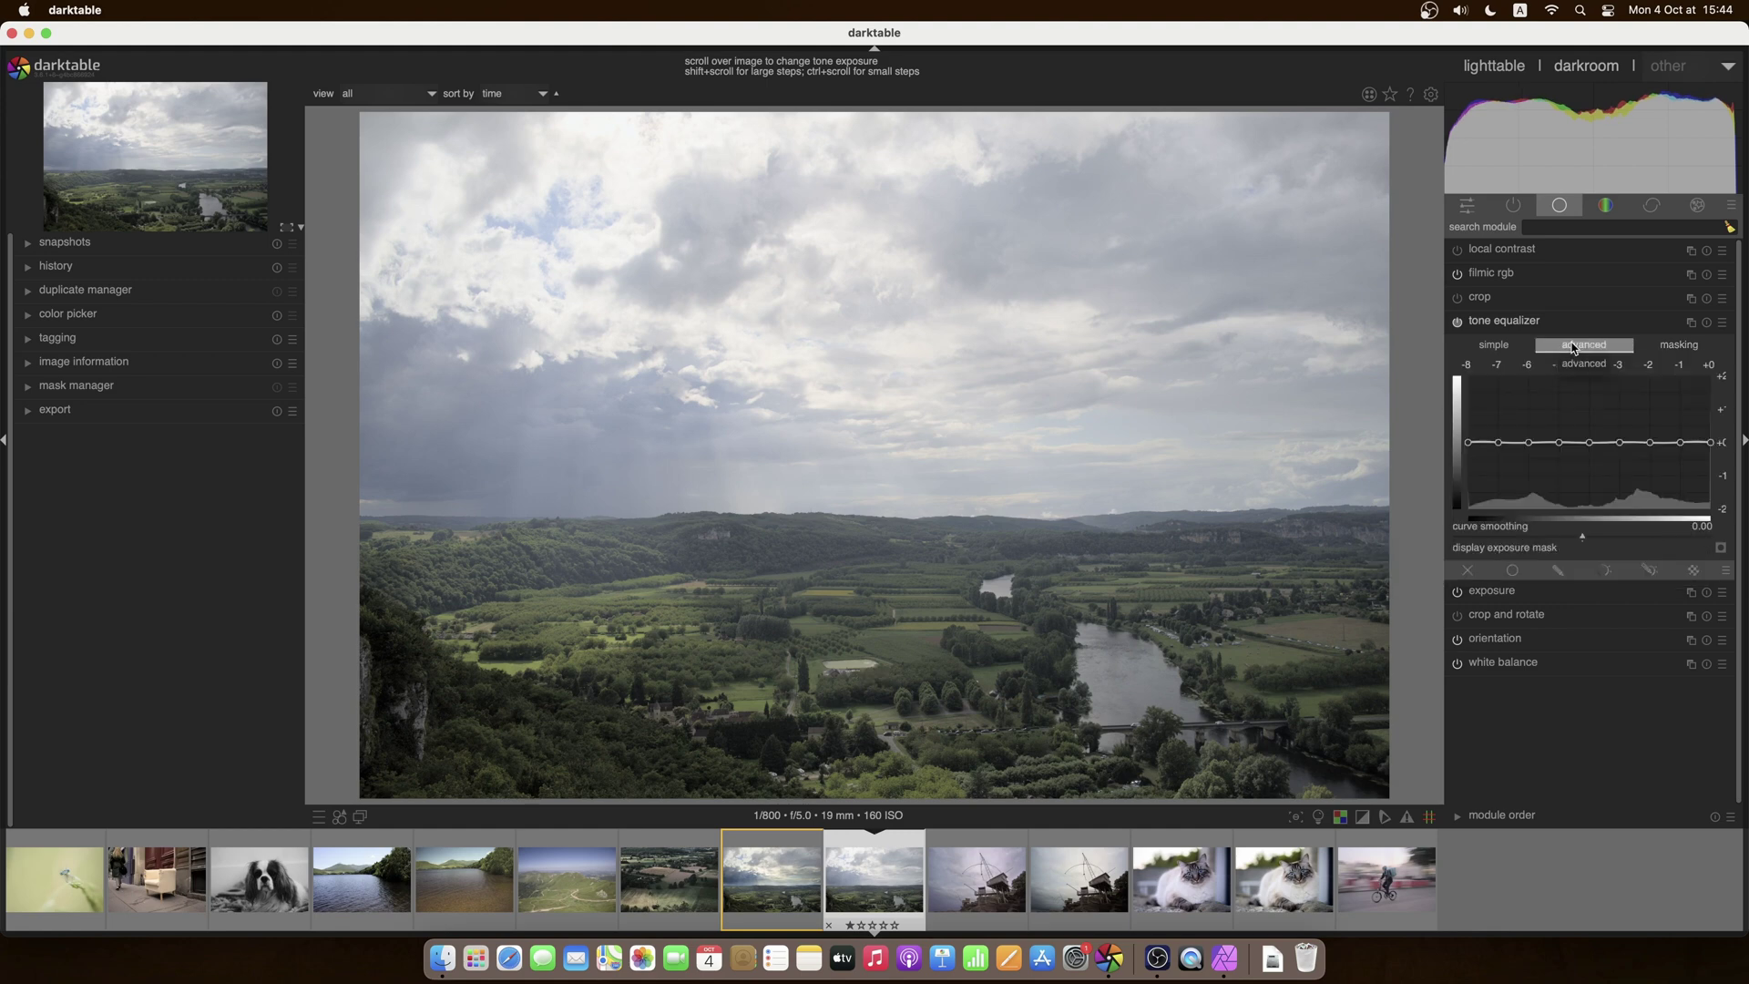
{"action": "left_click_drag", "start_coordinate": [1617, 441], "coordinate": [1629, 500]}
{"action": "double_click", "coordinate": [1626, 460]}
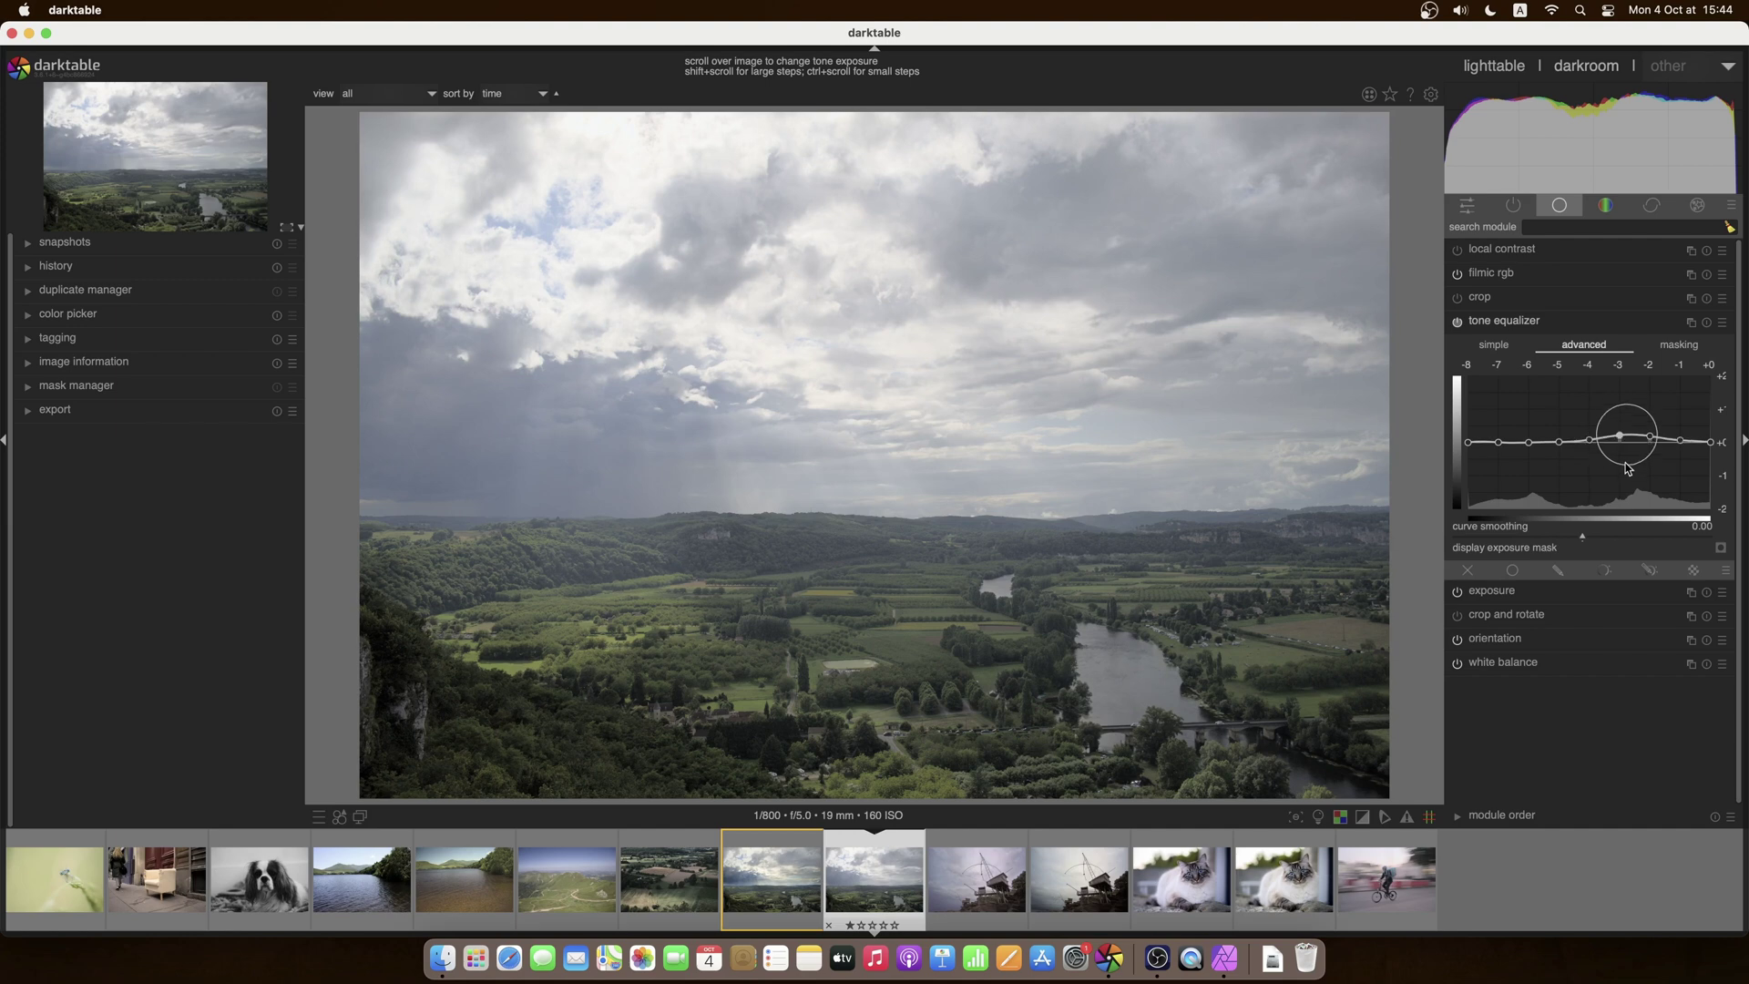
{"action": "mouse_move", "coordinate": [1529, 453]}
{"action": "left_mouse_down"}
{"action": "mouse_move", "coordinate": [1519, 403]}
{"action": "mouse_move", "coordinate": [1515, 440]}
{"action": "left_mouse_up"}
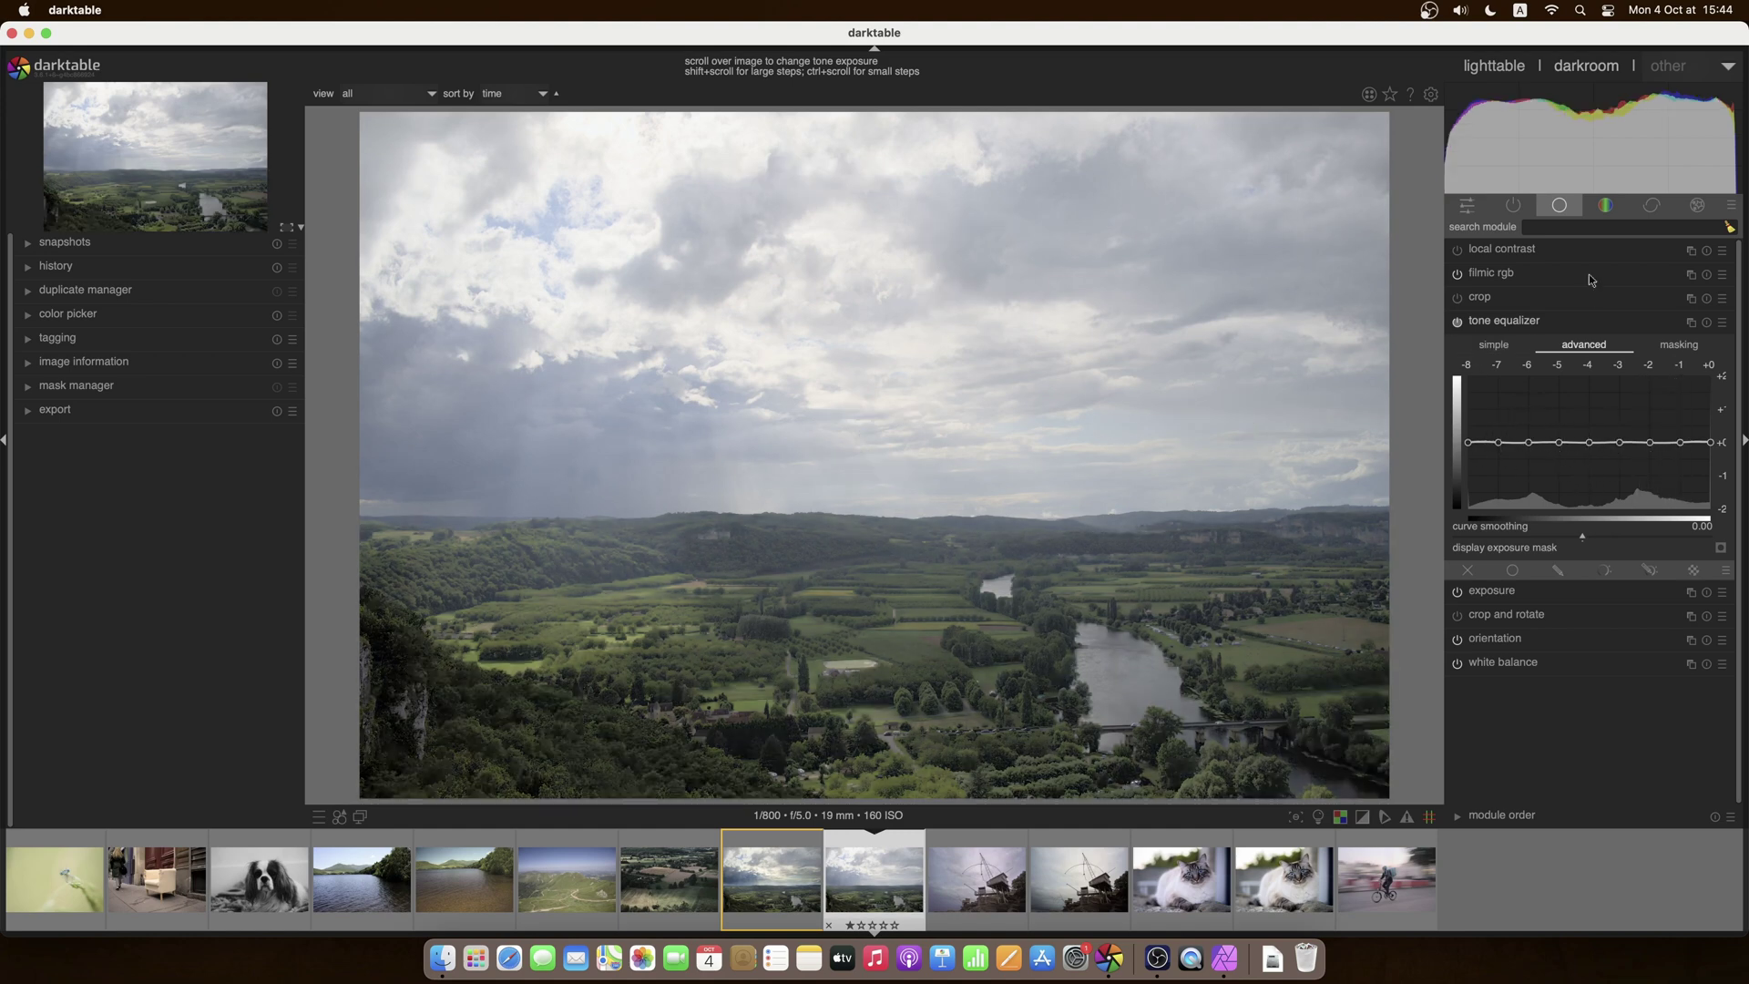
{"action": "left_click", "coordinate": [1559, 570]}
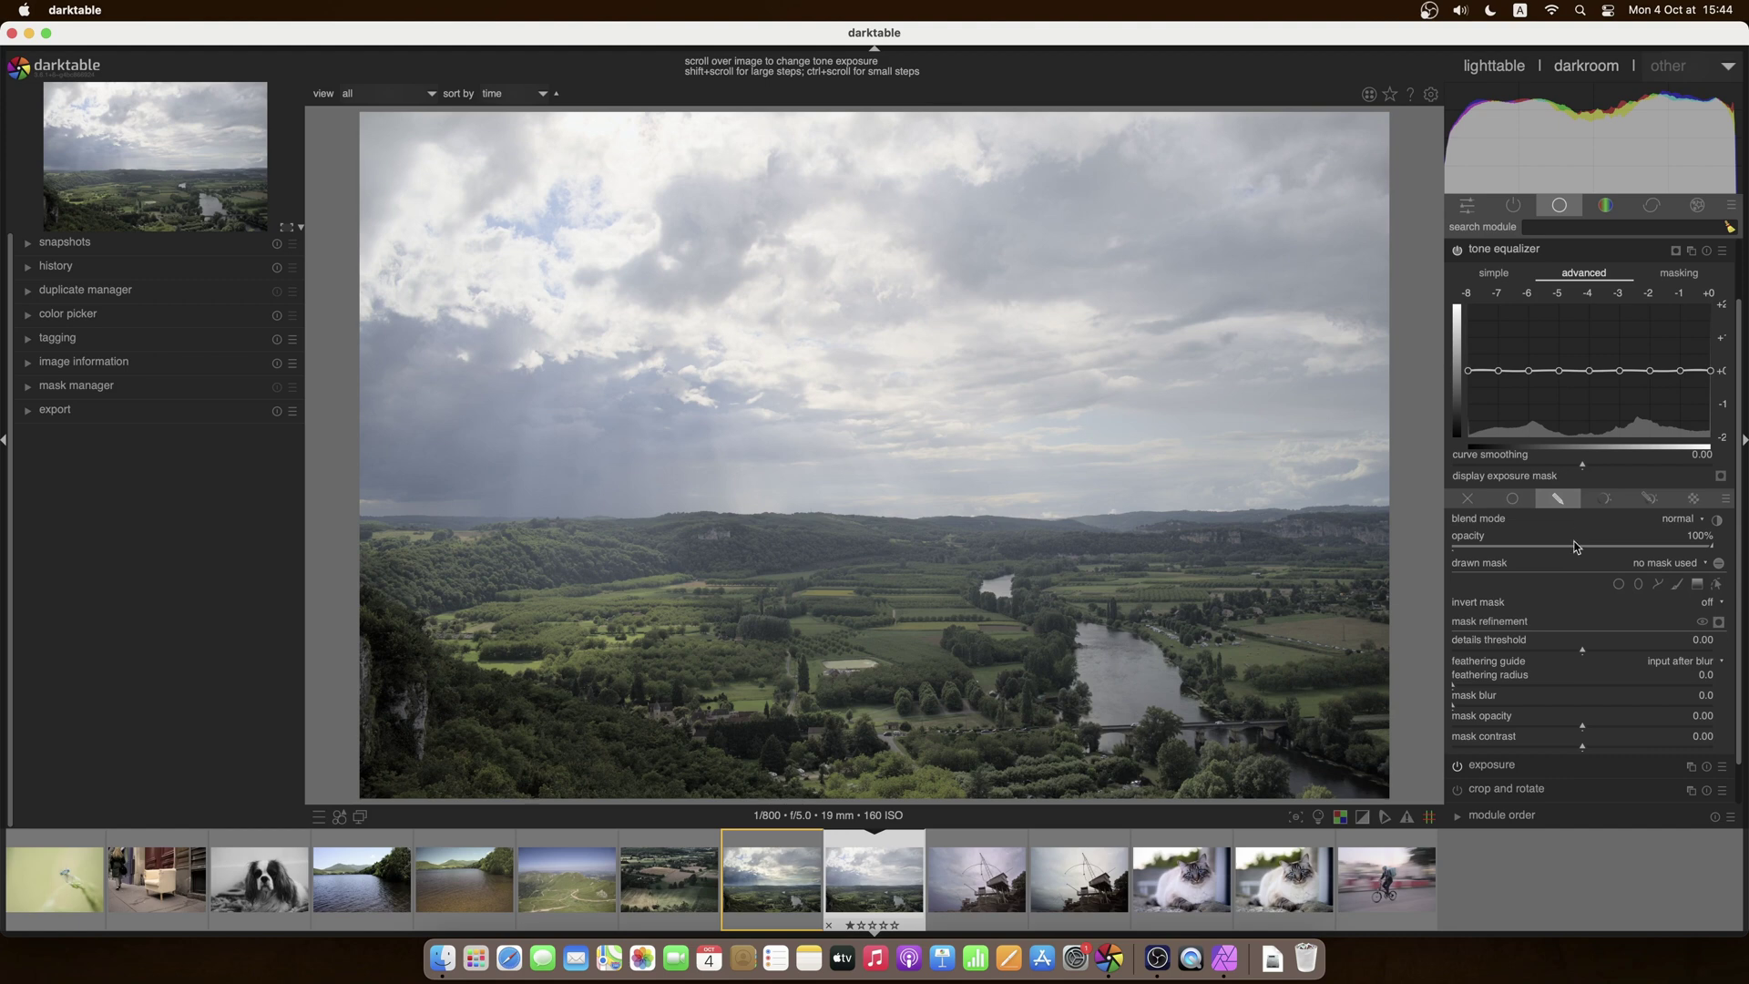
Step: Draw a gradient mask across the horizon and adjust its compression
{"action": "left_click", "coordinate": [1696, 585]}
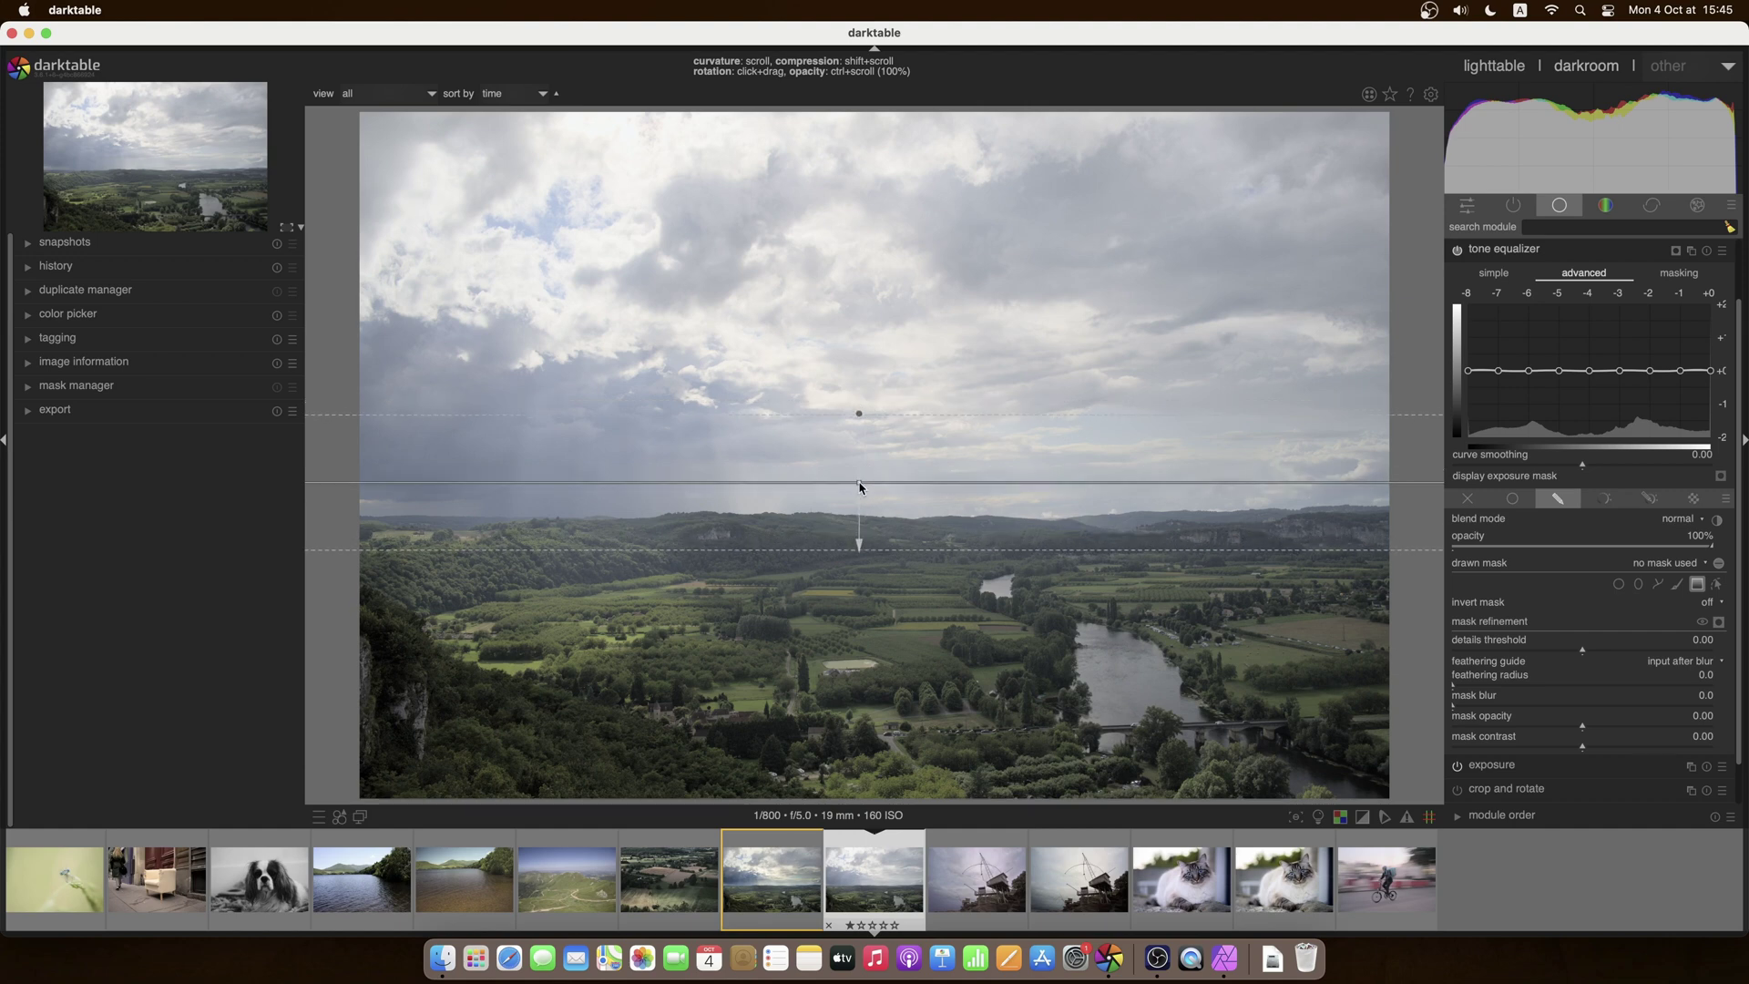
{"action": "left_click", "coordinate": [859, 487]}
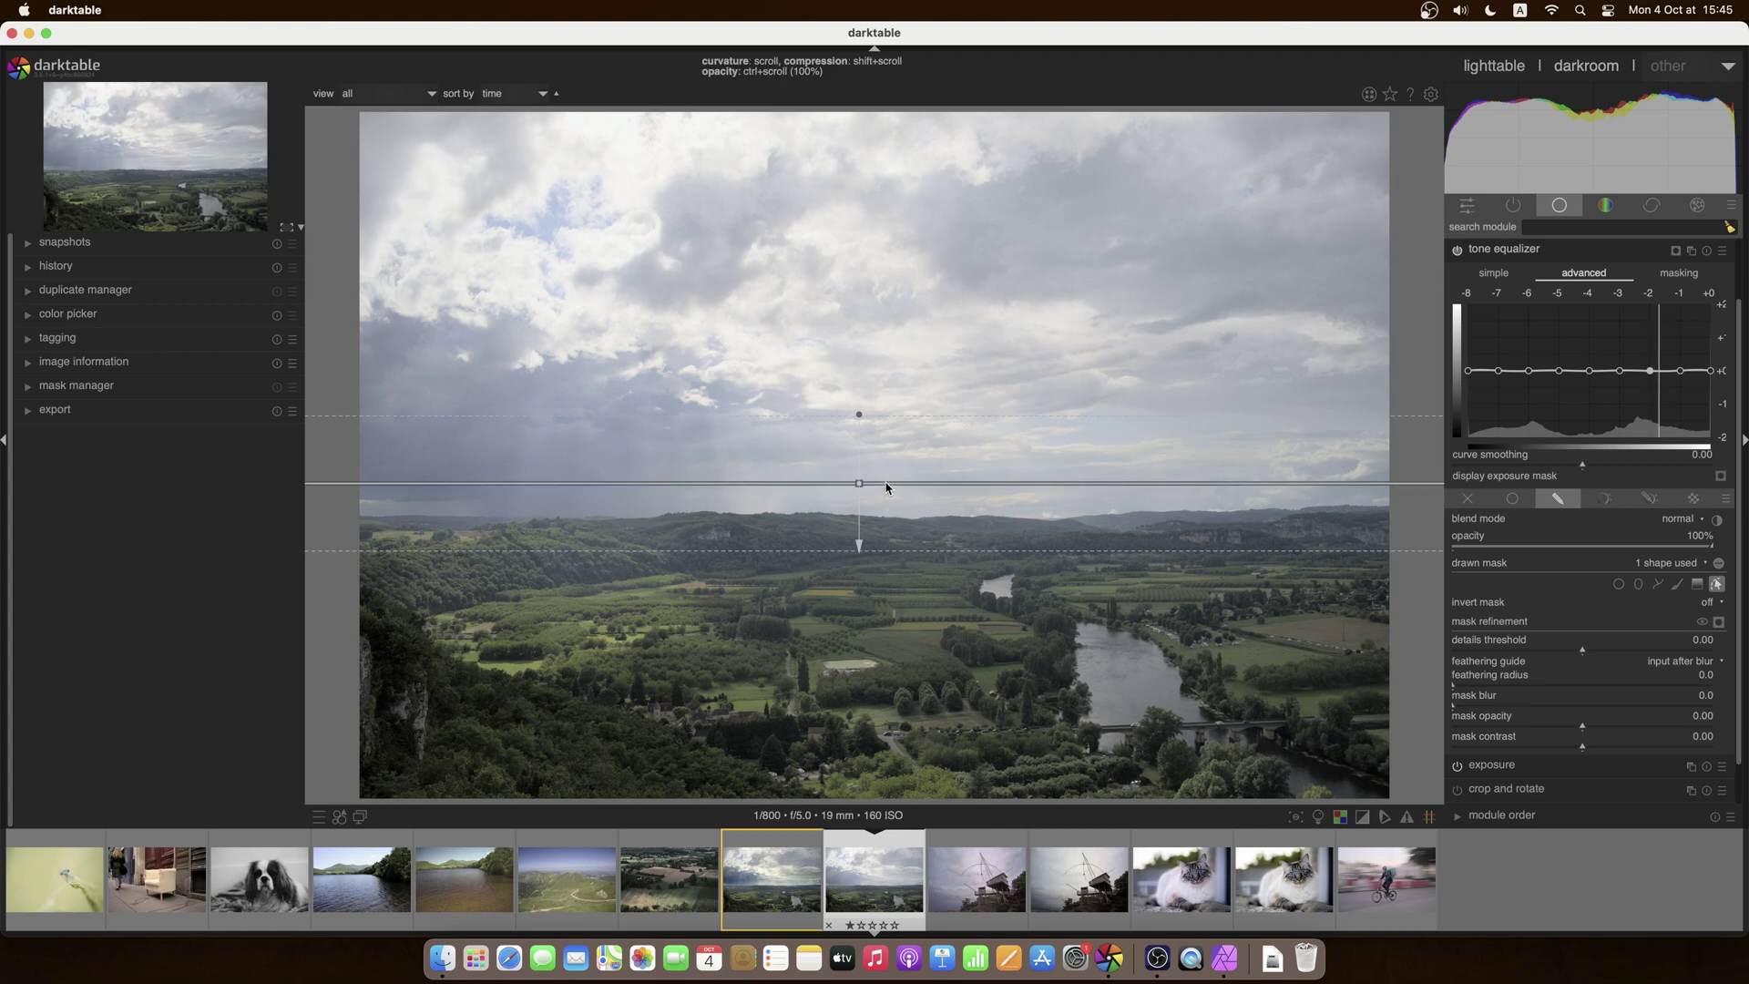
{"action": "scroll", "coordinate": [886, 486], "scroll_direction": "down", "scroll_amount": 2, "text": "shift"}
{"action": "scroll", "coordinate": [886, 486], "scroll_direction": "up", "scroll_amount": 3, "text": "shift"}
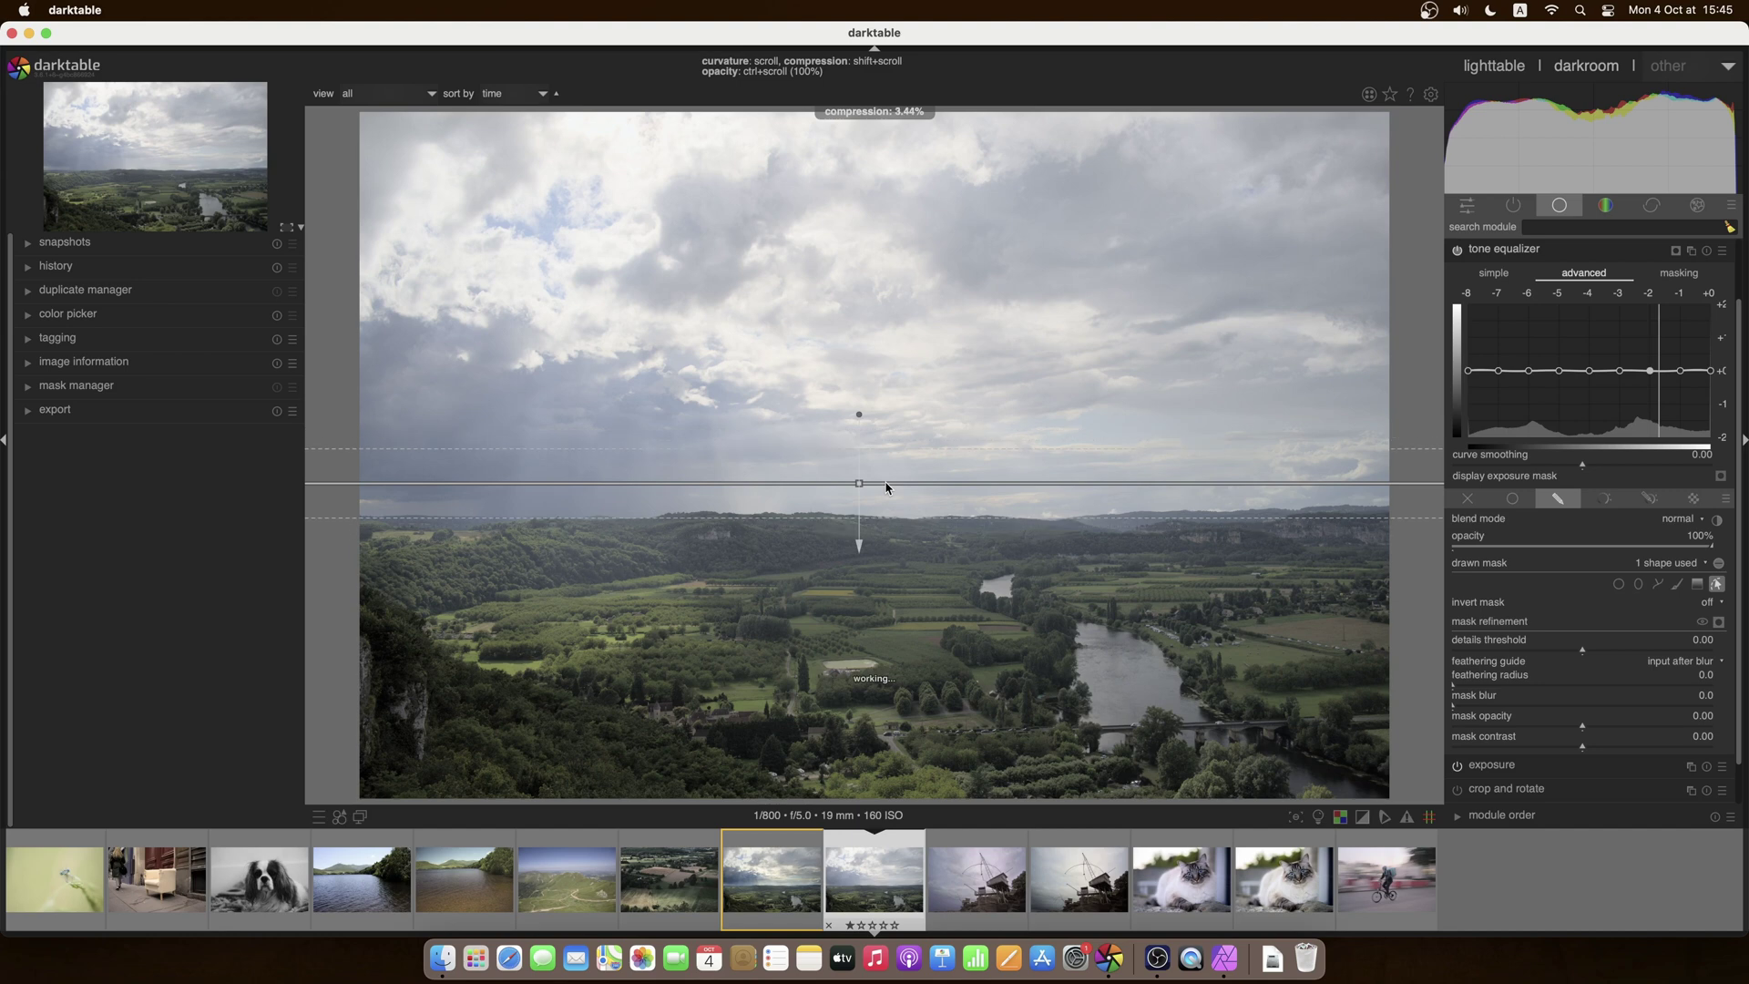
{"action": "scroll", "coordinate": [887, 486], "scroll_direction": "down", "scroll_amount": 1, "text": "shift"}
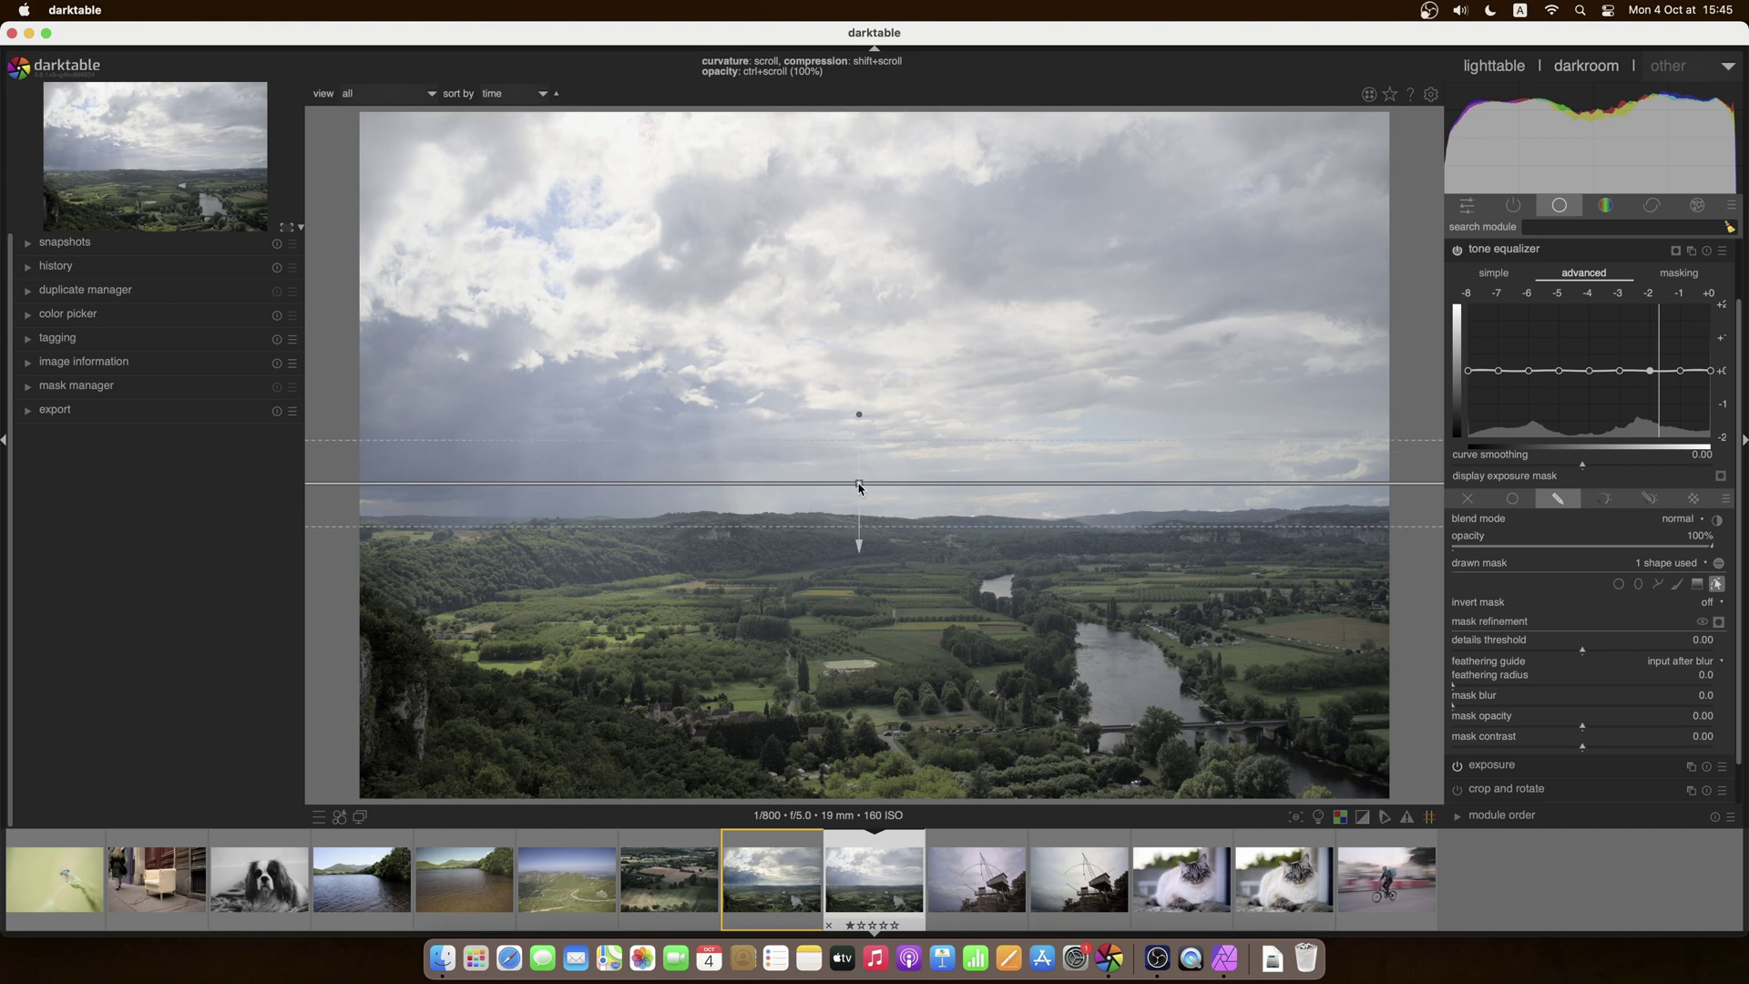
{"action": "left_click_drag", "start_coordinate": [859, 487], "coordinate": [857, 489]}
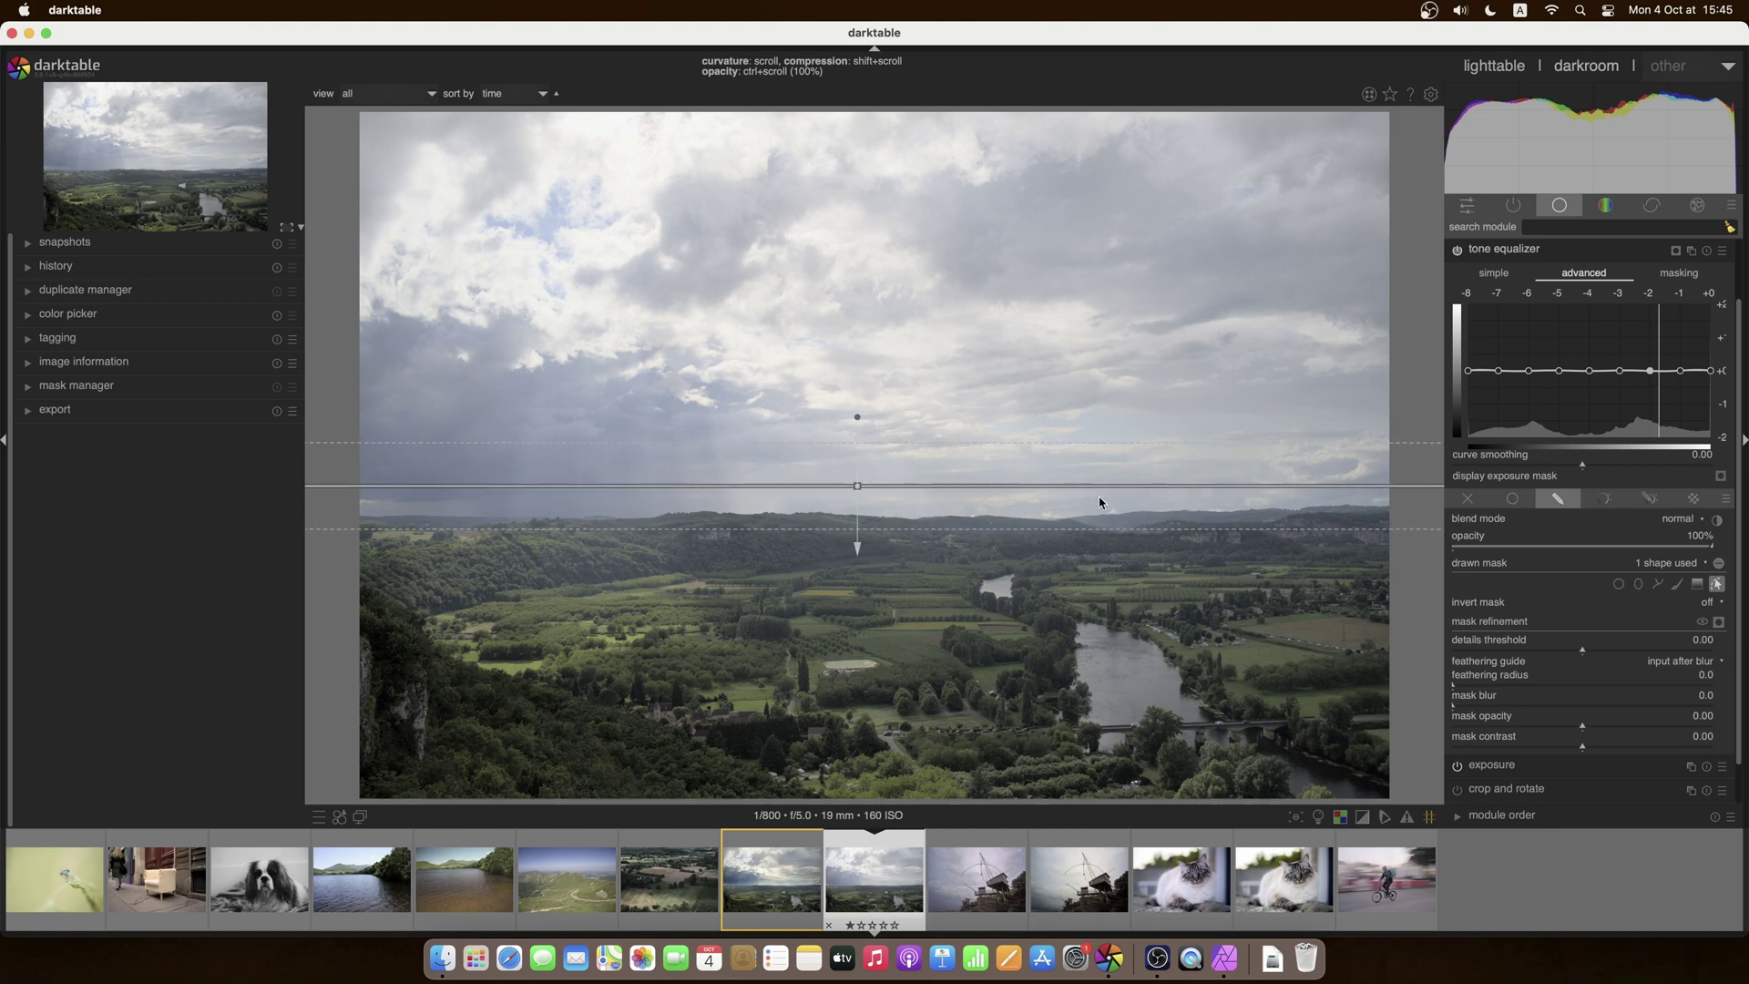
Step: Check the mask overlay, nudge the gradient onto the horizon, then hide the overlay and outline
{"action": "left_click", "coordinate": [1719, 623]}
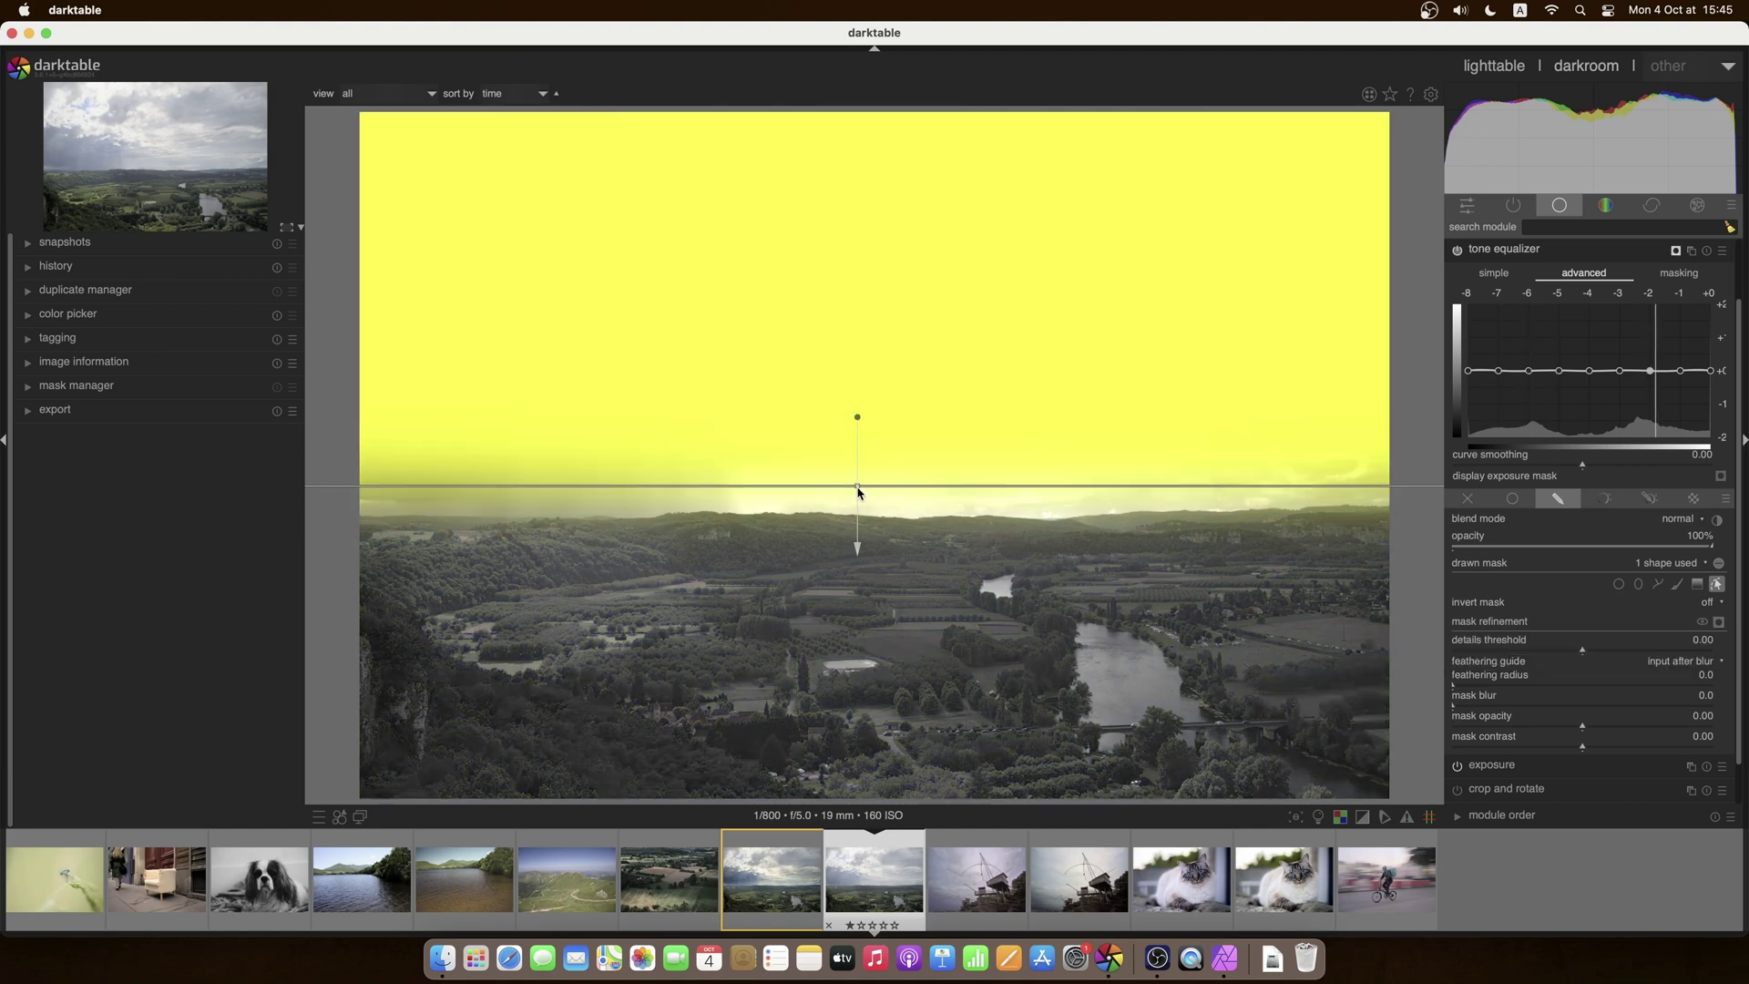
{"action": "left_click_drag", "start_coordinate": [857, 489], "coordinate": [862, 494]}
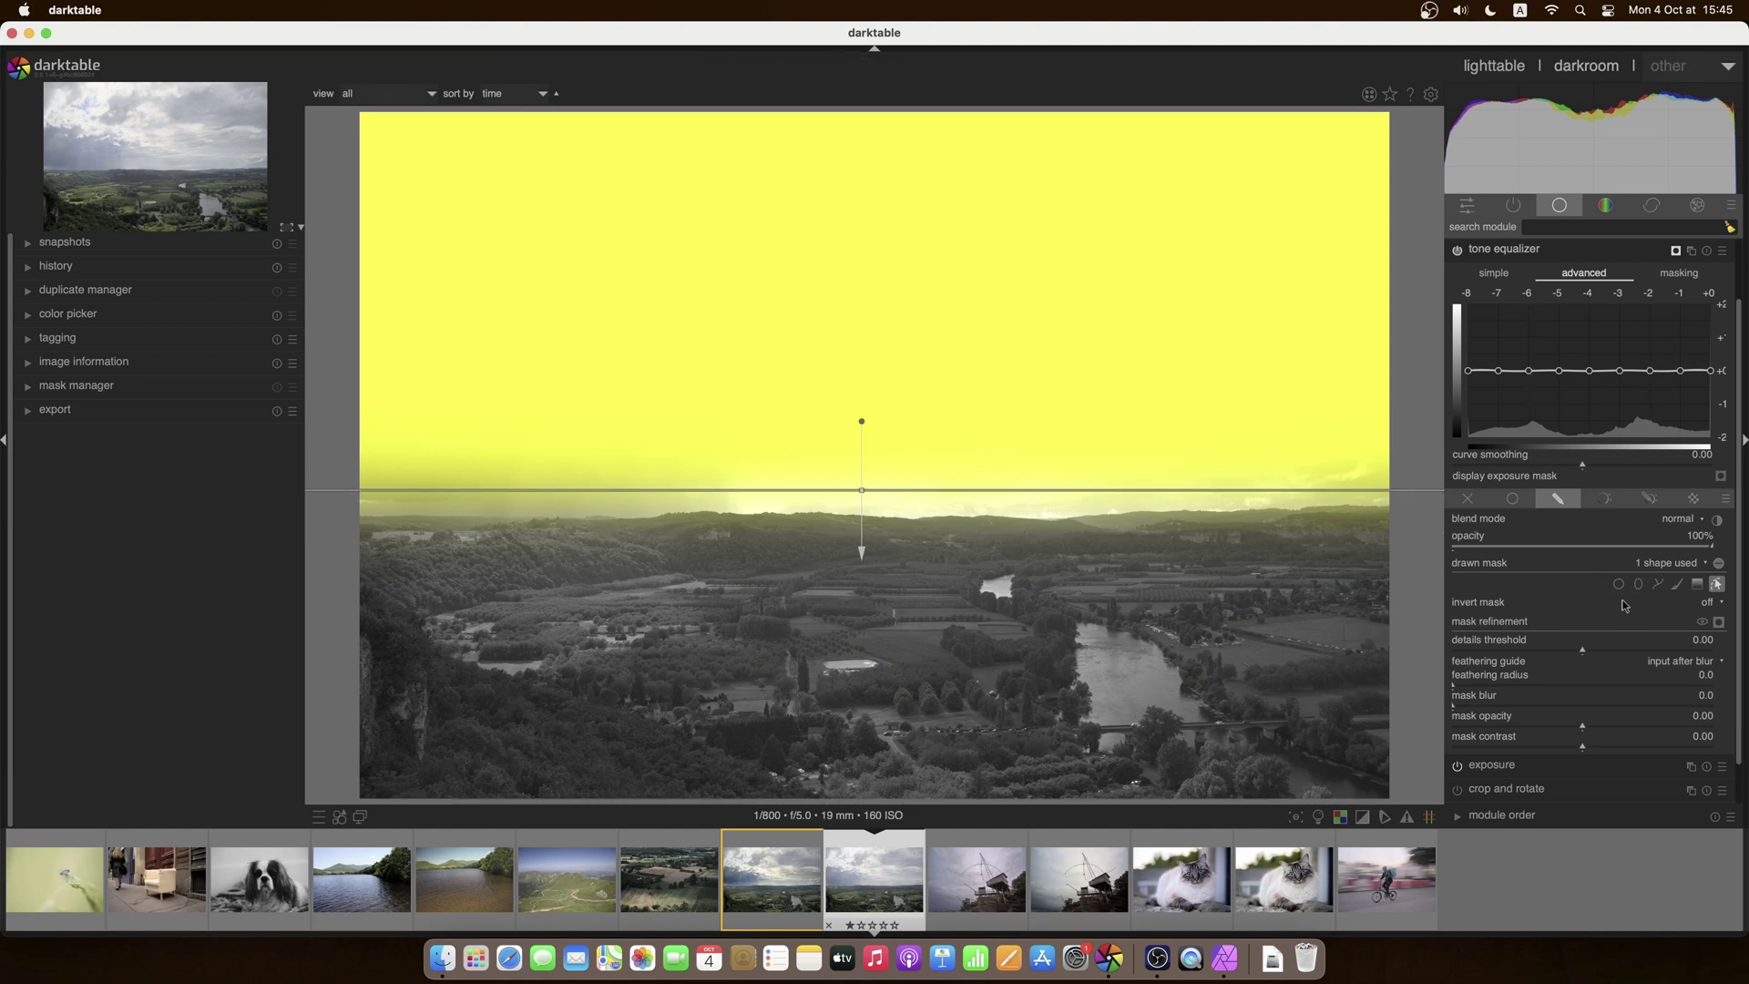
{"action": "left_click", "coordinate": [1719, 623]}
{"action": "left_click", "coordinate": [1719, 622]}
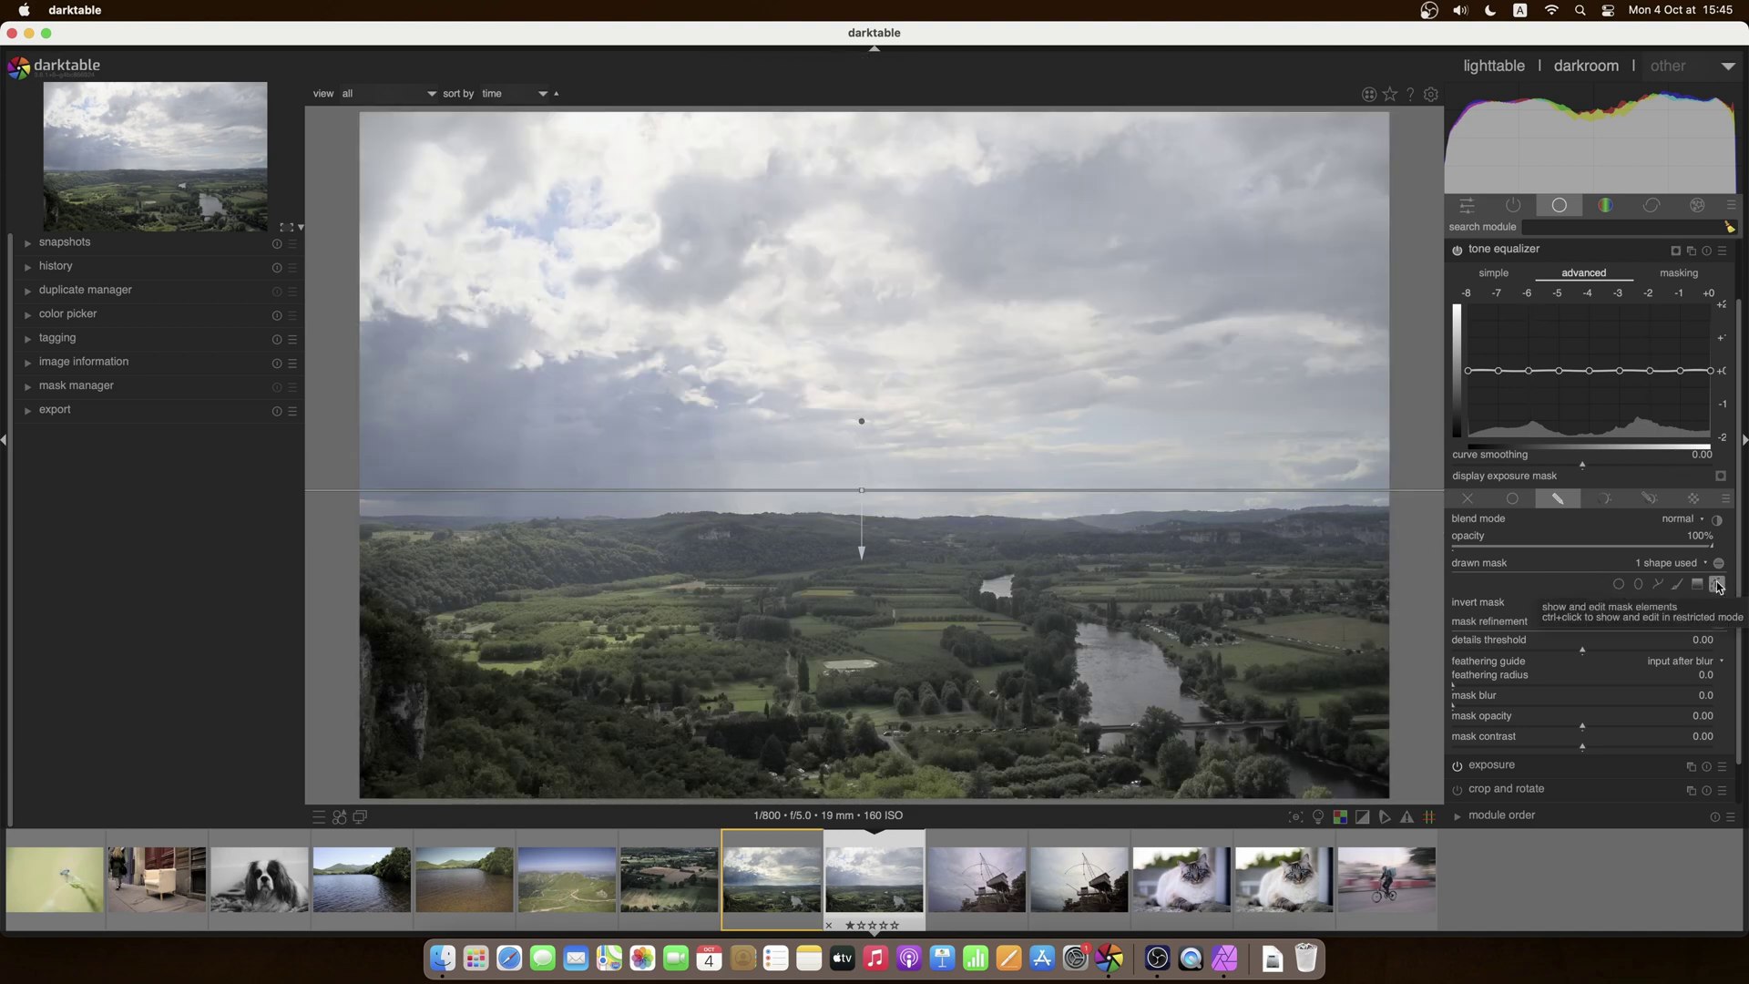
{"action": "left_click", "coordinate": [1717, 585]}
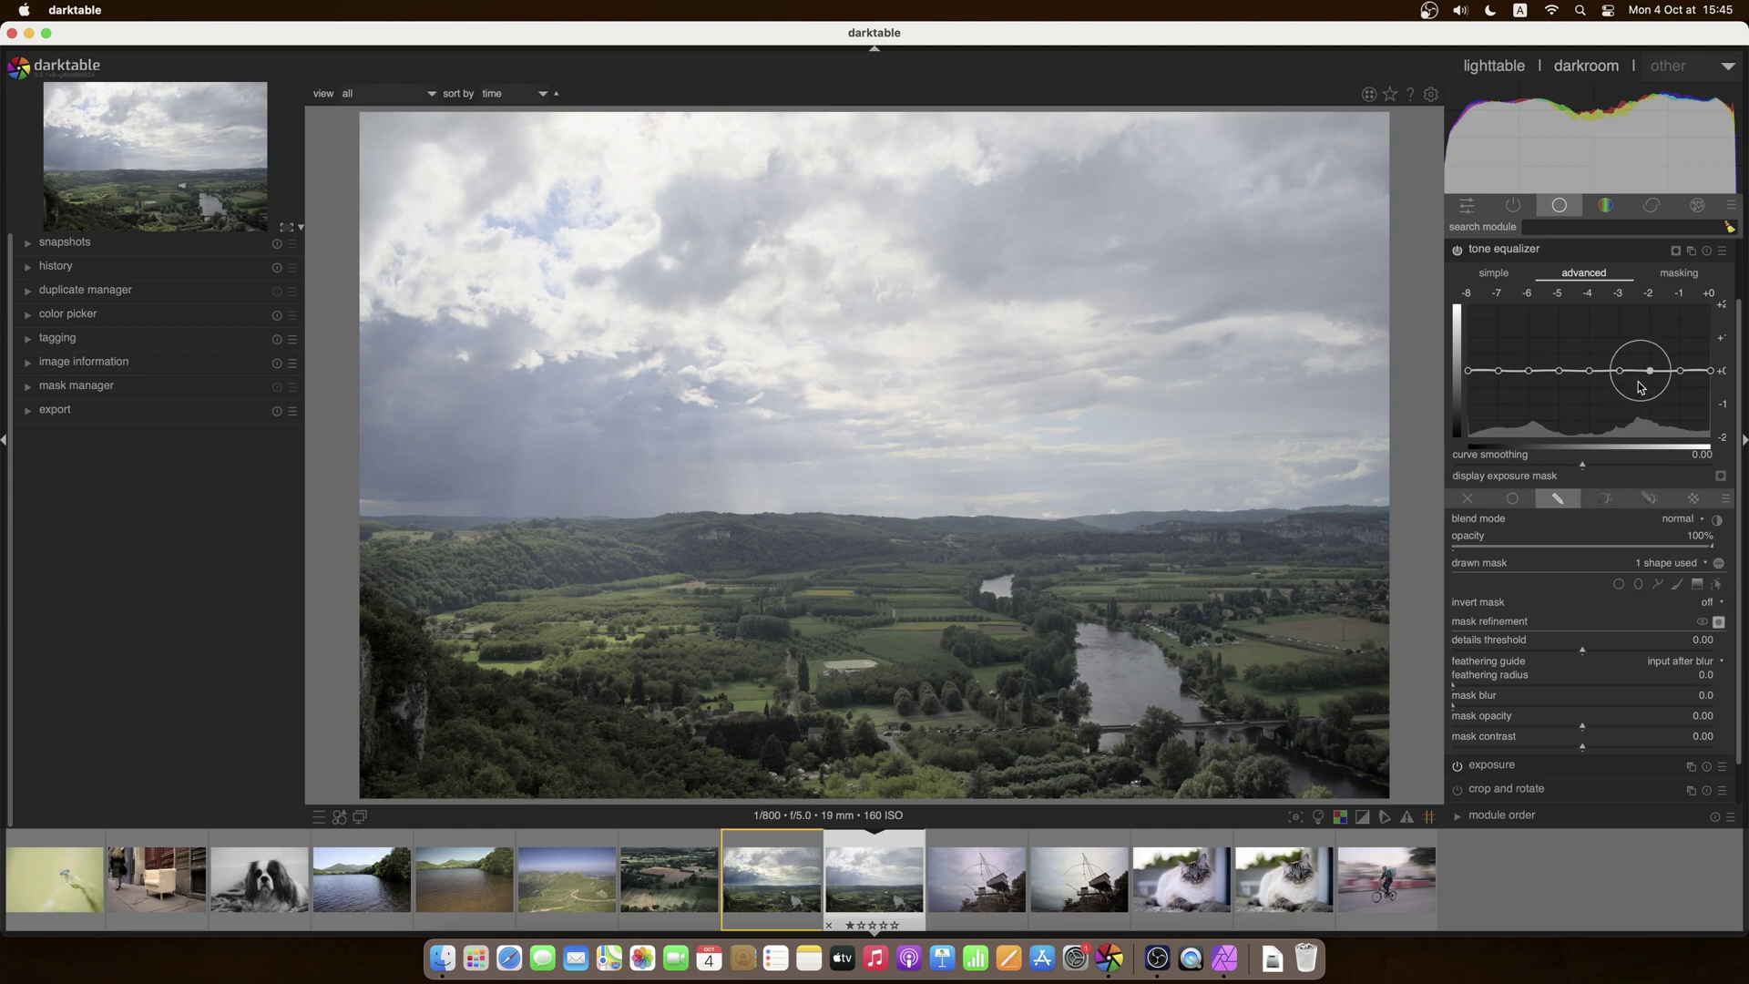
Step: Pull the tone equalizer curve down from -6 to -2 EV to darken the sky's clouds
{"action": "left_click_drag", "start_coordinate": [1617, 377], "coordinate": [1620, 410]}
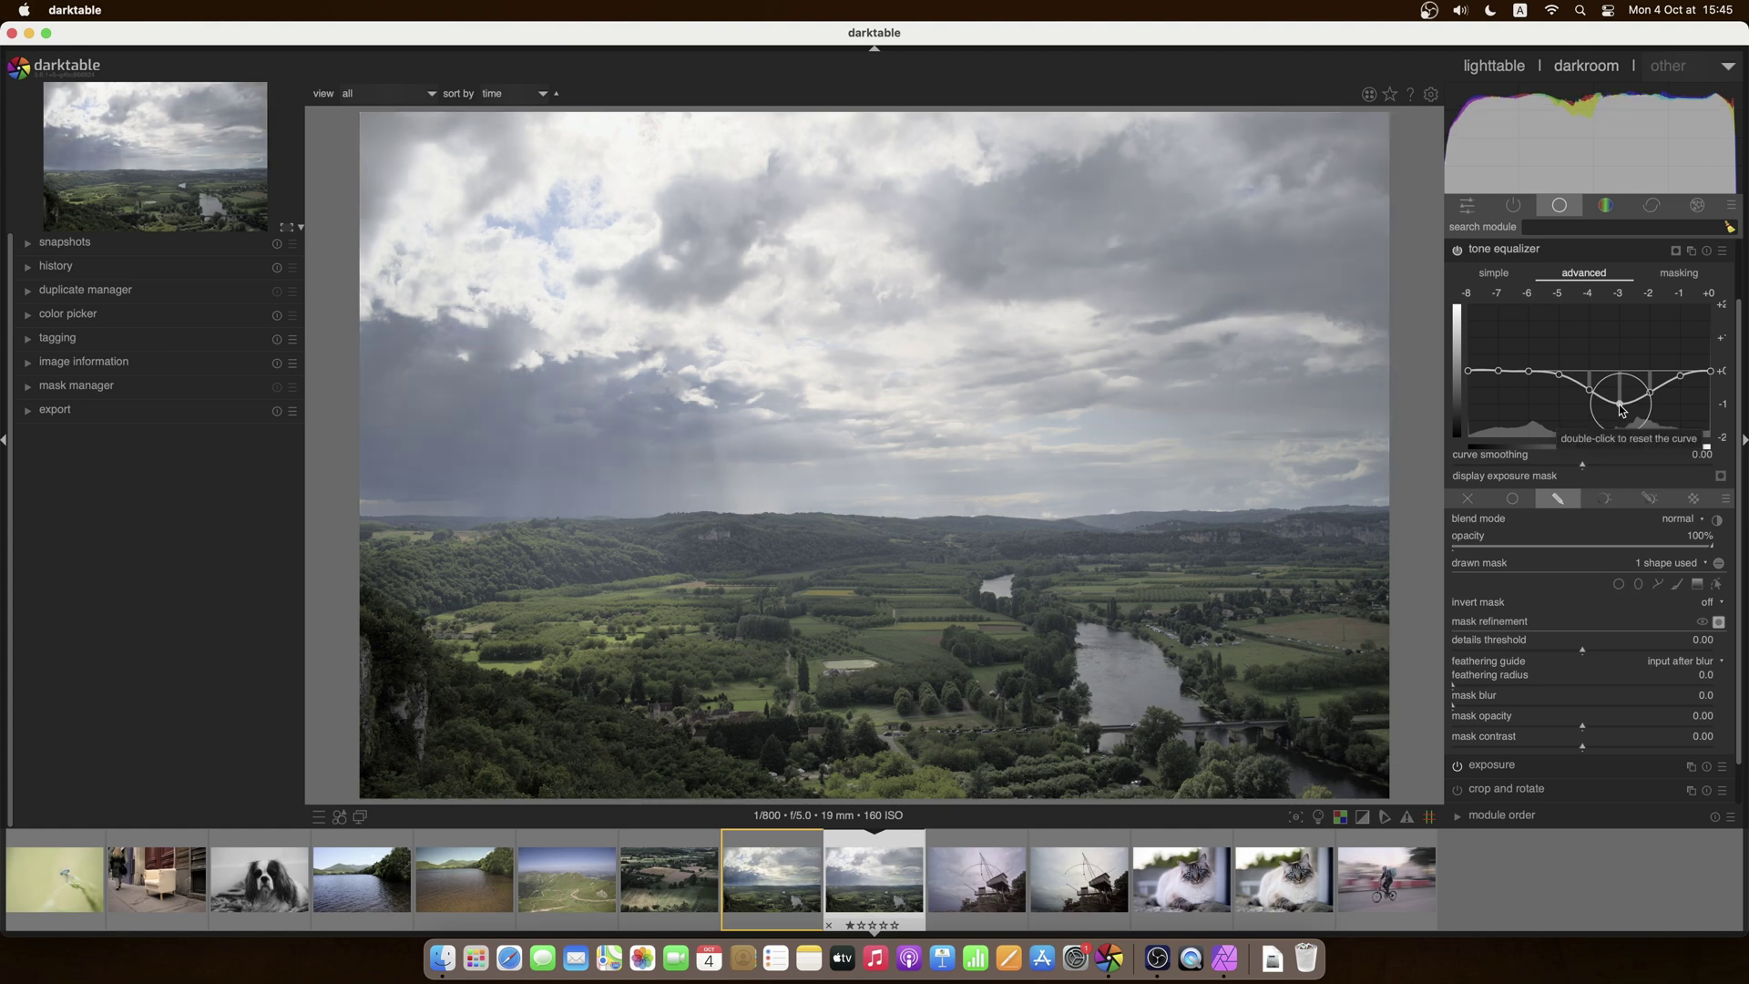
{"action": "mouse_move", "coordinate": [1592, 384]}
{"action": "left_mouse_down"}
{"action": "mouse_move", "coordinate": [1561, 372]}
{"action": "mouse_move", "coordinate": [1531, 391]}
{"action": "left_mouse_up"}
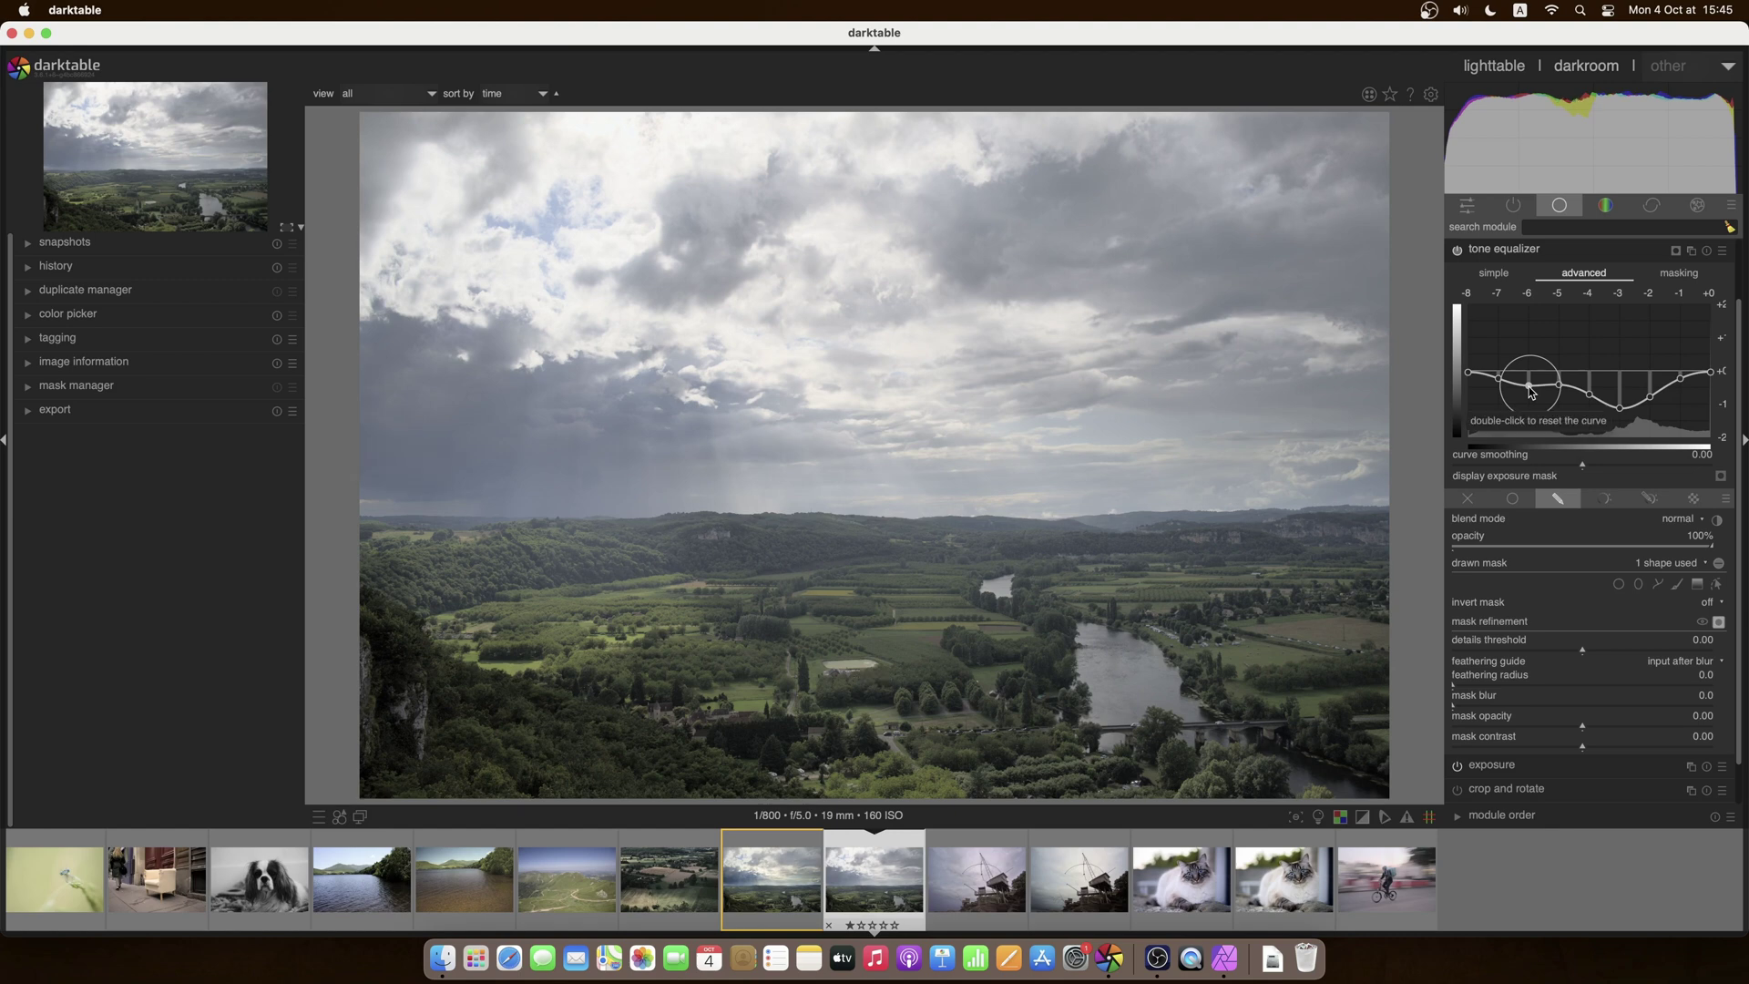
{"action": "mouse_move", "coordinate": [1554, 382]}
{"action": "left_mouse_down"}
{"action": "mouse_move", "coordinate": [1555, 420]}
{"action": "mouse_move", "coordinate": [1556, 395]}
{"action": "mouse_move", "coordinate": [1600, 427]}
{"action": "mouse_move", "coordinate": [1599, 406]}
{"action": "mouse_move", "coordinate": [1710, 398]}
{"action": "left_mouse_up"}
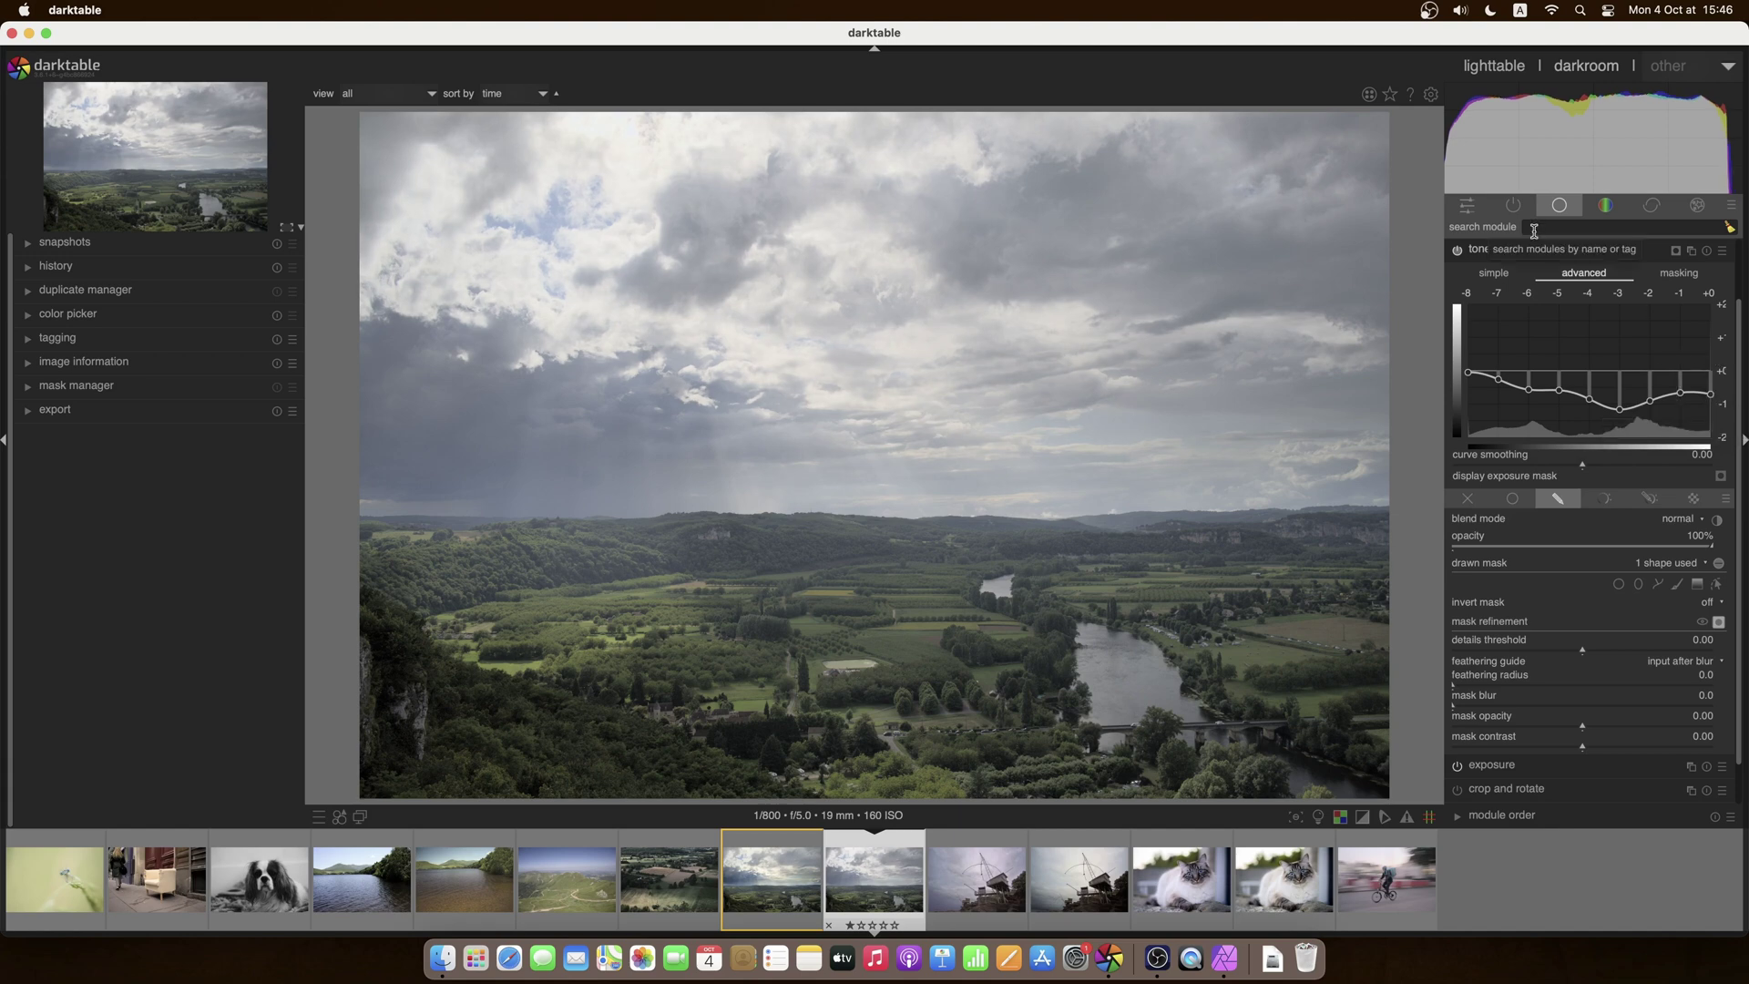
Step: Collapse the tone equalizer and switch it off and on to compare, leaving it enabled
{"action": "left_click", "coordinate": [1474, 254]}
{"action": "left_click", "coordinate": [1458, 322]}
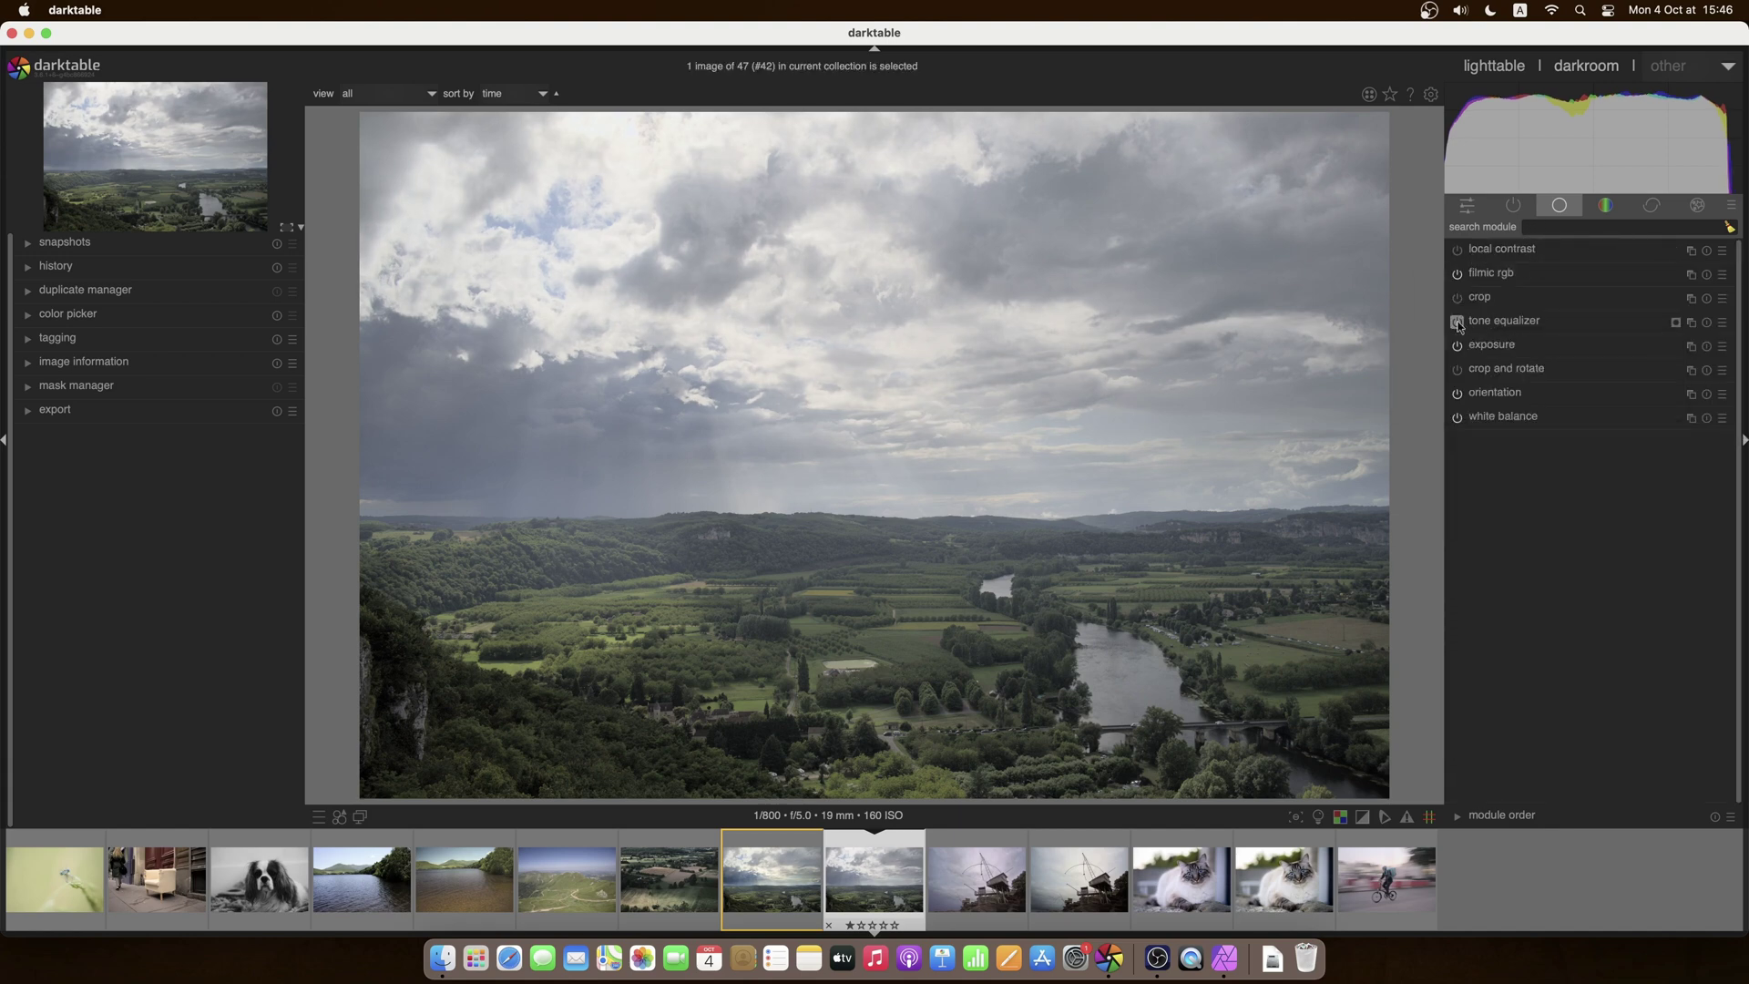
{"action": "left_click", "coordinate": [1457, 322]}
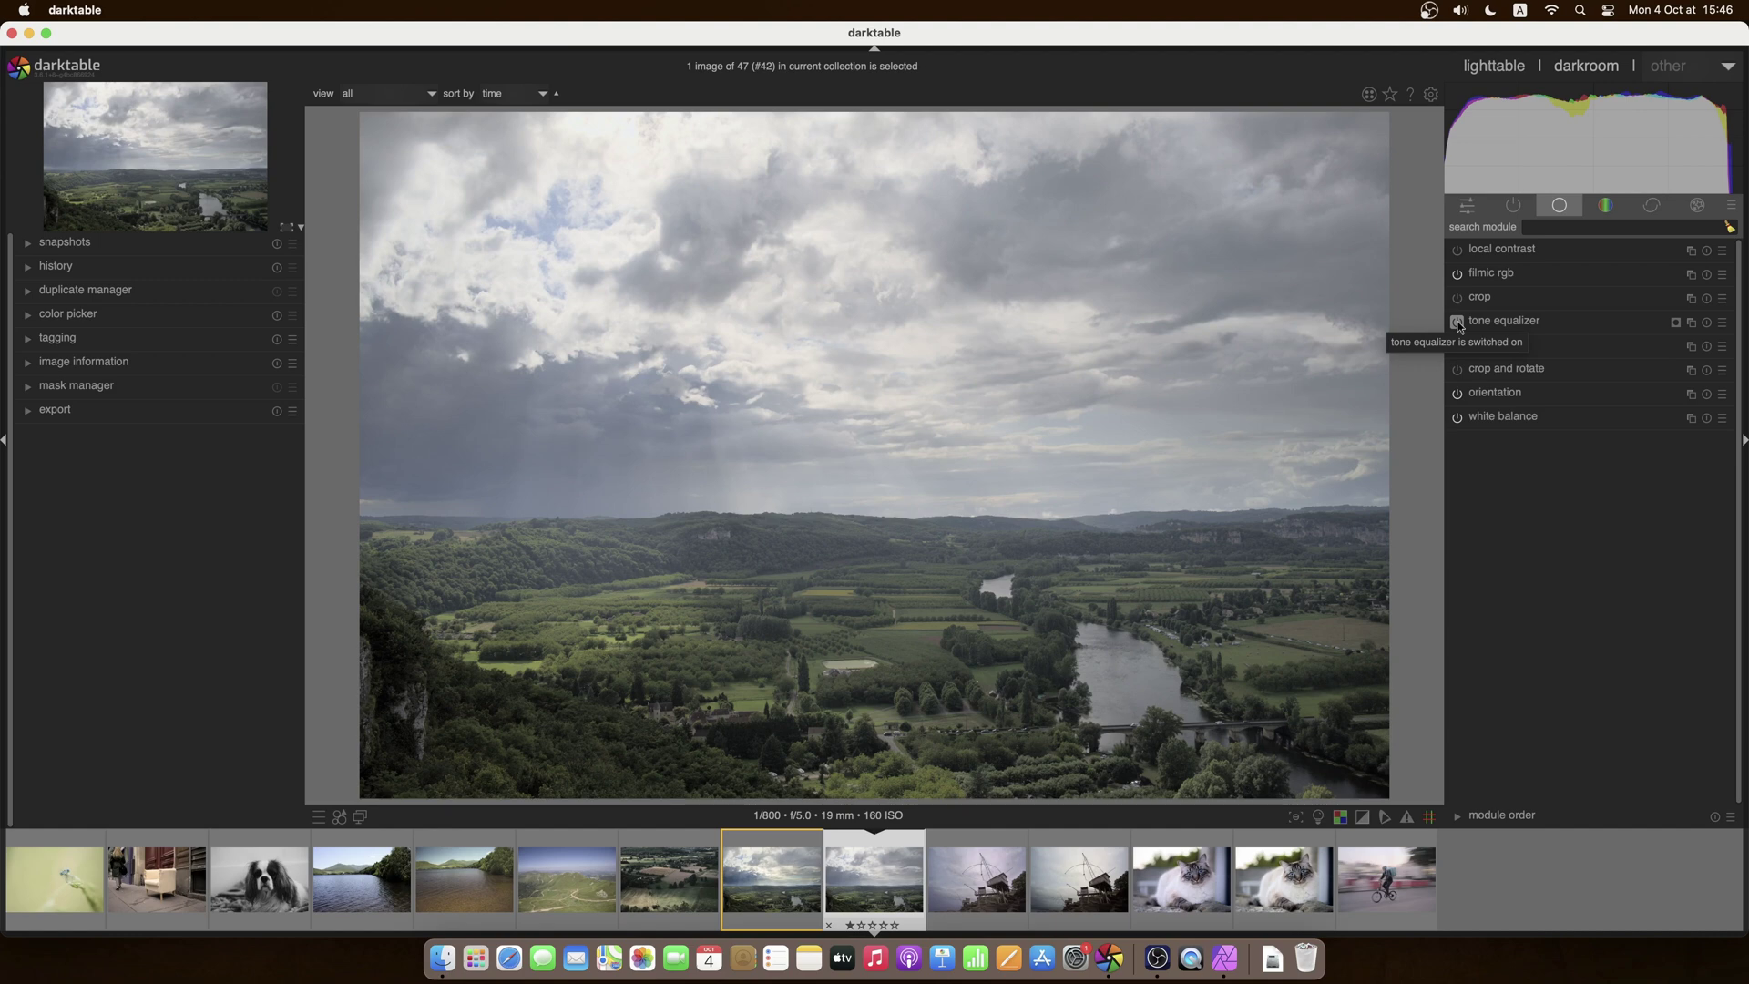
{"action": "left_click", "coordinate": [1457, 323]}
{"action": "left_click", "coordinate": [1457, 322]}
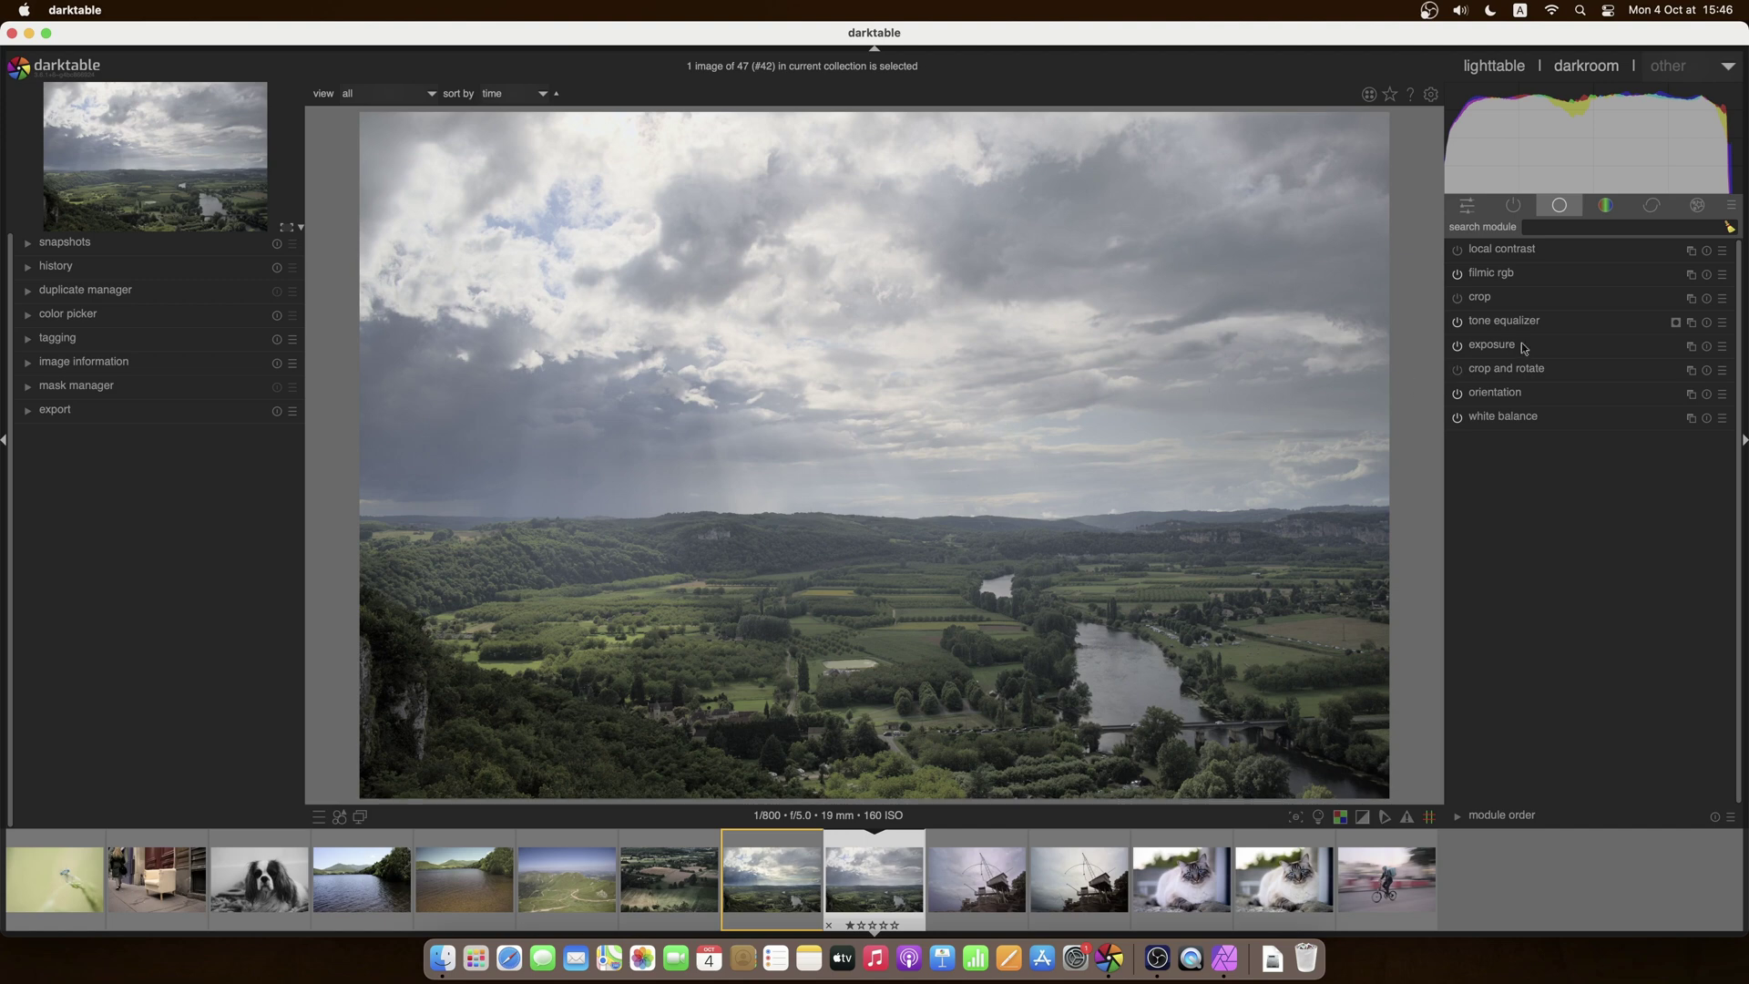
Step: Rotate the sky gradient mask level and lower it onto the river-valley horizon
{"action": "left_click", "coordinate": [1517, 319]}
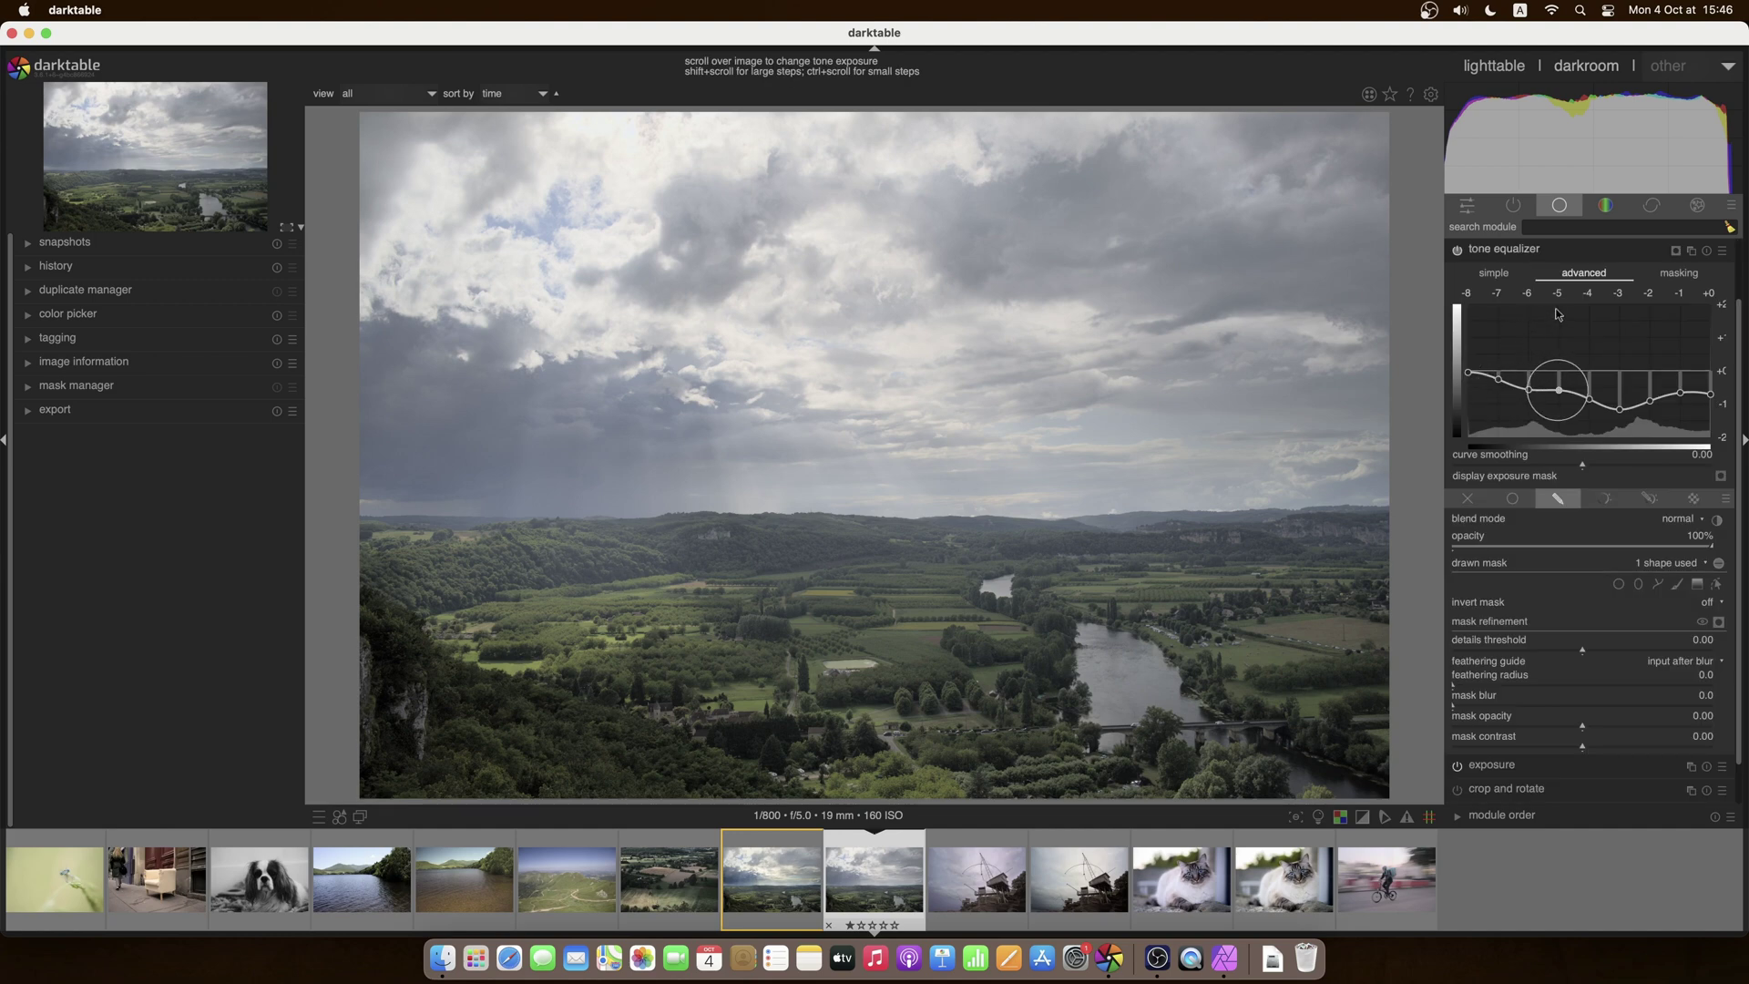
{"action": "left_click", "coordinate": [1716, 585]}
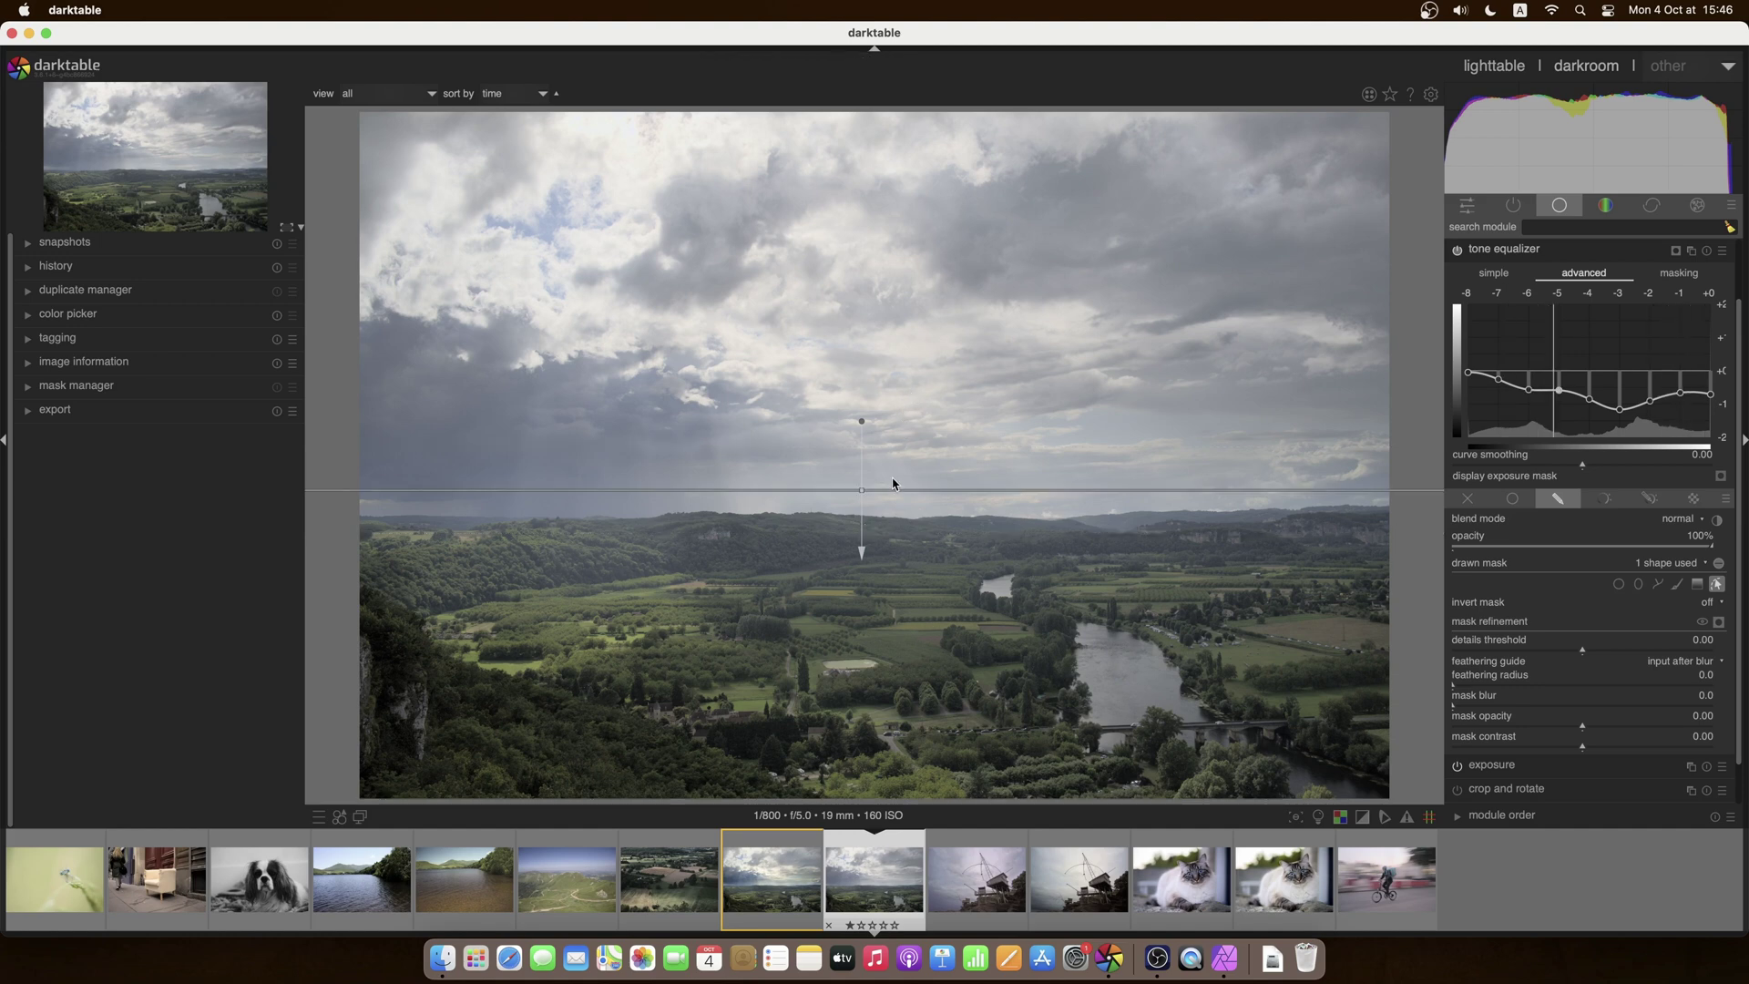
{"action": "left_click", "coordinate": [1719, 622]}
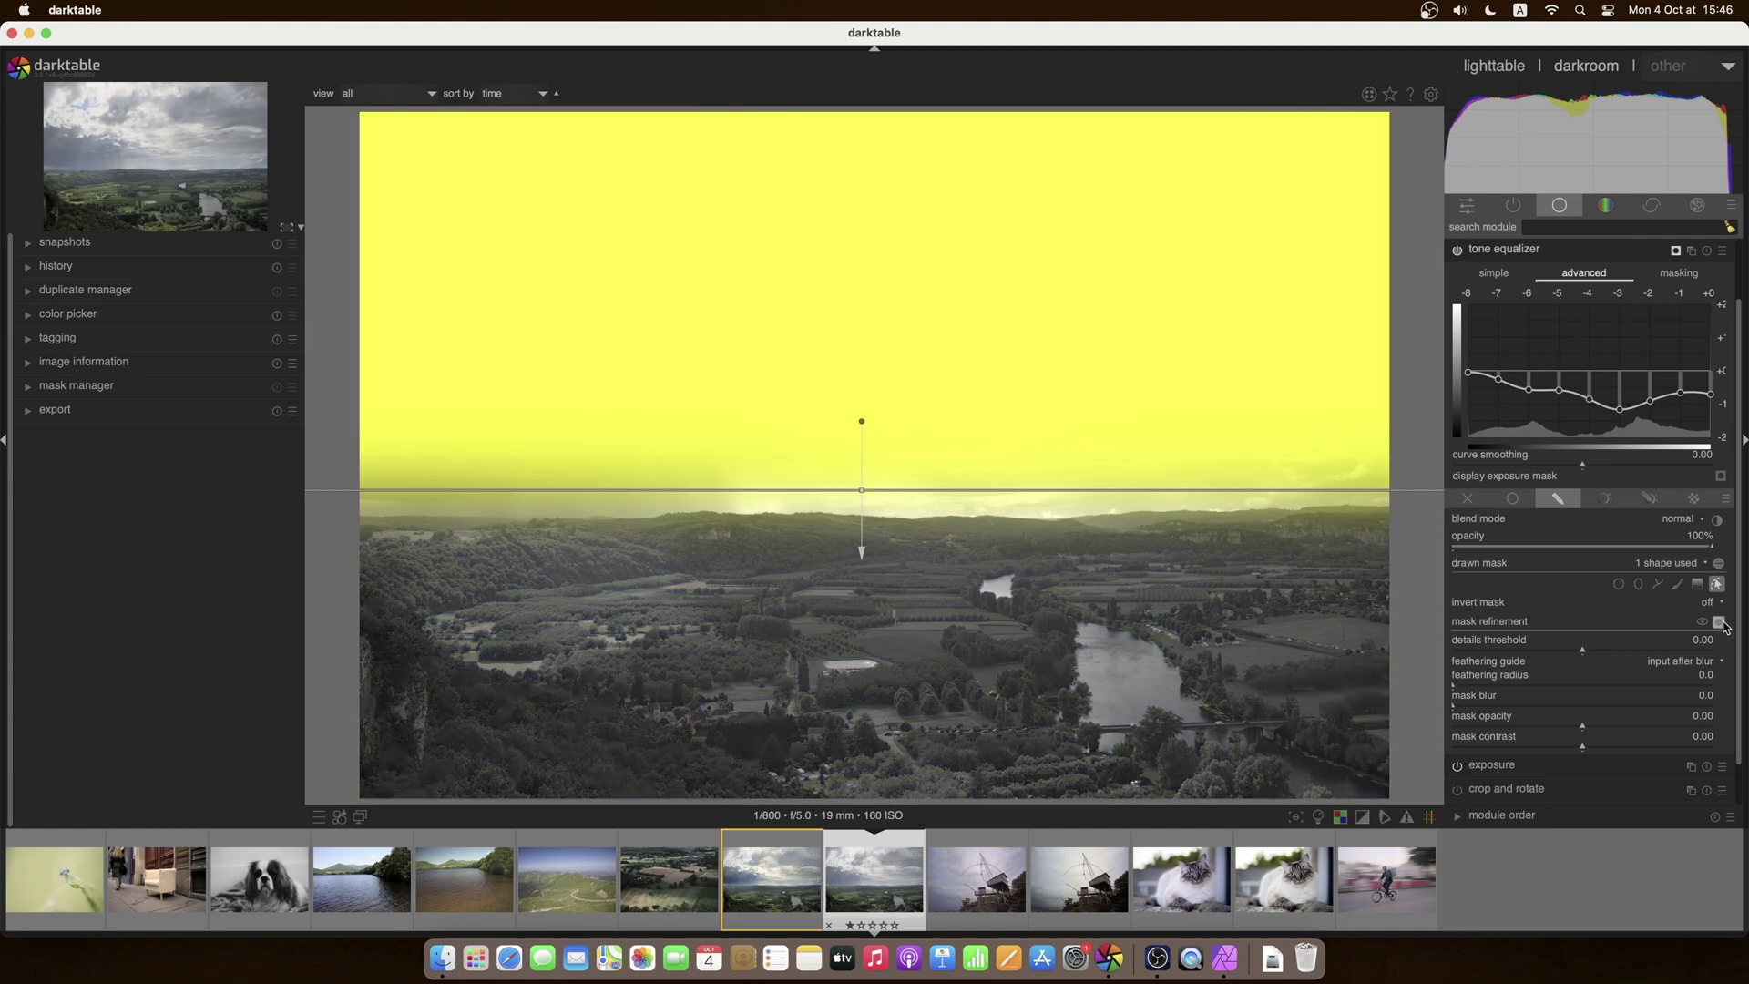
{"action": "left_click", "coordinate": [1719, 623]}
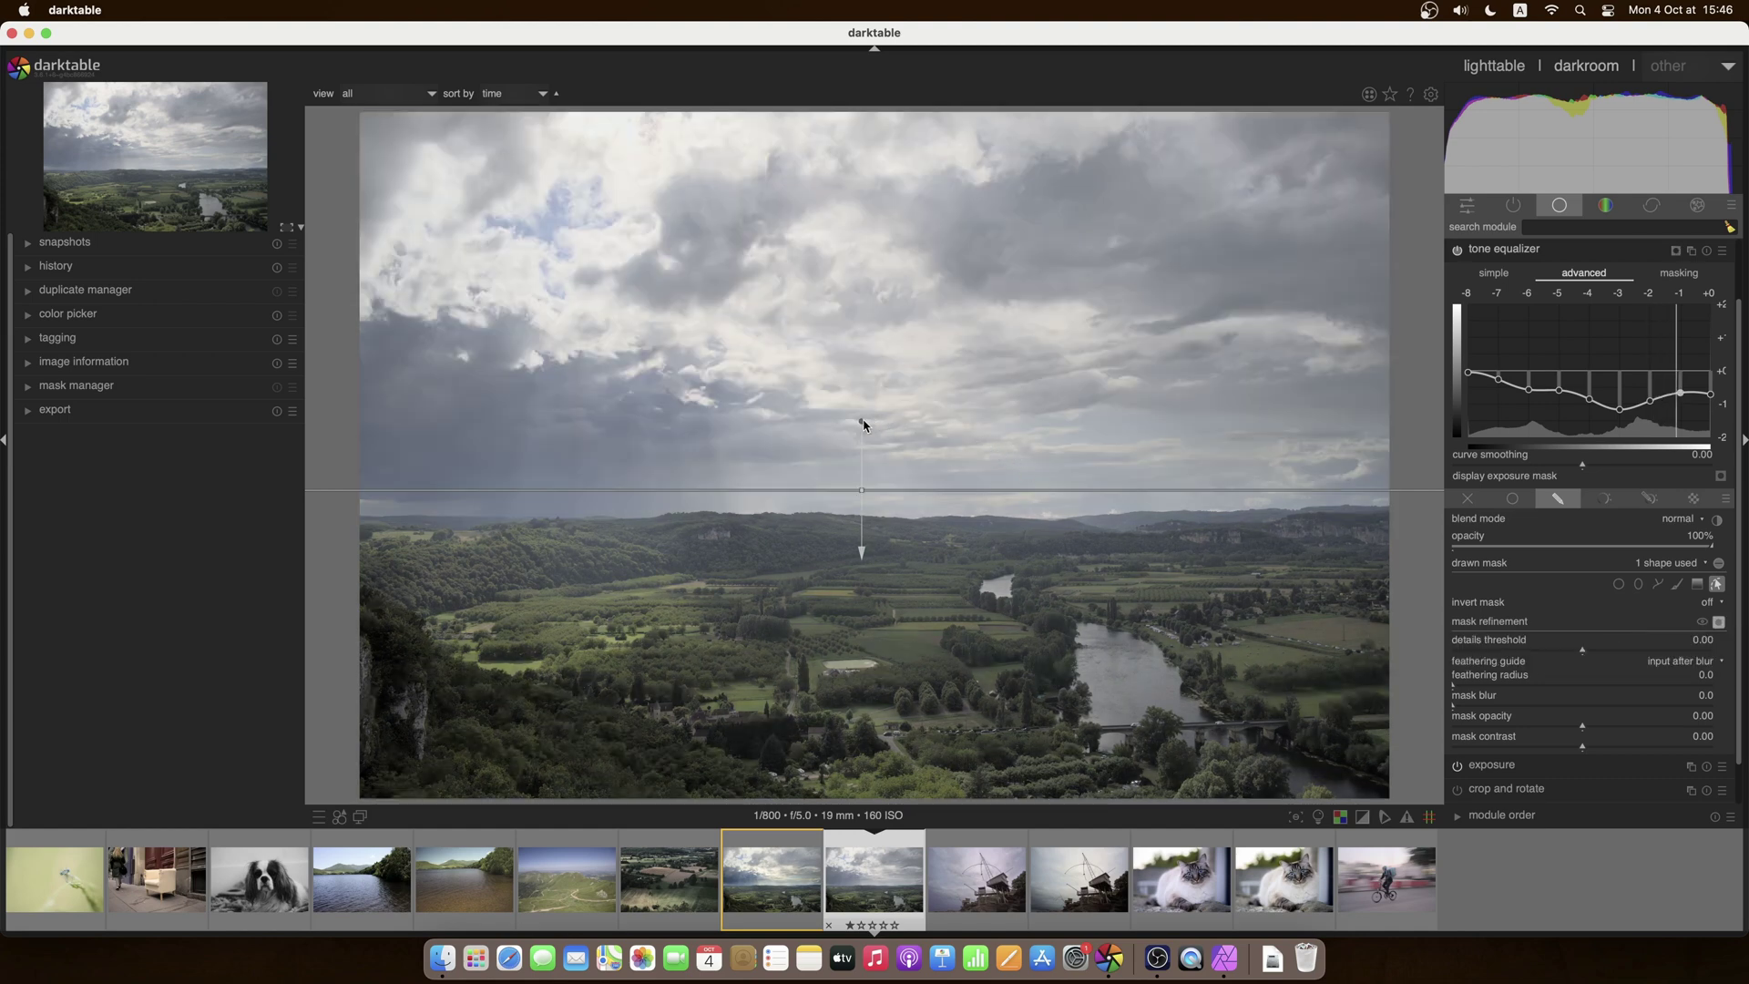
{"action": "left_click_drag", "start_coordinate": [861, 426], "coordinate": [865, 783]}
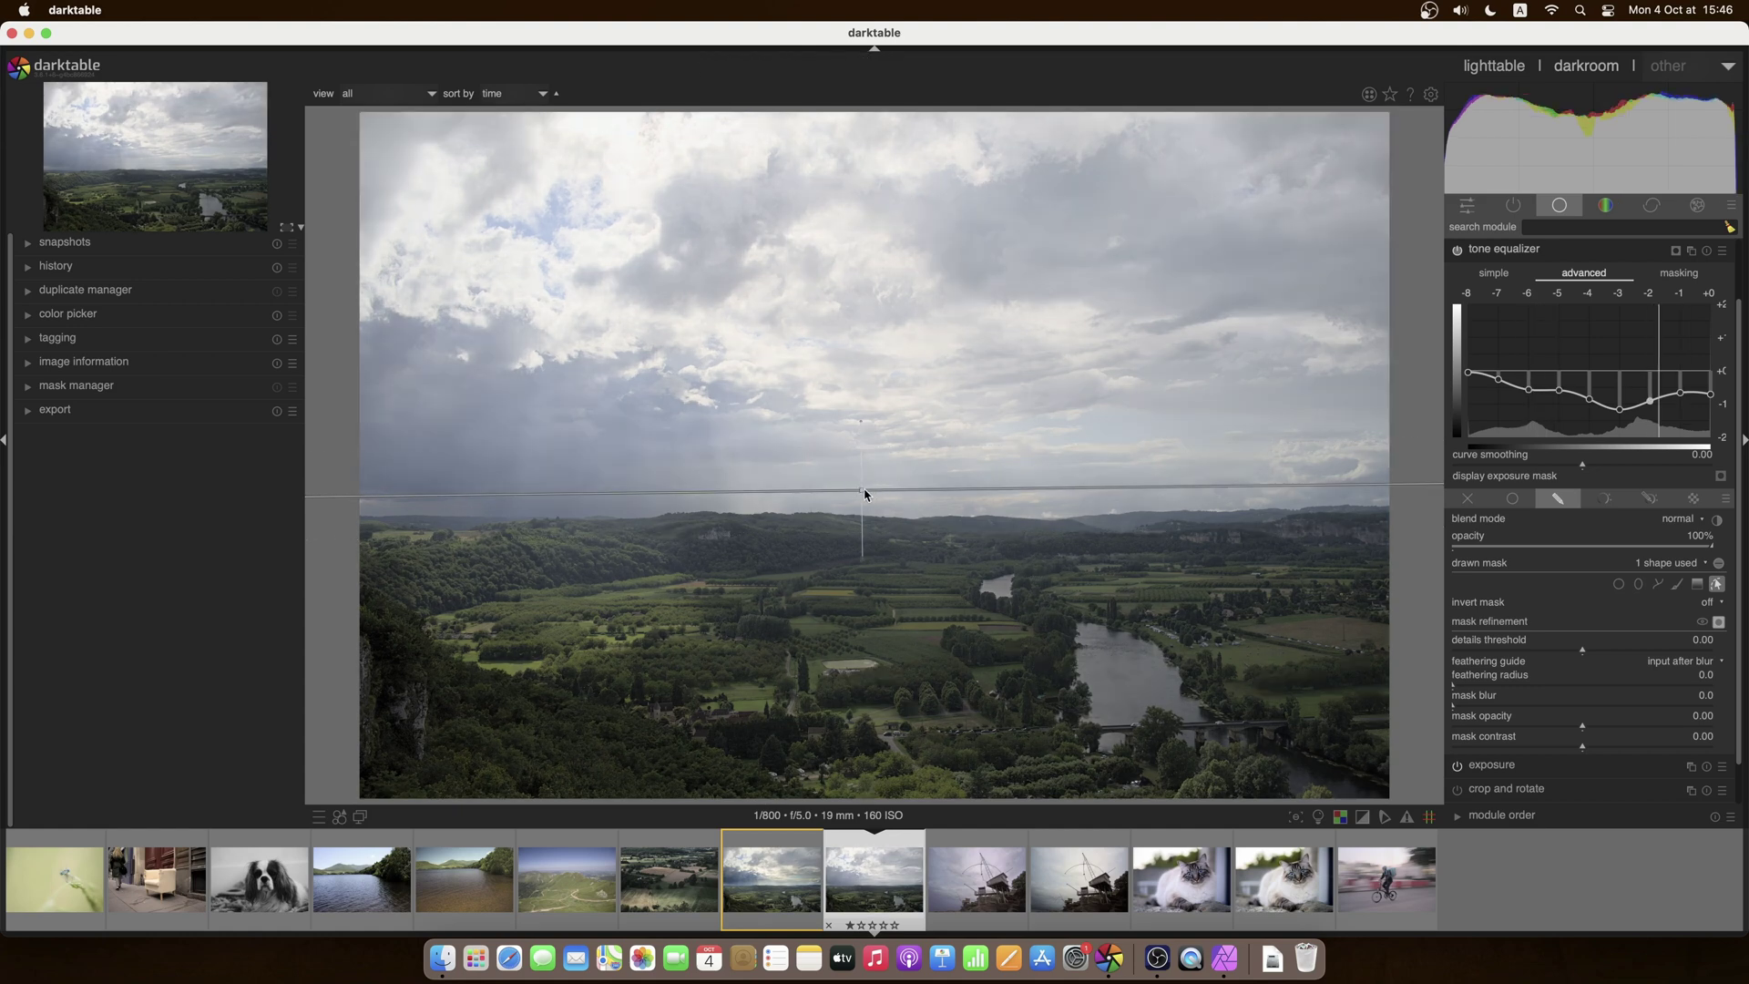
{"action": "left_click_drag", "start_coordinate": [863, 493], "coordinate": [861, 533]}
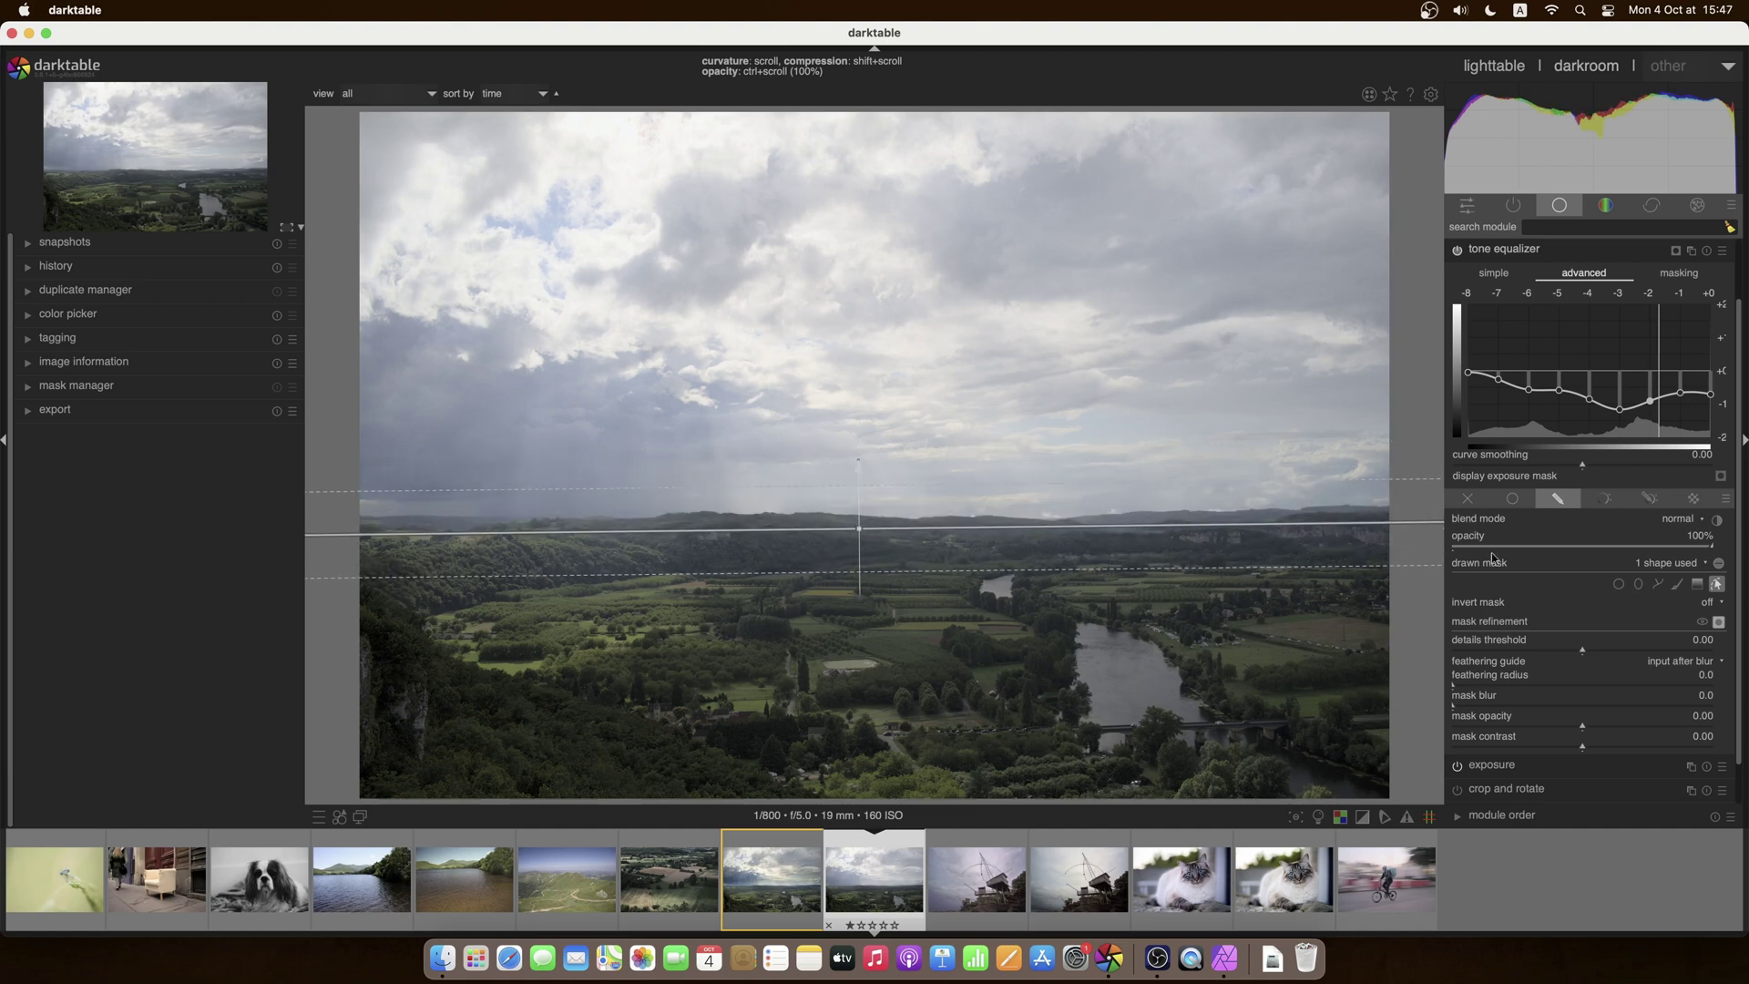
Step: Hide the mask overlay and gradient outline, then compare the tone equalizer off and on
{"action": "left_click", "coordinate": [1719, 623]}
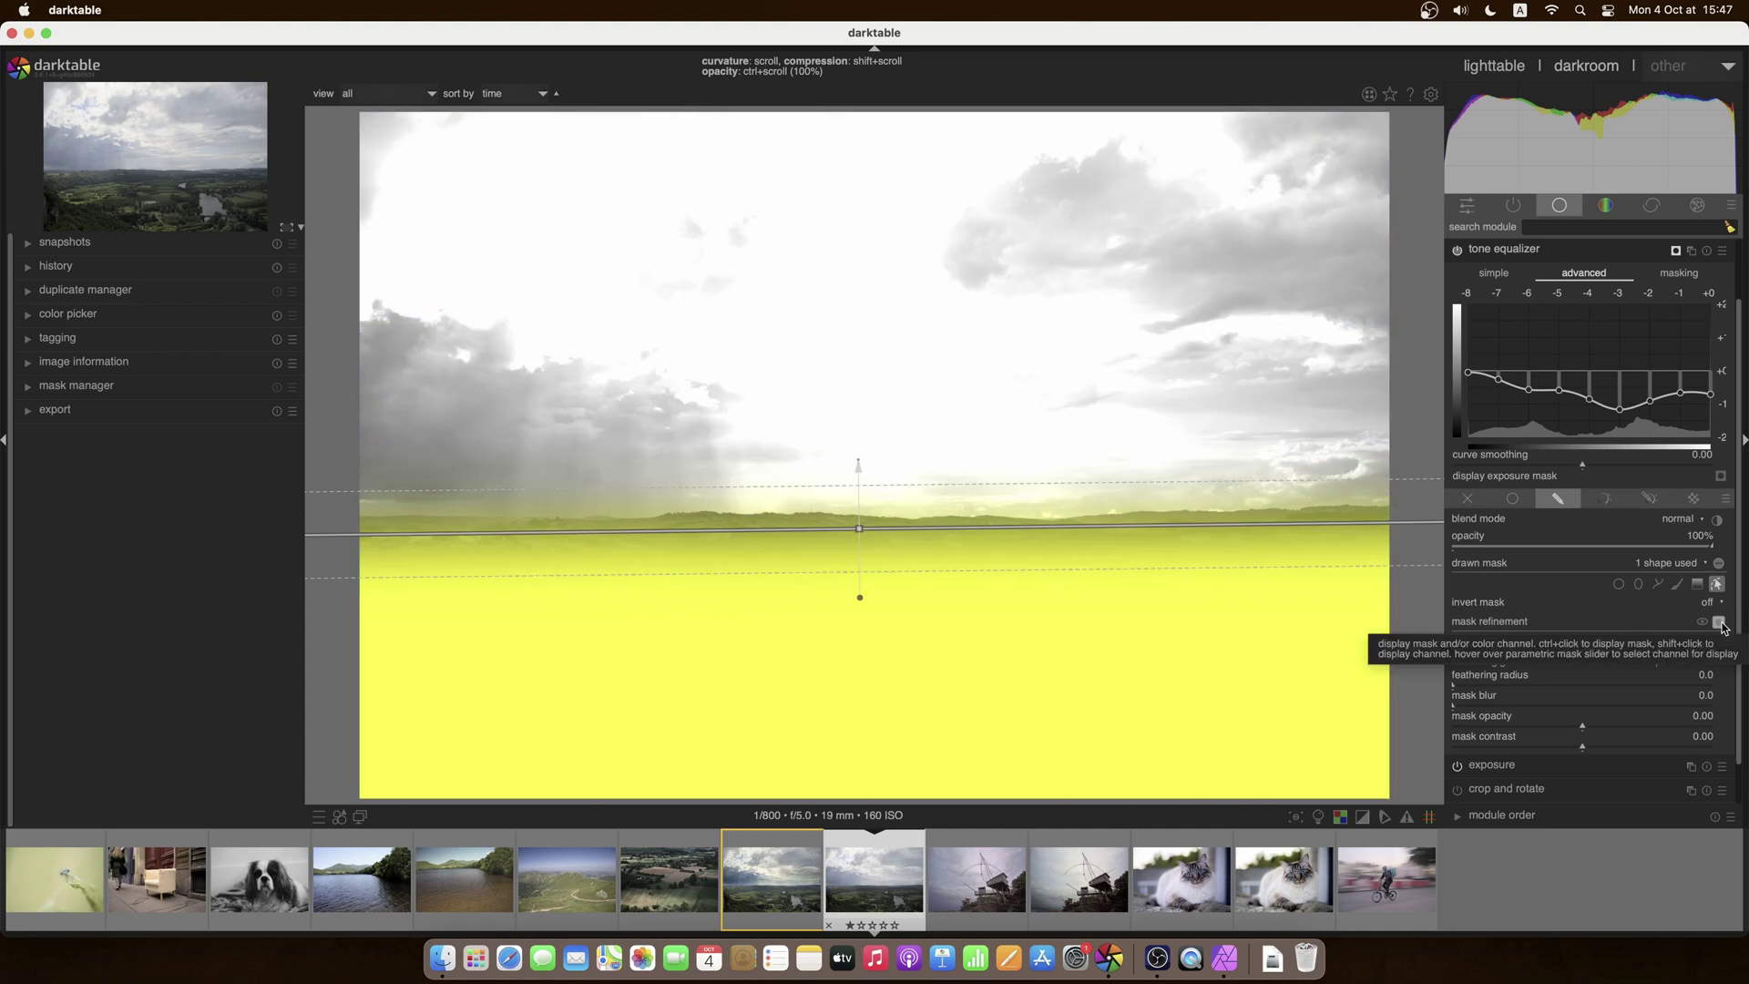
{"action": "left_click", "coordinate": [1719, 623]}
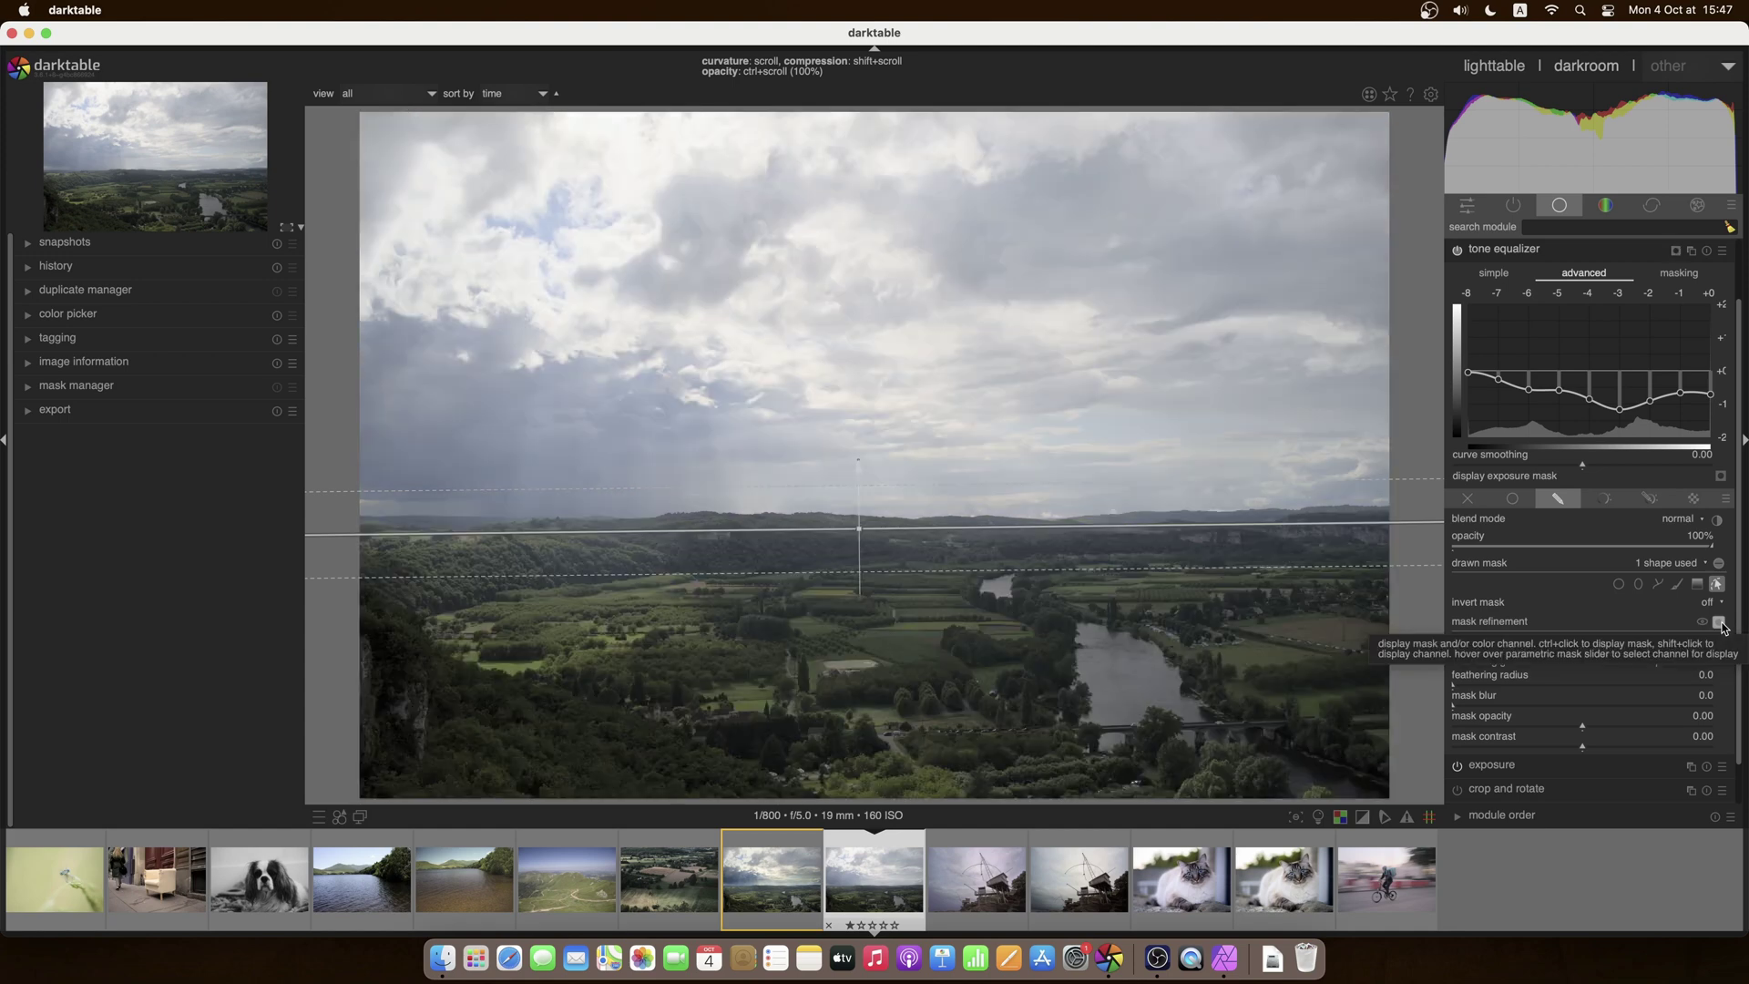
{"action": "left_click", "coordinate": [1718, 585]}
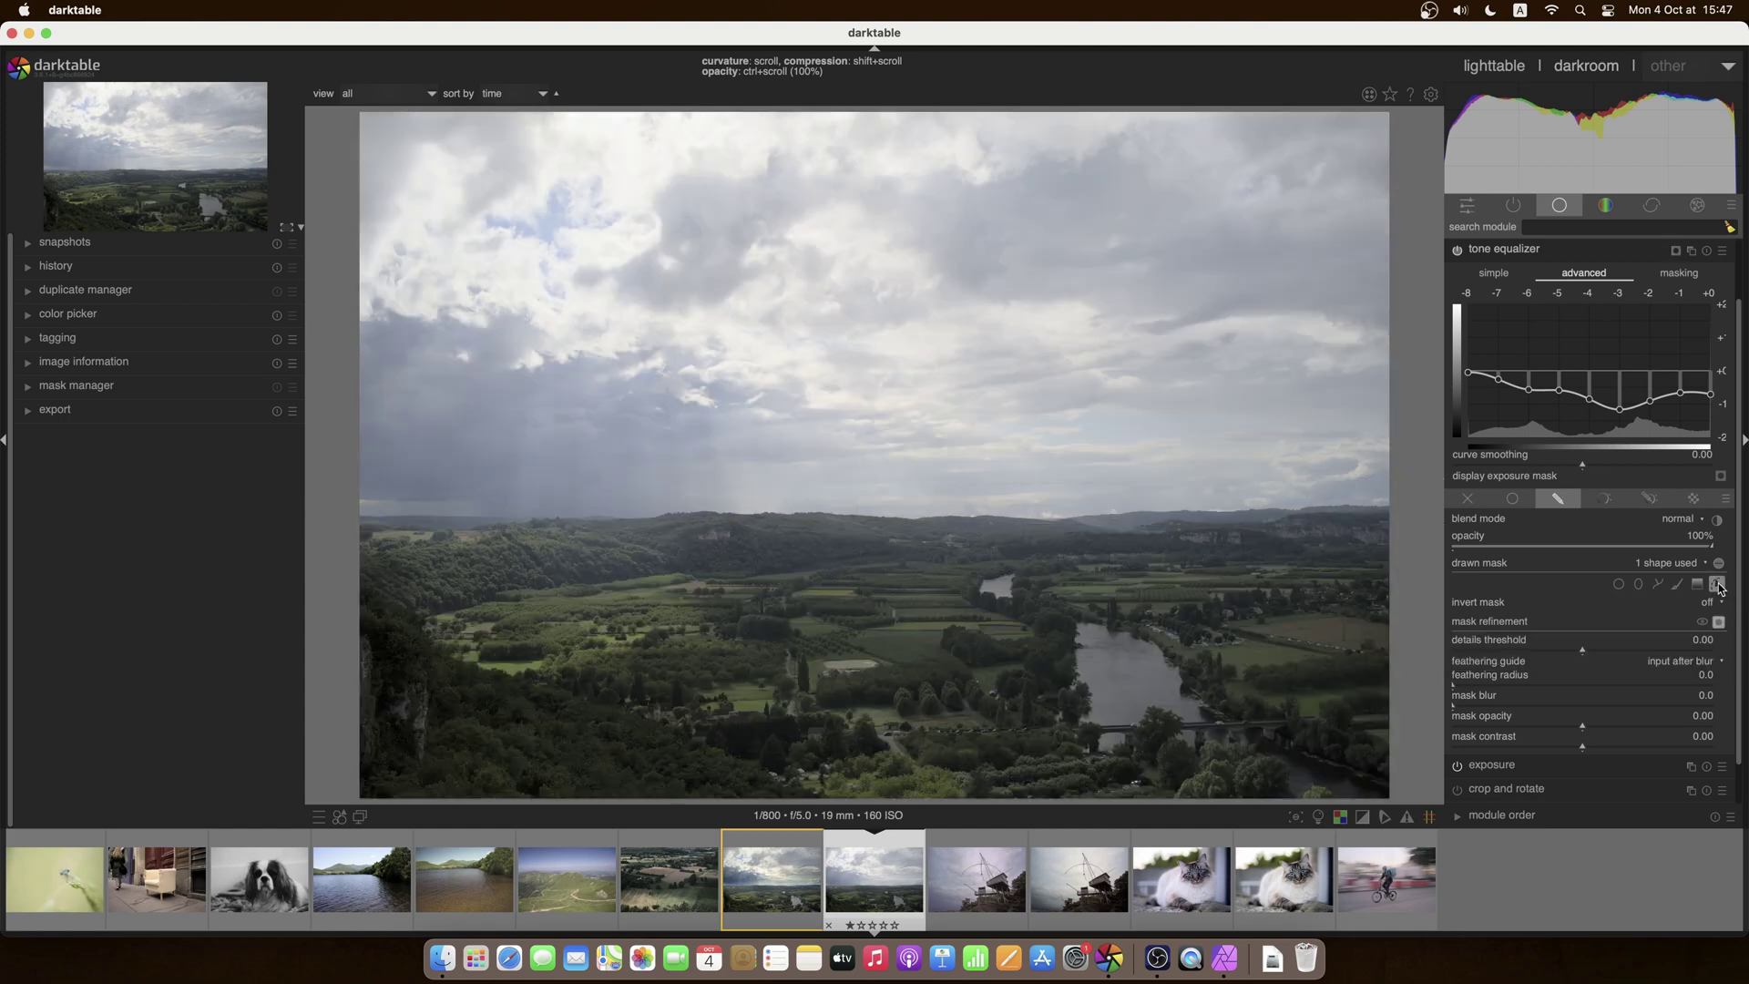
{"action": "left_click", "coordinate": [1456, 251]}
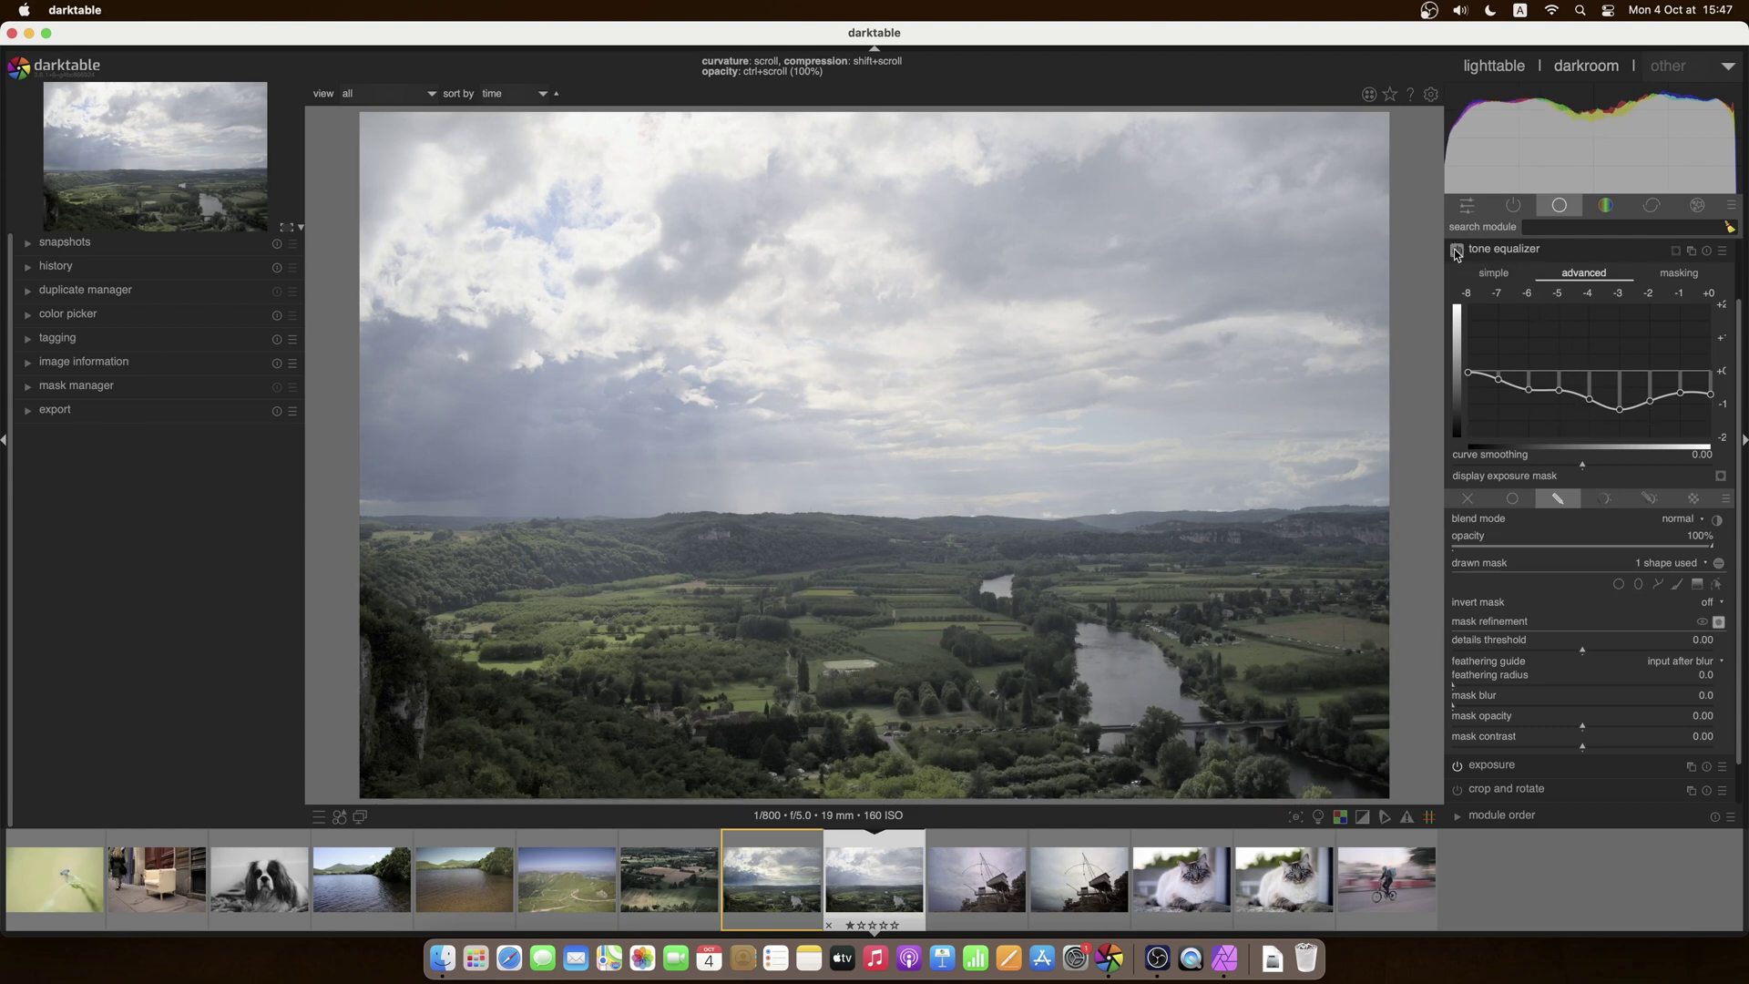
{"action": "left_click", "coordinate": [1457, 252]}
{"action": "left_click", "coordinate": [1456, 252]}
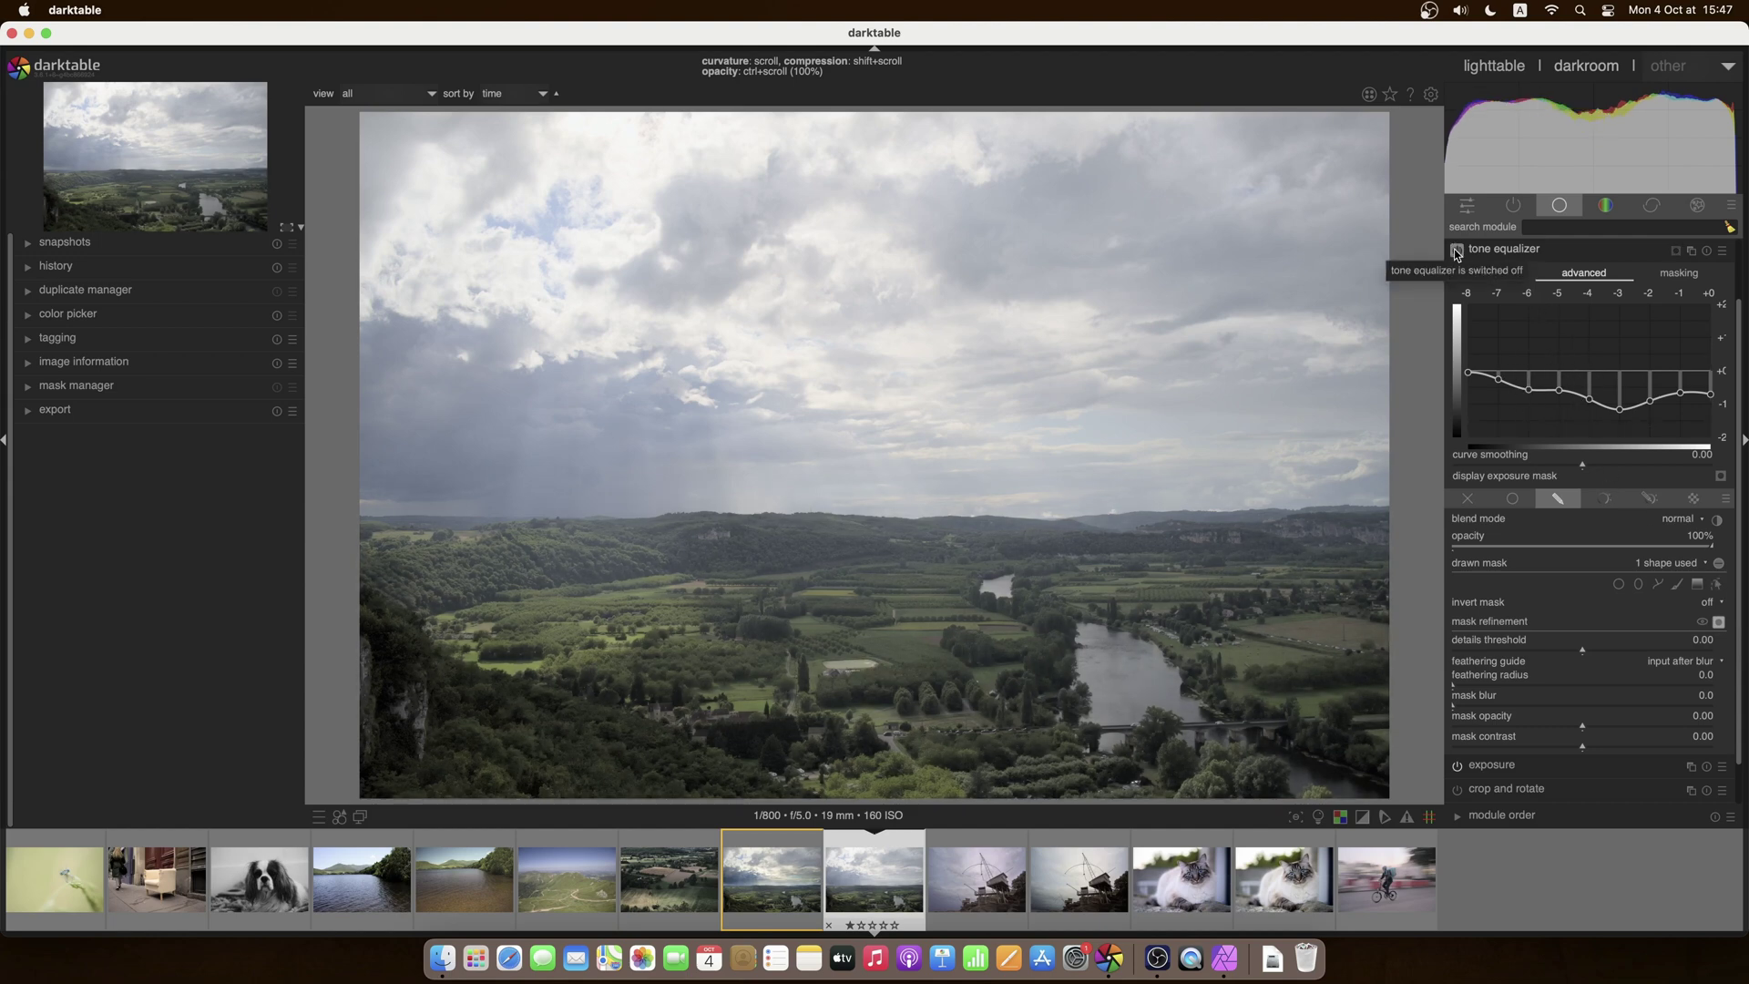
{"action": "left_click", "coordinate": [1456, 252]}
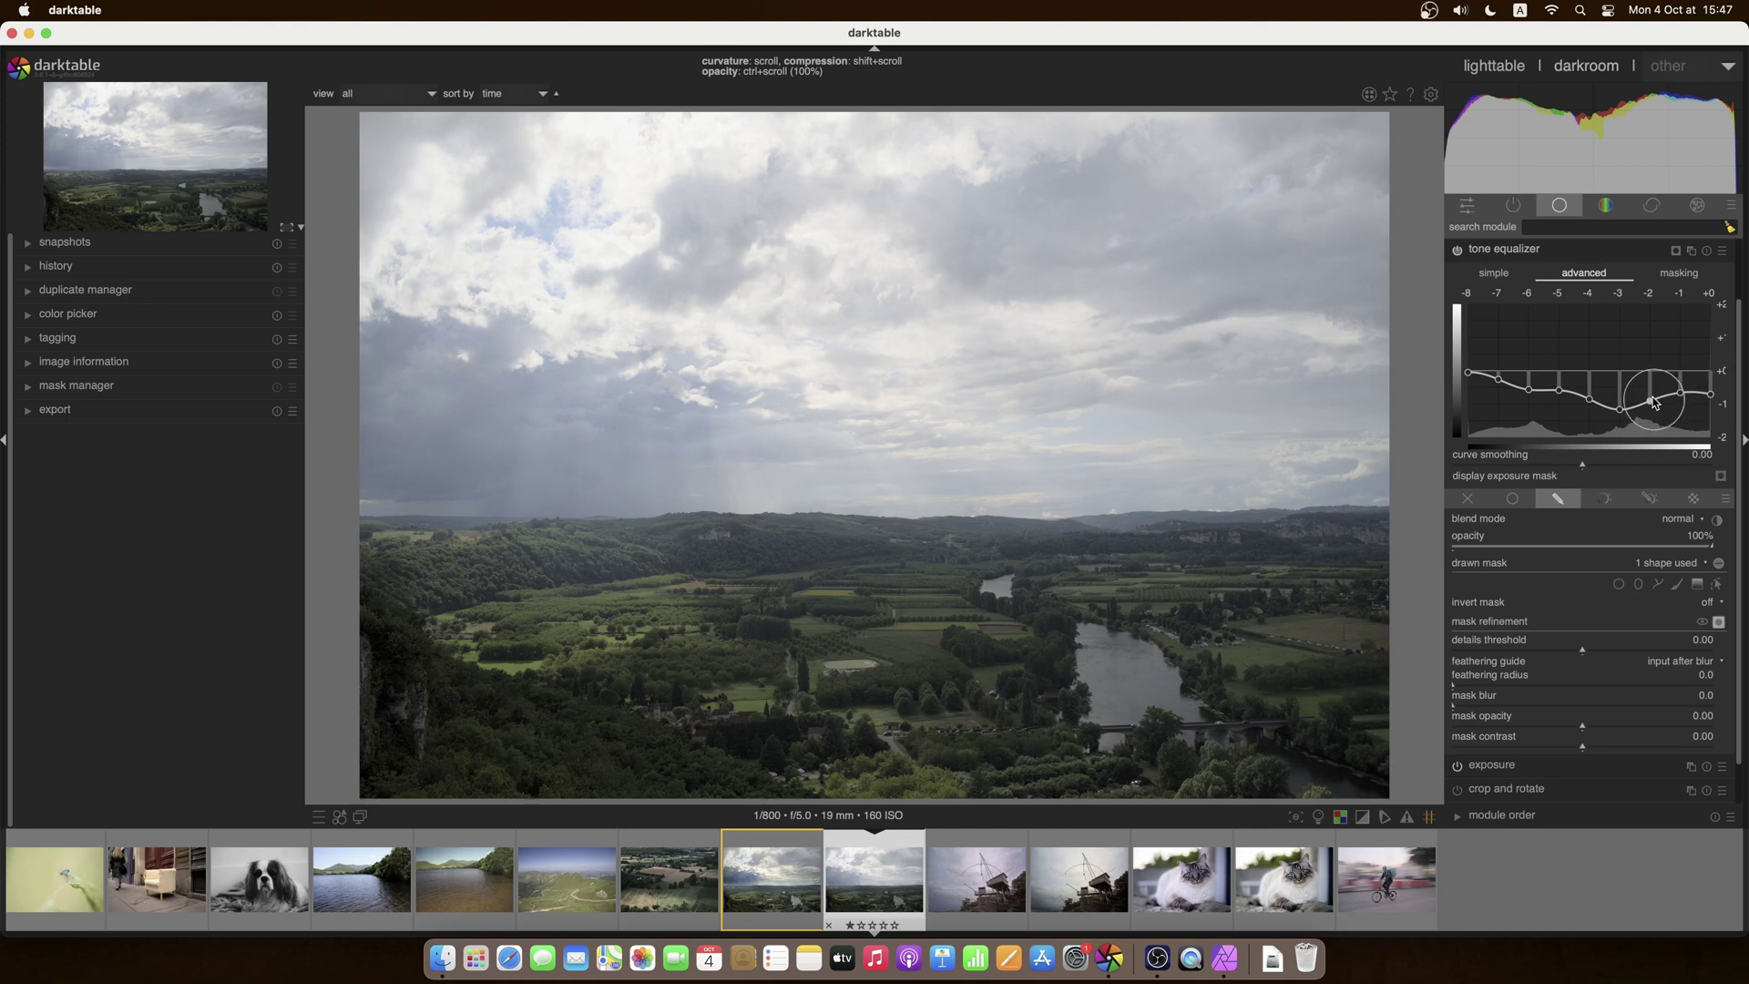
Step: Raise the tone equalizer curve around -2 EV and compare the result
{"action": "left_click_drag", "start_coordinate": [1650, 401], "coordinate": [1655, 367]}
{"action": "scroll", "coordinate": [1655, 369], "scroll_direction": "up", "scroll_amount": 3}
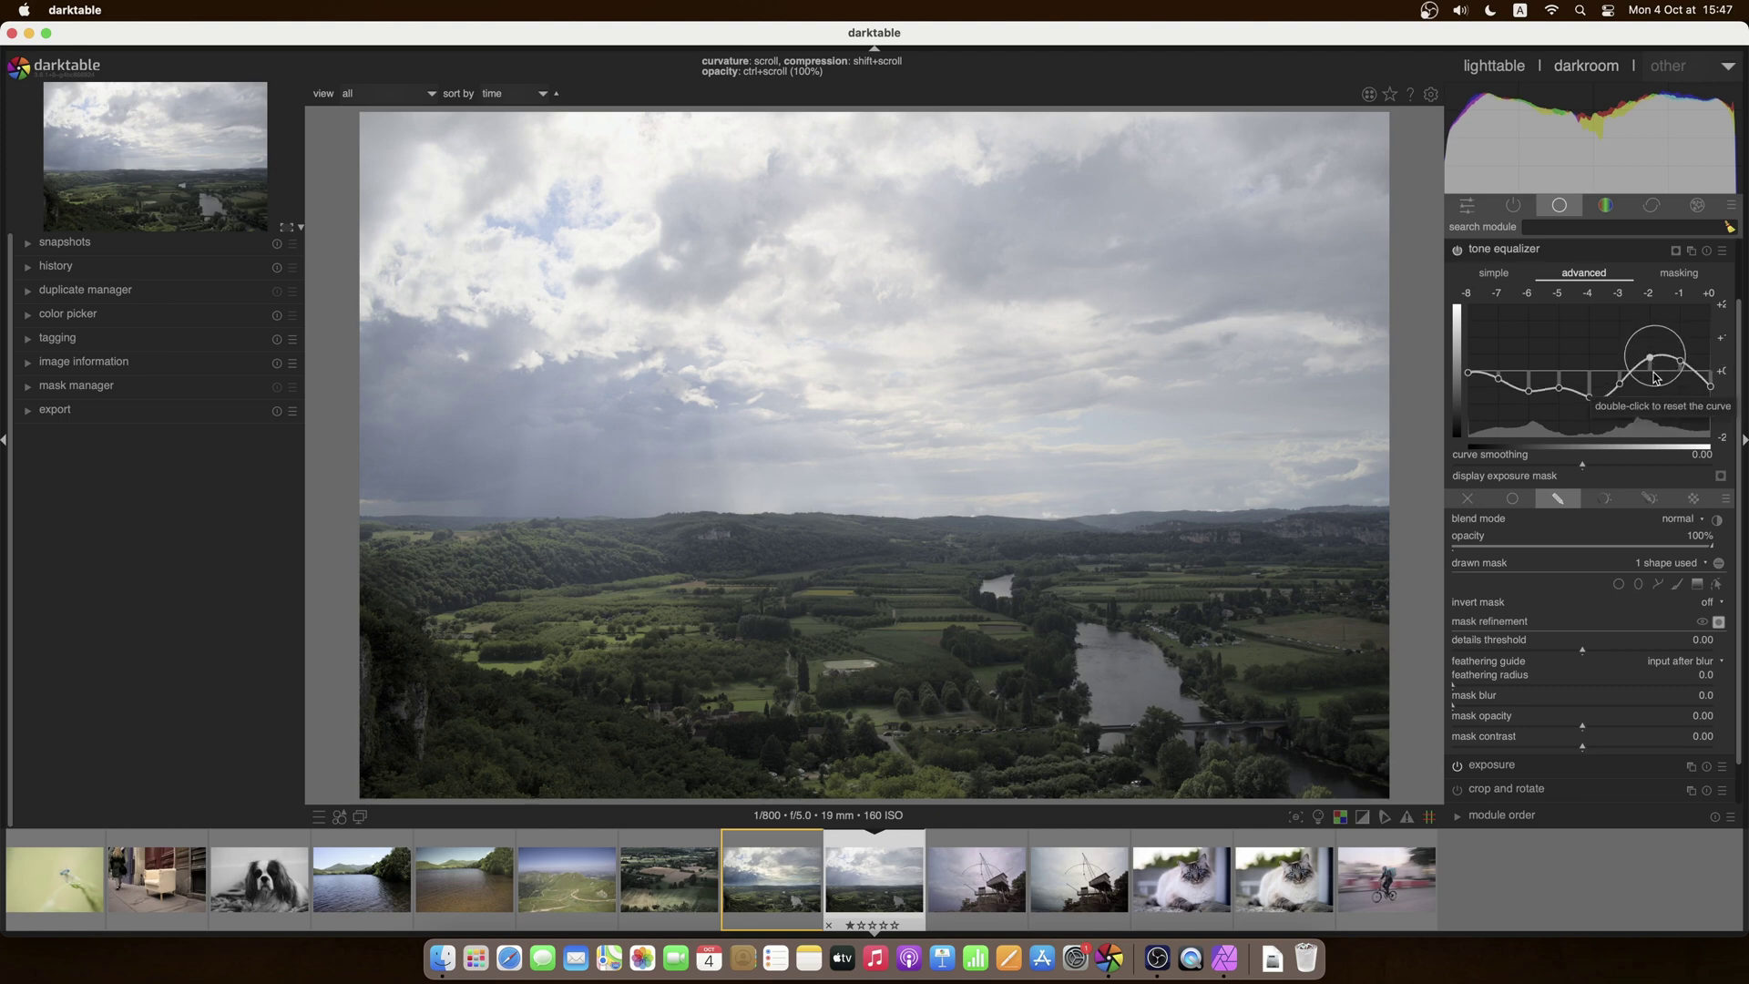
{"action": "scroll", "coordinate": [1649, 378], "scroll_direction": "up", "scroll_amount": 4}
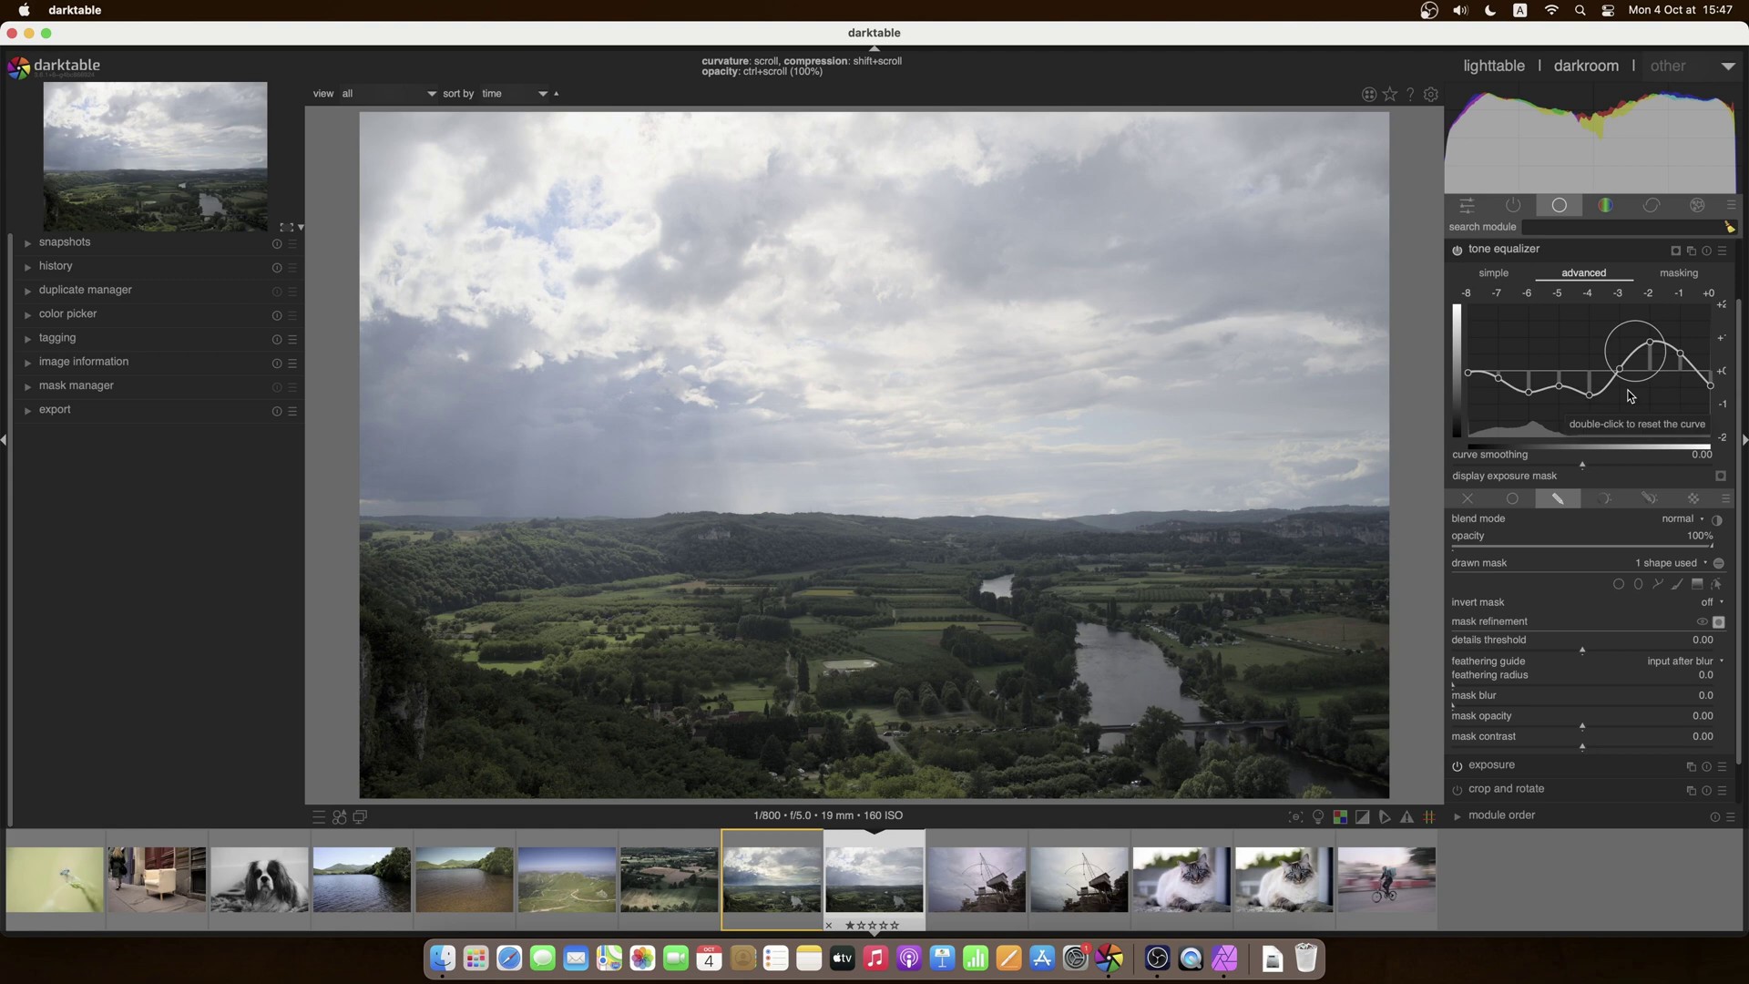
{"action": "left_click", "coordinate": [1457, 251]}
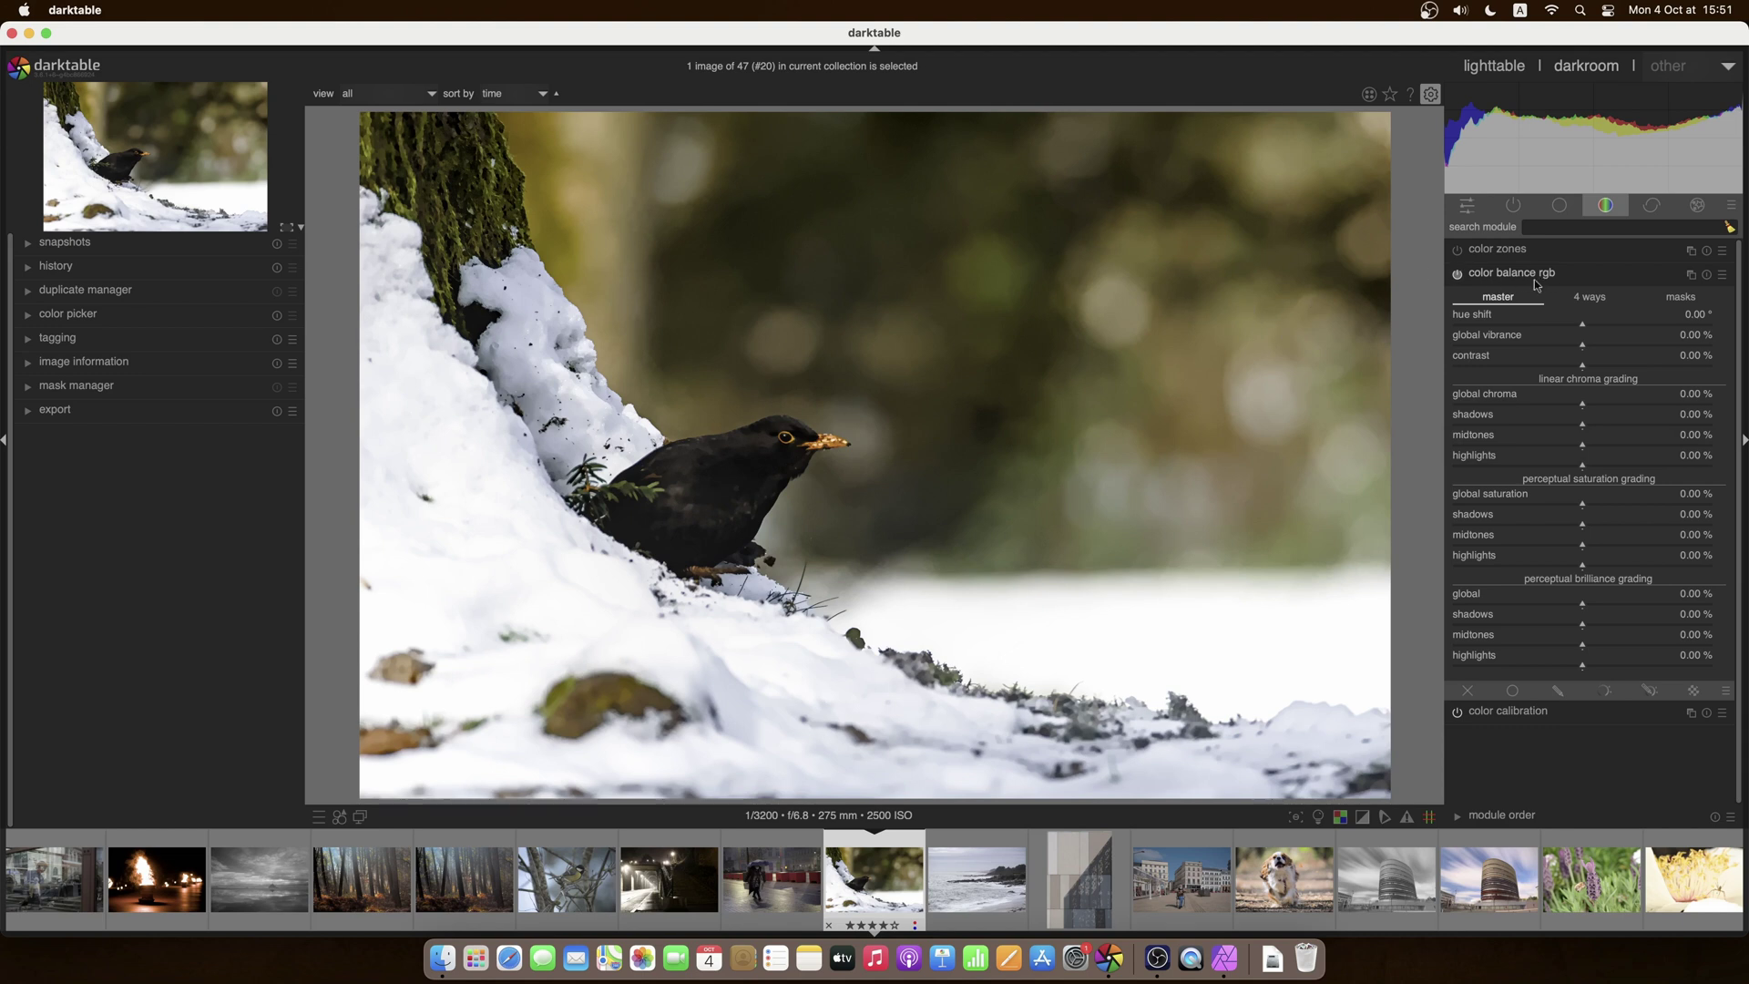
Step: Raise color balance rgb's global vibrance to 28.95% on the blackbird photo
{"action": "left_click", "coordinate": [1658, 347]}
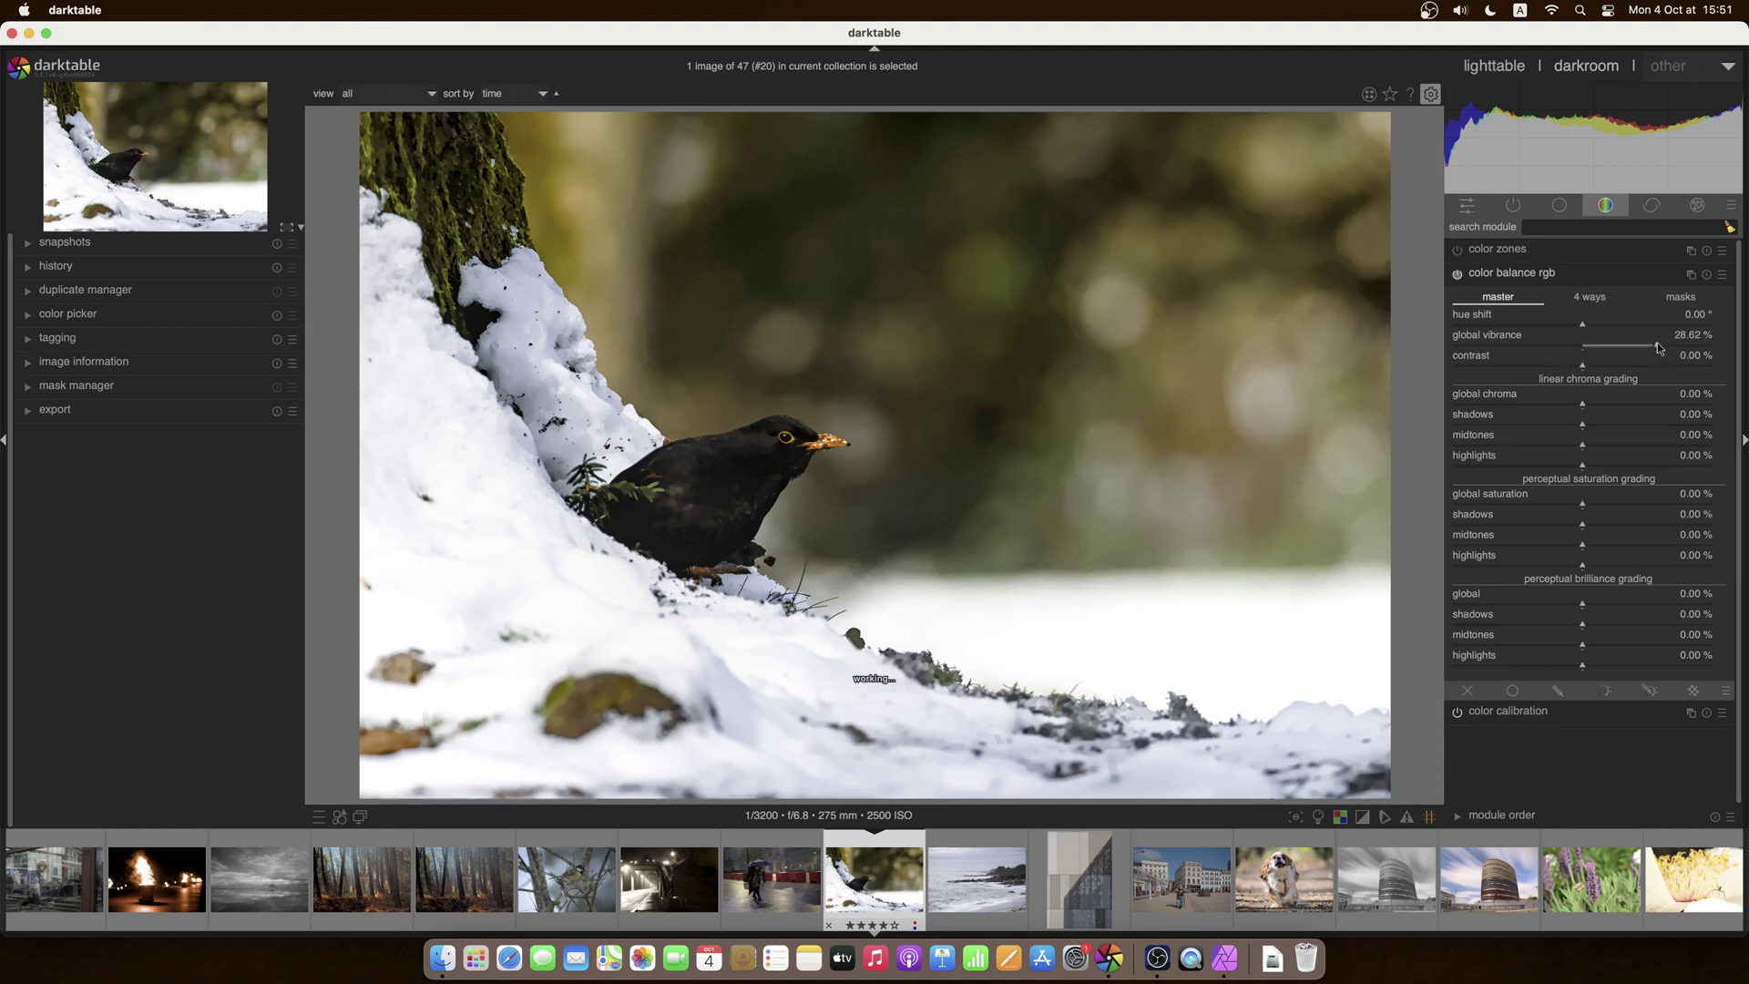
Step: Set global chroma to 22.70% and perceptual brilliance global to 10.36%
{"action": "left_click", "coordinate": [1641, 404]}
{"action": "left_click", "coordinate": [1636, 605]}
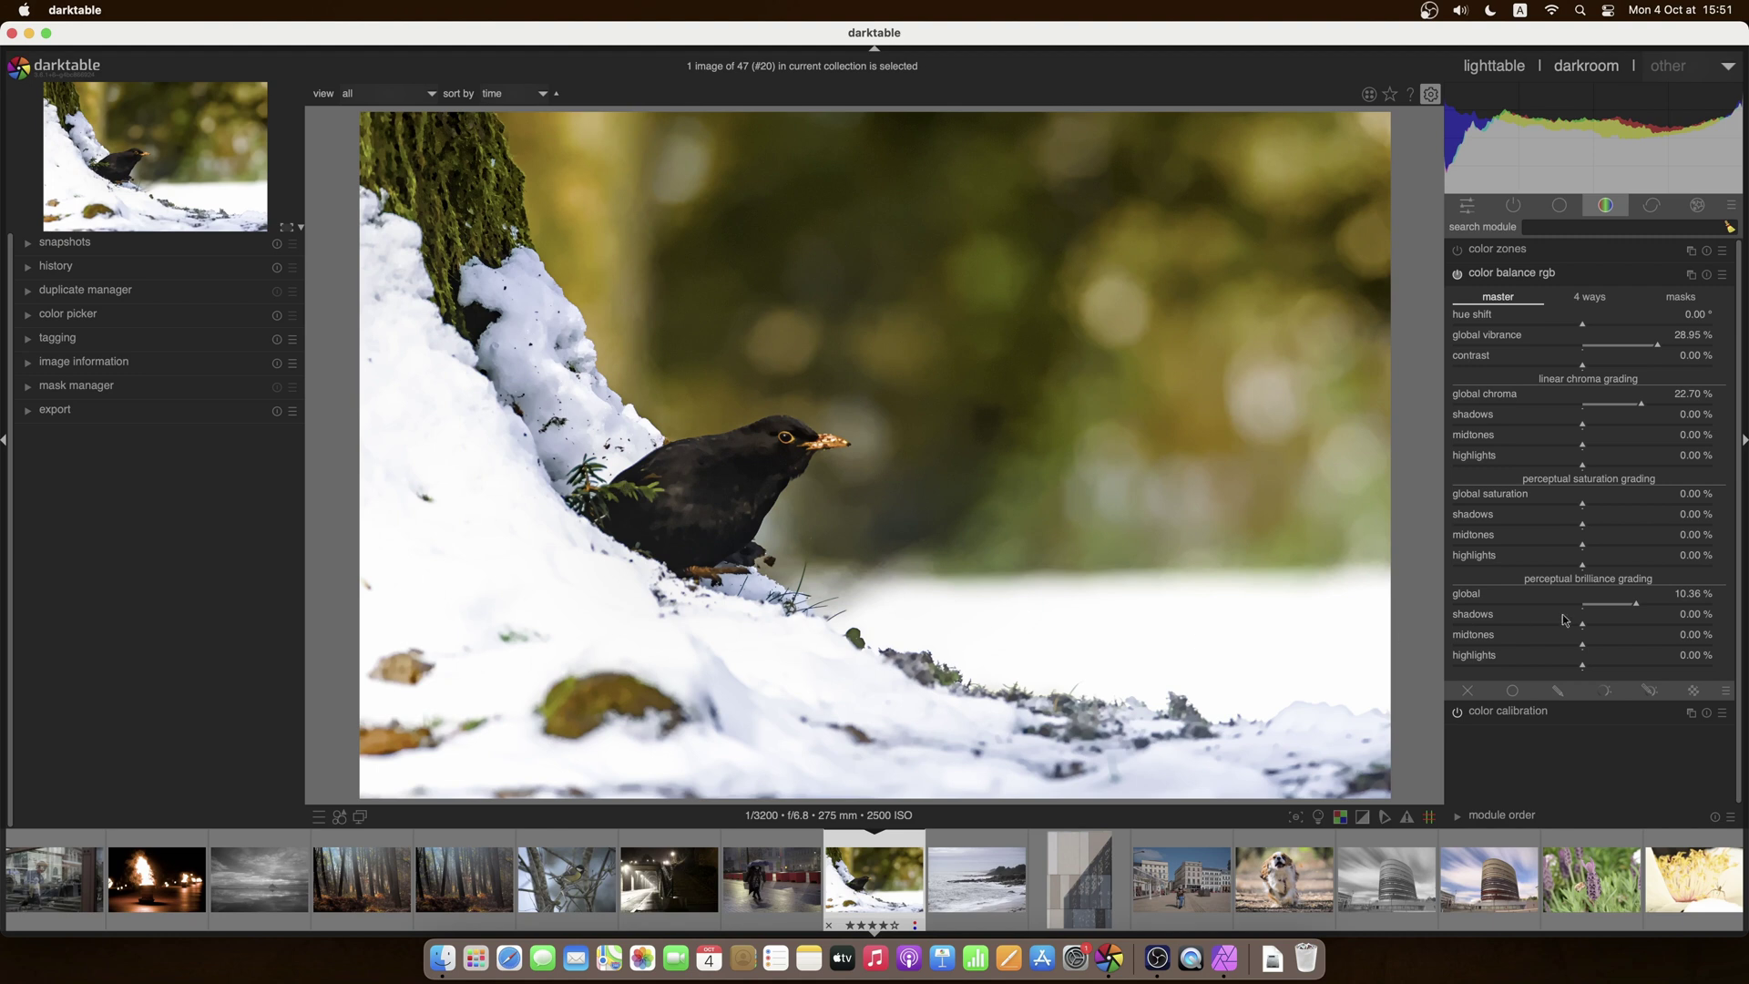
Step: Enable drawn-mask blending on color balance rgb in normal blend mode with a gradient shape
{"action": "left_click", "coordinate": [1560, 693]}
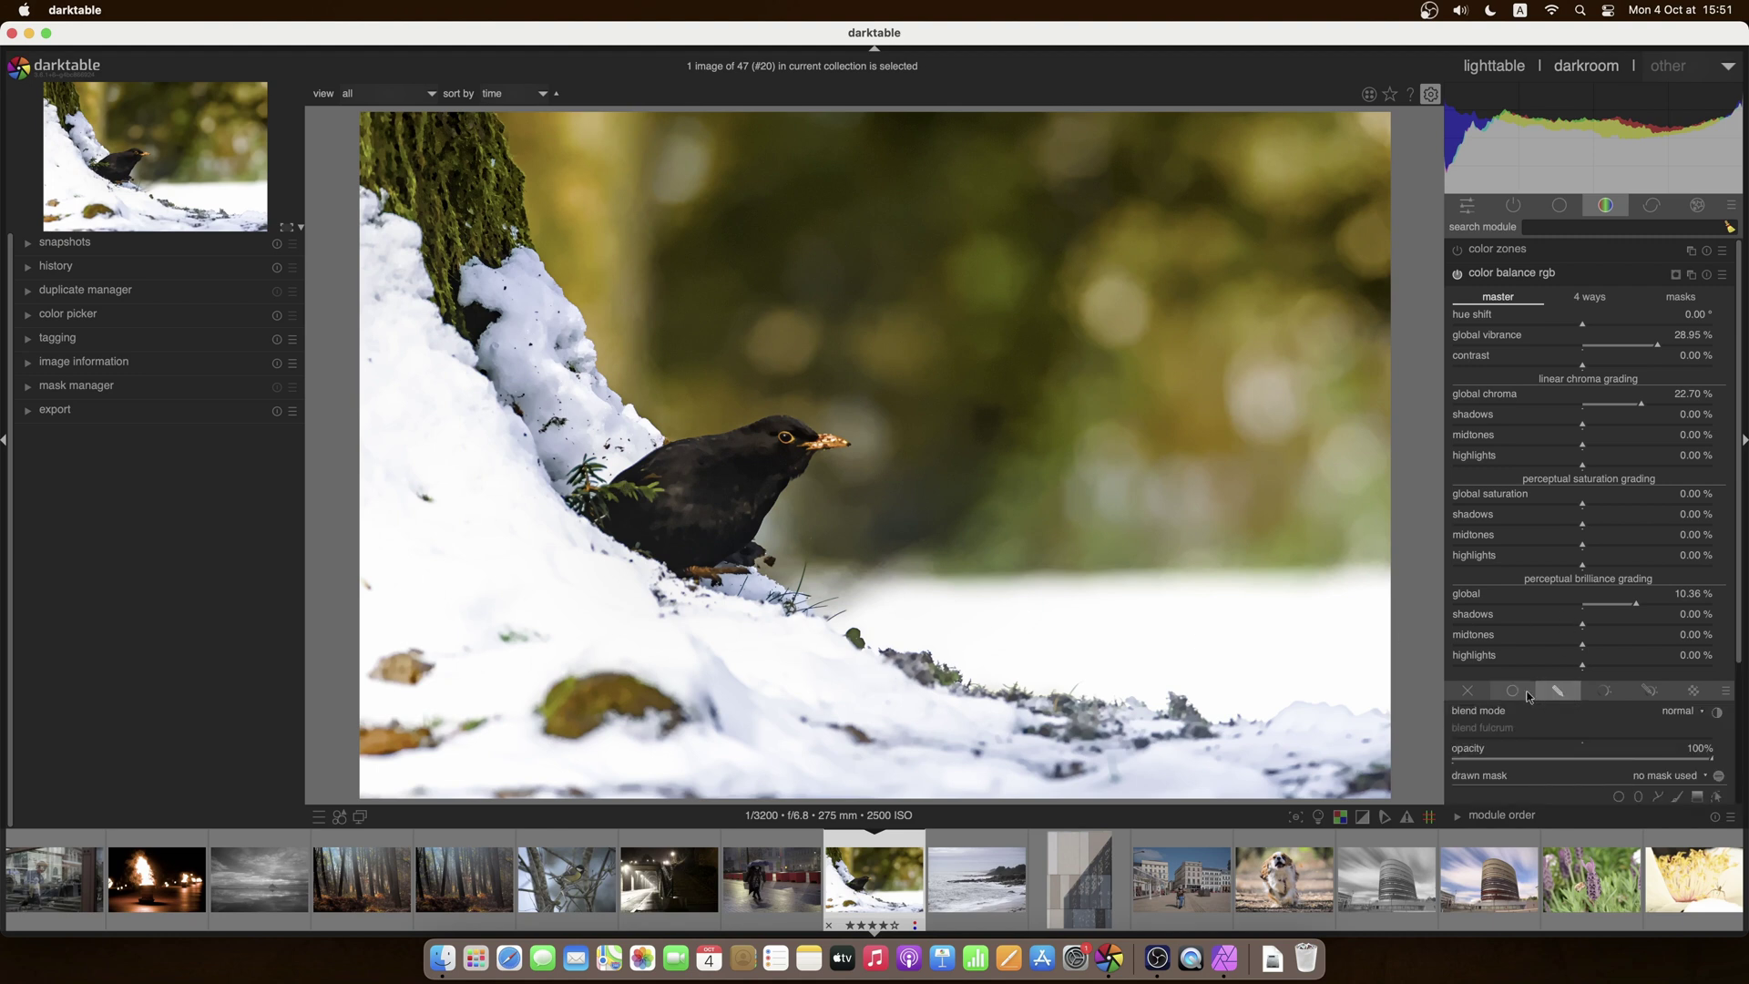
{"action": "scroll", "coordinate": [1559, 715], "scroll_direction": "down", "scroll_amount": 1}
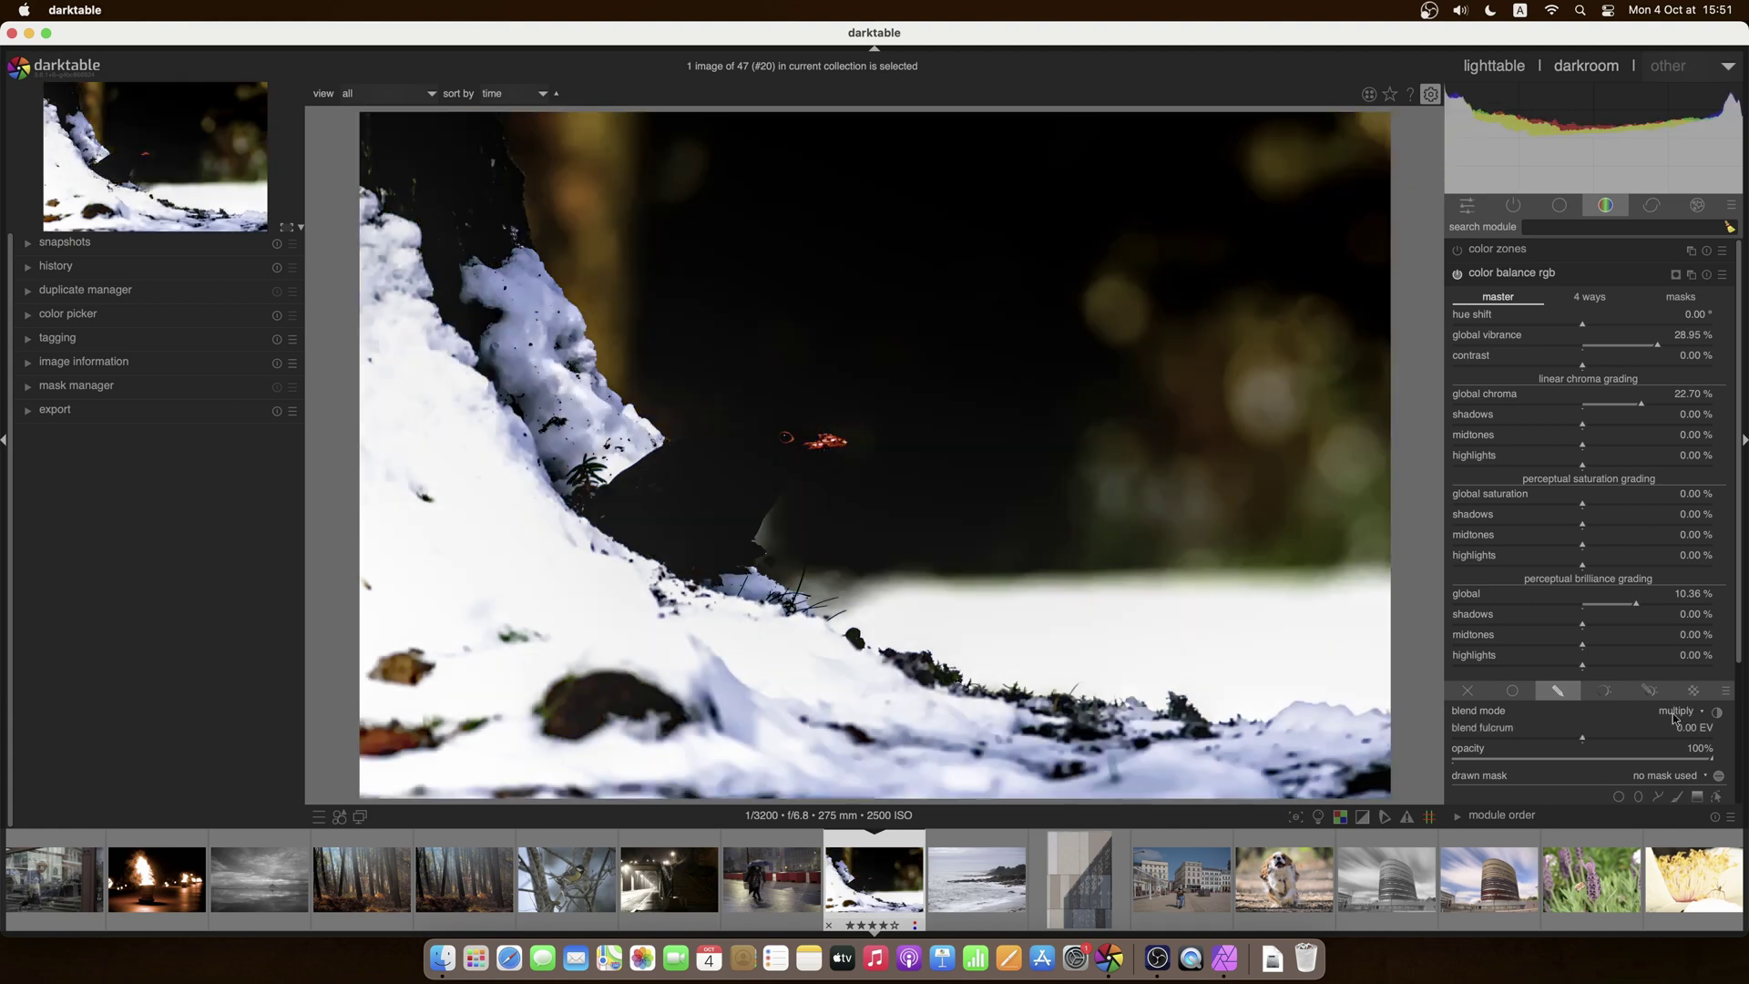
{"action": "left_click", "coordinate": [1670, 713]}
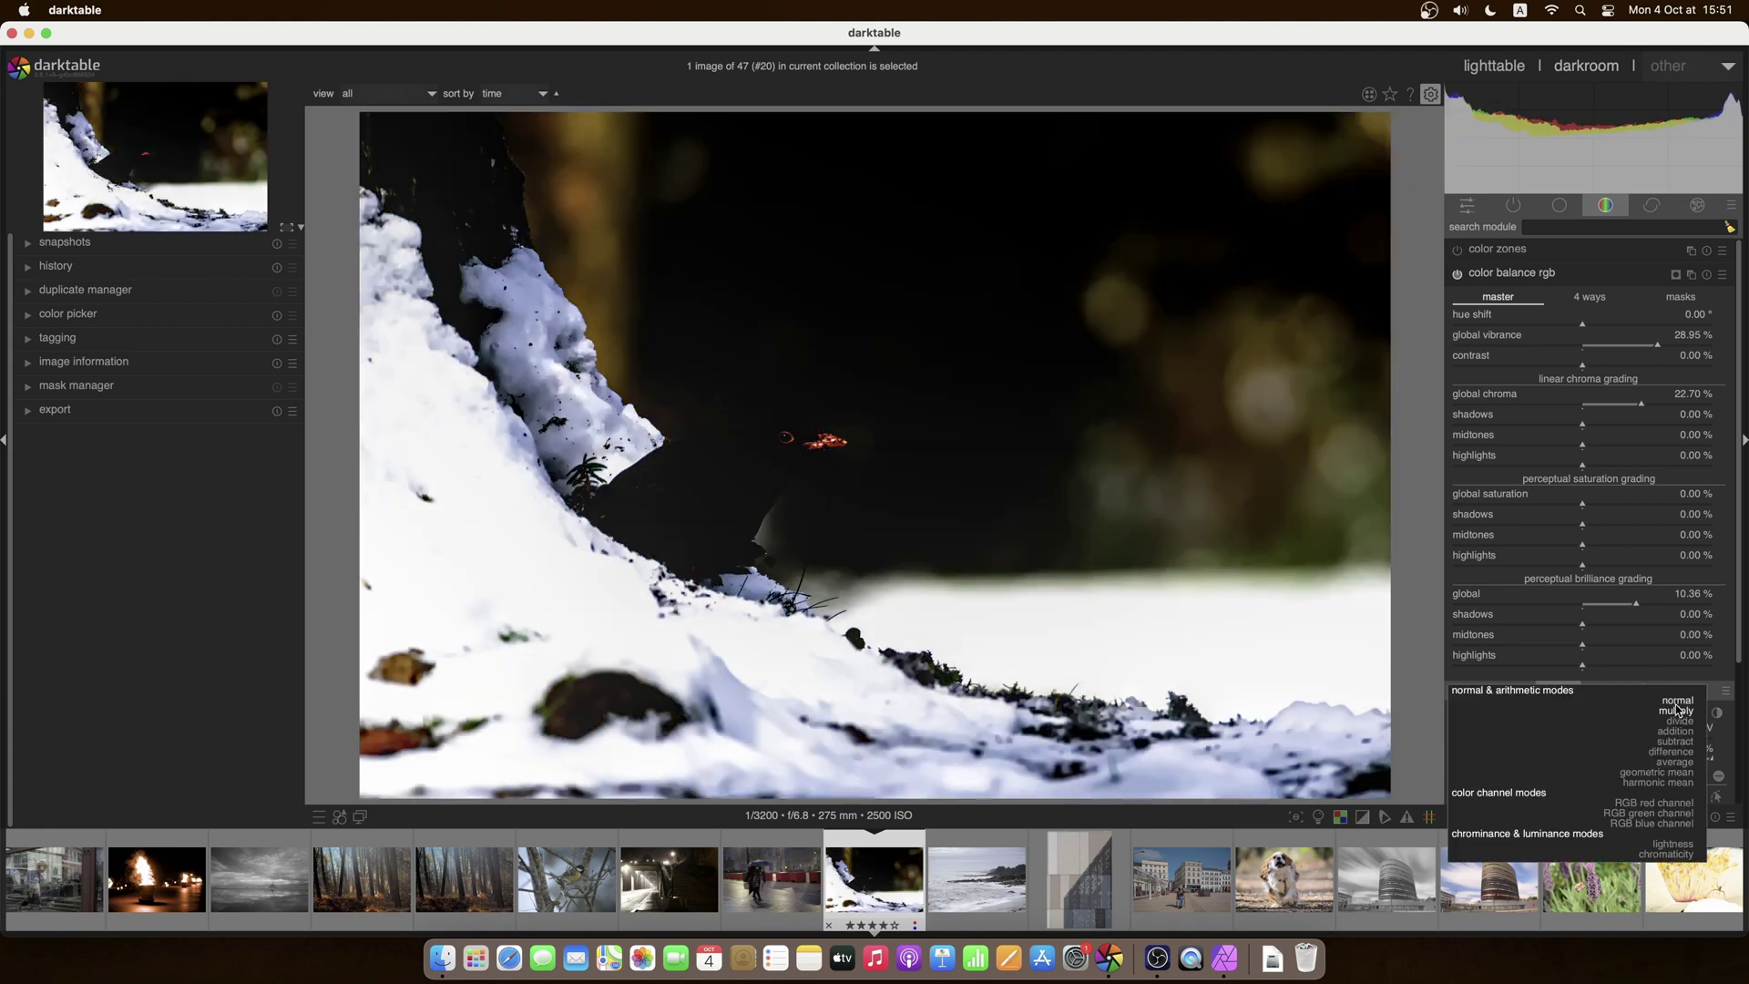
{"action": "left_click", "coordinate": [1676, 700]}
{"action": "left_click_drag", "start_coordinate": [1742, 656], "coordinate": [1742, 798]}
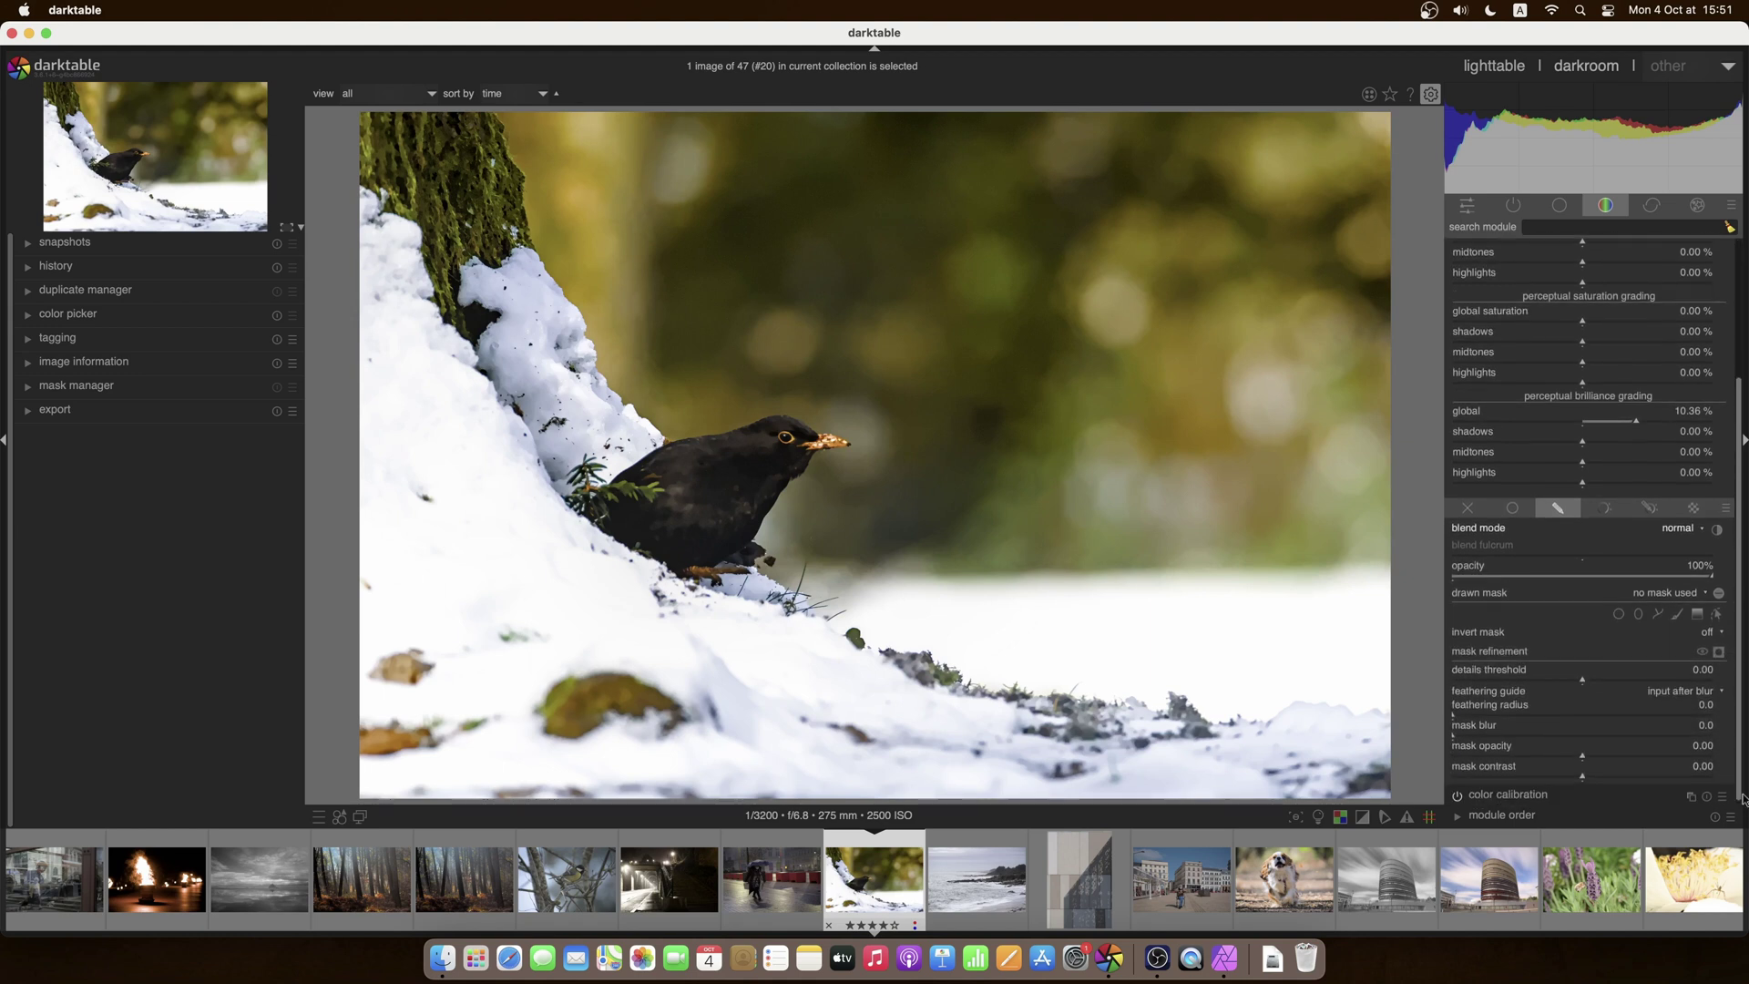
{"action": "scroll", "coordinate": [1742, 798], "scroll_direction": "up", "scroll_amount": 1}
{"action": "left_click", "coordinate": [1696, 675]}
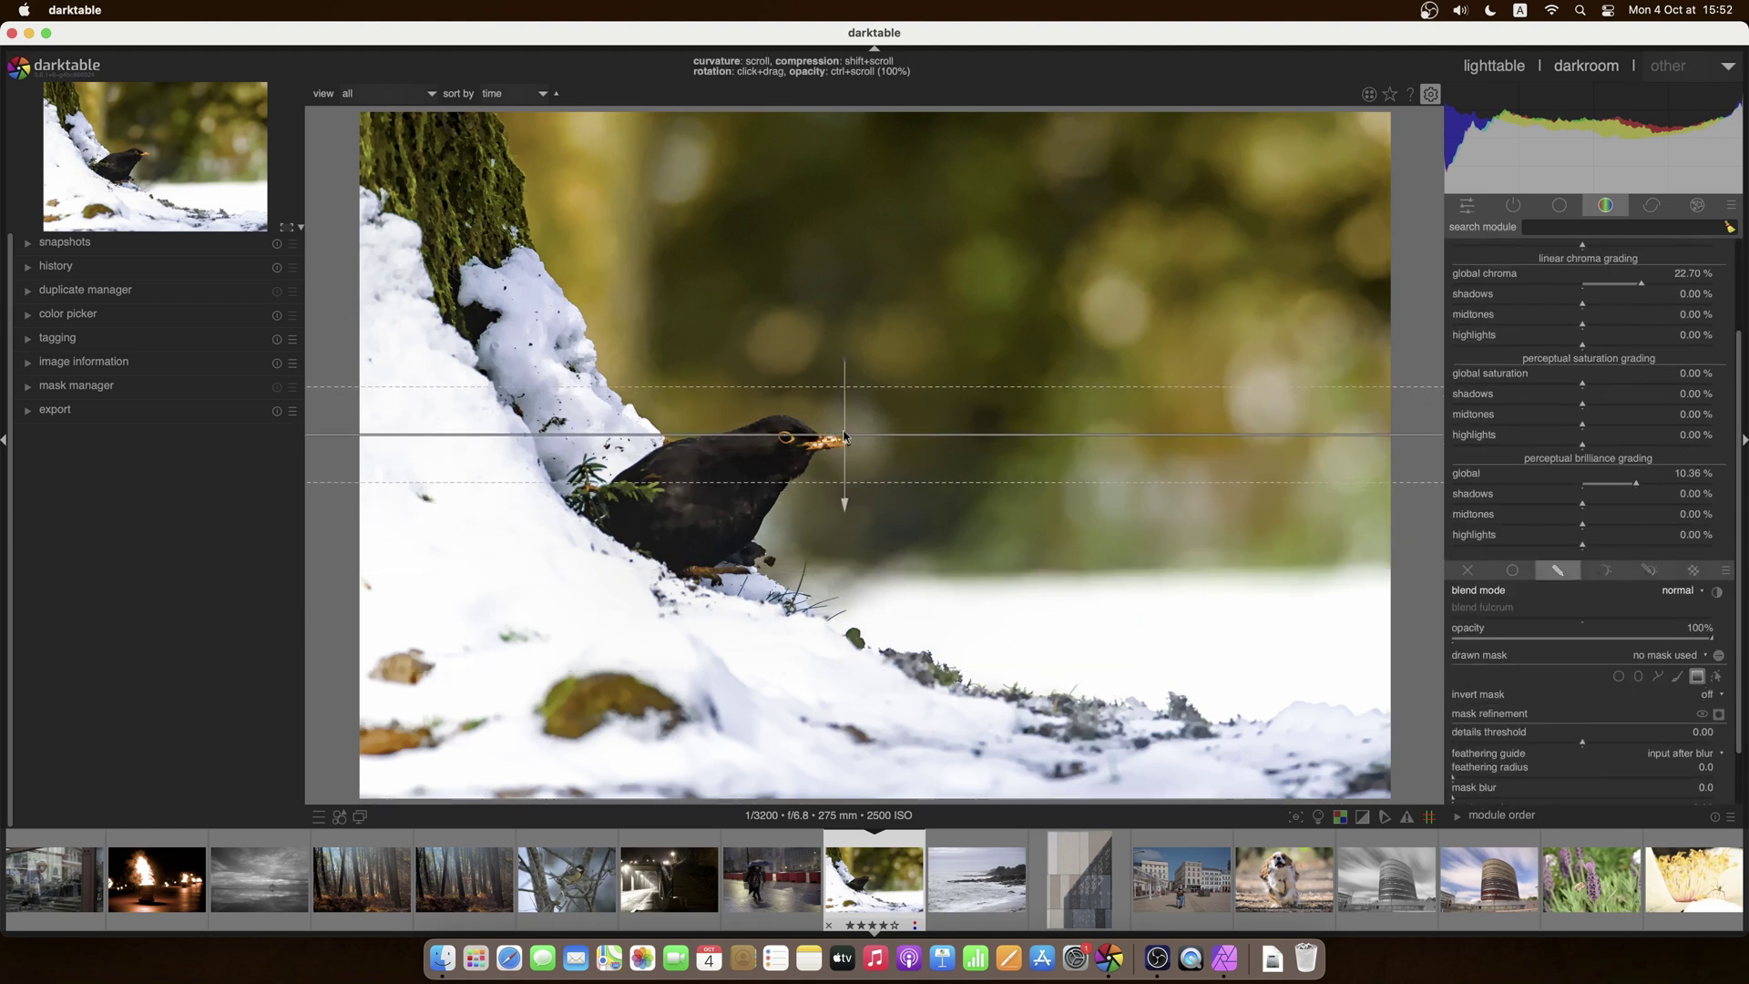
Step: Place a gradient on the blackbird's beak, tilt it diagonally, and preview its mask coverage
{"action": "left_click", "coordinate": [820, 438]}
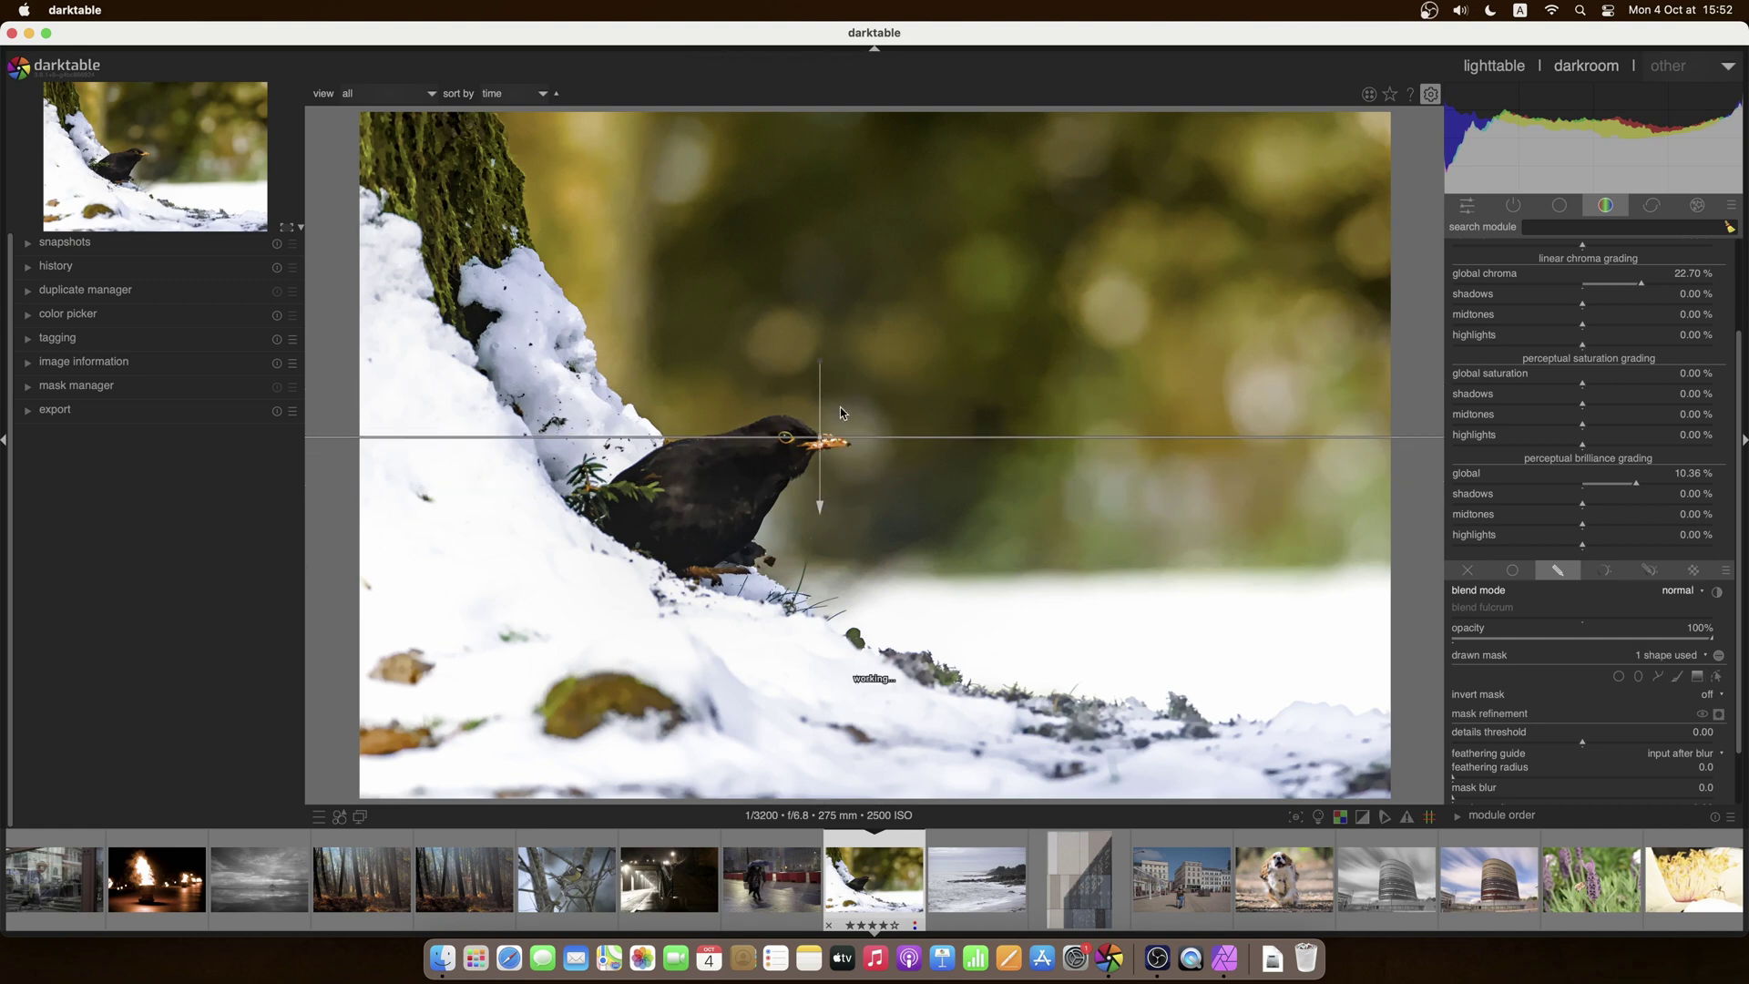
{"action": "left_click_drag", "start_coordinate": [822, 368], "coordinate": [867, 395]}
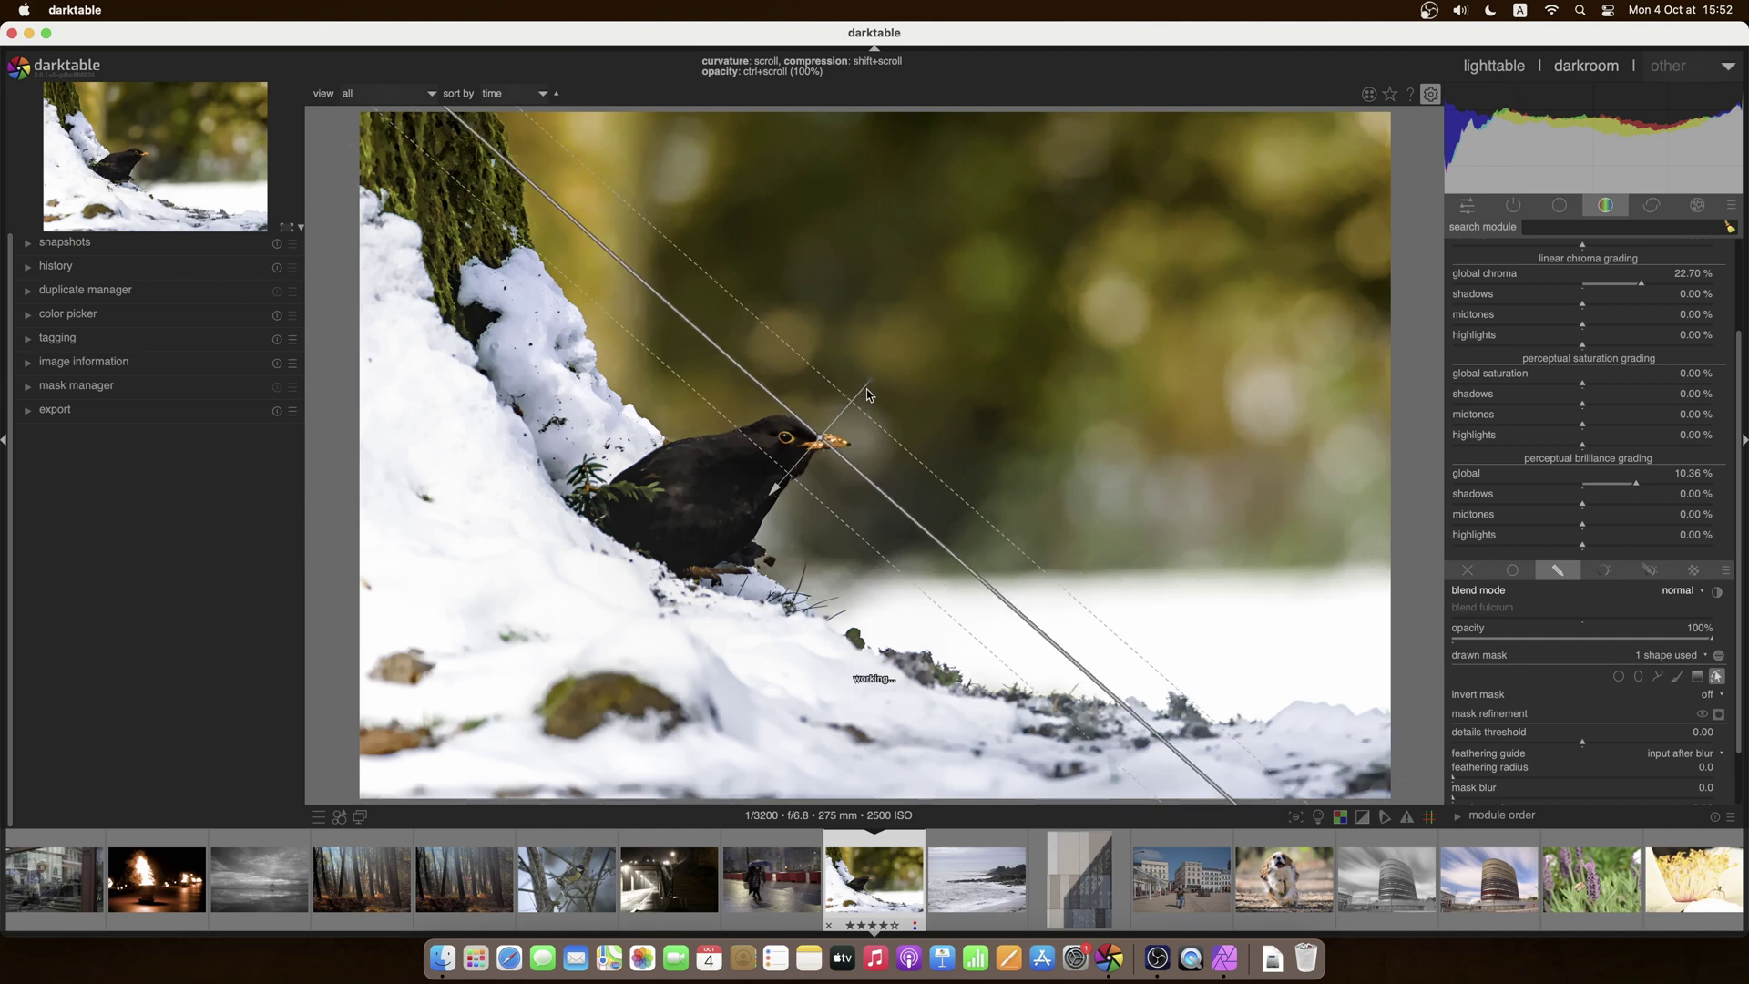
{"action": "left_click", "coordinate": [1719, 715]}
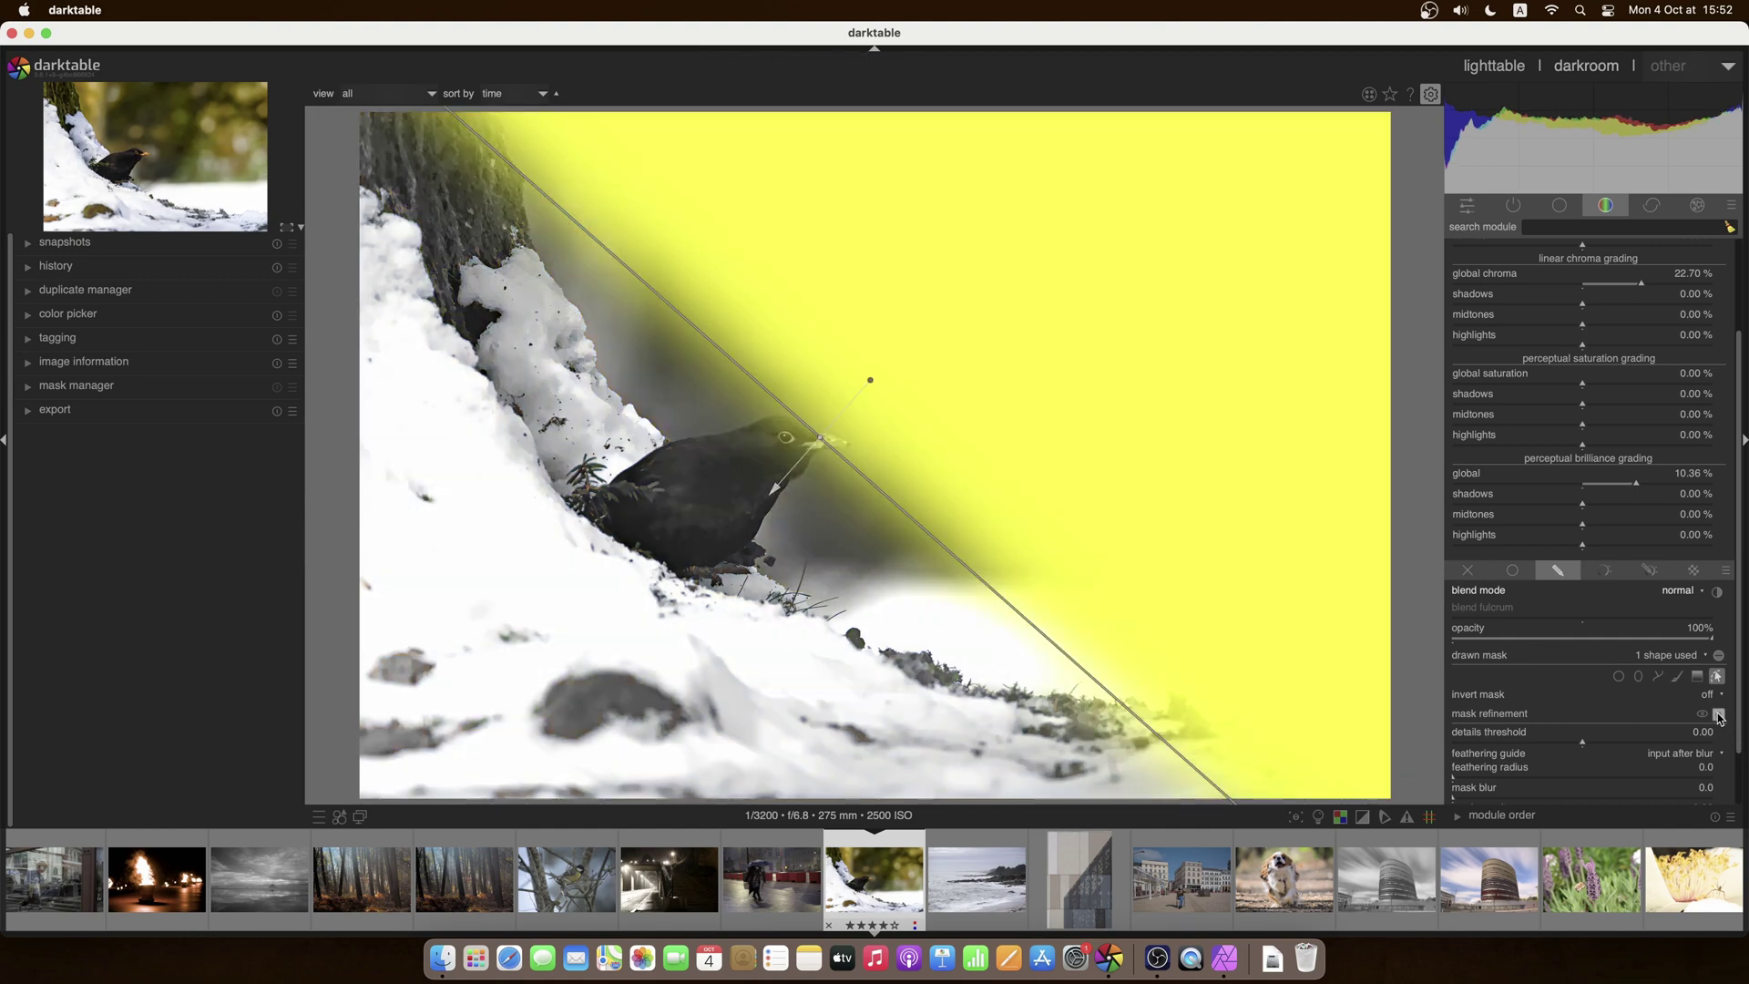
{"action": "left_click", "coordinate": [1719, 717]}
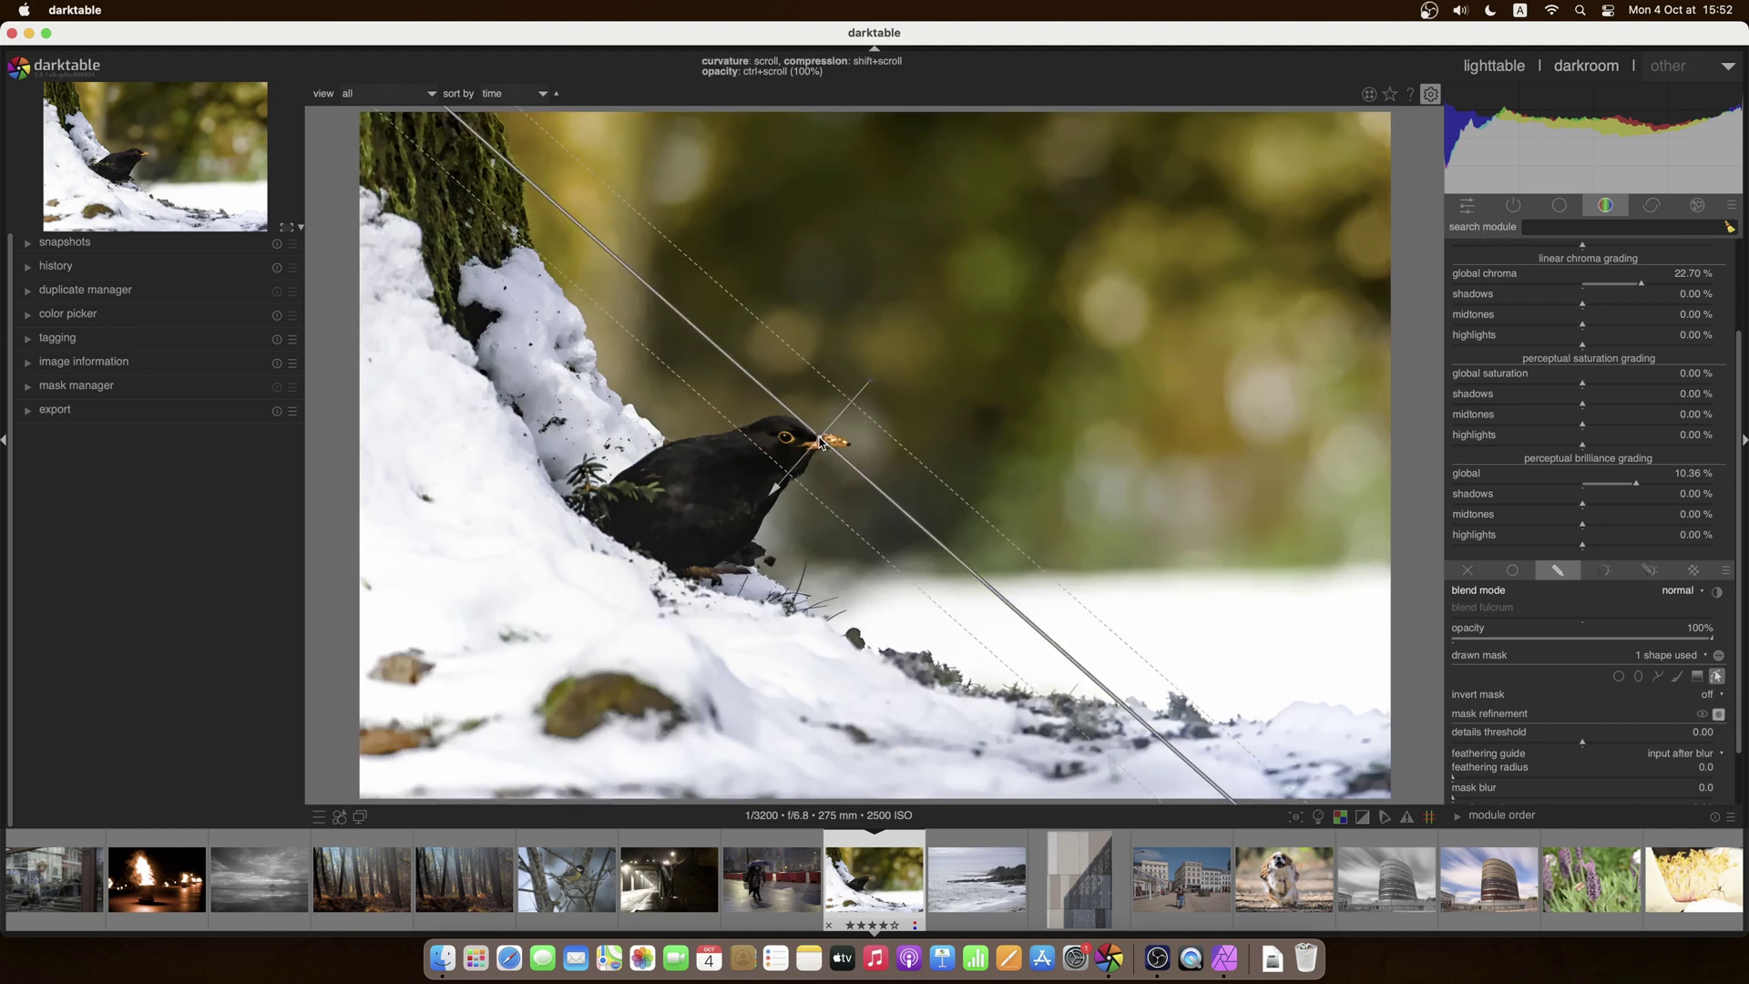
{"action": "scroll", "coordinate": [819, 442], "scroll_direction": "up", "scroll_amount": 2}
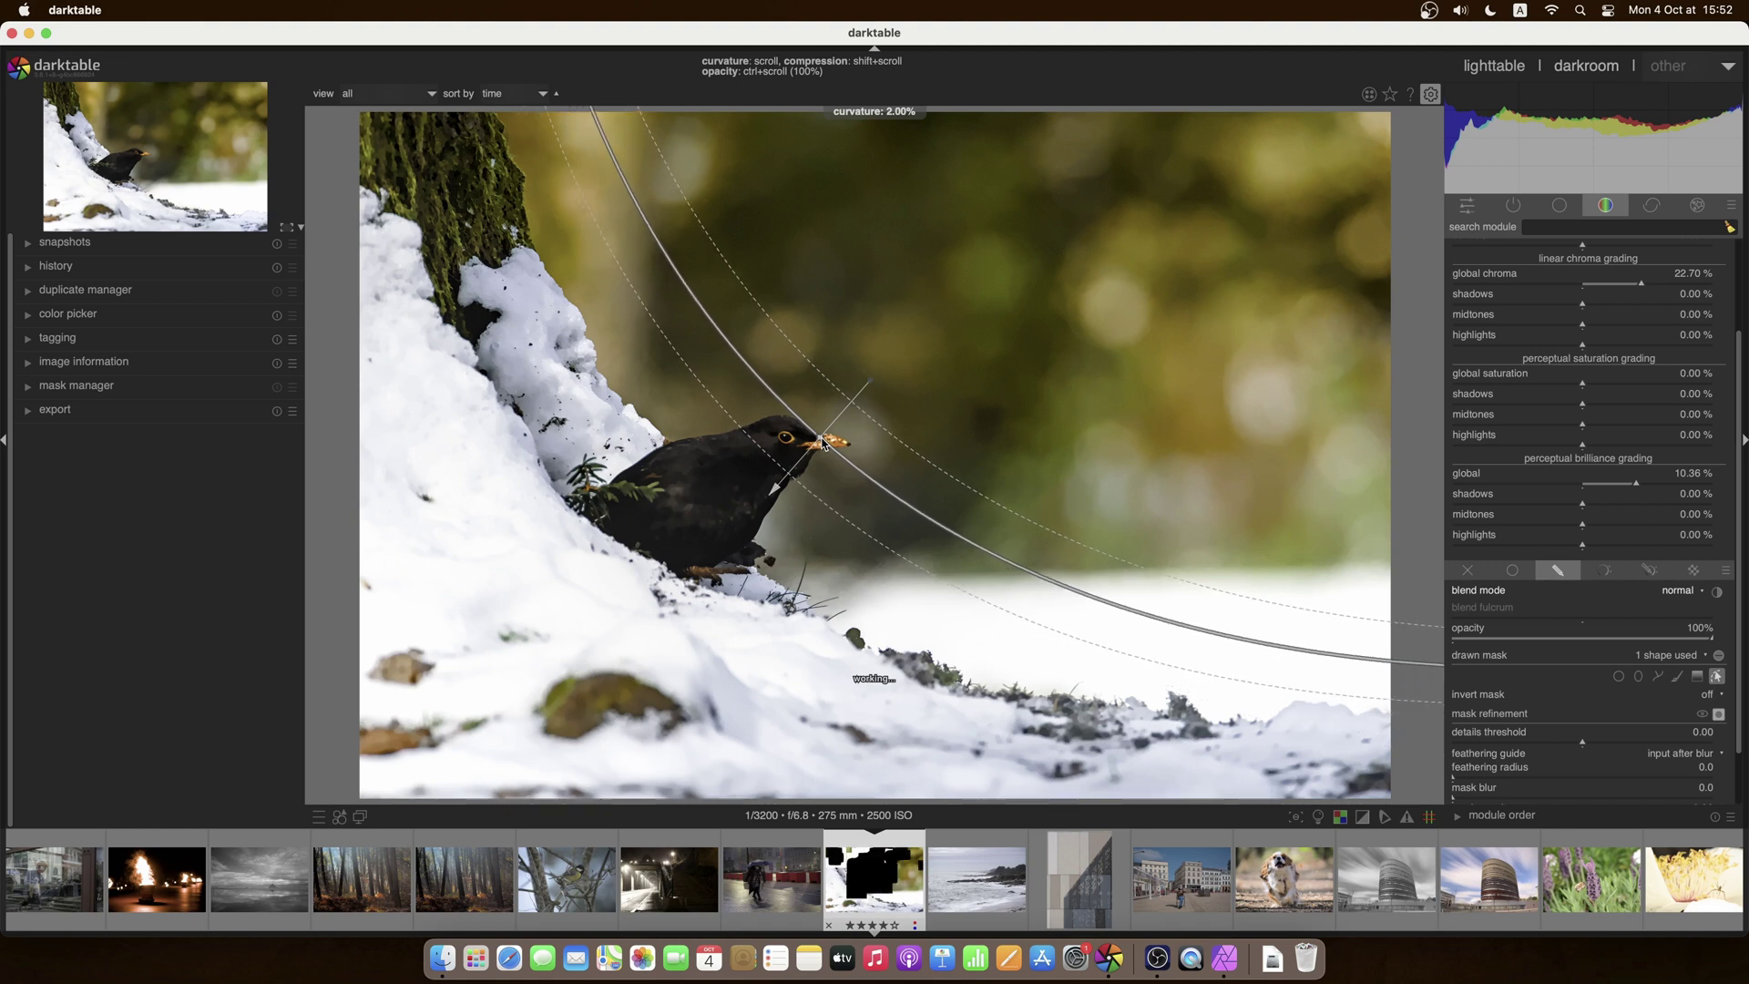
Step: Raise the gradient's curvature to 46.50% and move its centre onto the bird's back
{"action": "scroll", "coordinate": [823, 444], "scroll_direction": "up", "scroll_amount": 3}
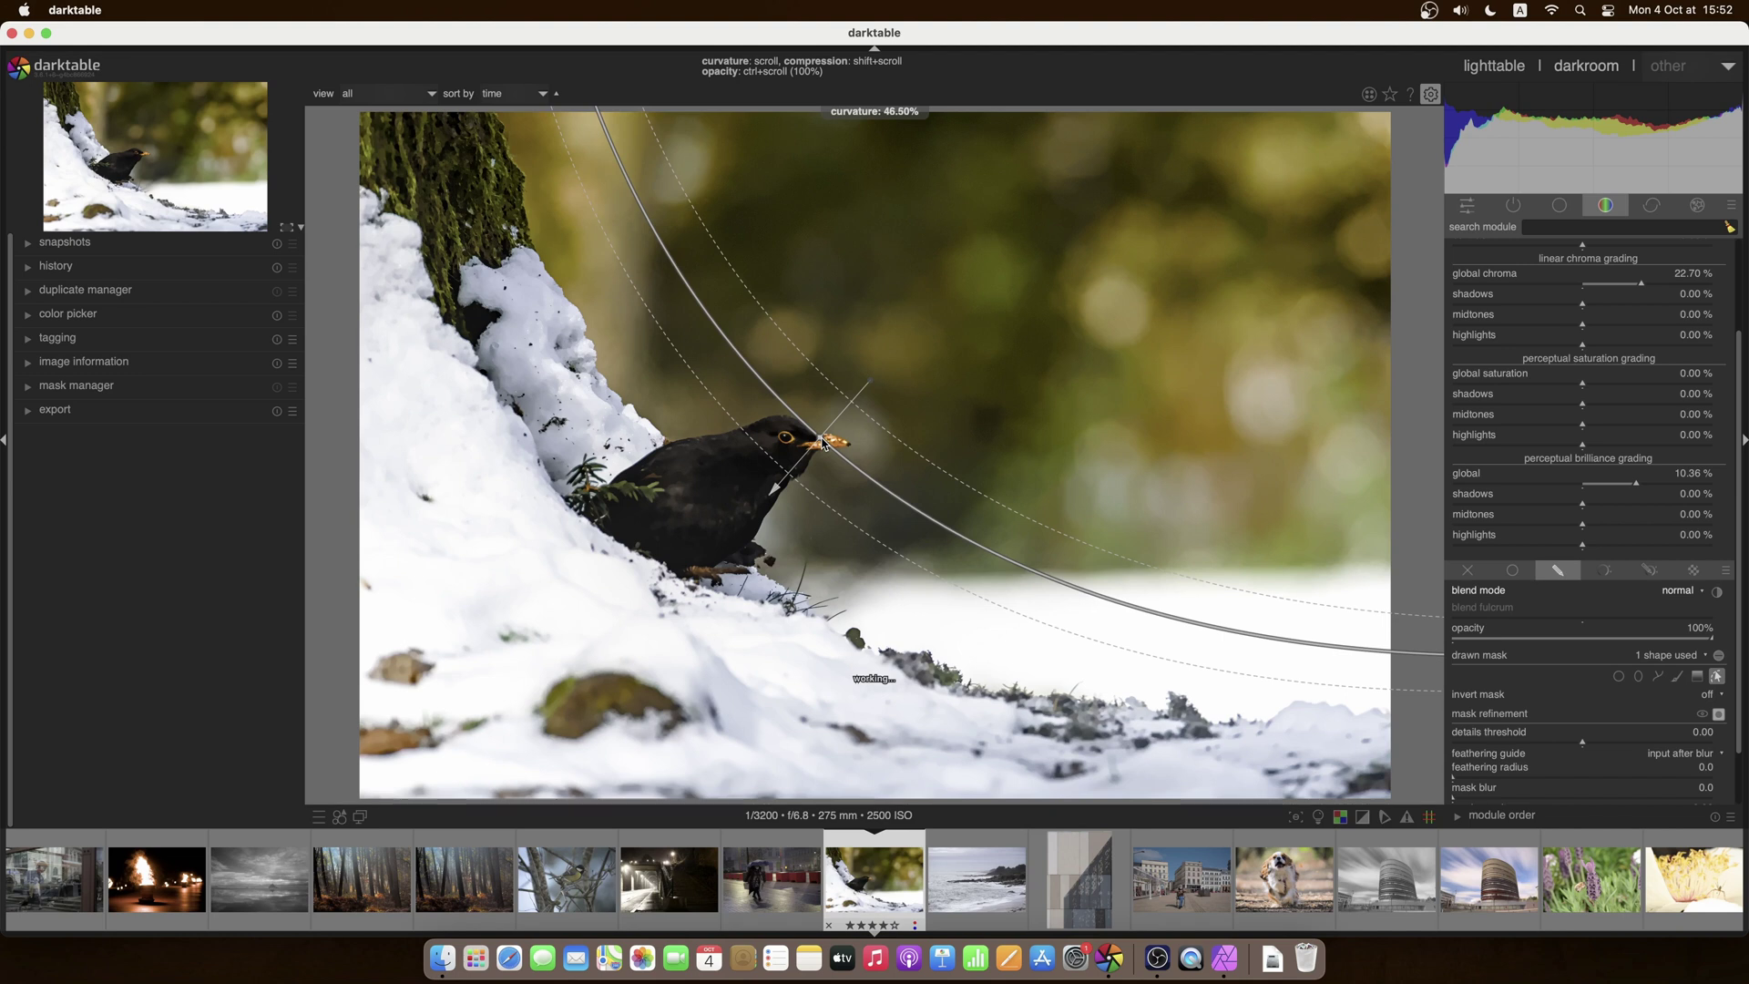
{"action": "left_click_drag", "start_coordinate": [807, 439], "coordinate": [743, 469]}
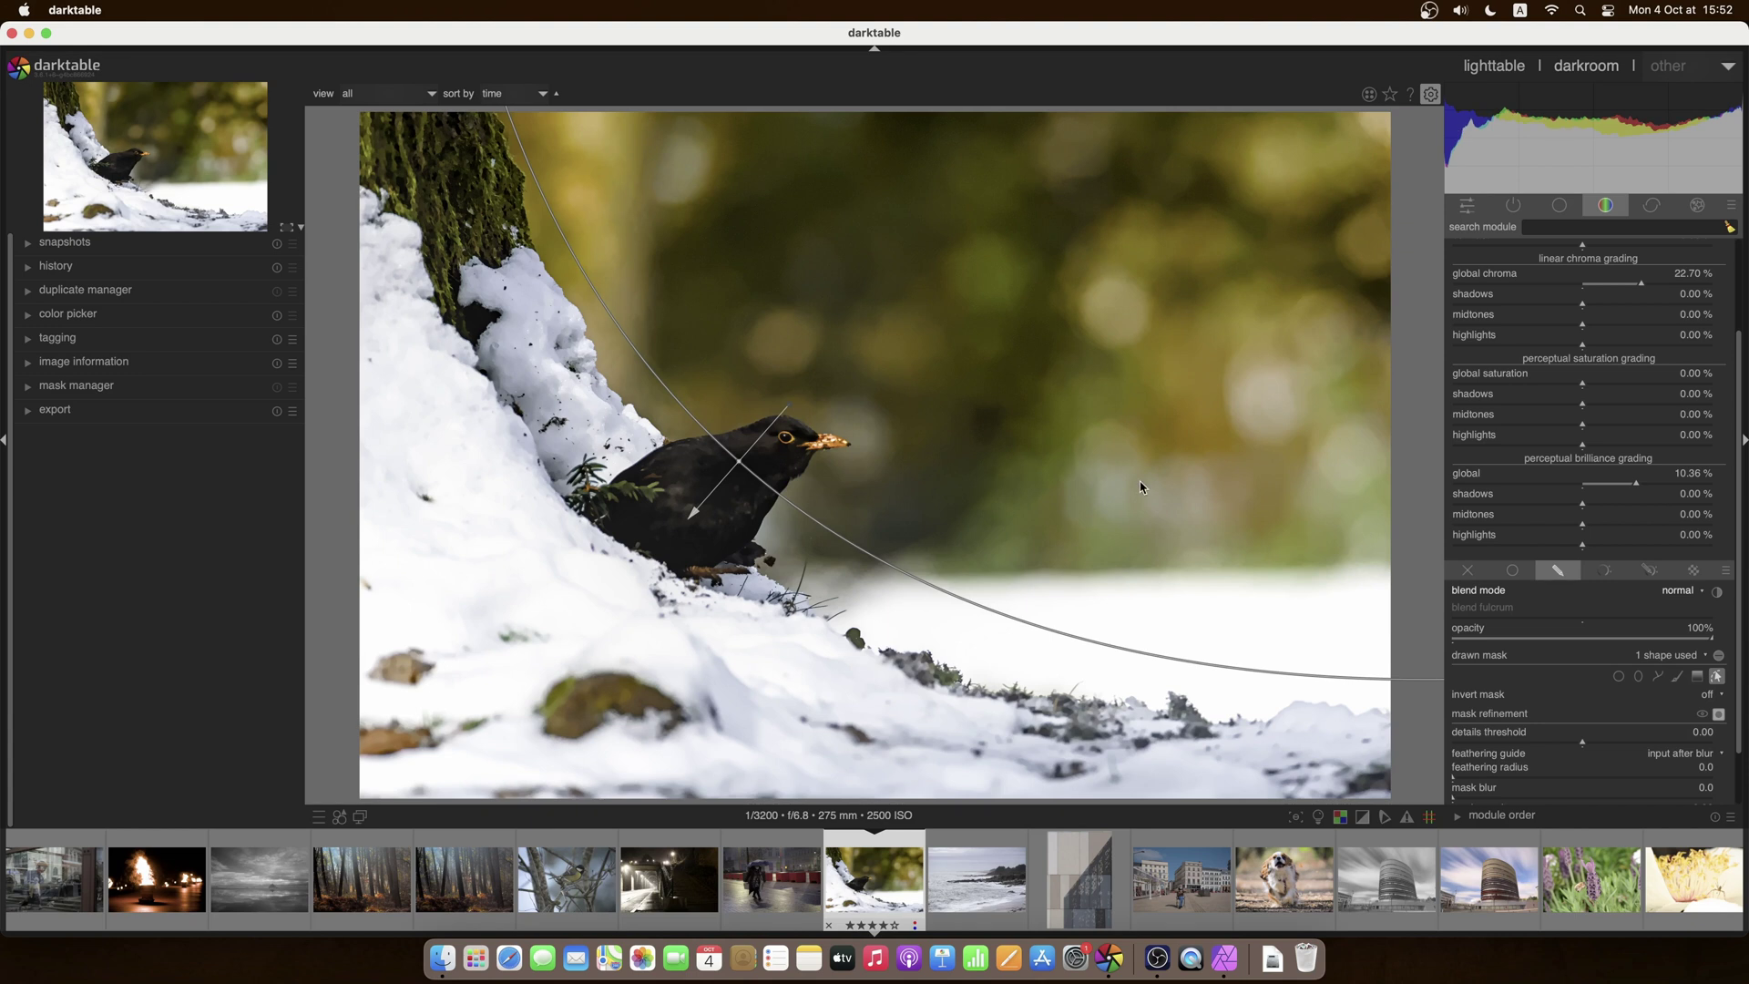
Step: Preview the curved gradient mask's coverage, then hide the mask overlay and its outline
{"action": "left_click", "coordinate": [1718, 715]}
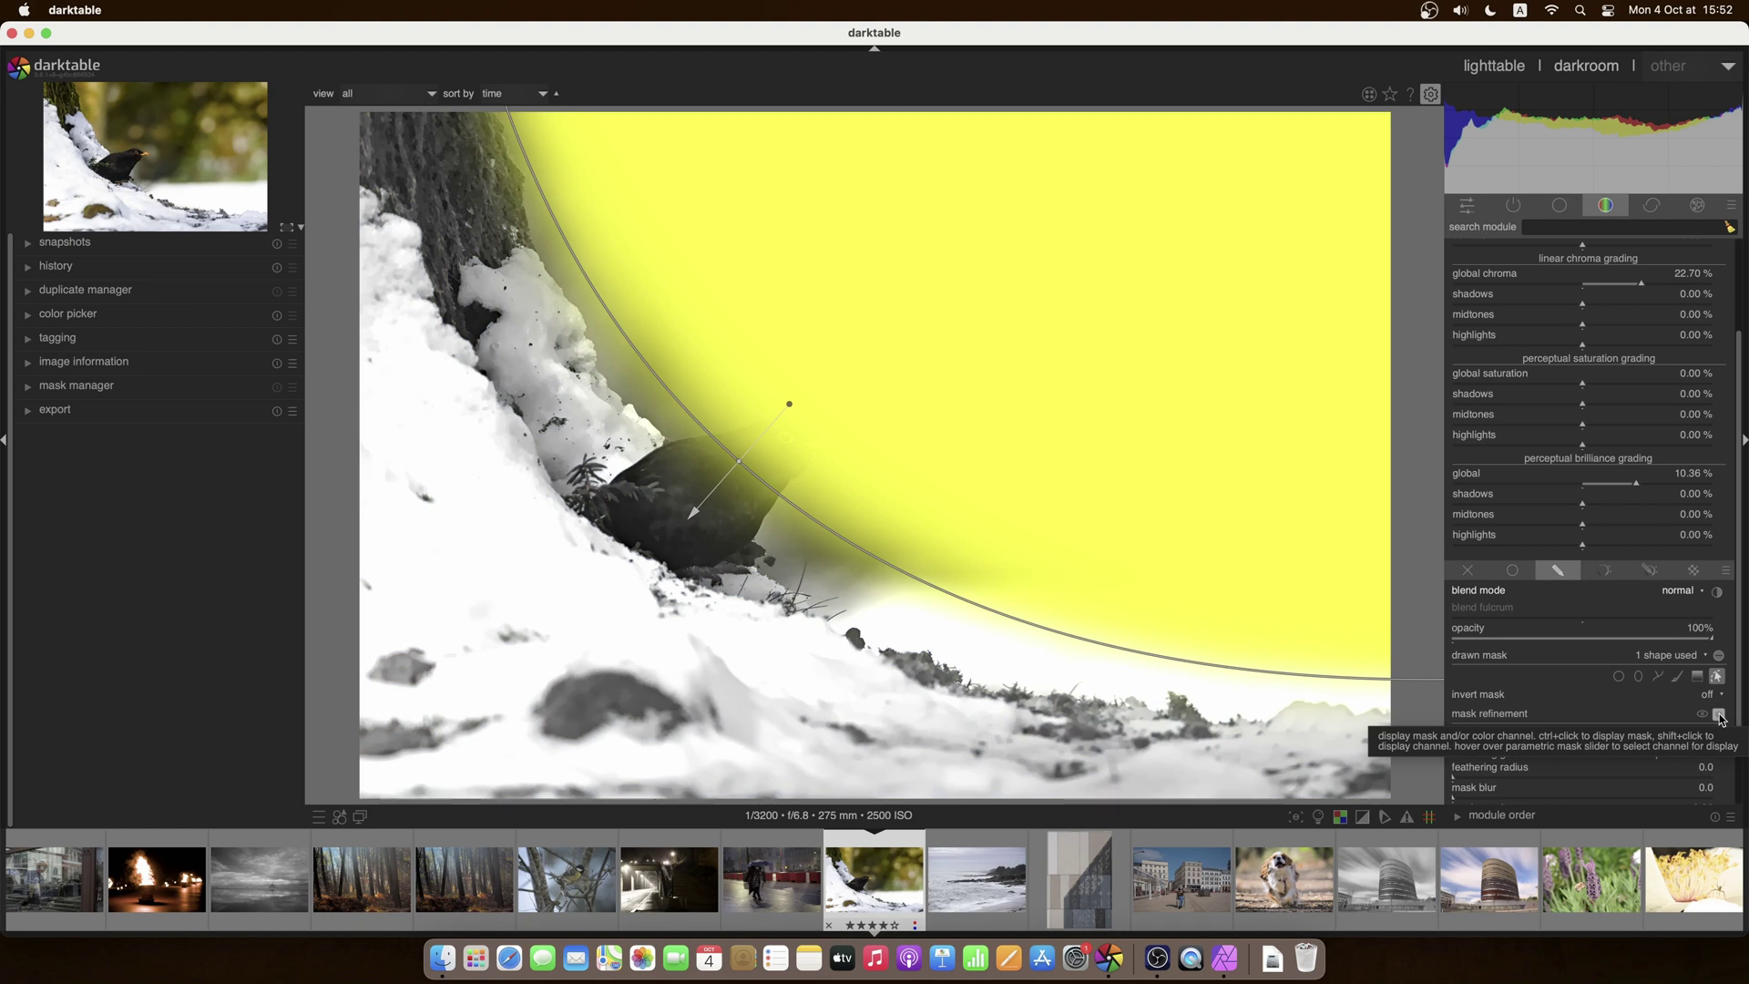
{"action": "left_click", "coordinate": [1719, 715]}
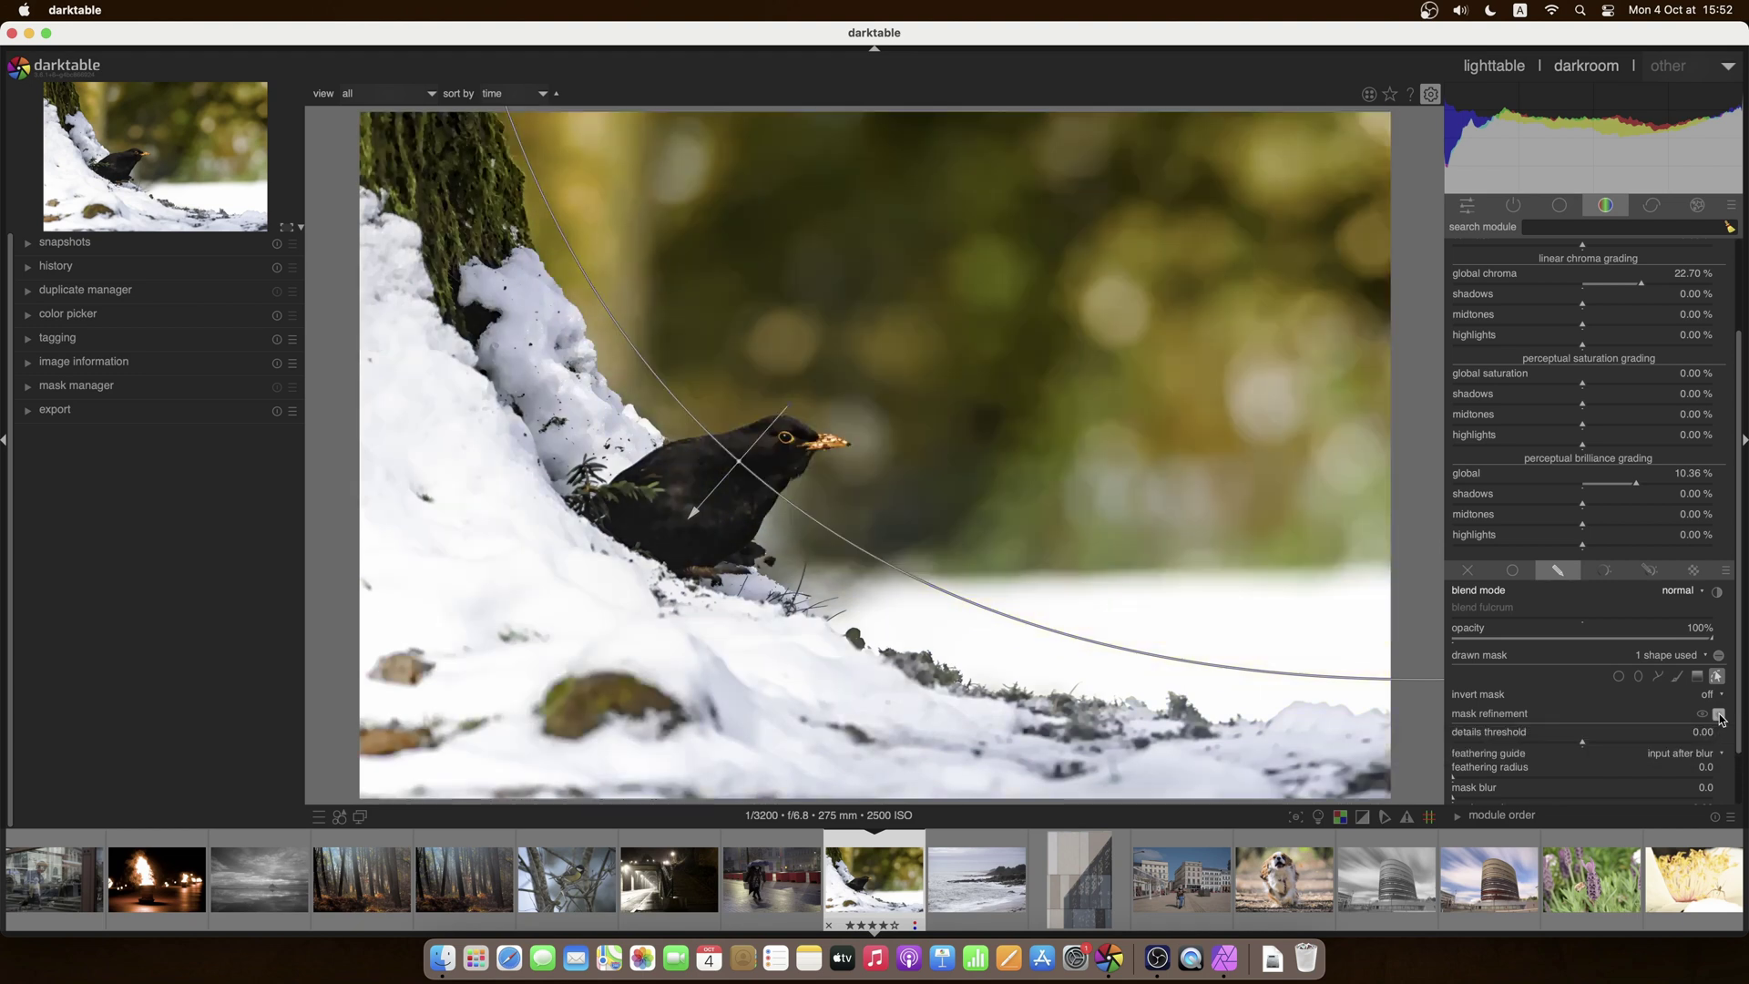
{"action": "left_click", "coordinate": [1716, 676]}
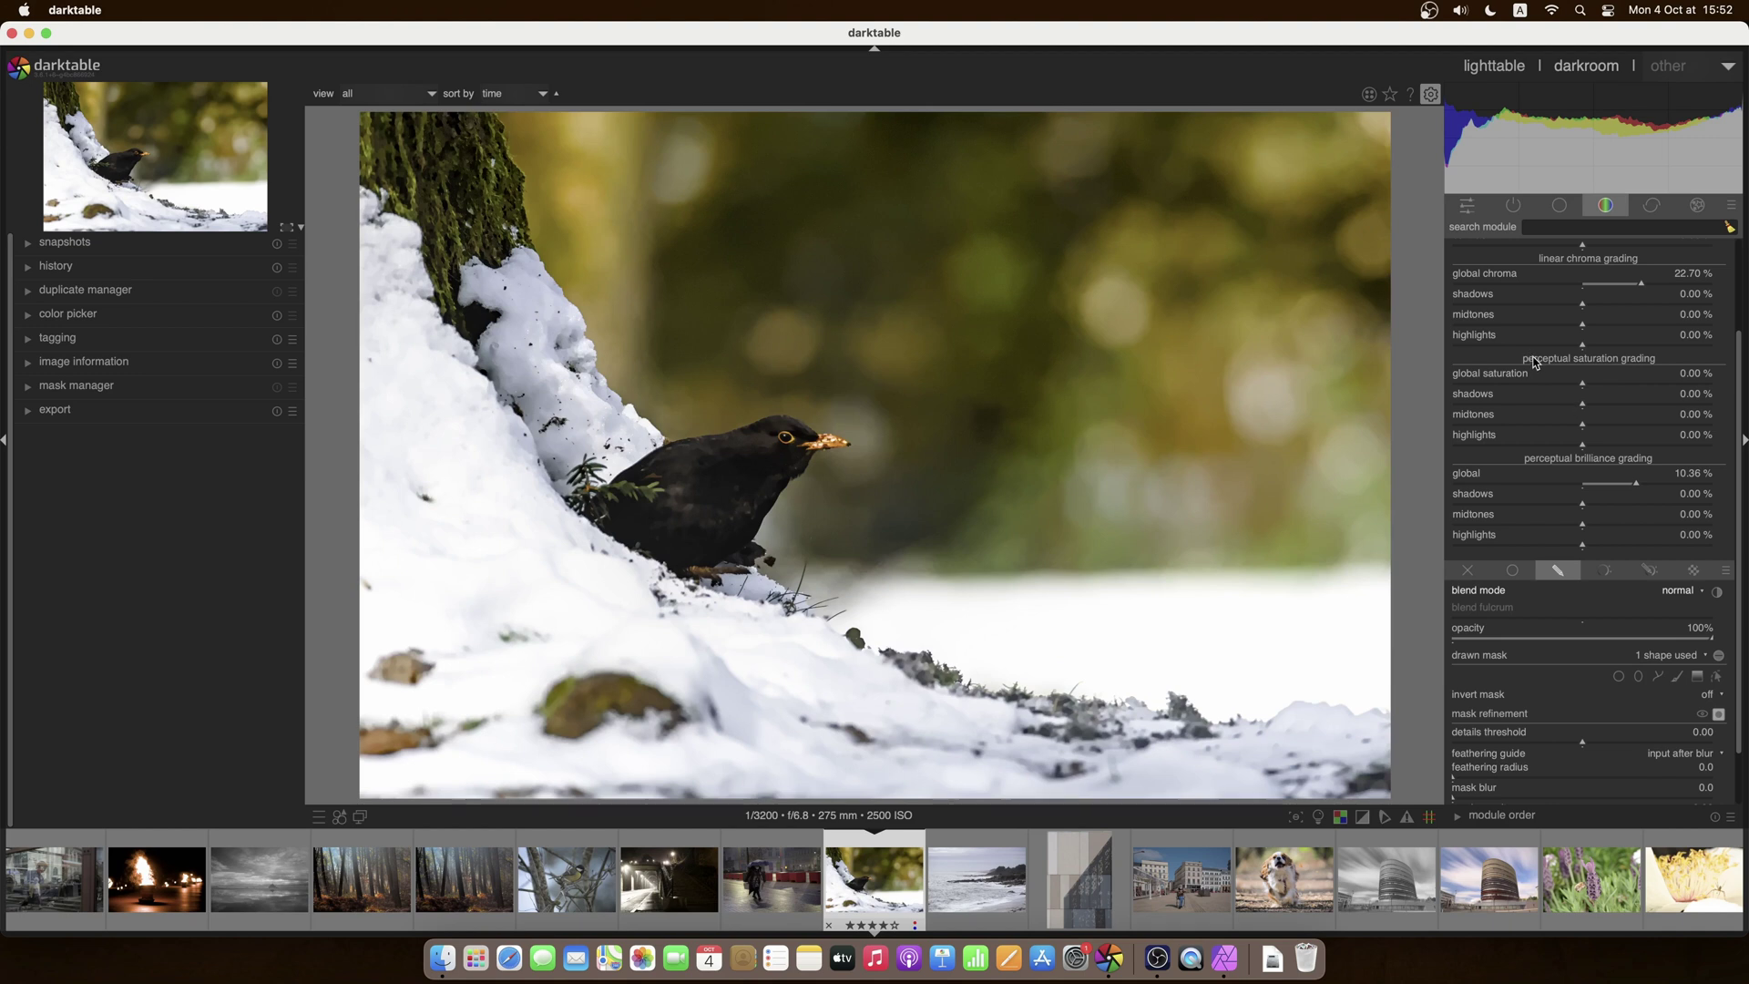
Step: Toggle color balance rgb off and on twice to compare before/after, leaving it enabled
{"action": "scroll", "coordinate": [1740, 478], "scroll_direction": "up", "scroll_amount": 3}
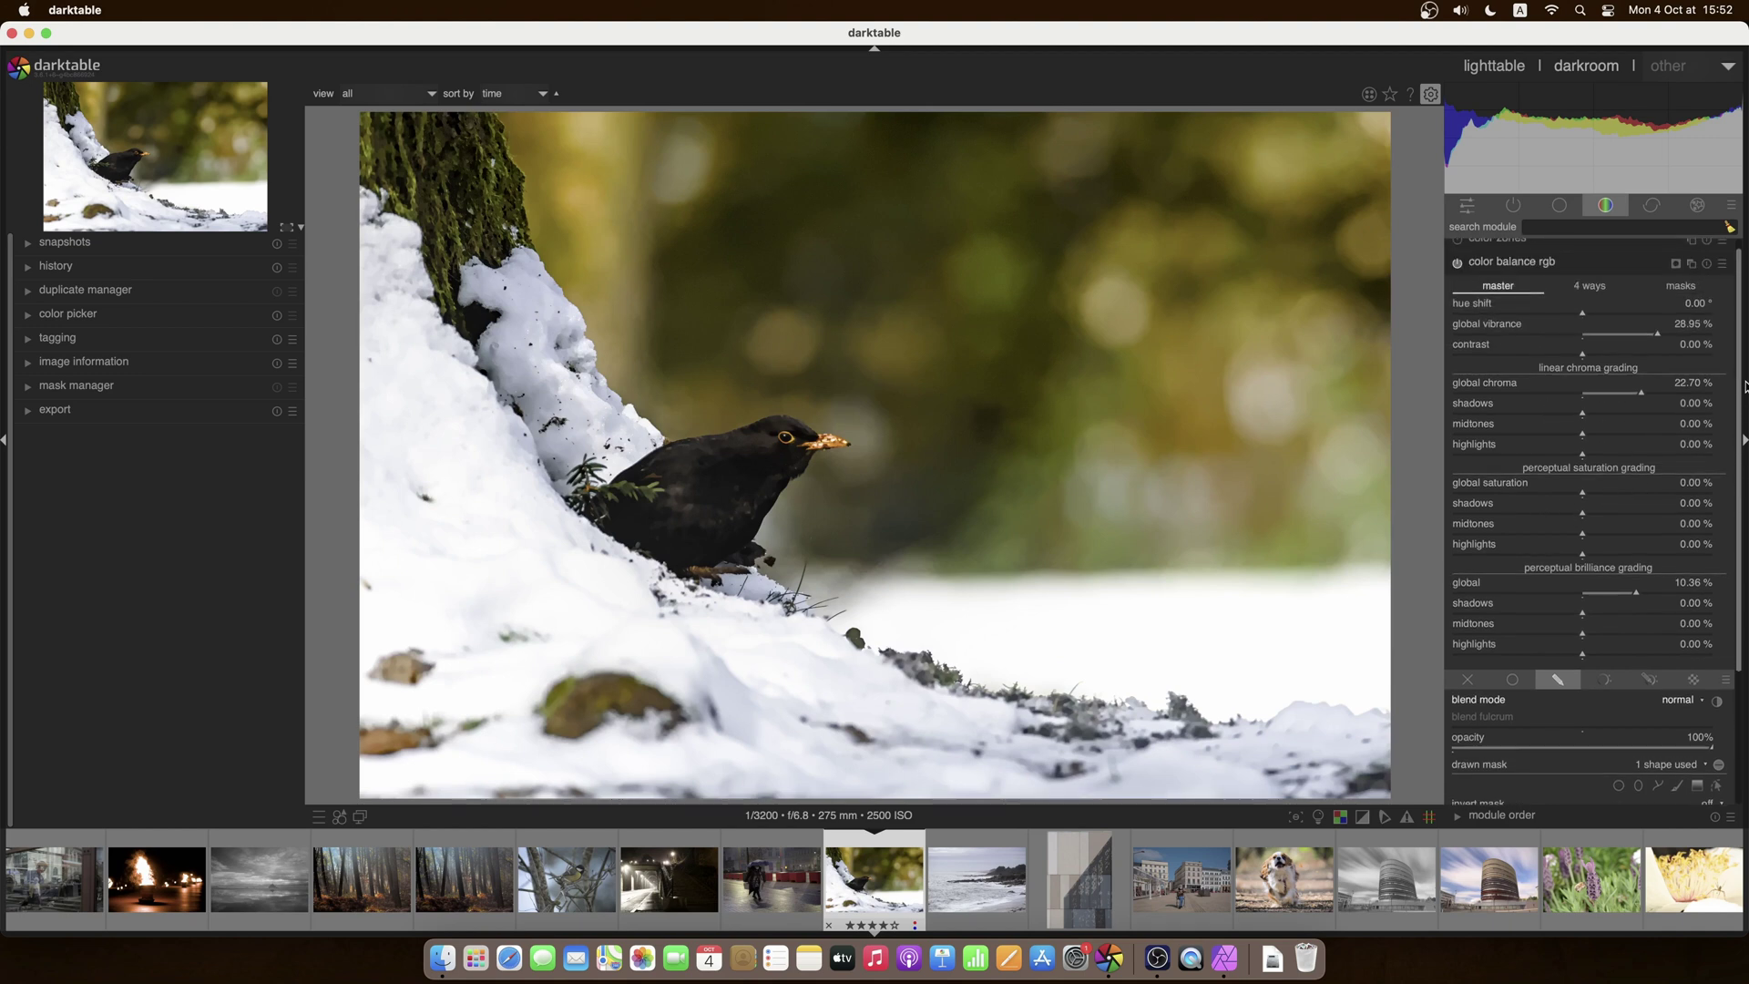
{"action": "left_click", "coordinate": [1457, 273]}
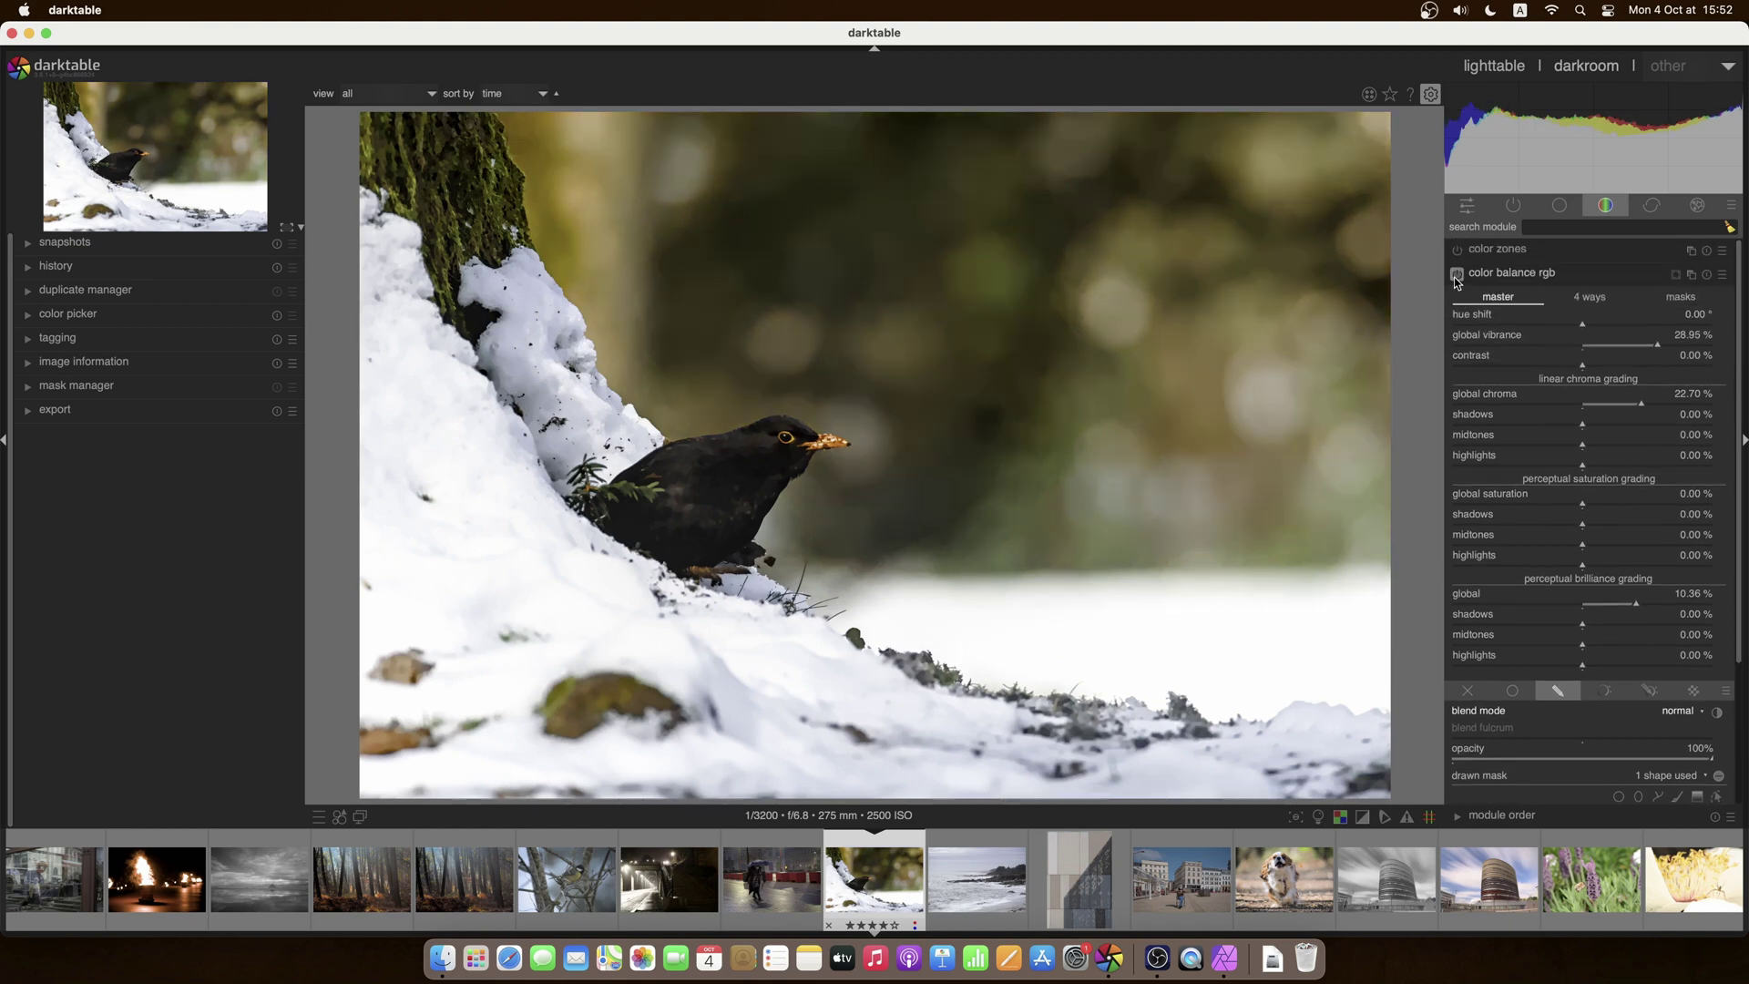
{"action": "left_click", "coordinate": [1456, 274]}
{"action": "left_click", "coordinate": [1456, 273]}
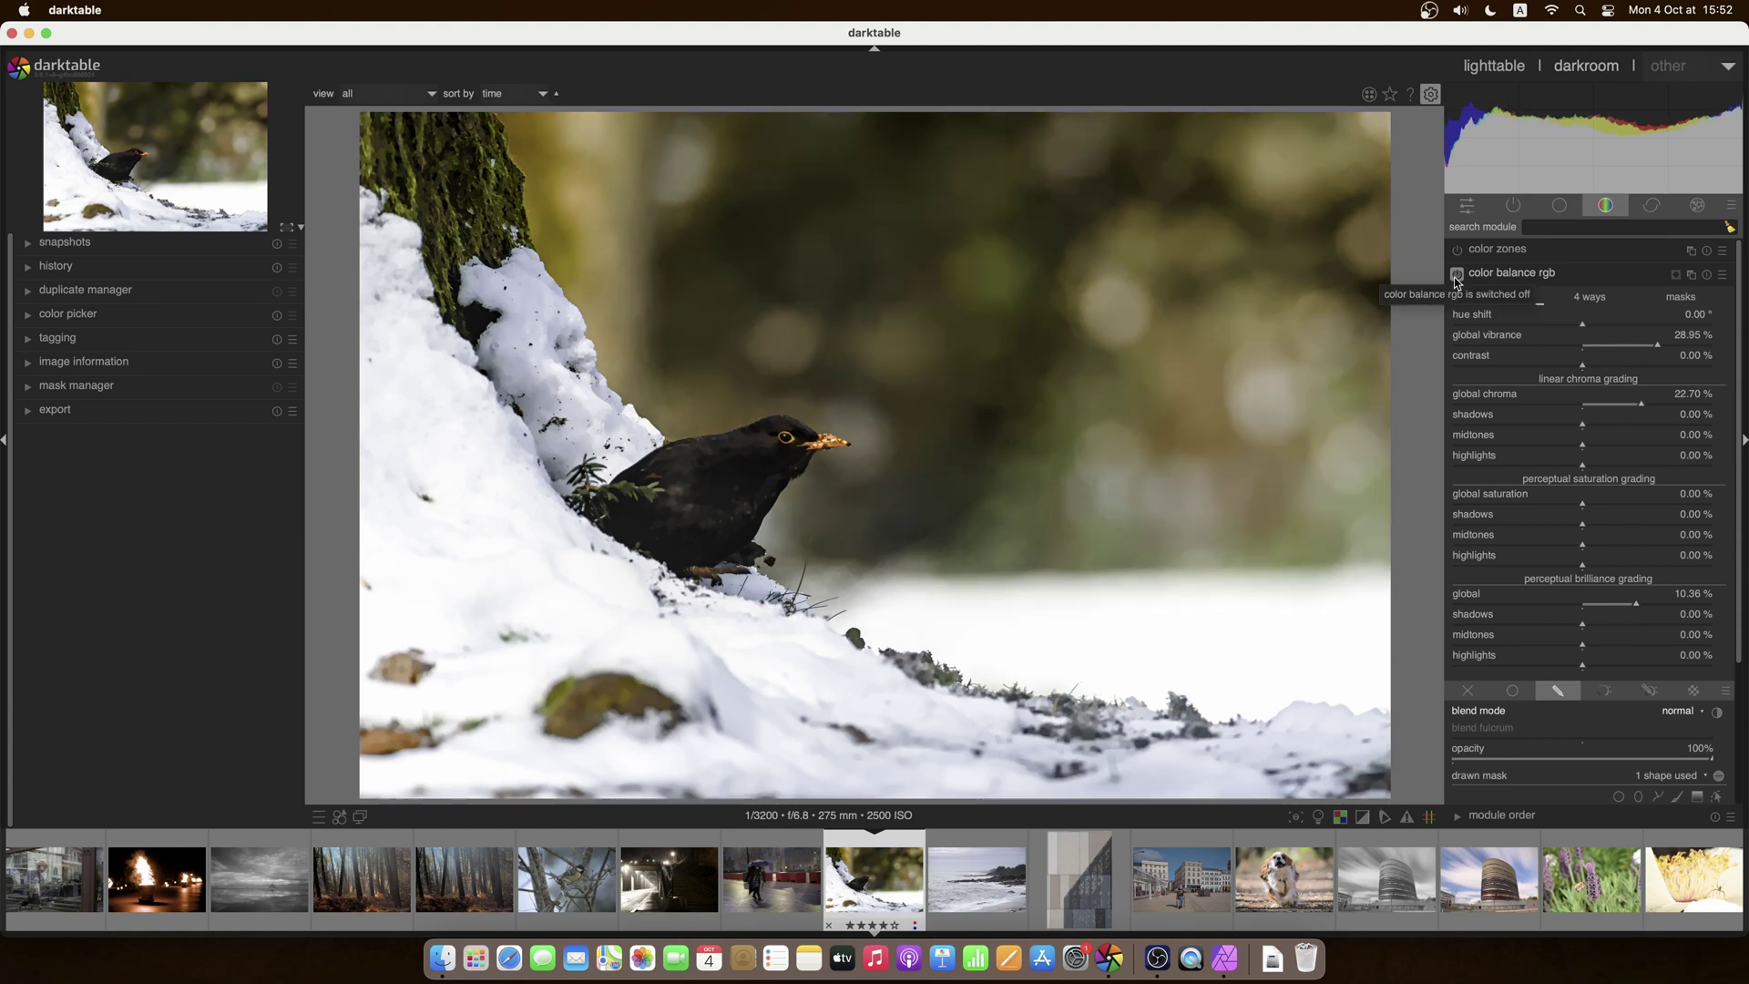
{"action": "left_click", "coordinate": [1456, 273]}
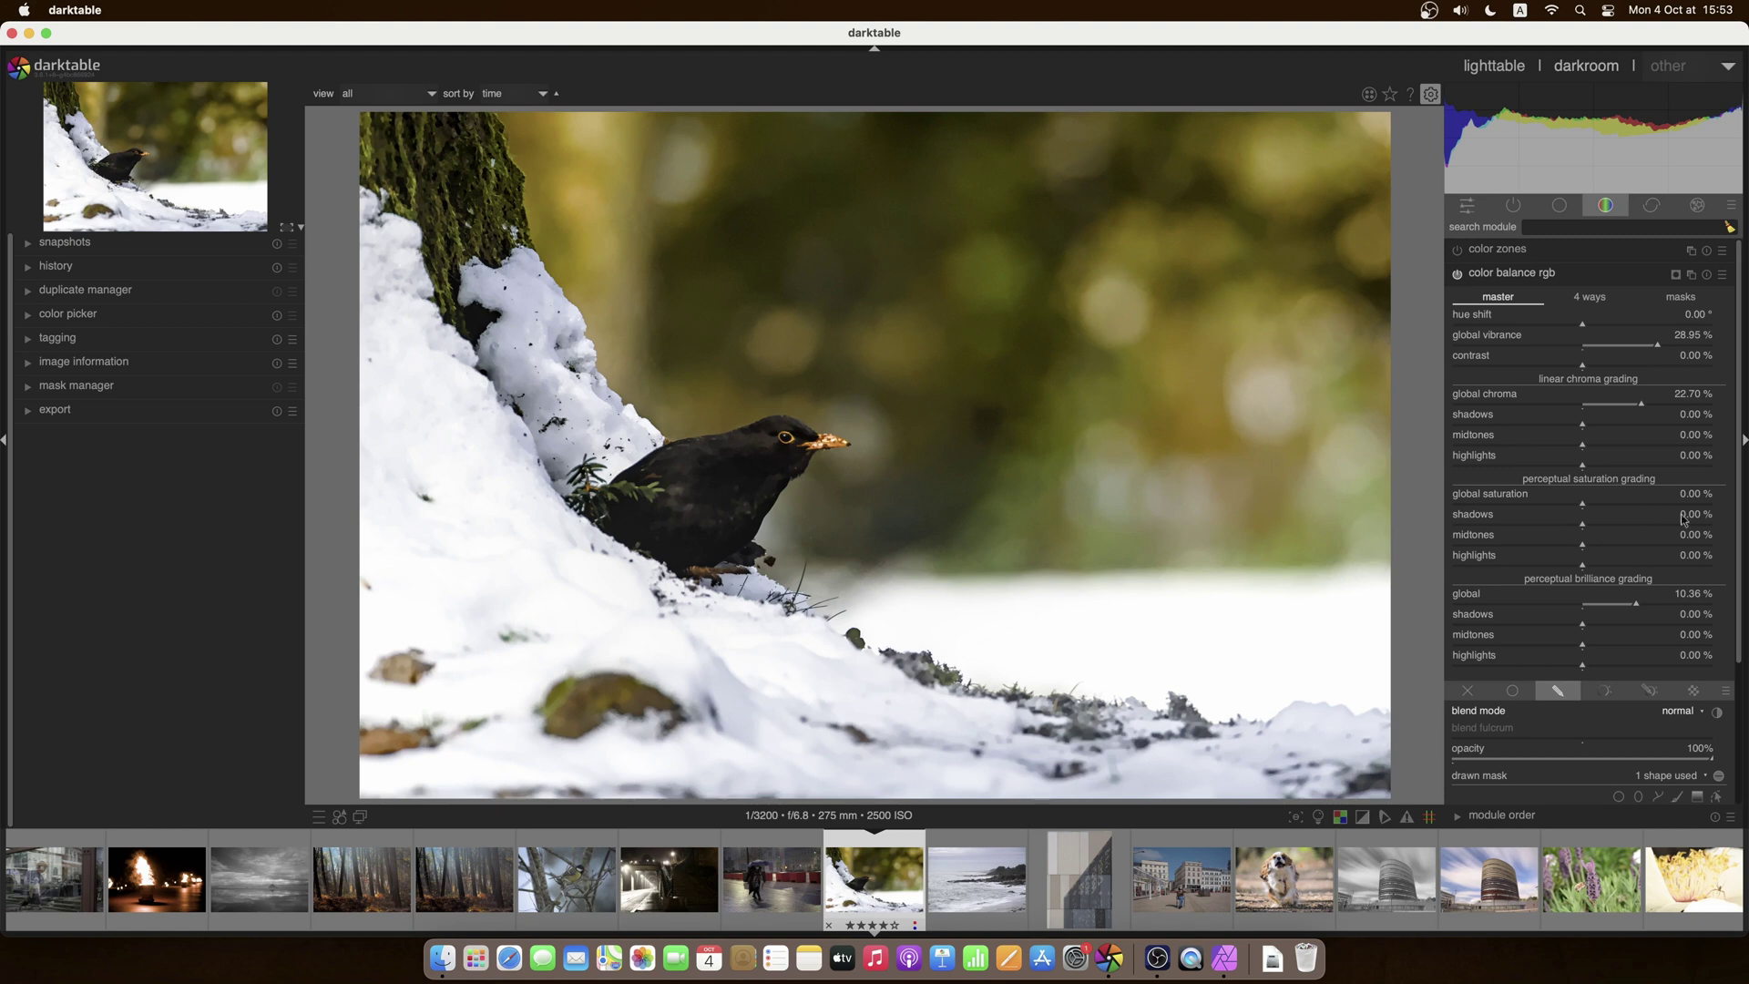
{"action": "scroll", "coordinate": [1738, 596], "scroll_direction": "down", "scroll_amount": 2}
{"action": "scroll", "coordinate": [1739, 597], "scroll_direction": "down", "scroll_amount": 3}
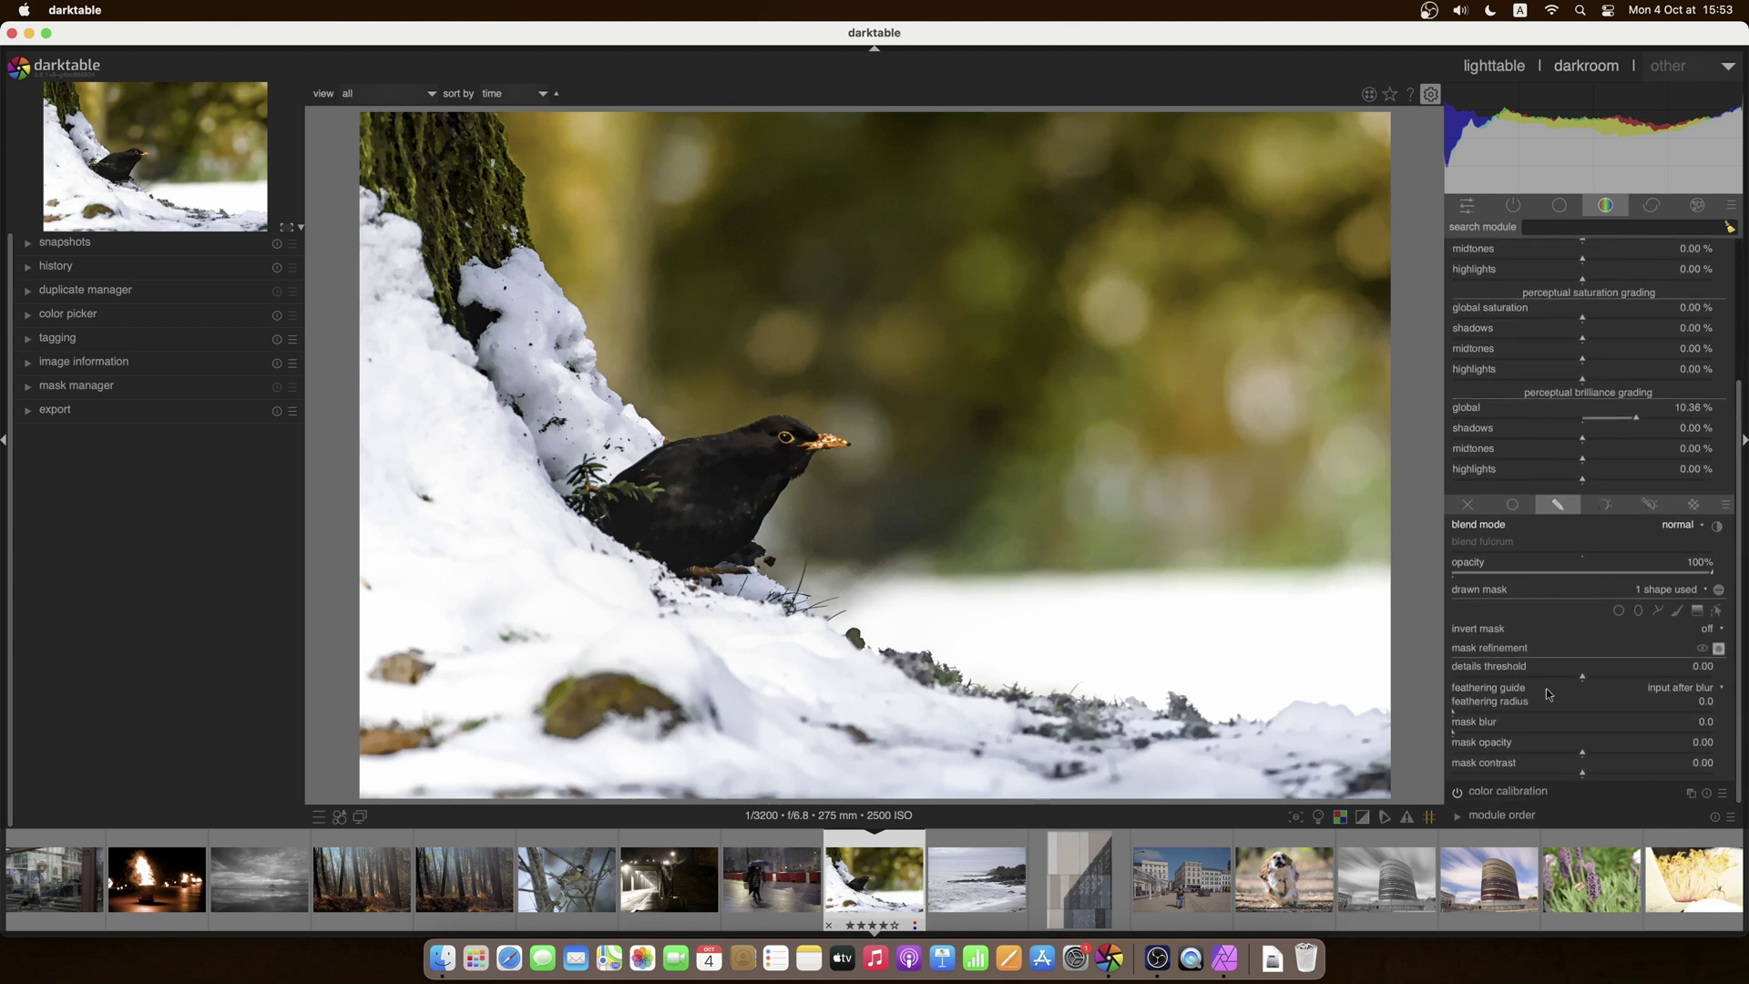